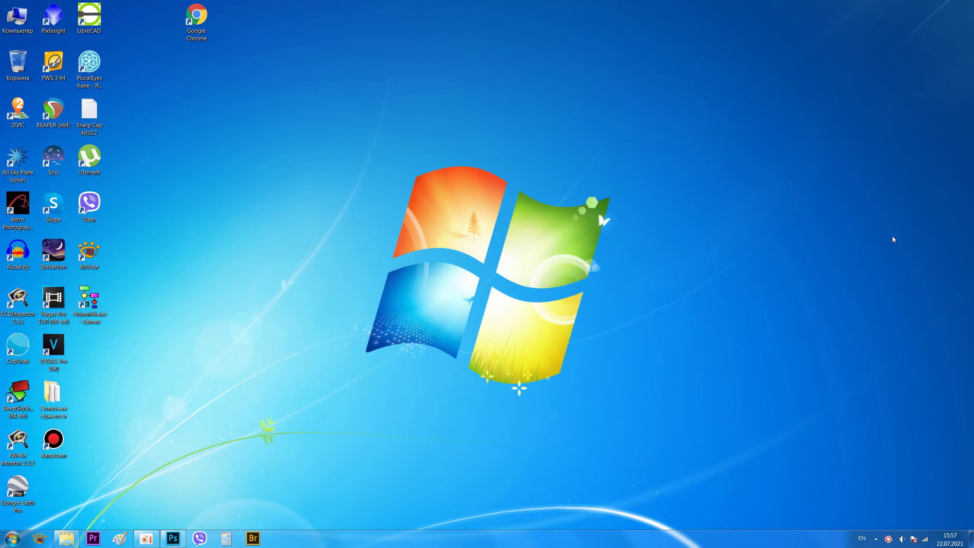
Step: Restore the Photoshop window showing remove stars best.psd from the taskbar
left_click(173, 539)
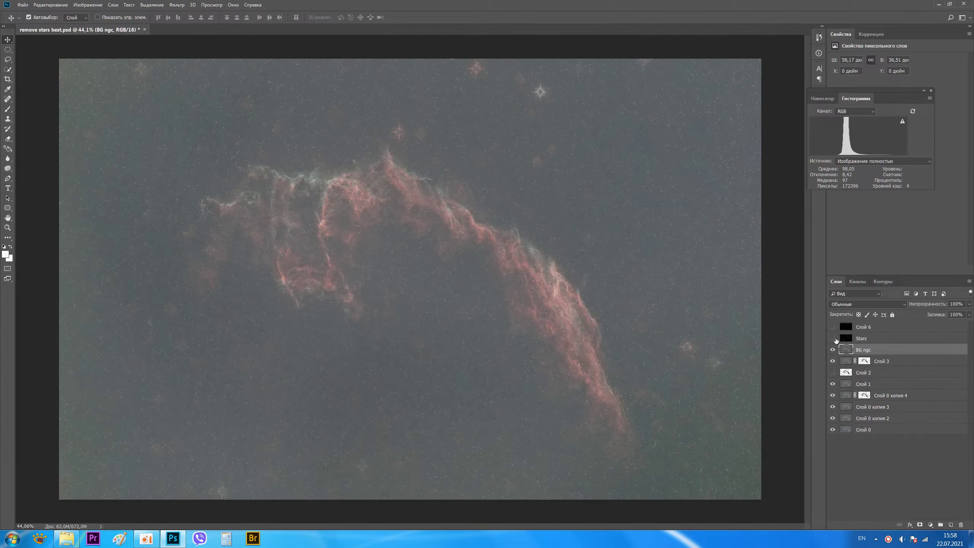
left_click(834, 338)
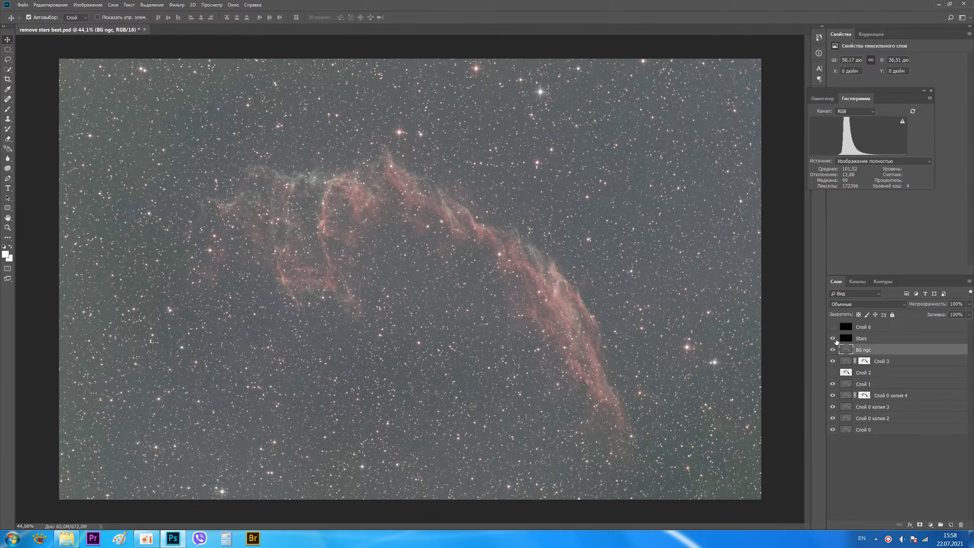
left_click(833, 338)
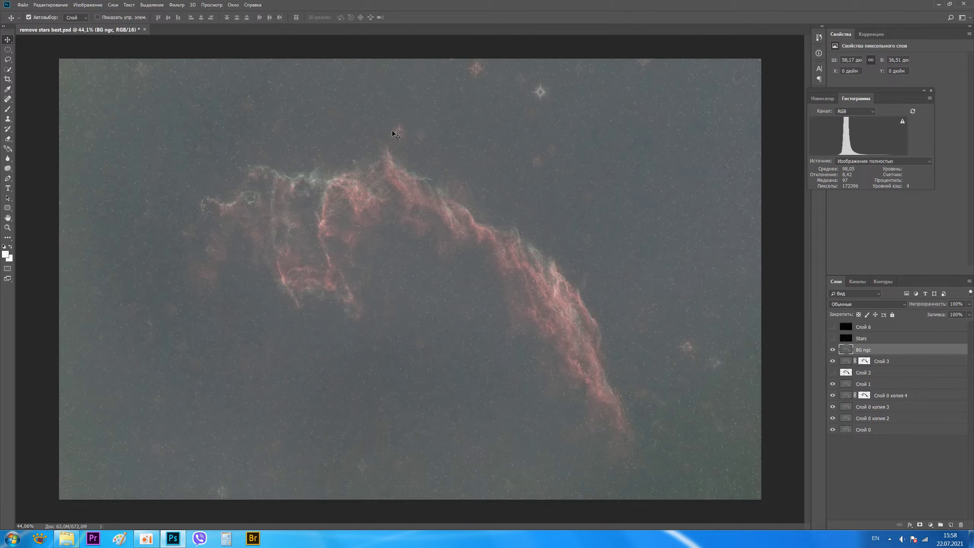
scroll(399, 126, "up", 3)
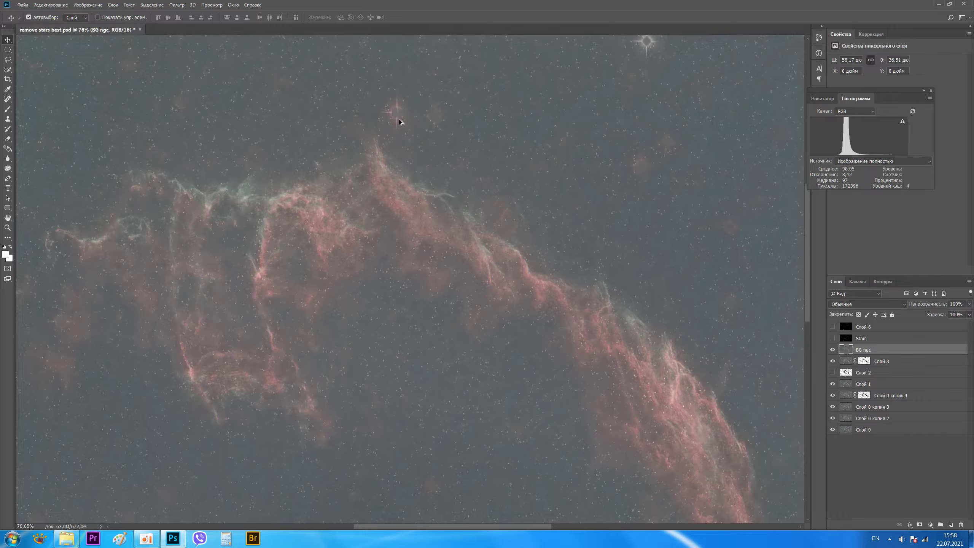
scroll(428, 121, "down", 3)
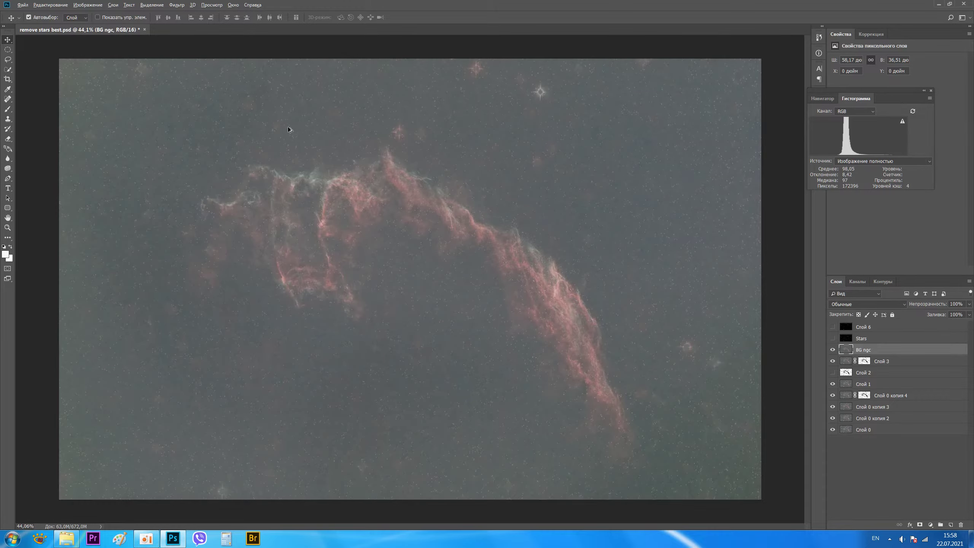
scroll(404, 105, "up", 5)
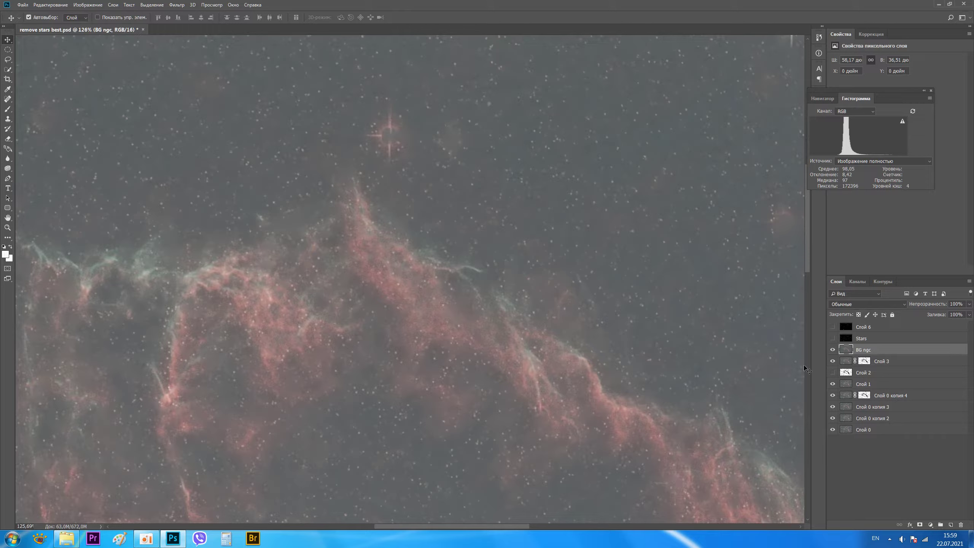
left_click(833, 350)
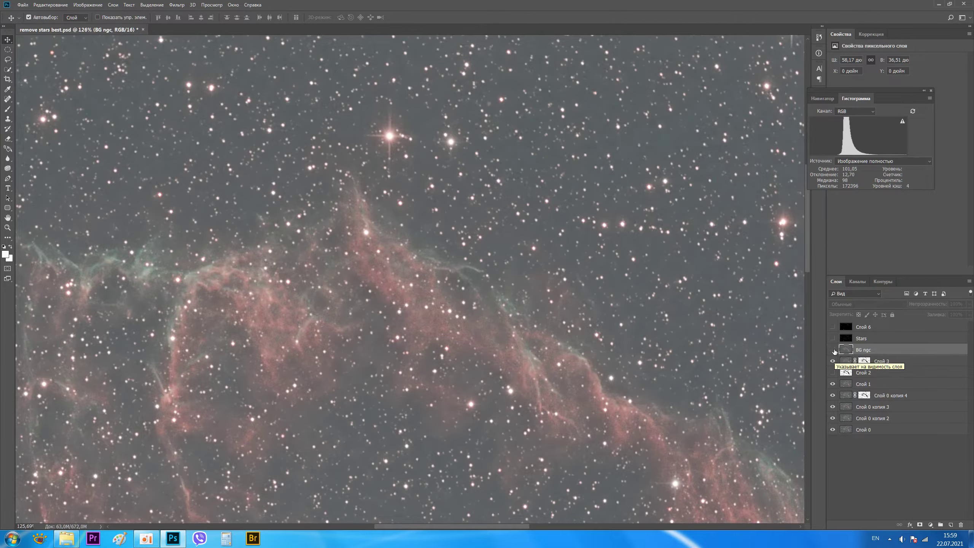
left_click(833, 350)
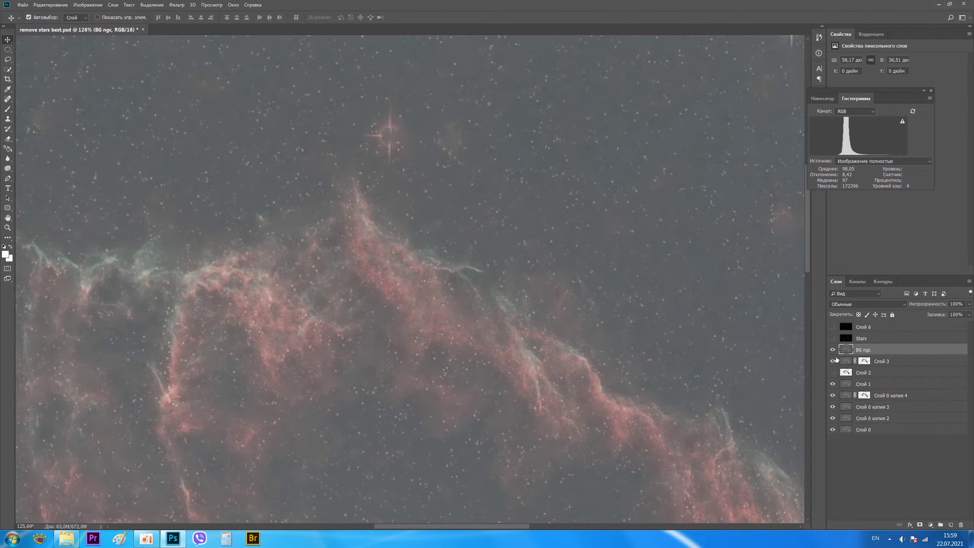
left_click(833, 338)
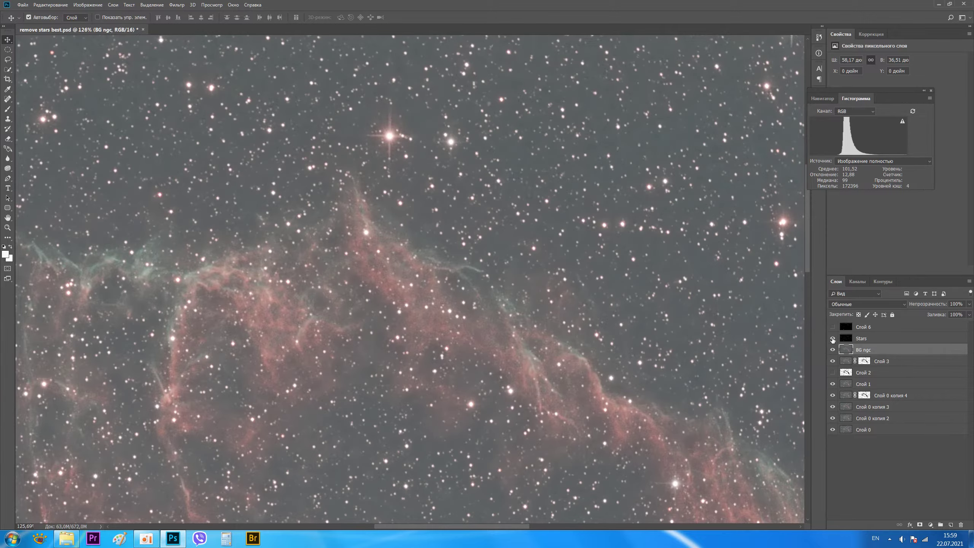
left_click(833, 339)
left_click(833, 338)
left_click(833, 338)
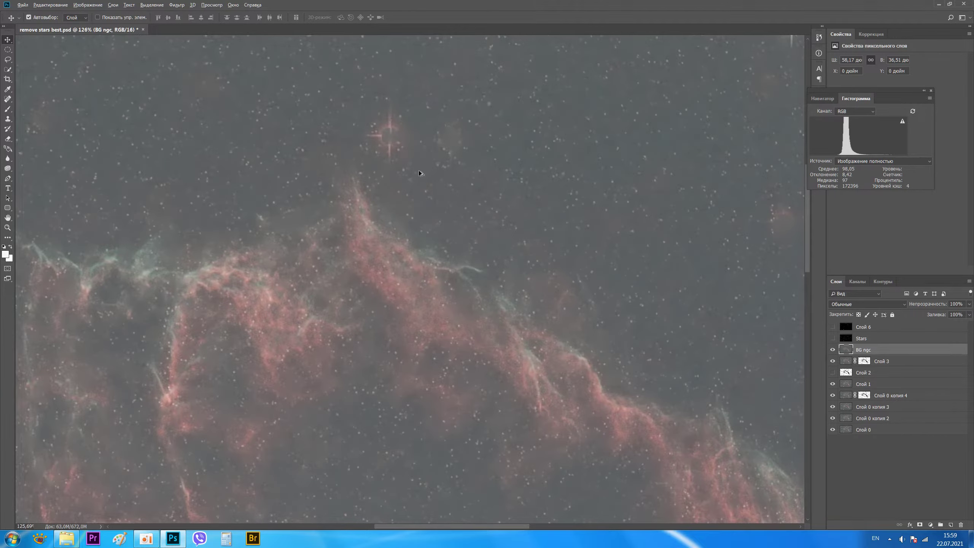
scroll(419, 170, "down", 3)
scroll(416, 154, "down", 3)
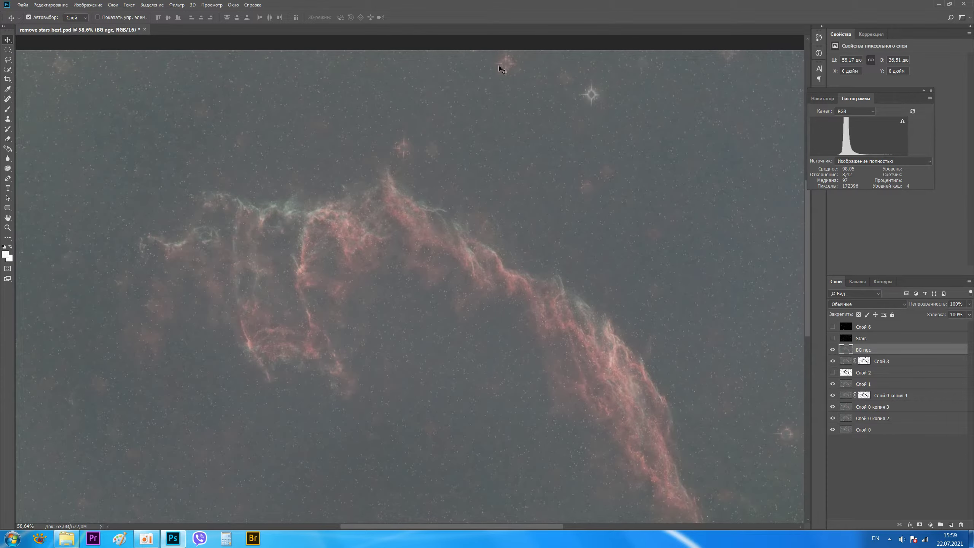
scroll(136, 96, "down", 1)
scroll(141, 99, "down", 1)
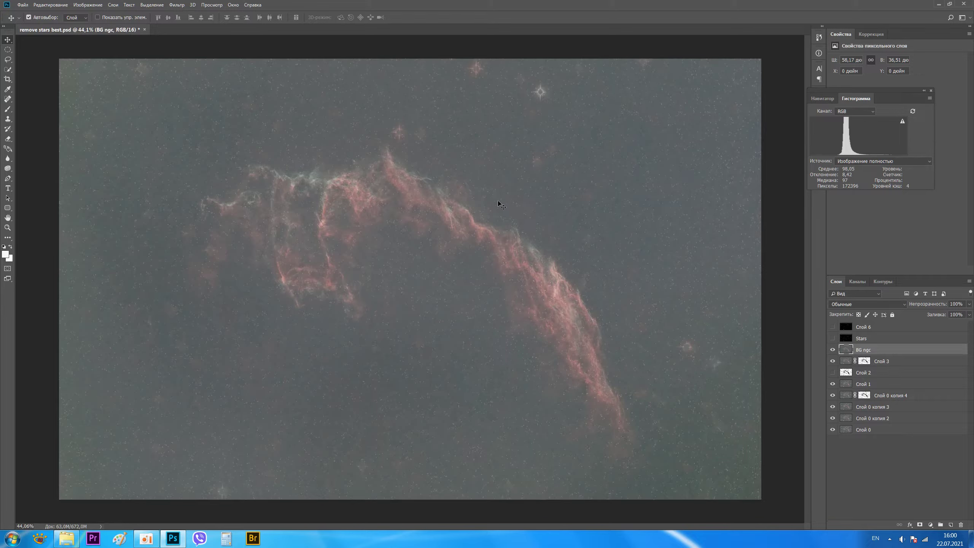
Step: Apply Color Balance to BG ngc midtones: Cyan–Red +3, Magenta–Green +2, histogram in Colors
key("ctrl")
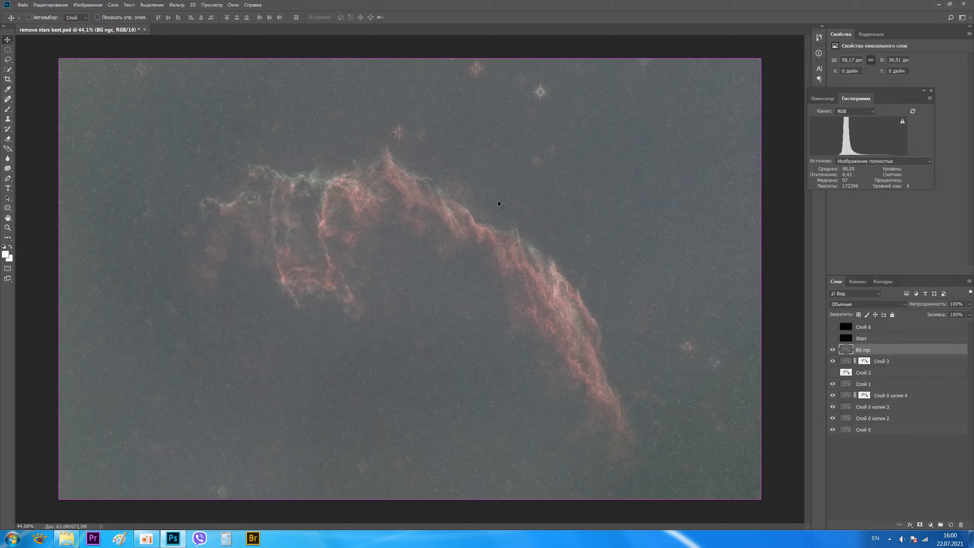
key("ctrl+b")
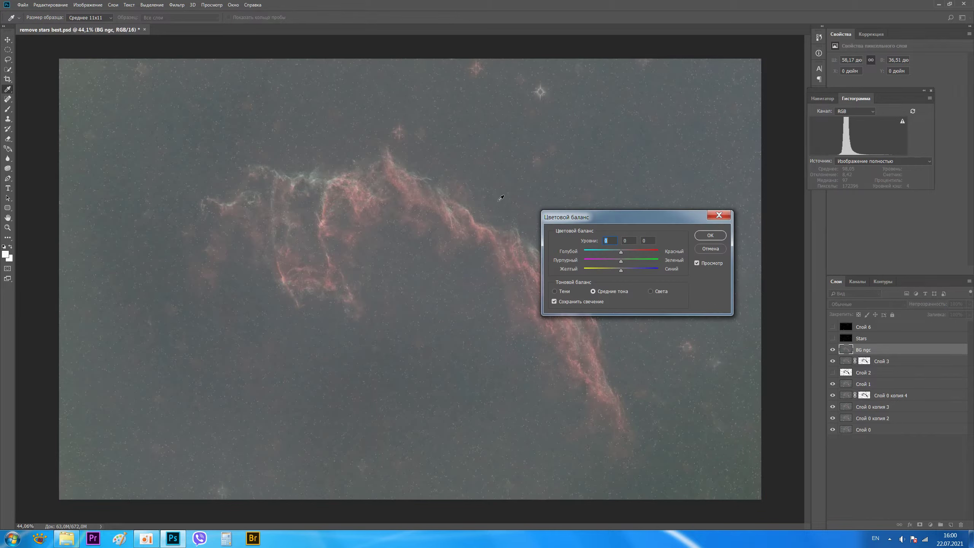
left_click(852, 111)
left_click(847, 154)
left_click(622, 252)
key("Up")
key("Up")
key("Up")
key("Up")
key("Up")
left_click(622, 262)
key("Up")
left_click(622, 251)
key("Down")
key("Down")
key("Down")
key("Up")
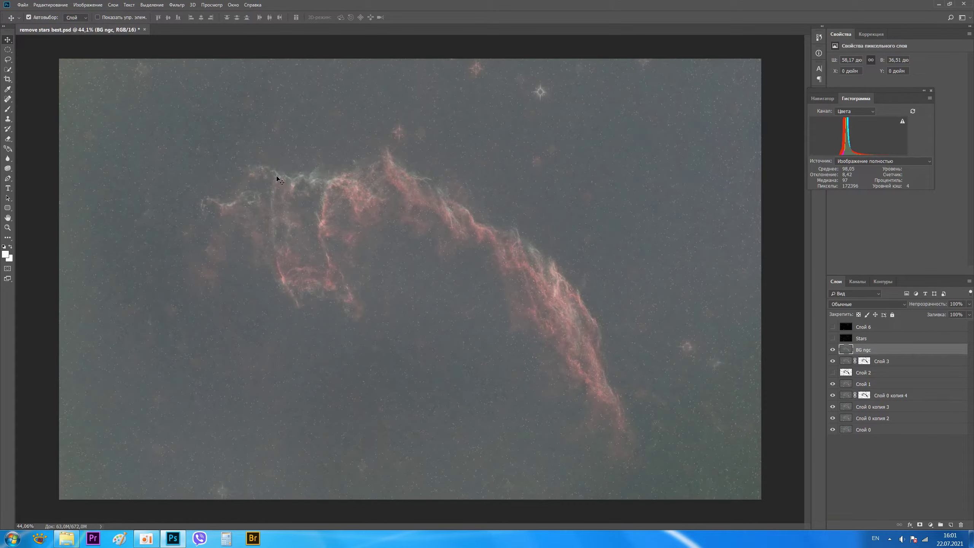
Step: Zoom in on the nebula, then zoom back out to view the whole image
scroll(324, 146, "up", 2)
scroll(327, 144, "up", 1)
scroll(327, 143, "up", 1)
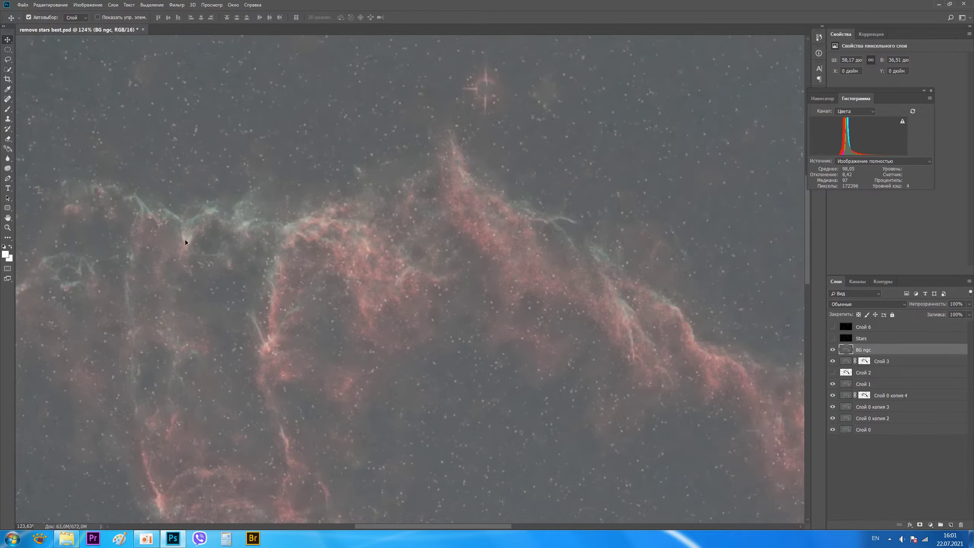
scroll(184, 239, "down", 2)
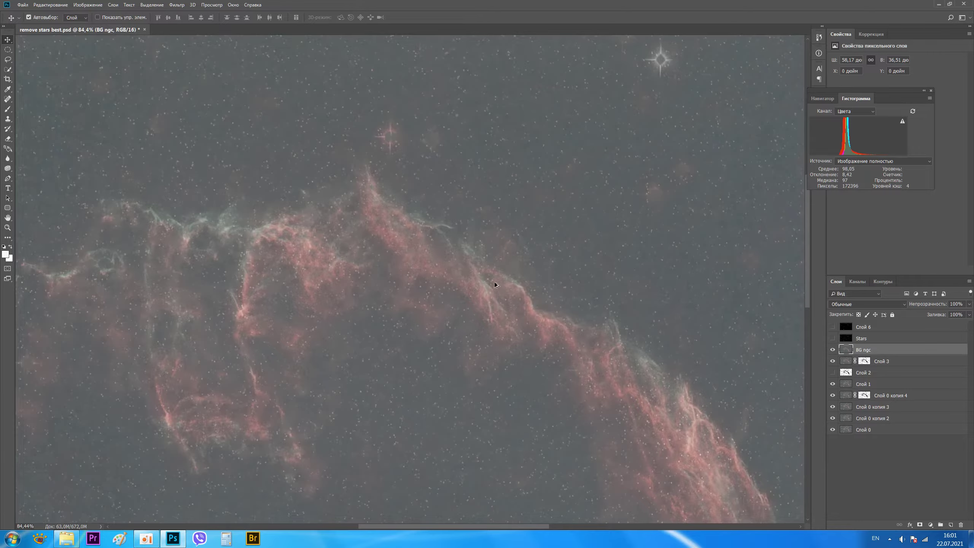
scroll(618, 386, "down", 1)
scroll(624, 381, "down", 1)
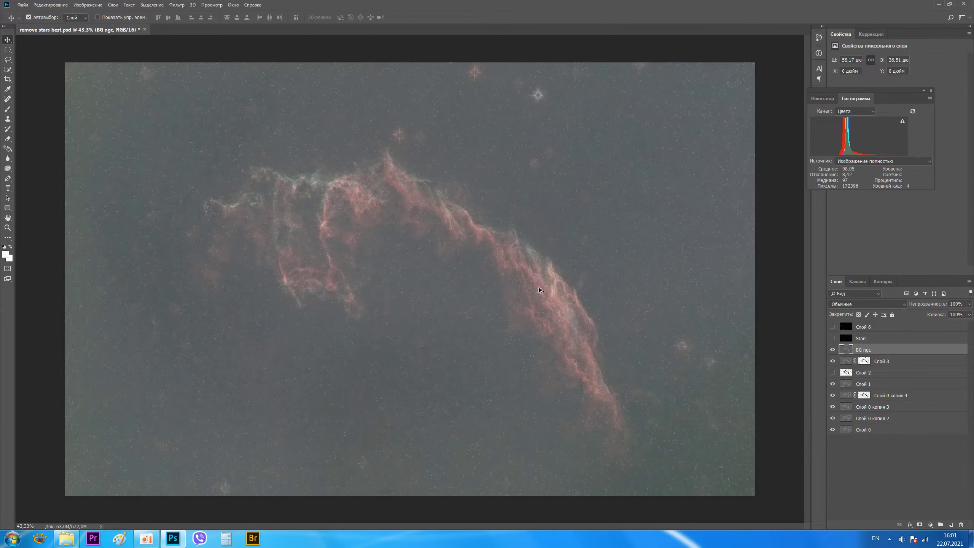
scroll(499, 282, "up", 1)
scroll(415, 242, "down", 1)
scroll(415, 242, "down", 1)
Step: Duplicate the BG ngc layer into BG ngc копия 2 and keep it active
left_click_drag(880, 353, 878, 350)
left_click_drag(876, 349, 875, 343)
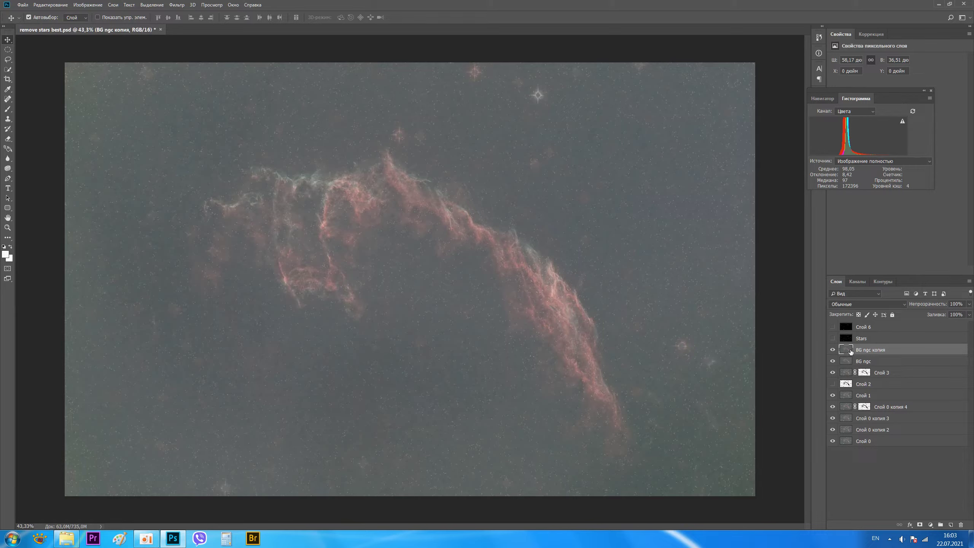
left_click_drag(873, 353, 874, 344)
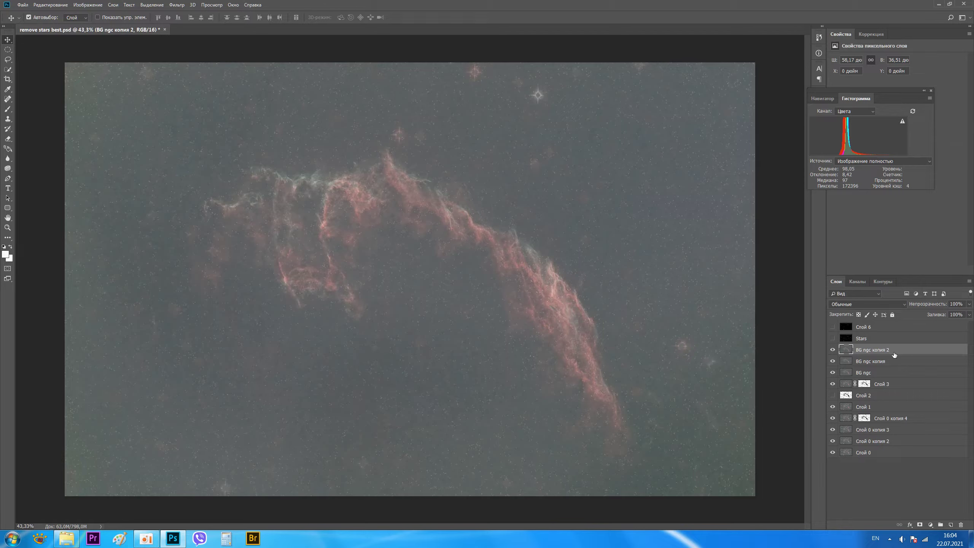
Step: Desaturate and invert BG ngc копия 2 into a grey negative, bringing up Levels
key("ctrl")
key("ctrl+shift+u")
key("ctrl")
key("ctrl+i")
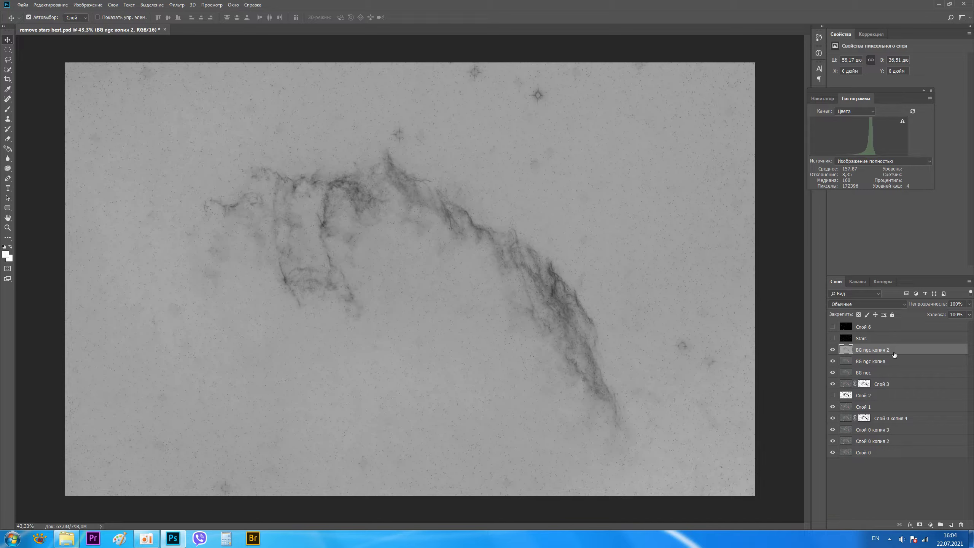
key("ctrl+l")
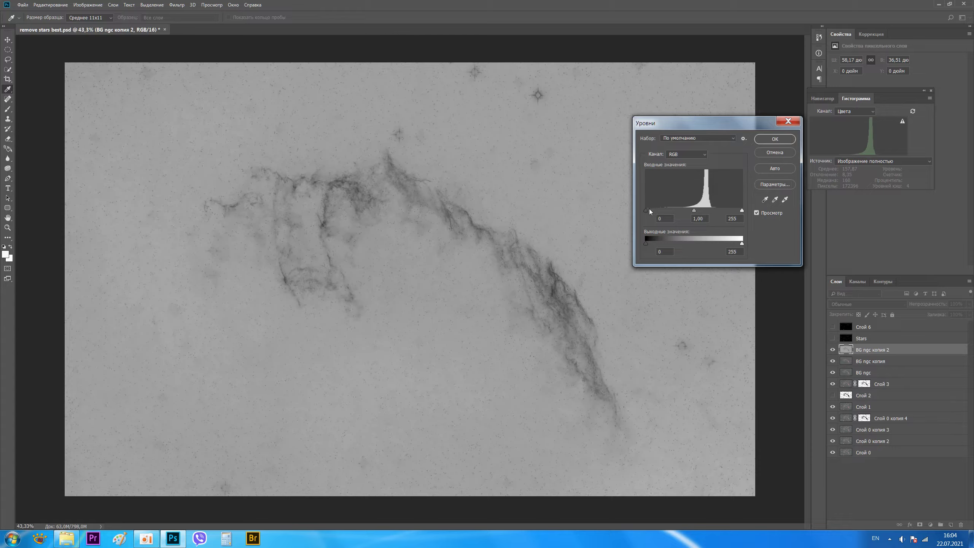
Step: Drag the Levels black and white input sliders together to roughly 143 and 163
left_click_drag(647, 210, 690, 208)
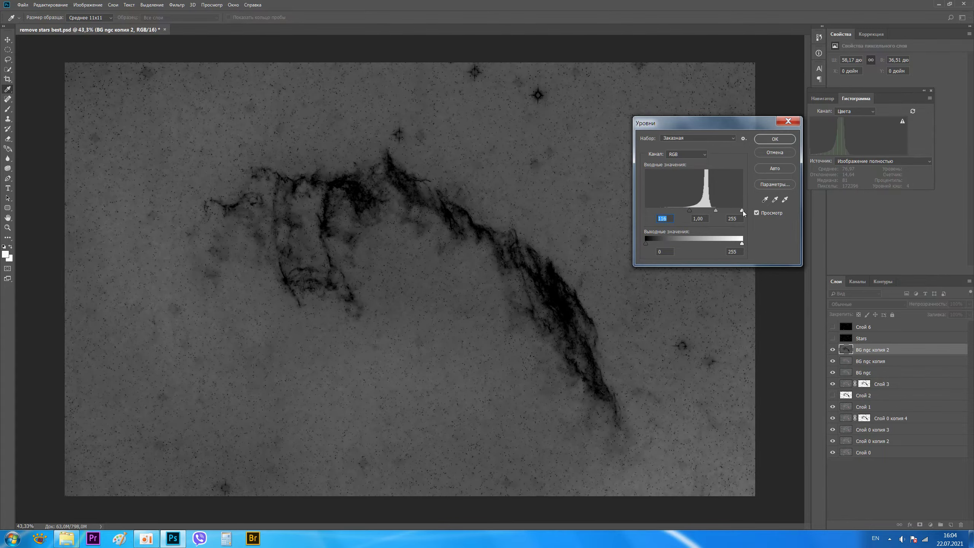
left_click_drag(742, 211, 716, 211)
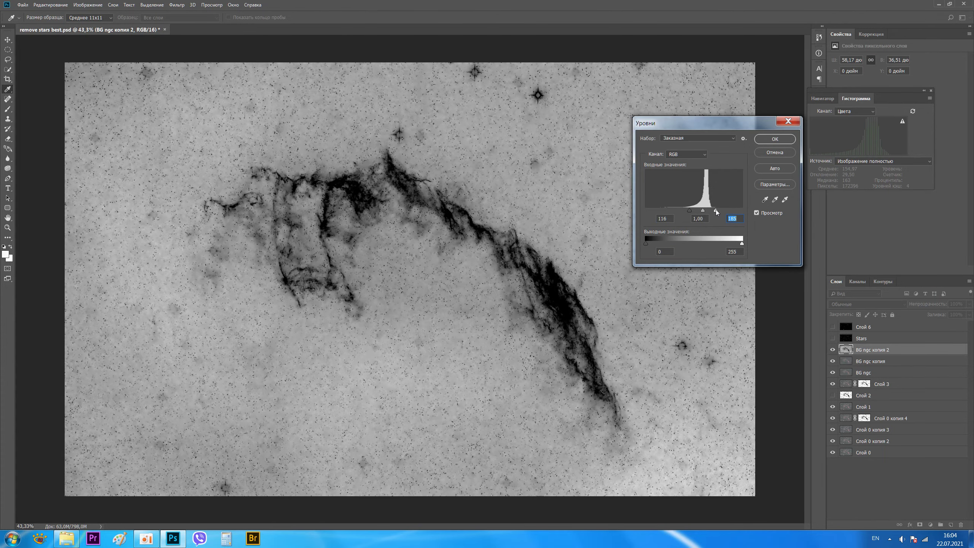
left_click_drag(690, 211, 710, 210)
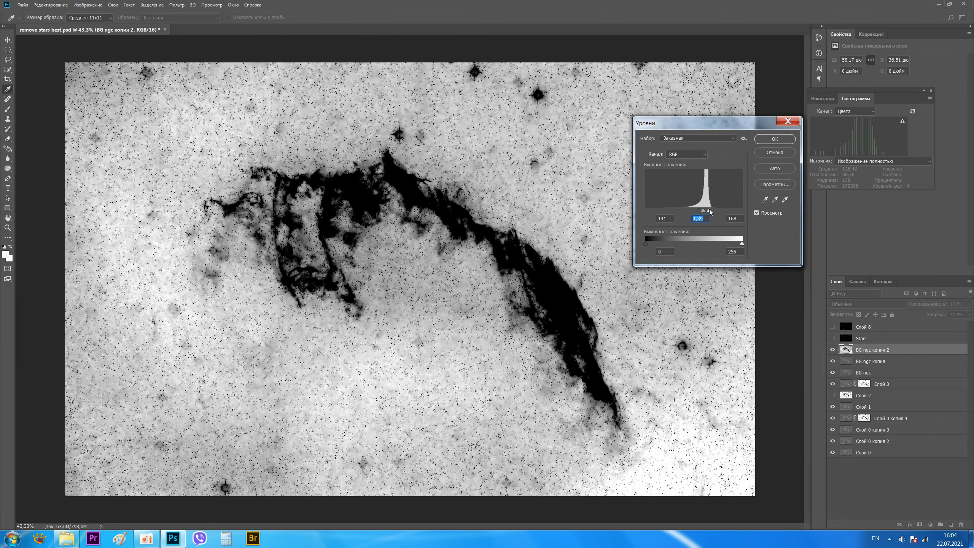
left_click(710, 210)
left_click_drag(710, 210, 708, 211)
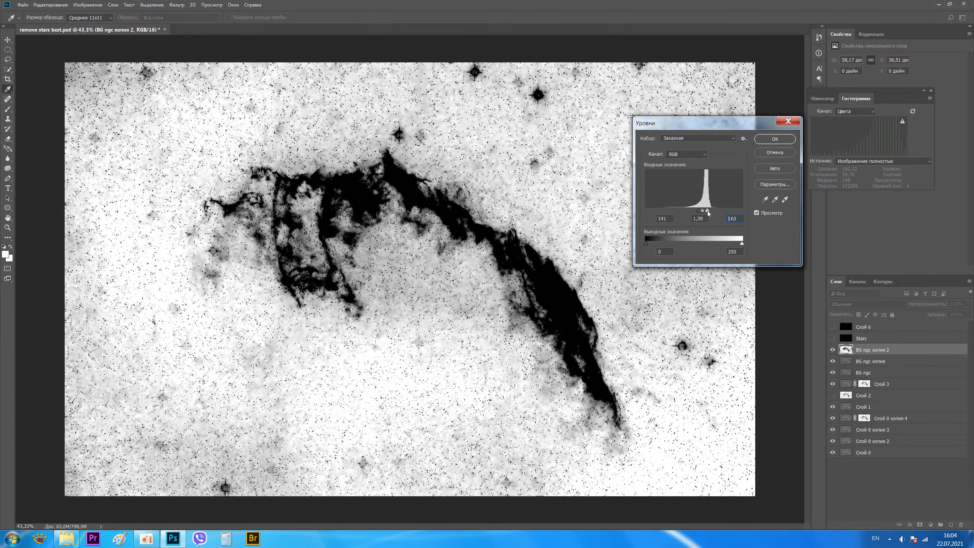
left_click_drag(700, 212, 701, 214)
Step: Fine-tune the white input down to about 150, black at 145, and apply Levels
left_click(702, 212)
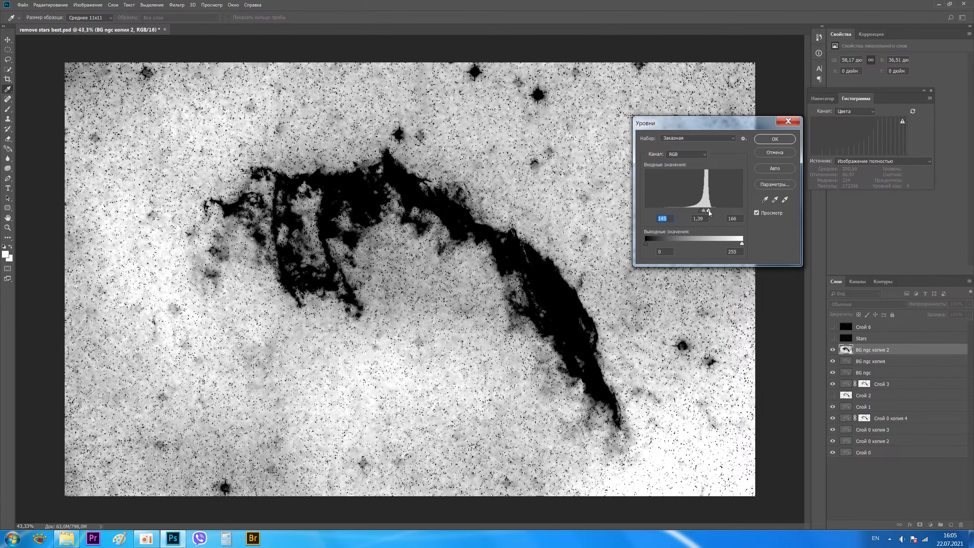
left_click_drag(710, 213, 705, 211)
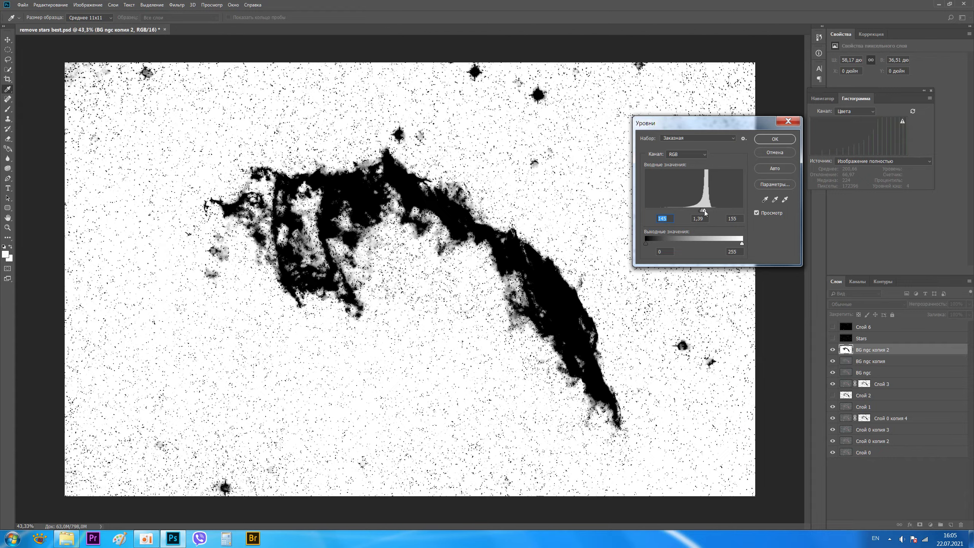
left_click_drag(705, 212, 704, 212)
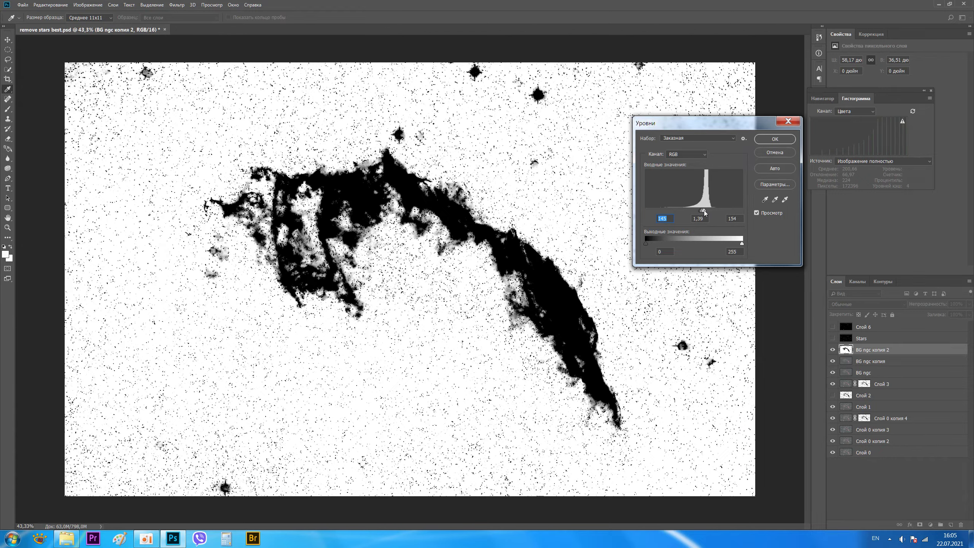
left_click_drag(704, 213, 704, 212)
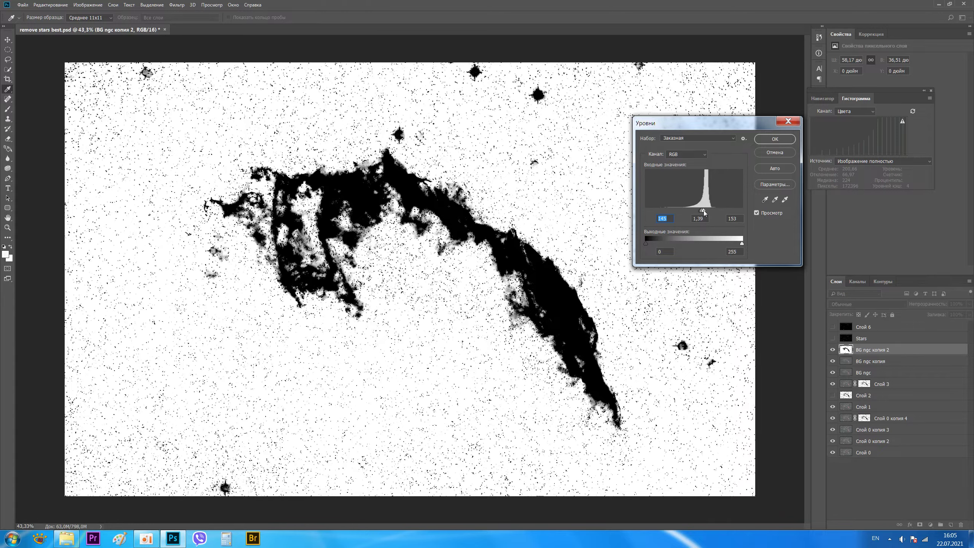
left_click(704, 212)
key("Down")
key("Down")
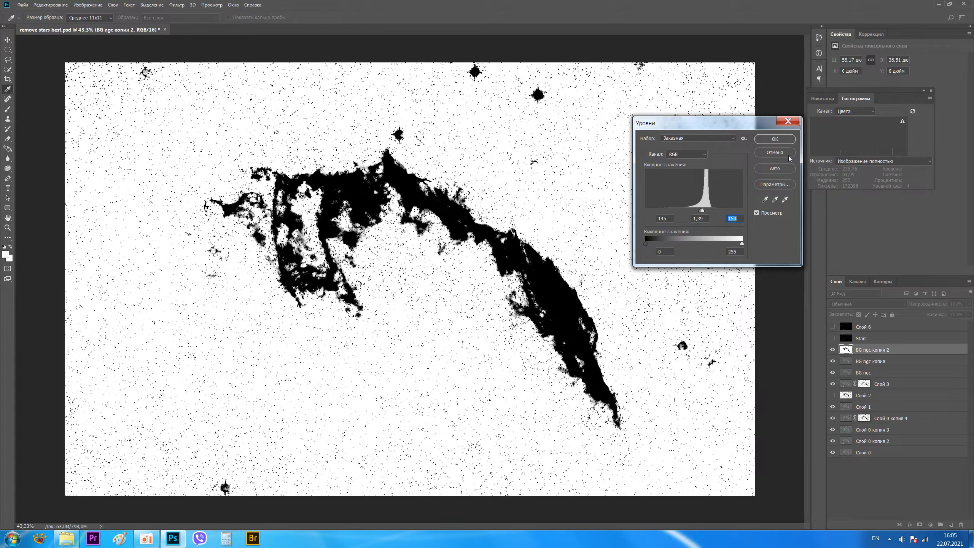
left_click(774, 139)
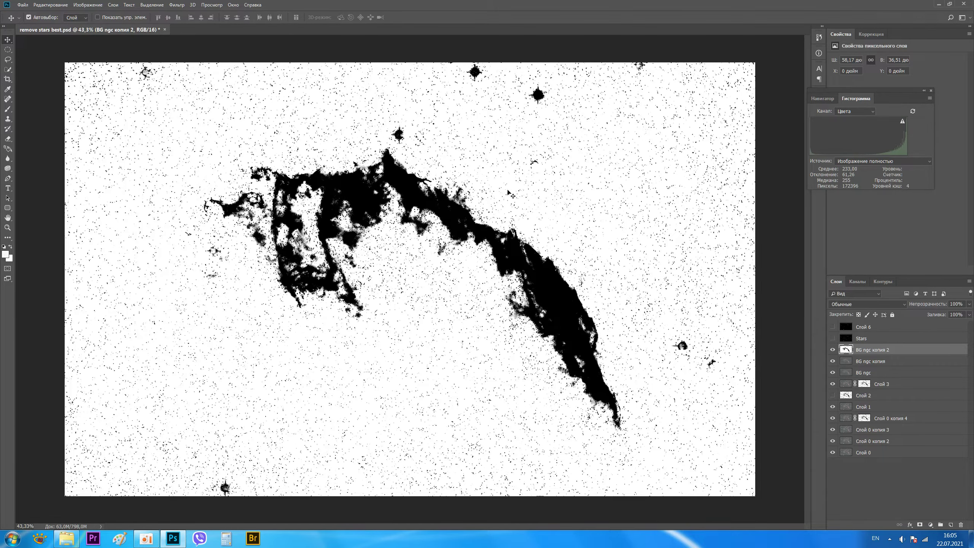
left_click(176, 5)
mouse_move(224, 123)
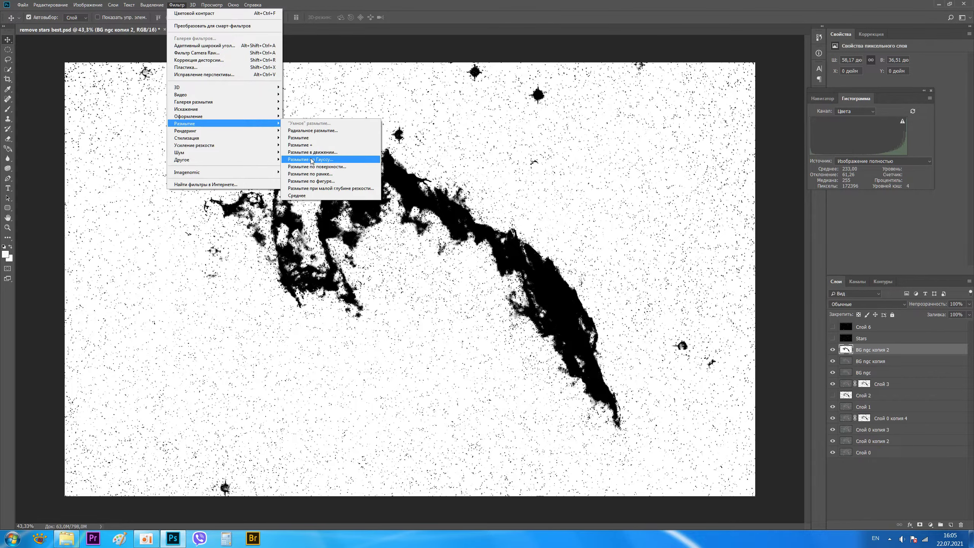
left_click(311, 160)
left_click_drag(578, 130, 704, 123)
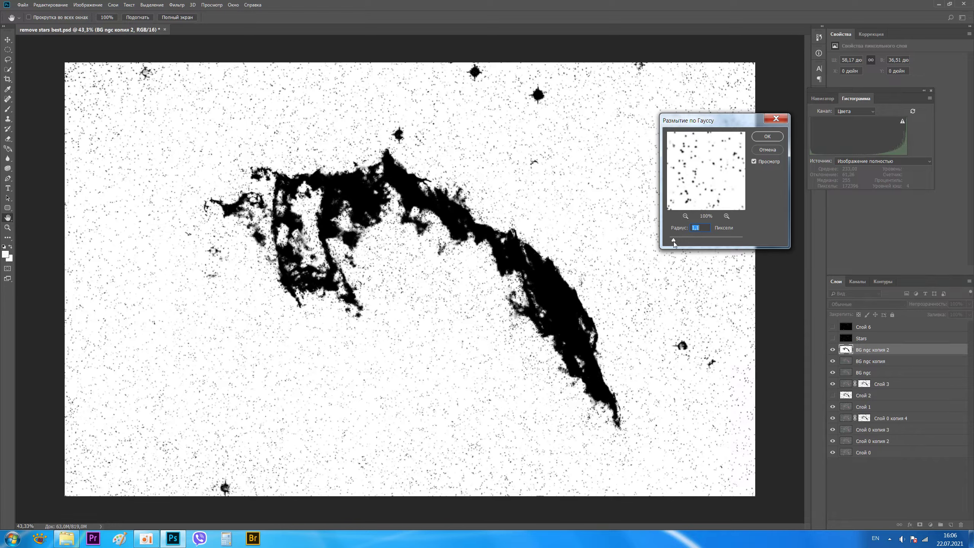
left_click_drag(674, 242, 676, 242)
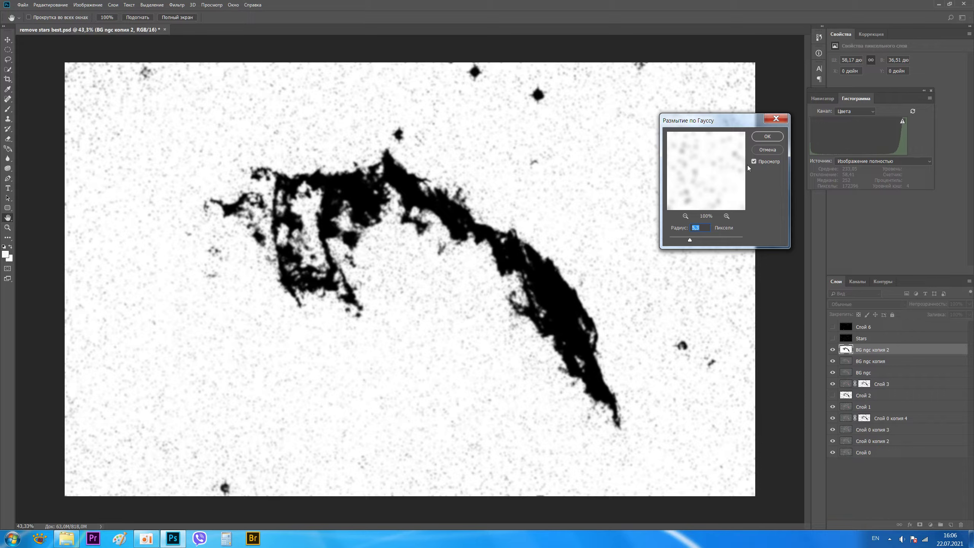
left_click(767, 136)
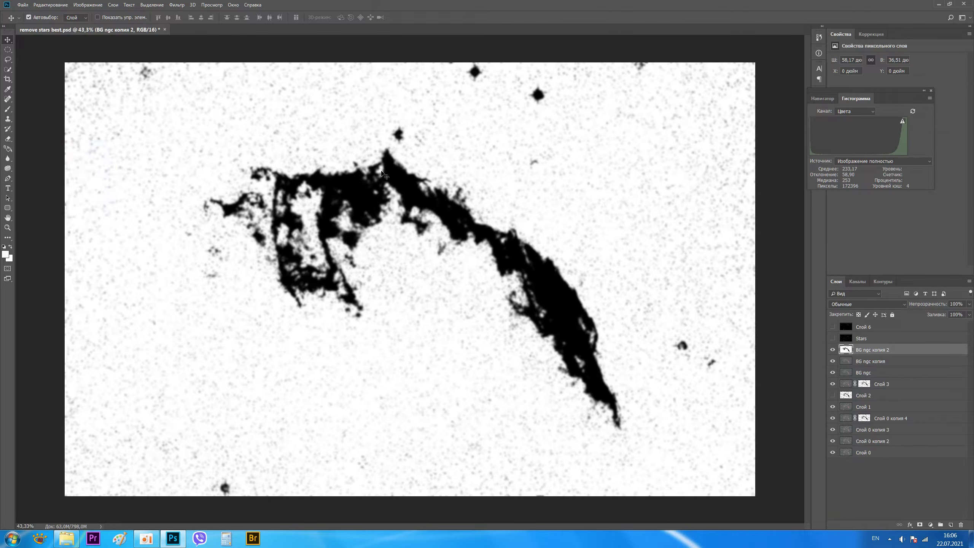
key("ctrl+z")
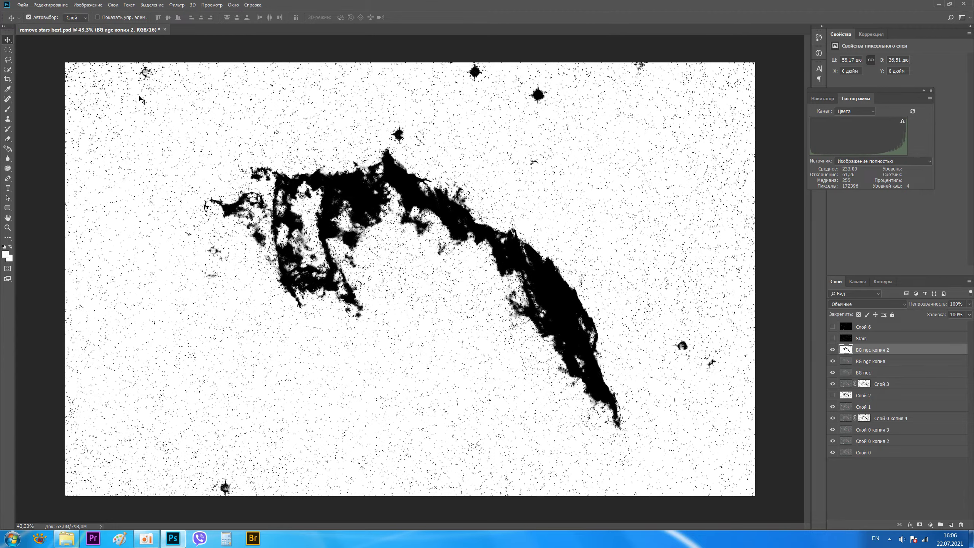
Step: Set up the Brush tool at 21 px size and 98% hardness
left_click(9, 109)
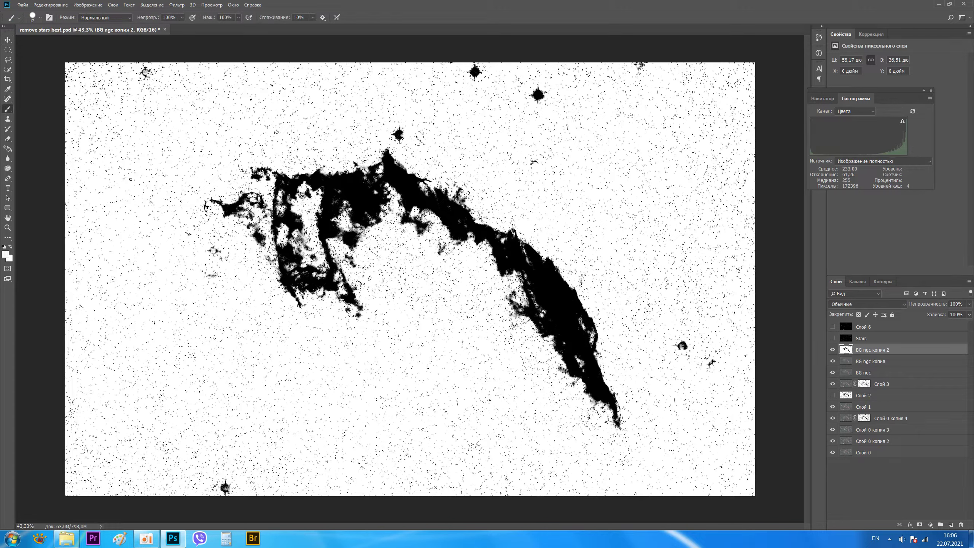
right_click(359, 150)
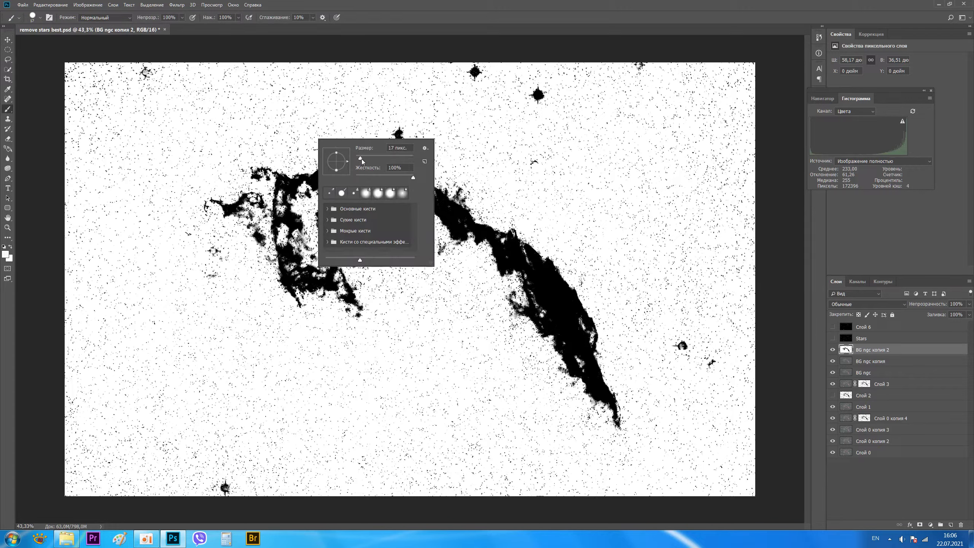
left_click_drag(361, 159, 362, 156)
left_click(412, 178)
left_click(294, 181)
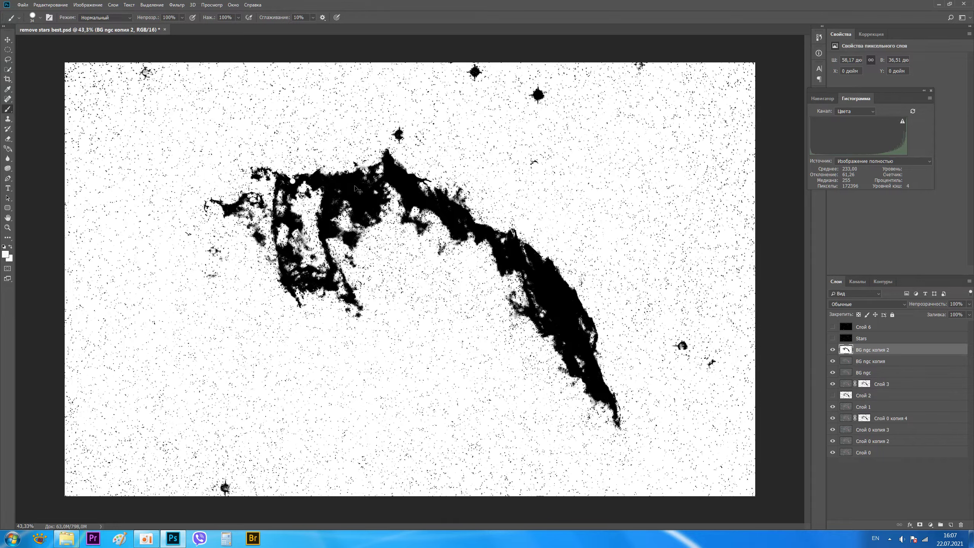
right_click(370, 172)
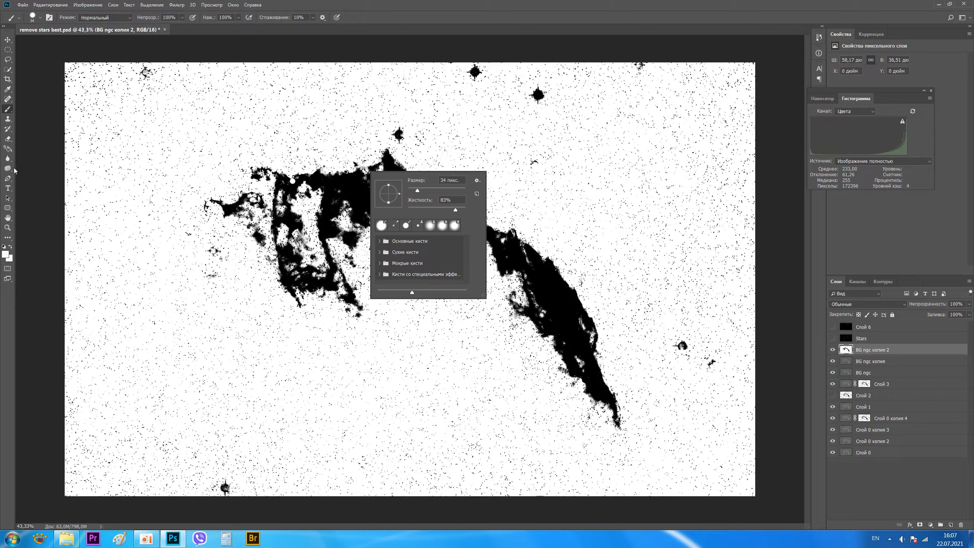
left_click(368, 194)
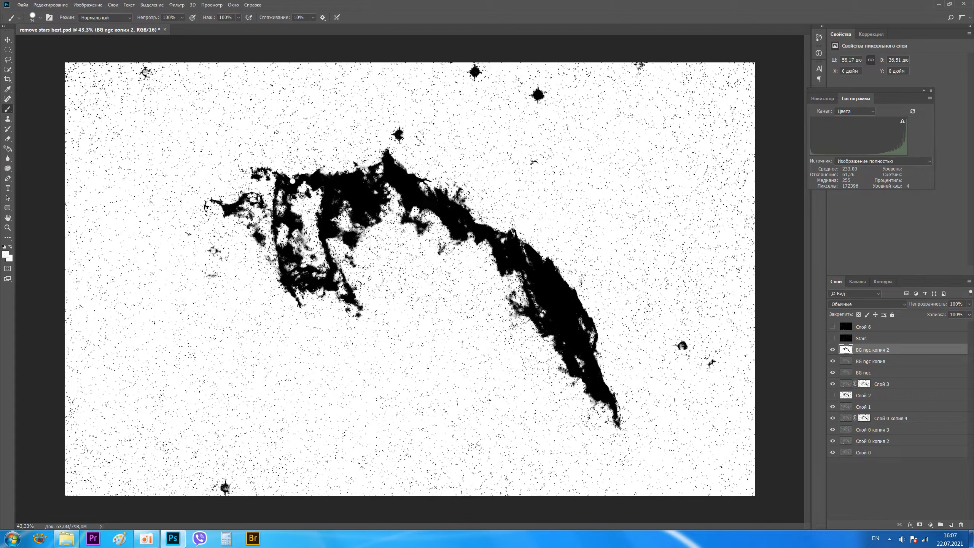
Step: Paint the small white spot black, then hide the BG ngc копия 2 layer
left_click(5, 247)
left_click_drag(299, 178, 289, 180)
left_click(832, 351)
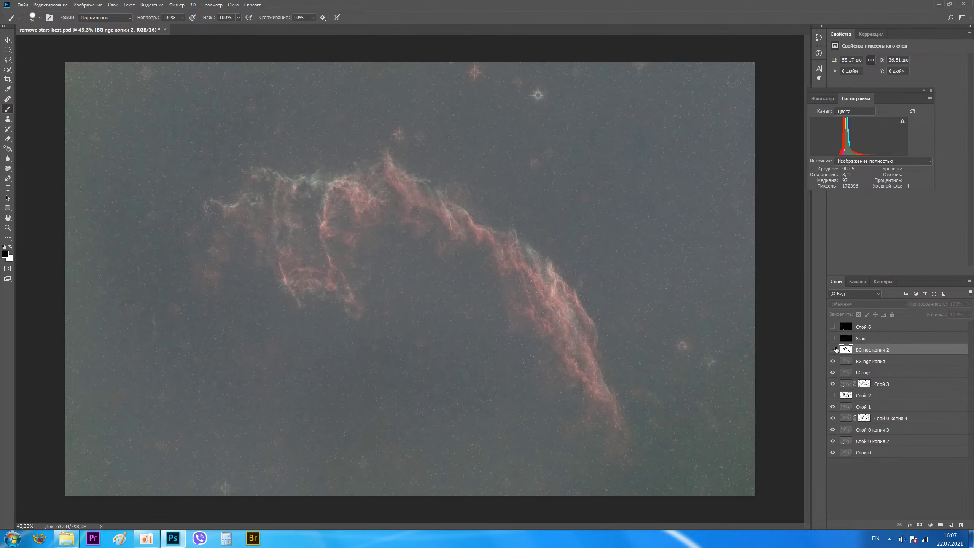
Step: Show the BG ngc копия 2 mask again and paint black along the nebula's top edge
left_click(833, 350)
left_click(833, 350)
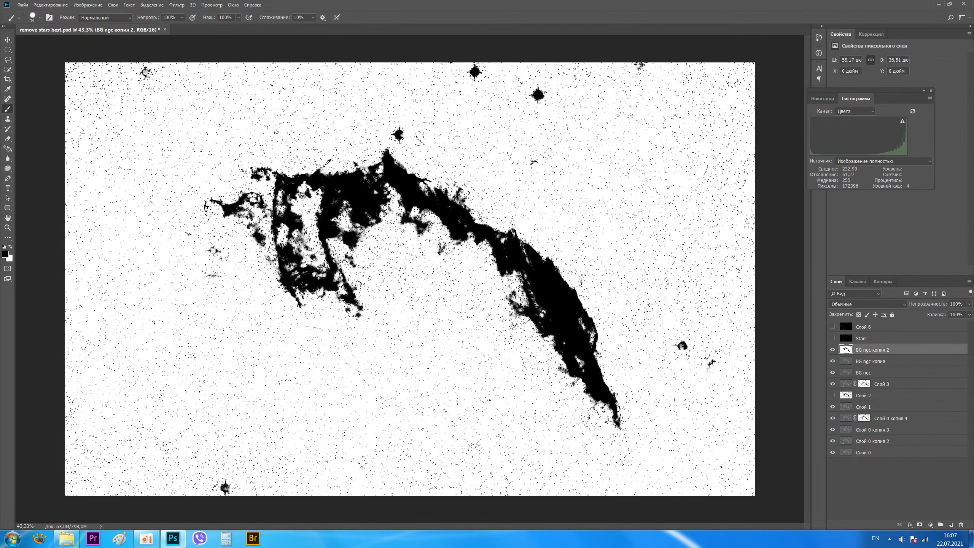
scroll(350, 196, "up", 2)
scroll(267, 140, "up", 2)
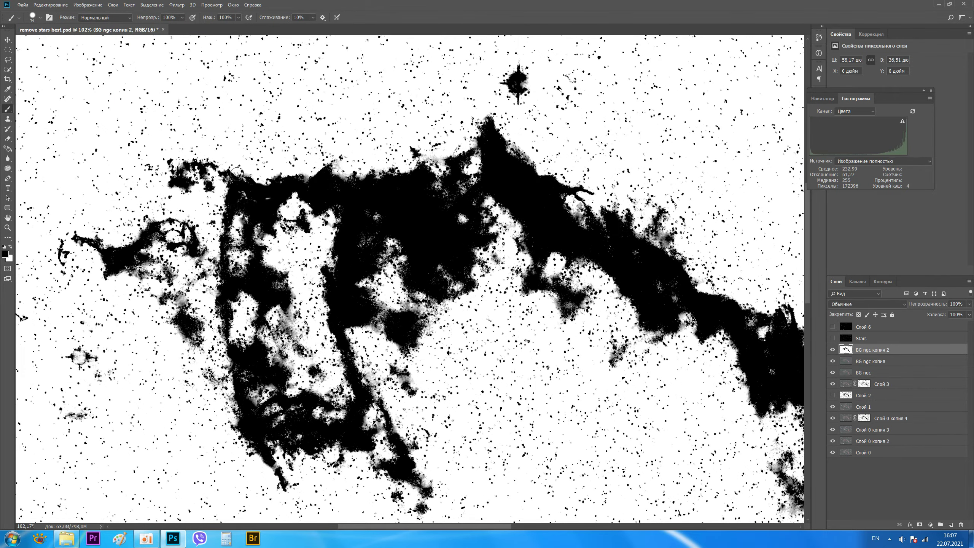
left_click_drag(235, 175, 275, 187)
right_click(279, 186)
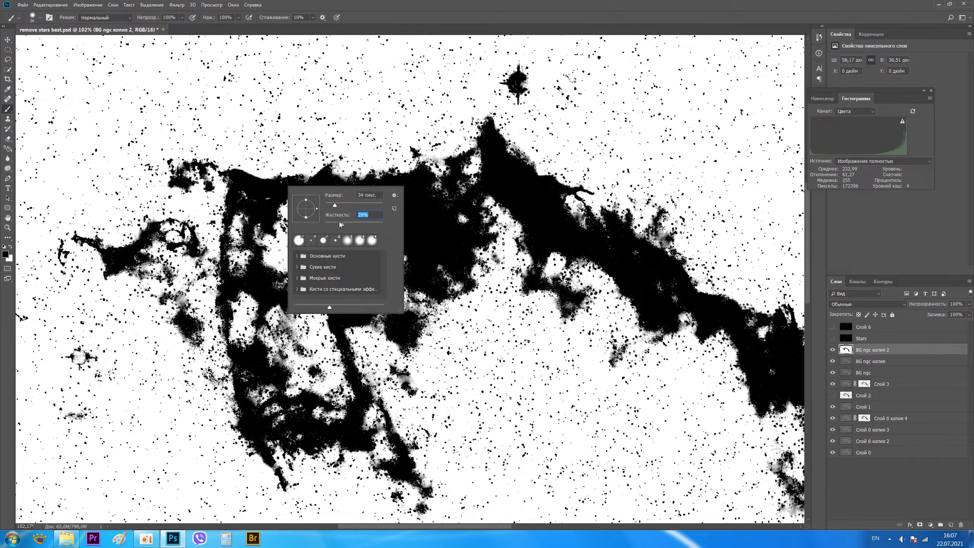
key("Return")
mouse_move(253, 178)
left_mouse_down()
mouse_move(285, 183)
mouse_move(333, 166)
mouse_move(373, 174)
mouse_move(418, 153)
mouse_move(443, 171)
mouse_move(487, 117)
mouse_move(529, 167)
mouse_move(567, 190)
mouse_move(585, 222)
mouse_move(617, 225)
mouse_move(566, 186)
mouse_move(608, 225)
left_mouse_up()
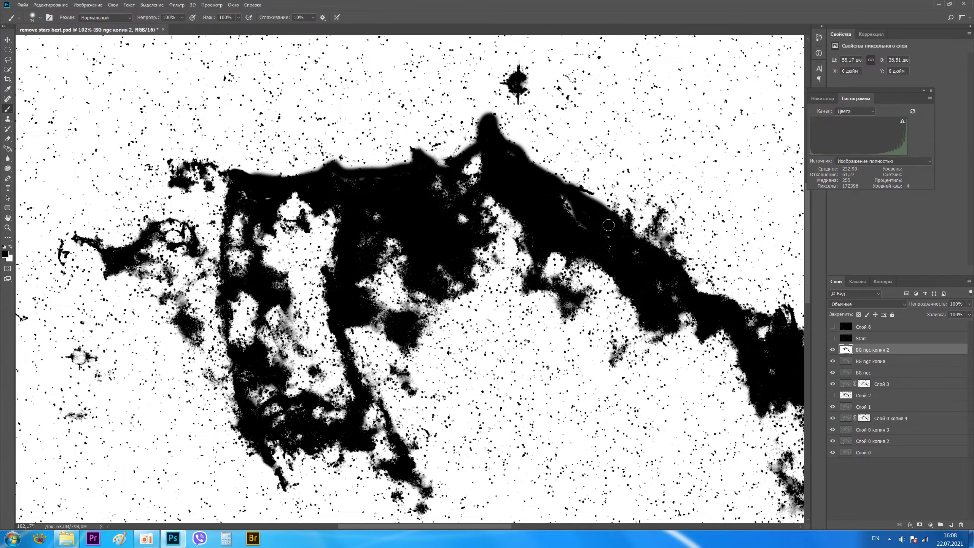
Step: Fill remaining white notches along the nebula edge with black and show the Navigator overview
scroll(610, 225, "down", 1)
scroll(610, 225, "down", 1)
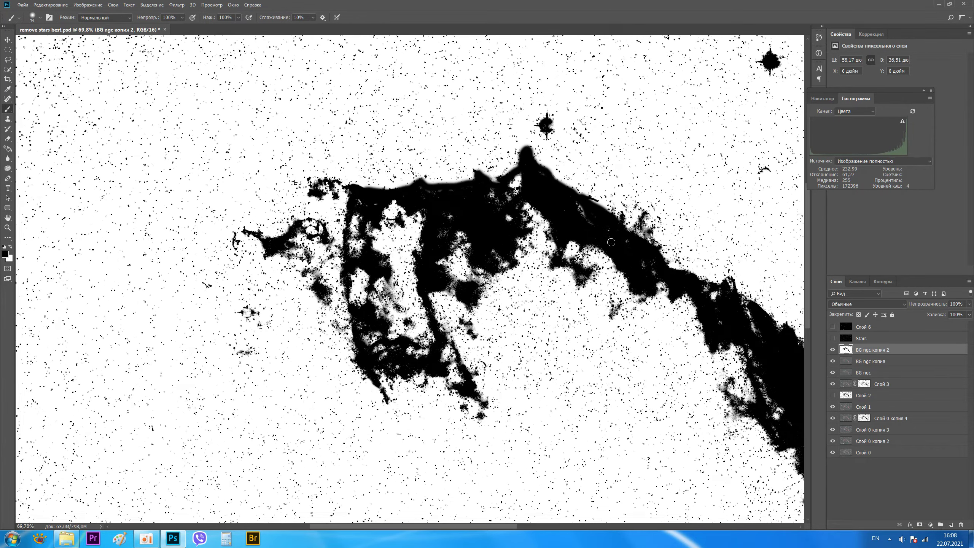
scroll(612, 242, "down", 1)
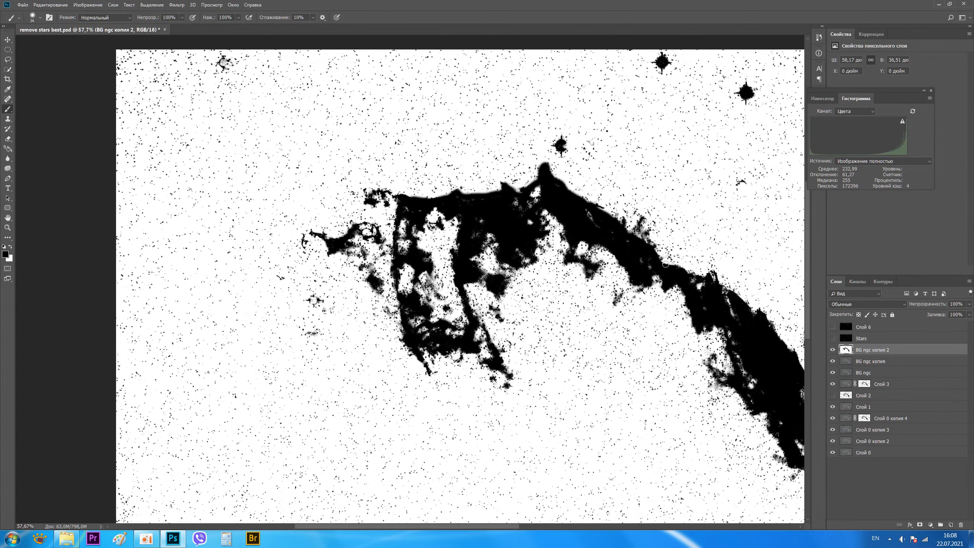
left_click_drag(652, 248, 664, 252)
left_click_drag(717, 277, 727, 291)
scroll(745, 321, "down", 2)
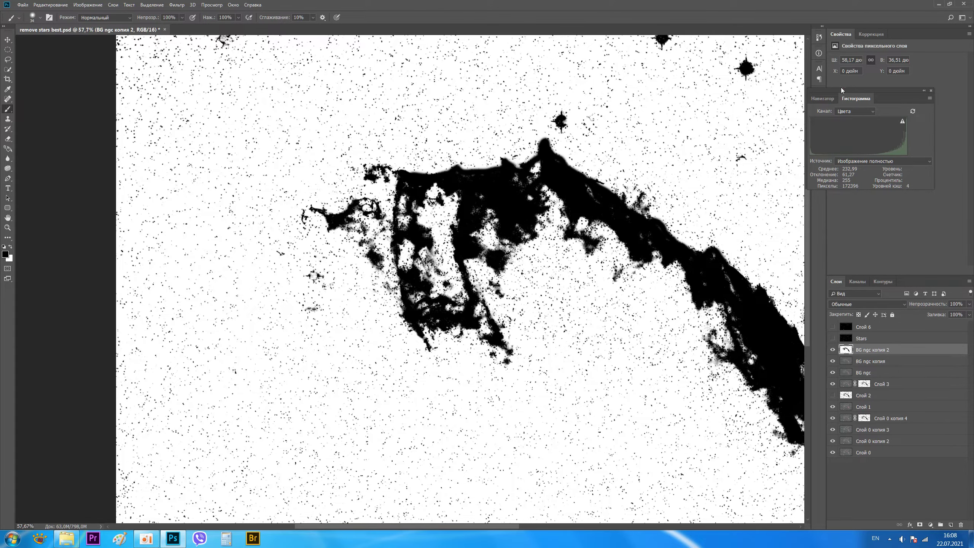
left_click(831, 99)
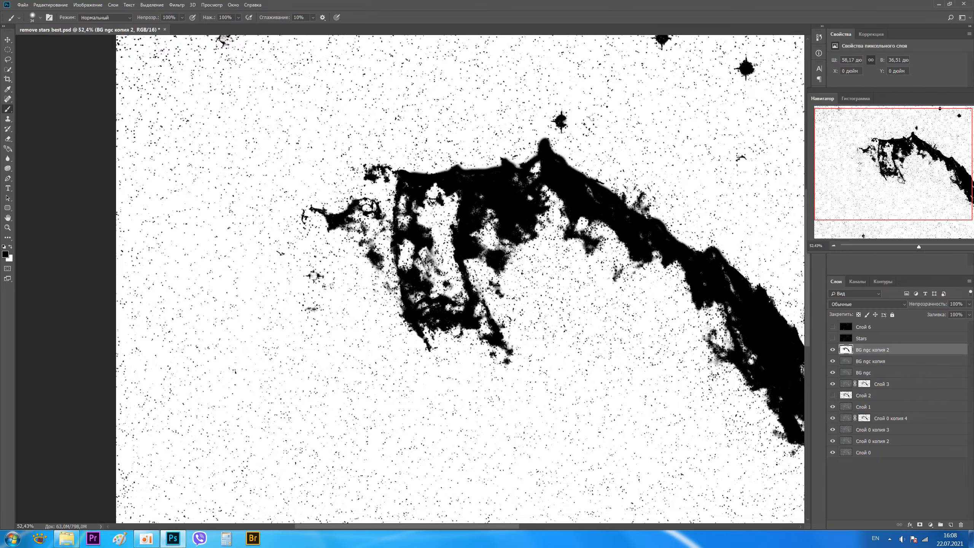
Step: Move to the nebula's right arc and paint black along its edge and inner white patches
scroll(900, 180, "down", 2)
scroll(903, 176, "up", 1)
scroll(906, 174, "up", 2)
scroll(908, 173, "up", 2)
left_click_drag(908, 173, 929, 176)
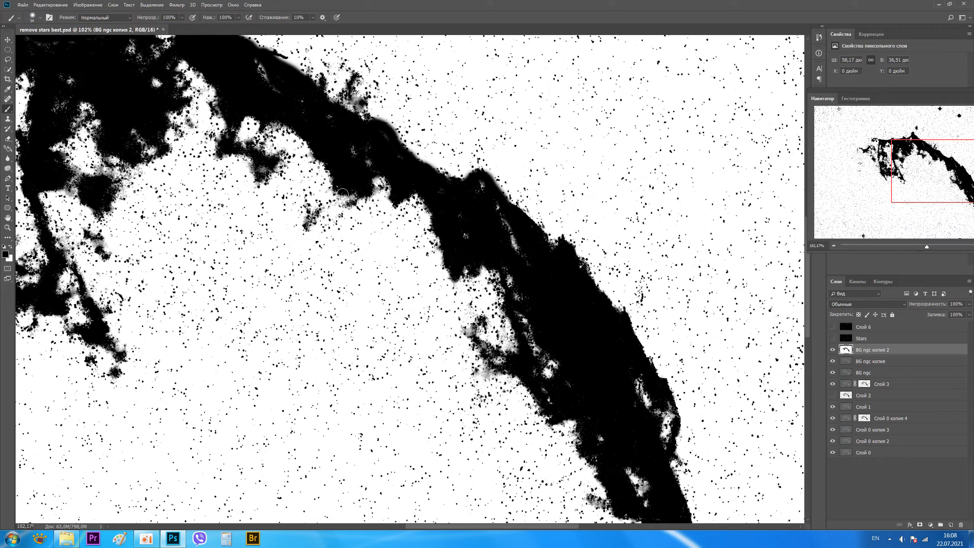
mouse_move(492, 186)
left_mouse_down()
mouse_move(581, 261)
mouse_move(633, 321)
mouse_move(681, 415)
mouse_move(675, 460)
mouse_move(662, 466)
left_mouse_up()
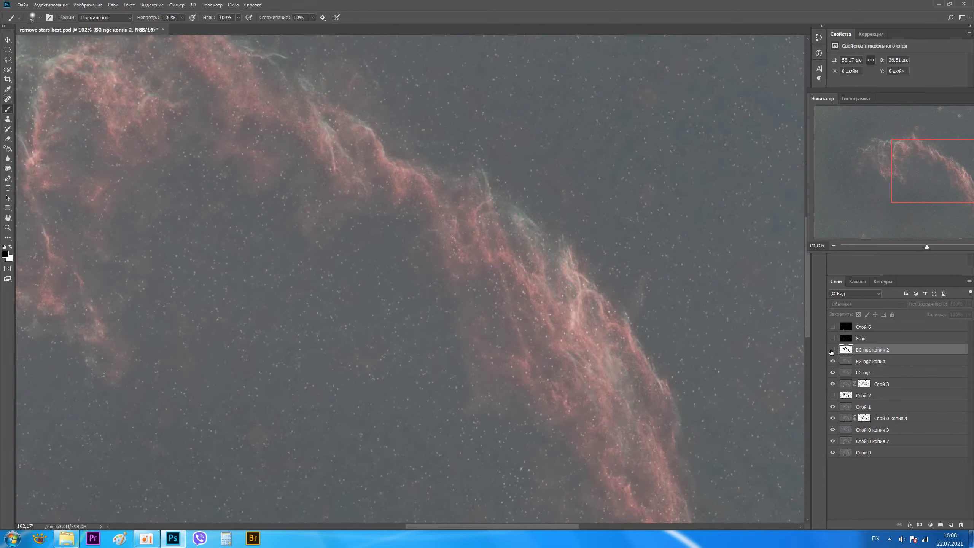
left_click(832, 350)
mouse_move(640, 376)
left_mouse_down()
mouse_move(641, 393)
mouse_move(664, 410)
mouse_move(663, 446)
mouse_move(667, 406)
mouse_move(647, 413)
mouse_move(635, 476)
mouse_move(642, 506)
mouse_move(545, 374)
mouse_move(512, 297)
mouse_move(506, 230)
mouse_move(571, 424)
mouse_move(496, 299)
mouse_move(514, 361)
mouse_move(501, 279)
mouse_move(513, 336)
mouse_move(465, 263)
mouse_move(499, 311)
left_mouse_up()
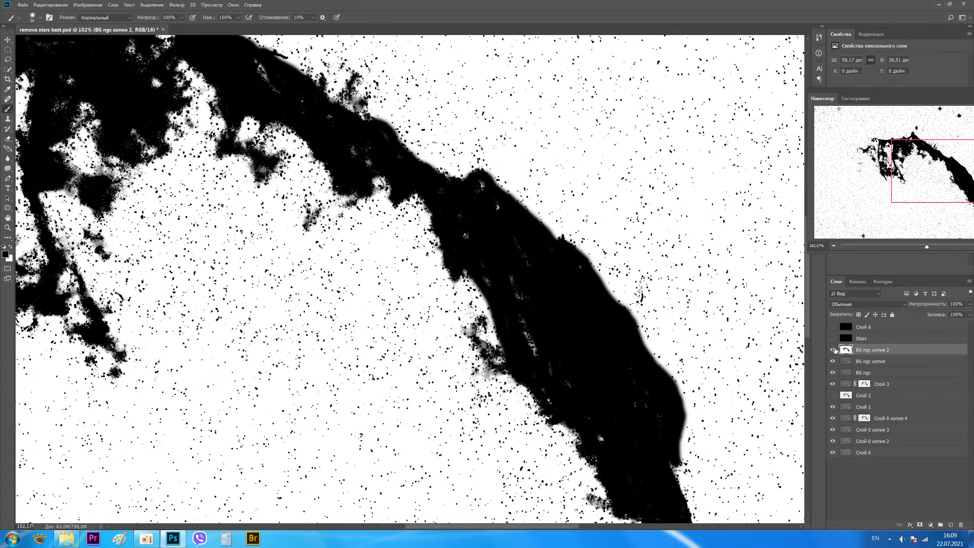
Step: Blacken the inner filament's notches, white streaks and grey specks, checking against the colour nebula
left_click(833, 350)
left_click(833, 350)
mouse_move(447, 264)
left_mouse_down()
mouse_move(472, 346)
mouse_move(508, 386)
mouse_move(437, 261)
mouse_move(418, 190)
left_mouse_up()
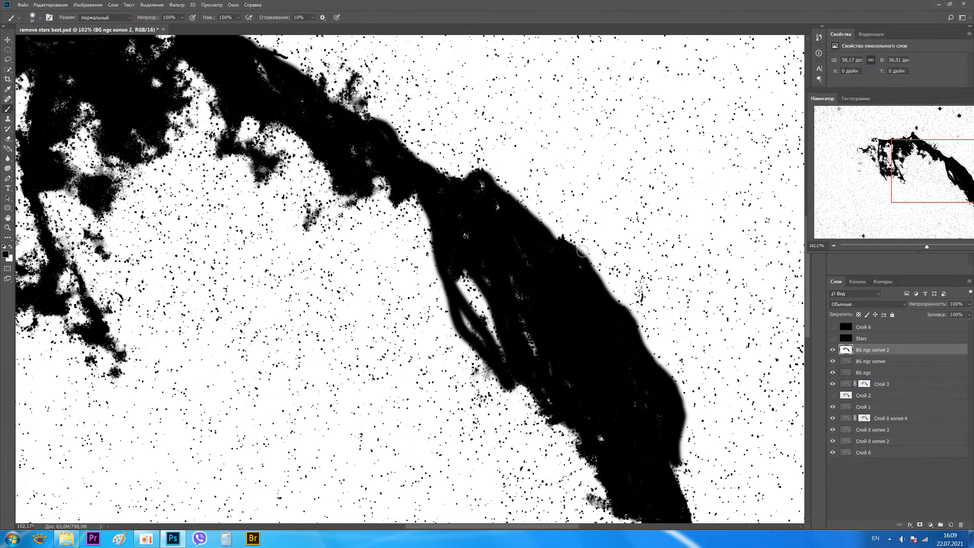
left_click(833, 350)
mouse_move(370, 182)
left_mouse_down()
mouse_move(388, 187)
mouse_move(367, 191)
left_mouse_up()
mouse_move(459, 268)
left_mouse_down()
mouse_move(491, 341)
mouse_move(470, 258)
mouse_move(491, 342)
mouse_move(482, 284)
mouse_move(506, 356)
mouse_move(455, 270)
mouse_move(476, 338)
mouse_move(541, 407)
mouse_move(527, 381)
mouse_move(474, 371)
mouse_move(562, 422)
mouse_move(606, 506)
mouse_move(592, 499)
mouse_move(635, 528)
left_mouse_up()
left_click(495, 204)
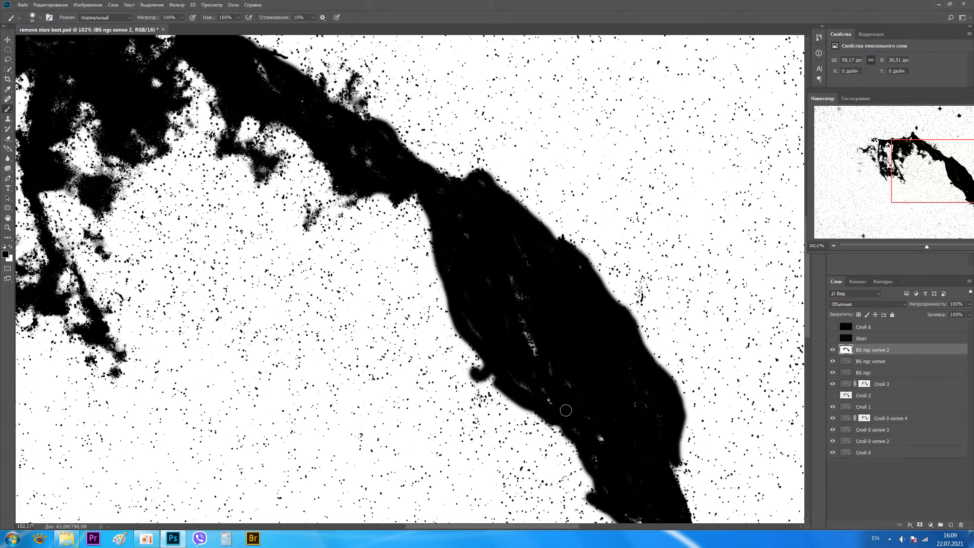
left_click(513, 275)
left_click_drag(529, 333, 536, 356)
Step: Float the Navigator panel above the canvas and paint black along the filament's edge
left_click_drag(921, 178, 958, 196)
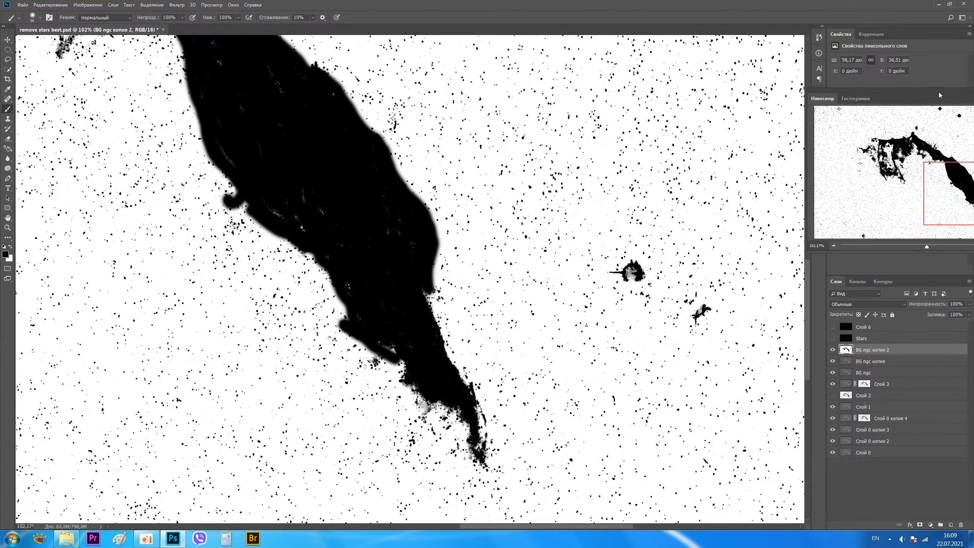
left_click_drag(939, 95, 814, 125)
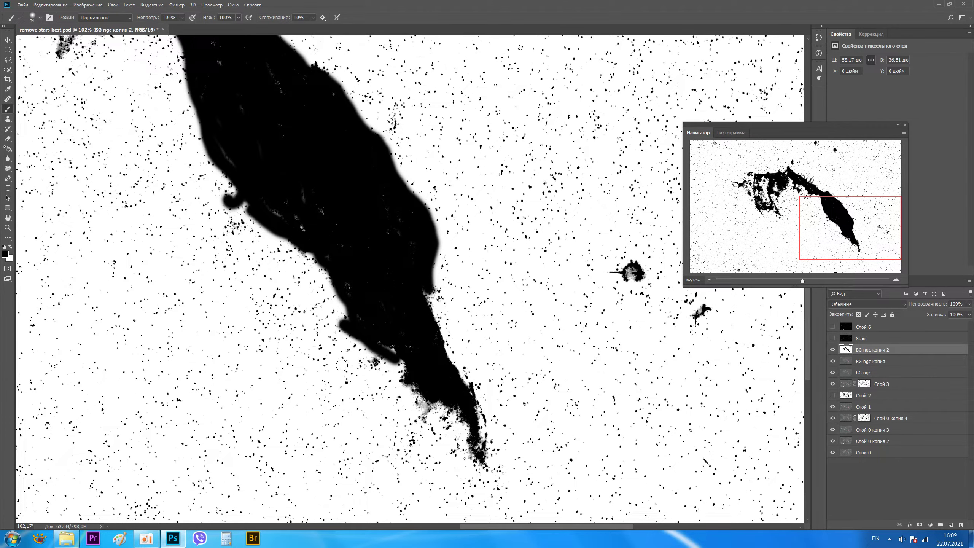
mouse_move(411, 389)
left_mouse_down()
mouse_move(470, 449)
mouse_move(449, 355)
mouse_move(447, 409)
mouse_move(387, 341)
mouse_move(408, 395)
left_mouse_up()
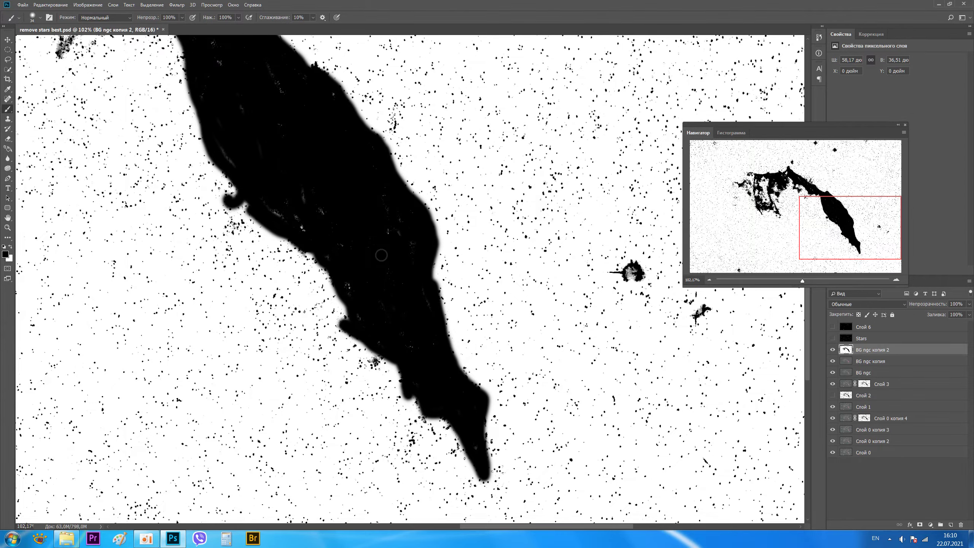
scroll(364, 336, "down", 1)
Step: Move to the nebula's left region and paint its left band, inner loop and lower-left black
scroll(369, 320, "down", 1)
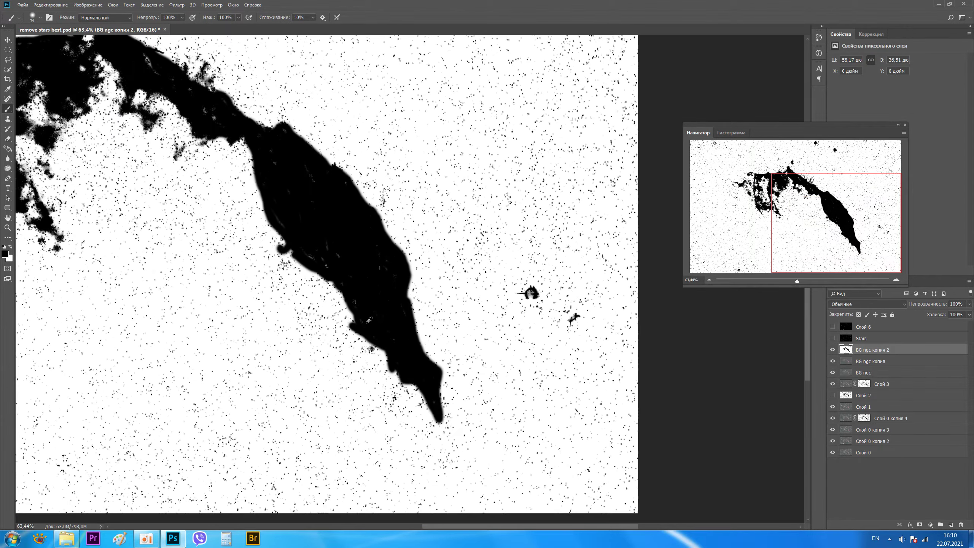
scroll(339, 36, "down", 1)
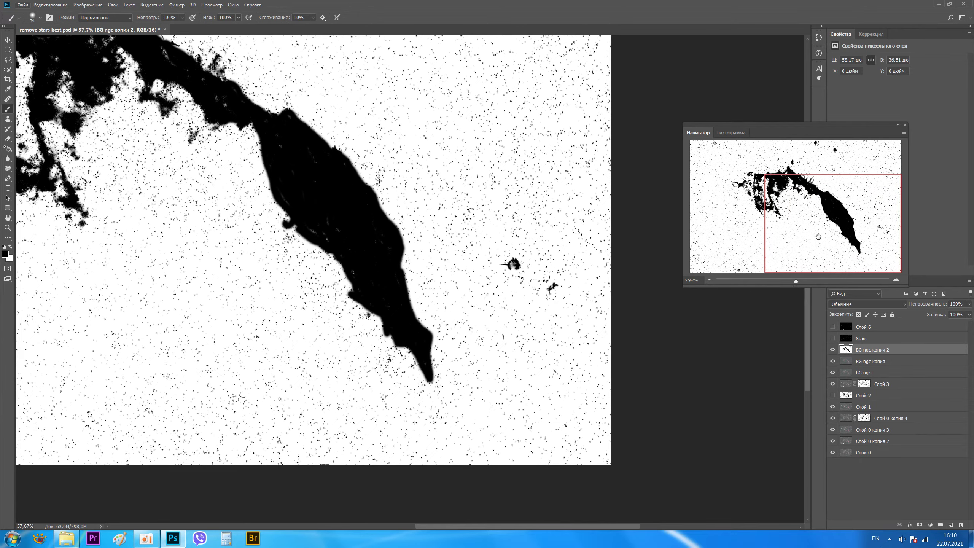
scroll(818, 236, "down", 1)
scroll(410, 279, "up", 3)
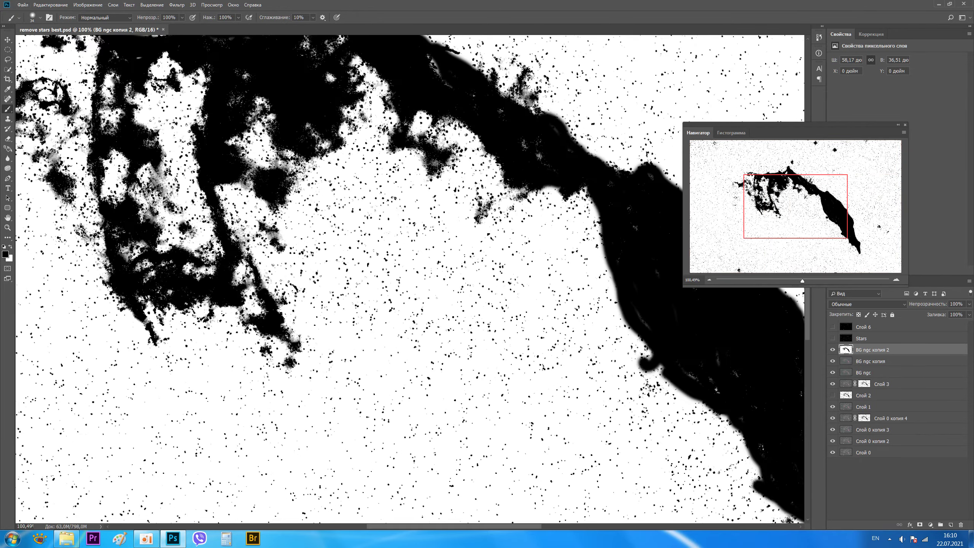
left_click_drag(786, 196, 755, 186)
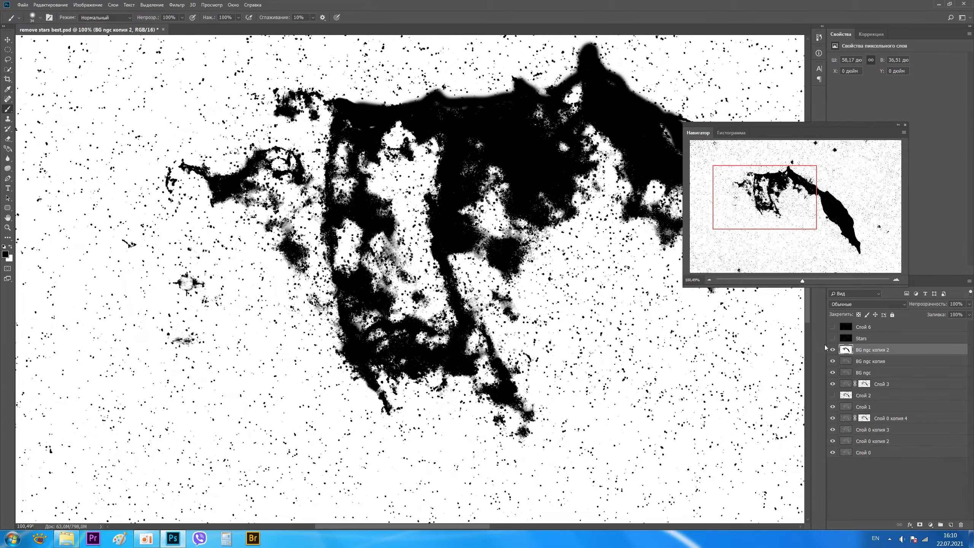
left_click(832, 350)
left_click(833, 350)
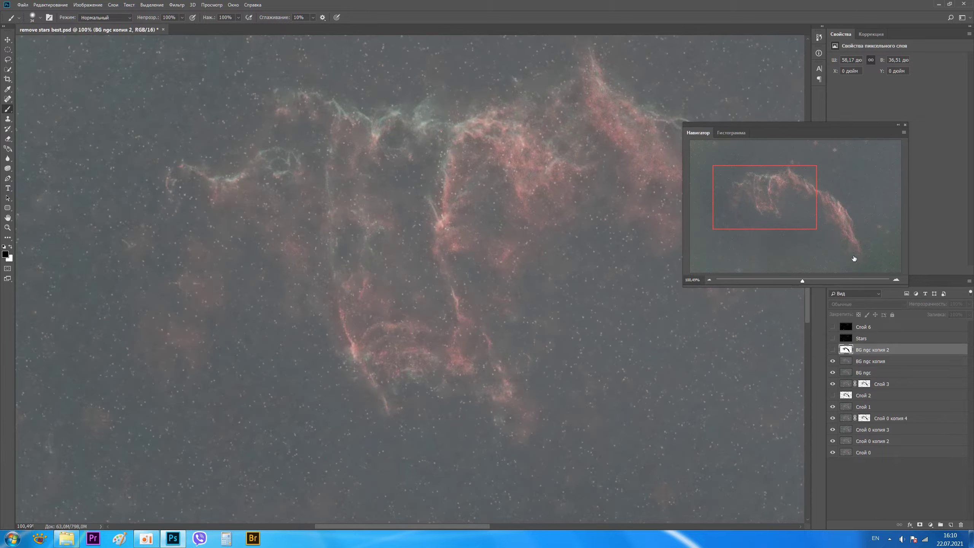
left_click(833, 350)
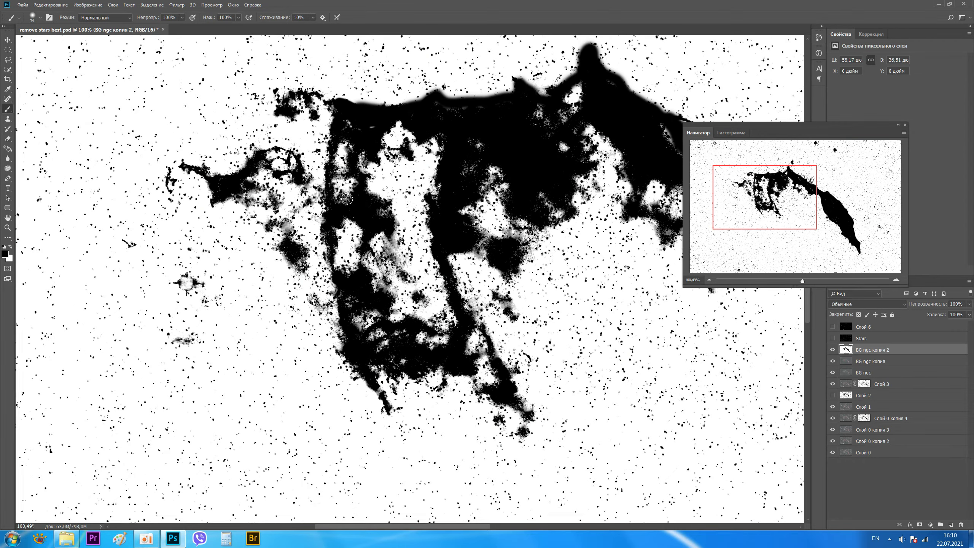
mouse_move(345, 216)
left_mouse_down()
mouse_move(353, 284)
mouse_move(333, 270)
mouse_move(327, 211)
mouse_move(343, 153)
mouse_move(346, 196)
mouse_move(334, 131)
left_mouse_up()
mouse_move(297, 175)
left_mouse_down()
mouse_move(269, 150)
mouse_move(292, 173)
mouse_move(280, 167)
left_mouse_up()
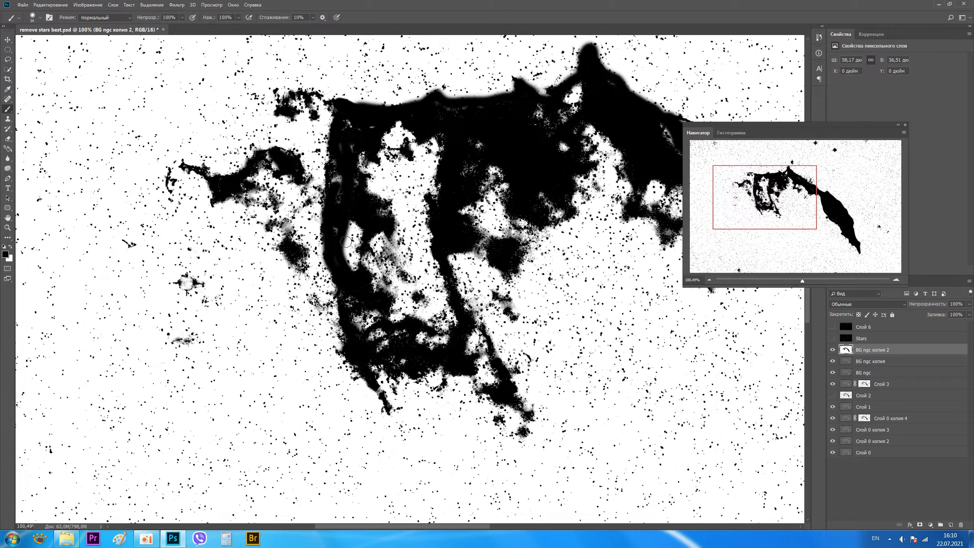
mouse_move(301, 239)
left_mouse_down()
mouse_move(278, 214)
mouse_move(298, 267)
mouse_move(260, 190)
mouse_move(257, 163)
mouse_move(273, 161)
mouse_move(200, 172)
mouse_move(175, 164)
mouse_move(170, 193)
left_mouse_up()
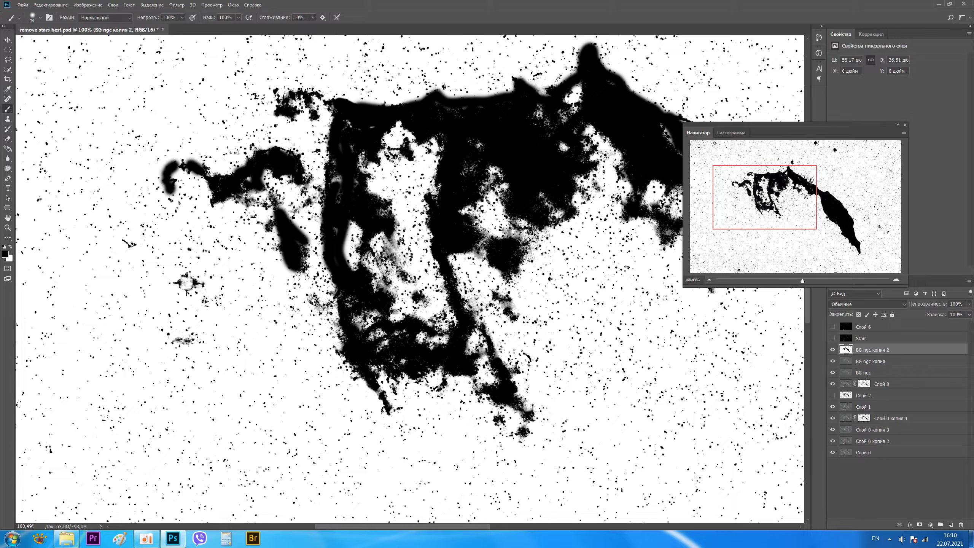
Step: Blacken remaining gaps in the lower nebula, top edge, left band and peak, comparing with colour
scroll(491, 210, "down", 2)
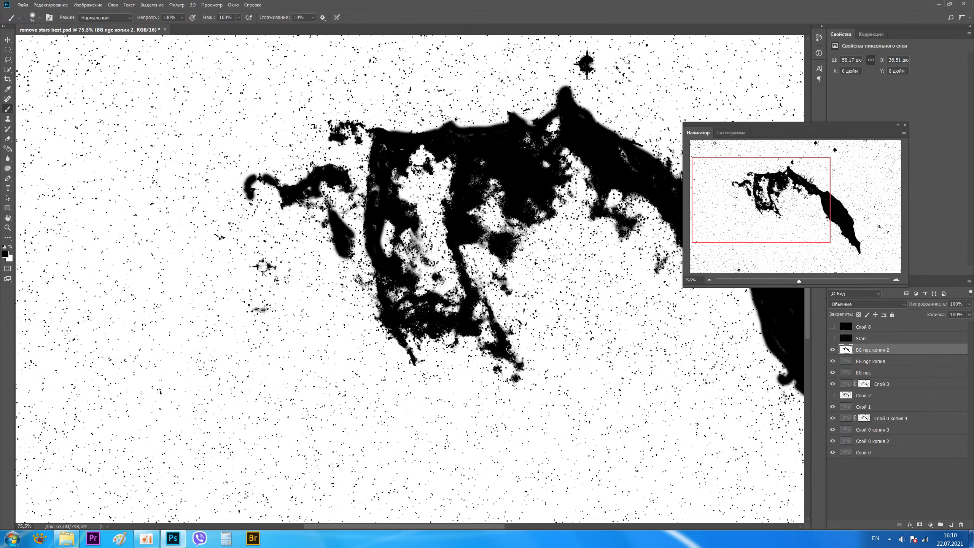
left_click(833, 350)
left_click(833, 350)
left_click_drag(514, 331, 521, 337)
mouse_move(505, 282)
left_mouse_down()
mouse_move(497, 276)
mouse_move(477, 315)
mouse_move(497, 345)
mouse_move(473, 333)
mouse_move(492, 311)
left_mouse_up()
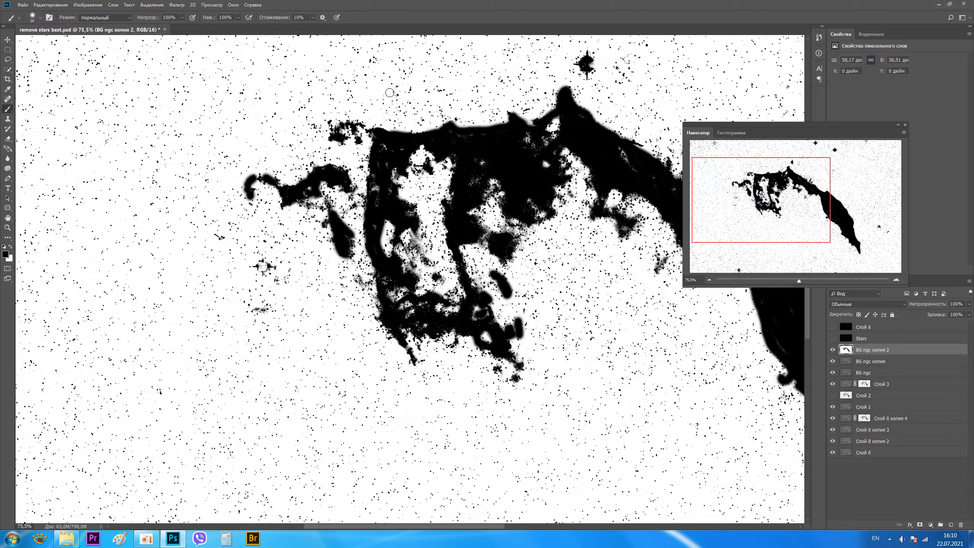
mouse_move(370, 130)
left_mouse_down()
mouse_move(338, 130)
mouse_move(357, 141)
mouse_move(334, 124)
mouse_move(338, 132)
left_mouse_up()
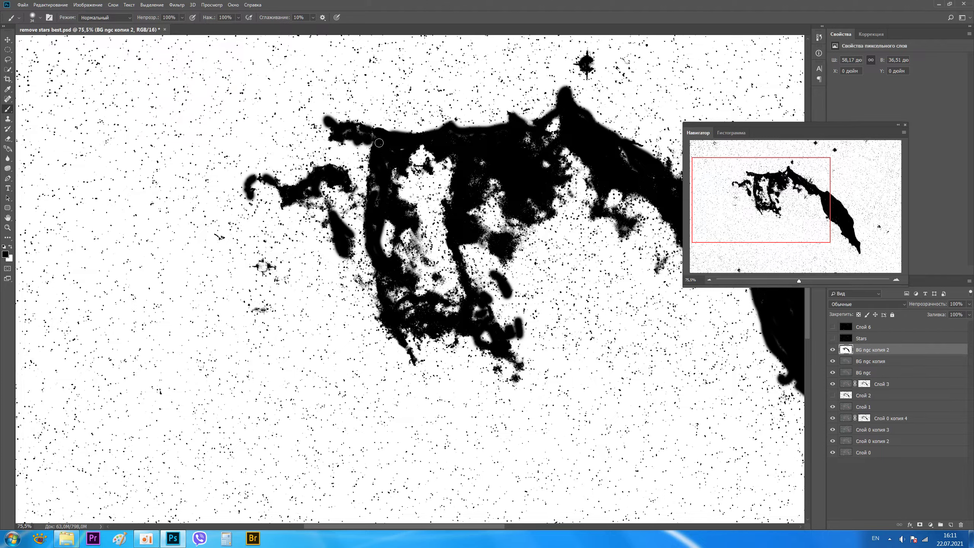
left_click_drag(375, 147, 368, 170)
left_click_drag(367, 204, 378, 322)
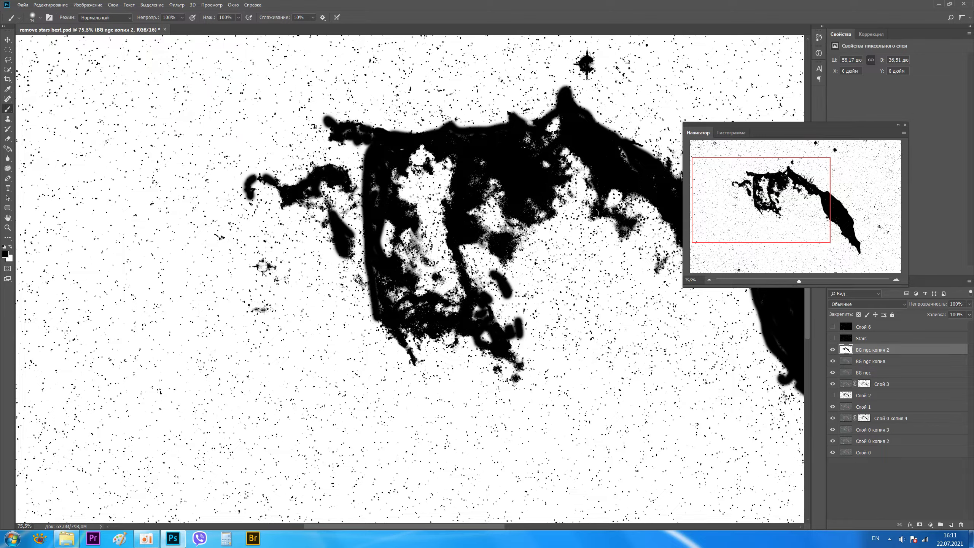
mouse_move(542, 127)
left_mouse_down()
mouse_move(562, 113)
mouse_move(547, 163)
mouse_move(515, 178)
left_mouse_up()
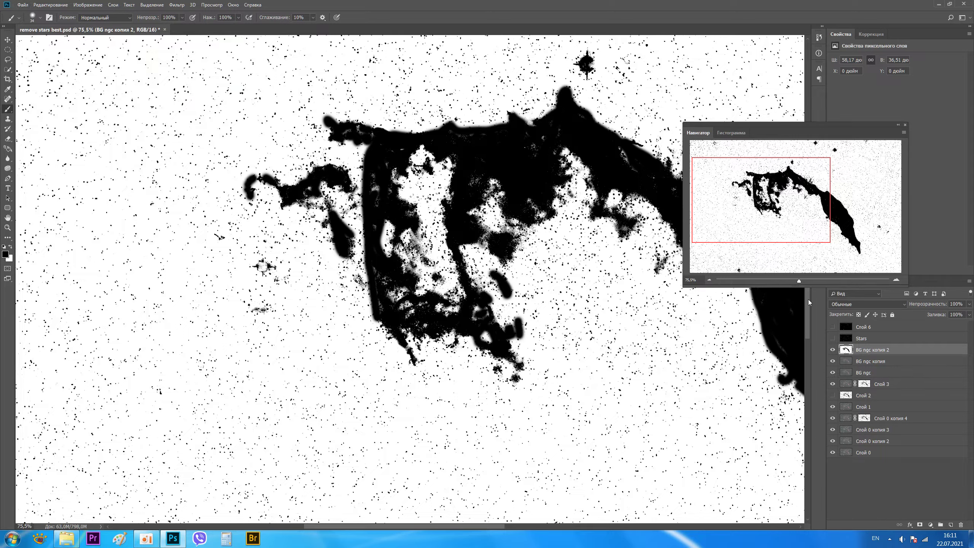
left_click(832, 350)
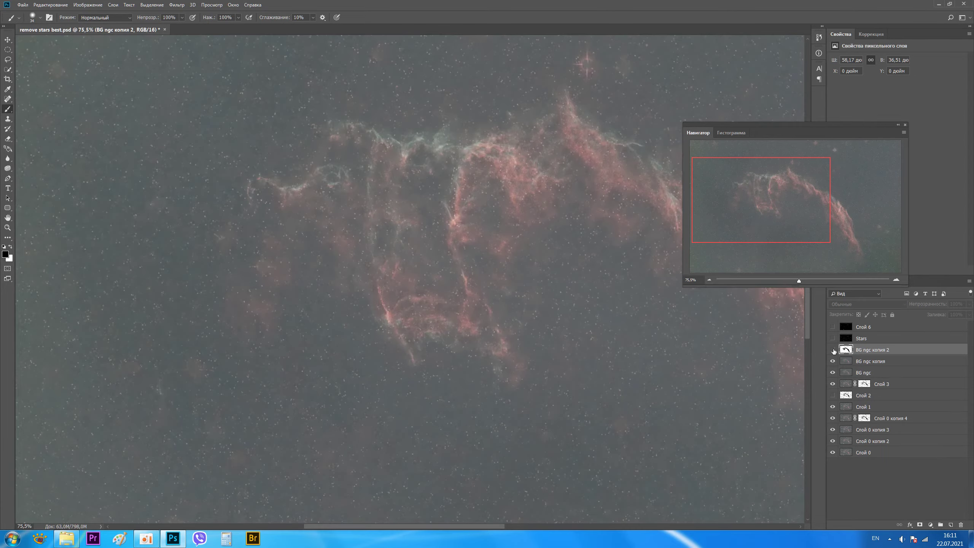
left_click(833, 350)
Step: Paint black over the last white gap and grey streaks near the nebula's peak, then zoom out
left_click_drag(578, 163, 573, 150)
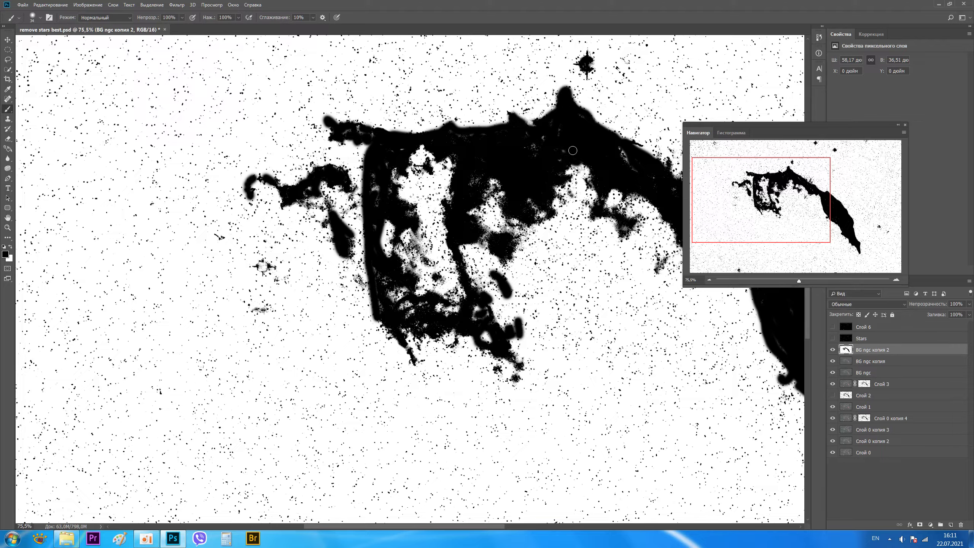
left_click_drag(610, 143, 626, 158)
scroll(789, 188, "down", 2)
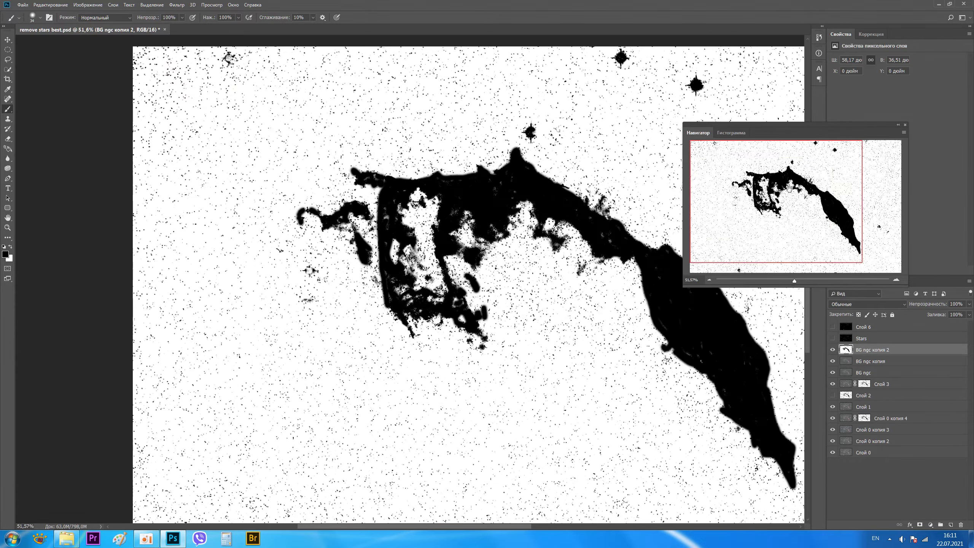
scroll(789, 189, "down", 1)
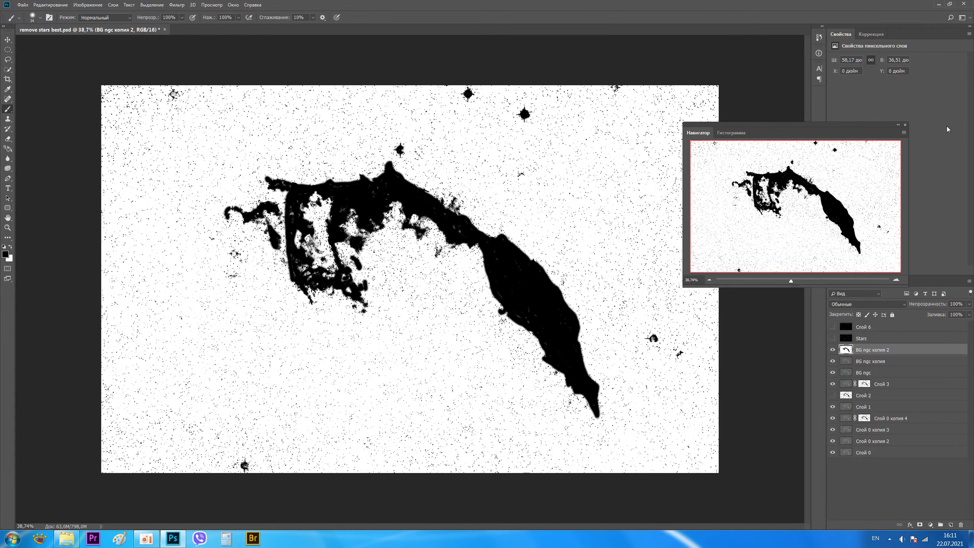
Step: Show the Histogram panel docked at the right and bring up the Filter > Blur list
left_click(732, 132)
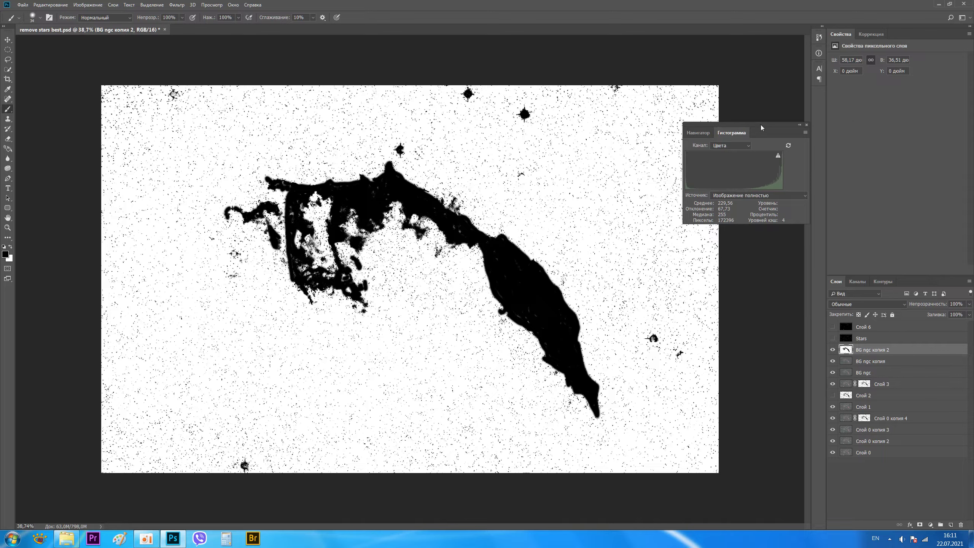
left_click_drag(762, 127, 886, 155)
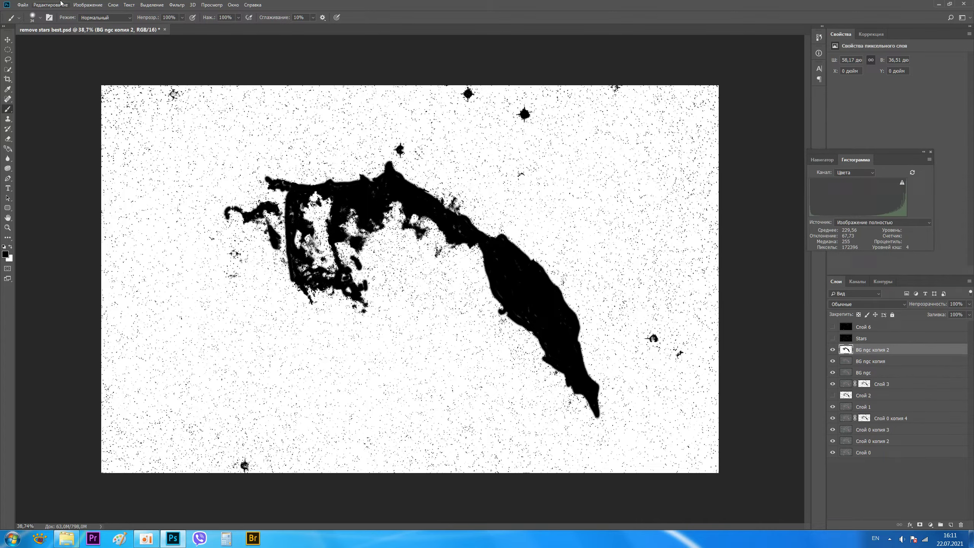
left_click(169, 5)
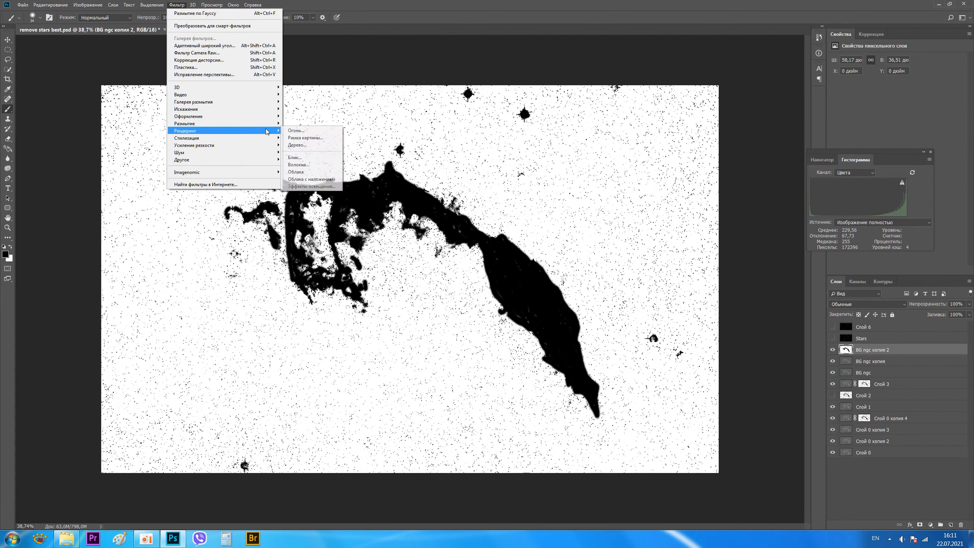
mouse_move(185, 123)
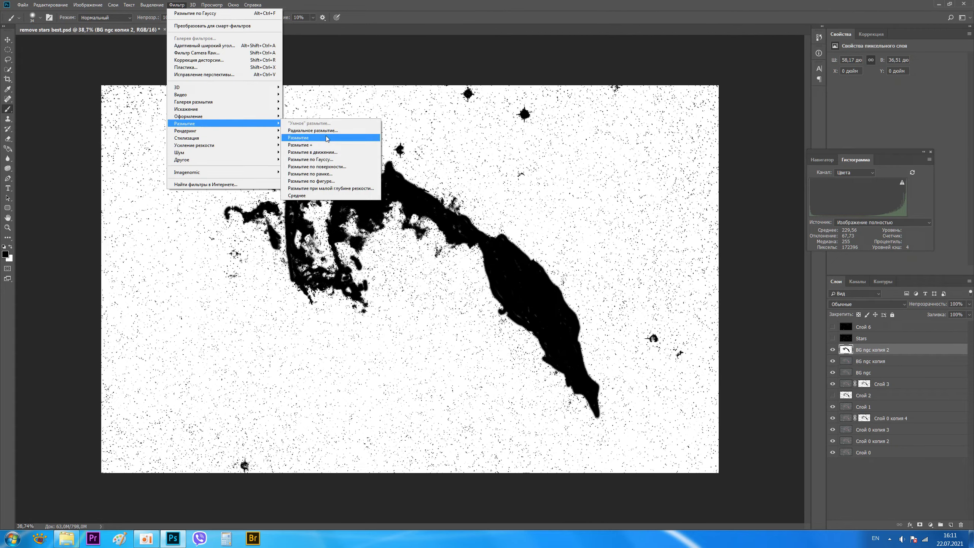
Step: Apply a 5 px Gaussian Blur to the mask, checking the nebula filament in the preview
left_click(336, 159)
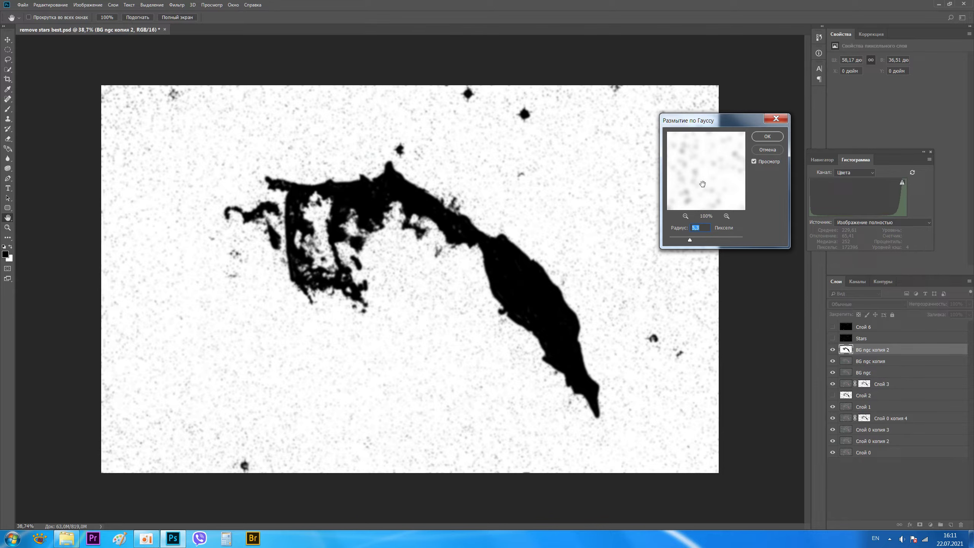
key("Down")
key("Down")
key("Down")
left_click(686, 216)
left_click(686, 216)
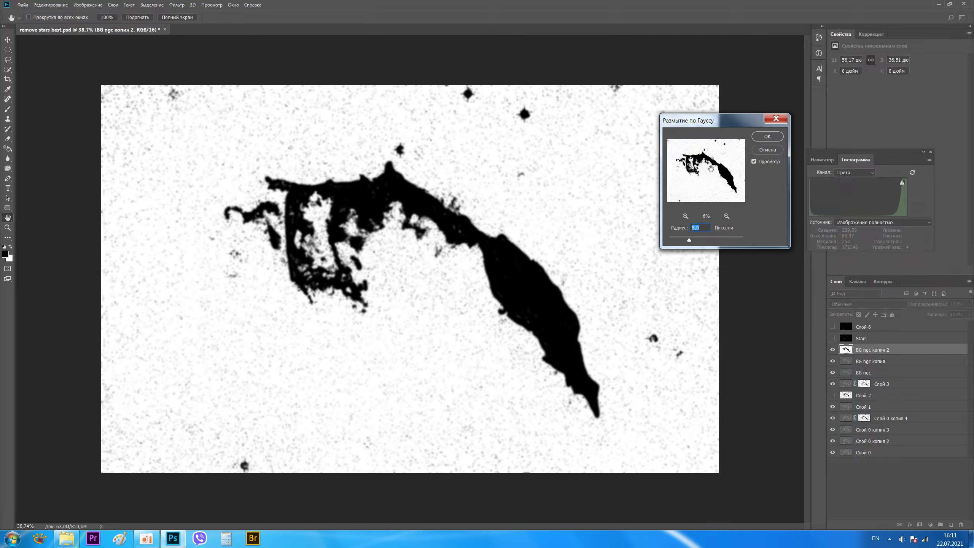
left_click(726, 217)
left_click(726, 216)
left_click(726, 217)
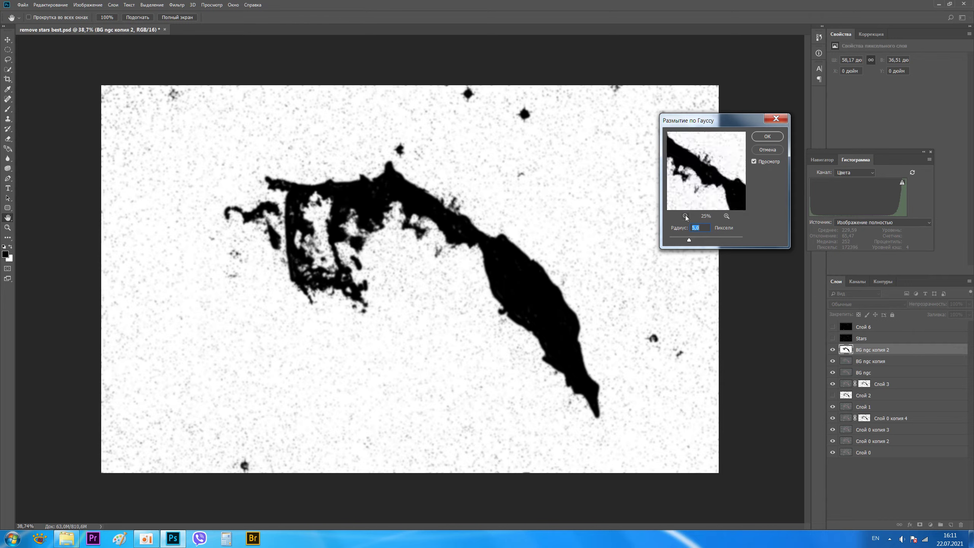
left_click_drag(698, 185, 704, 169)
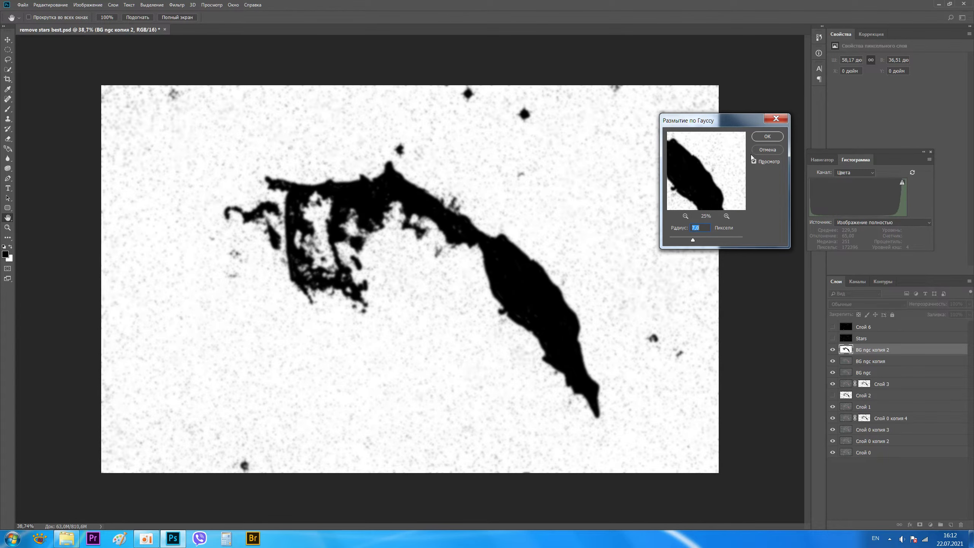
left_click(767, 137)
key("b")
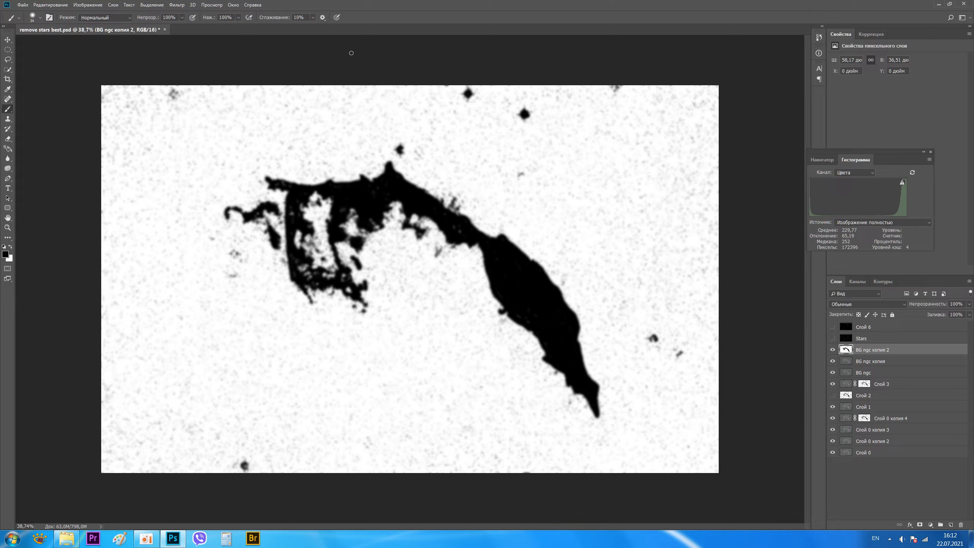
Step: Paste the blurred nebula image into a new layer mask on BG ngc копия and hide BG ngc копия 2
key("ctrl+a")
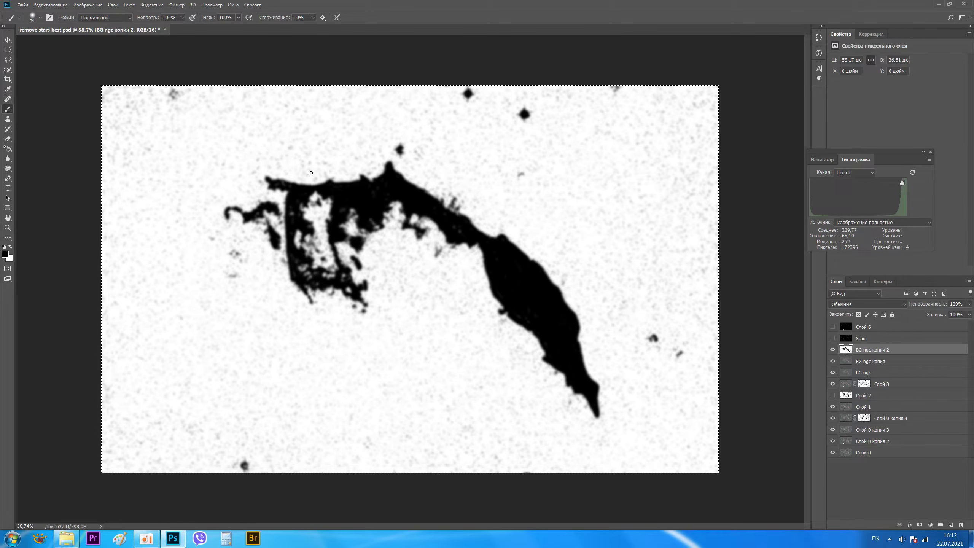
left_click(890, 363)
left_click(920, 525)
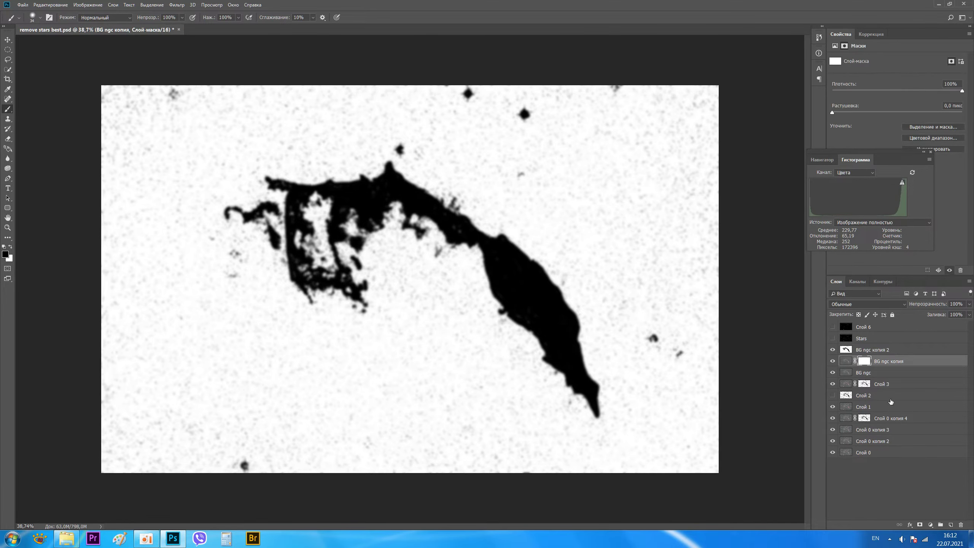
left_click(866, 363, "alt")
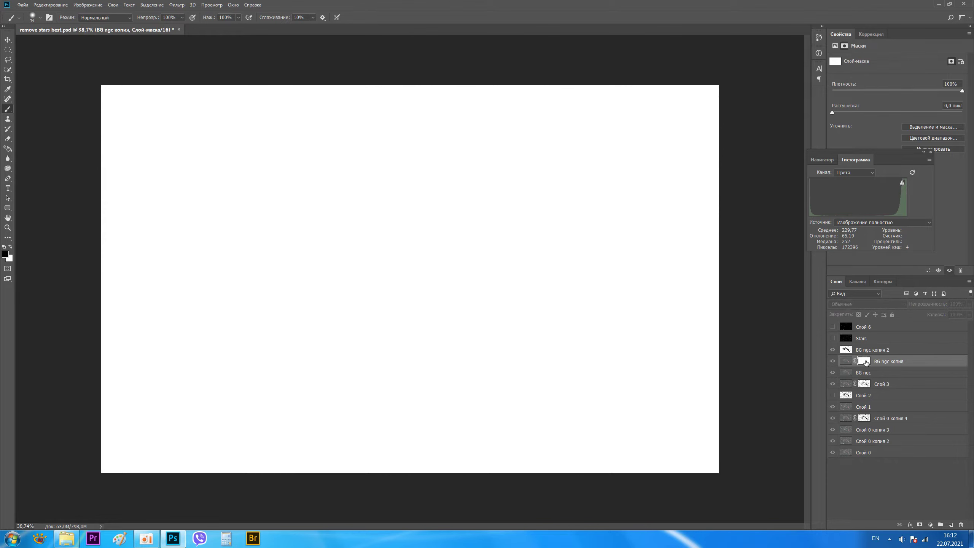
left_click_drag(866, 363, 868, 365)
key("ctrl+v")
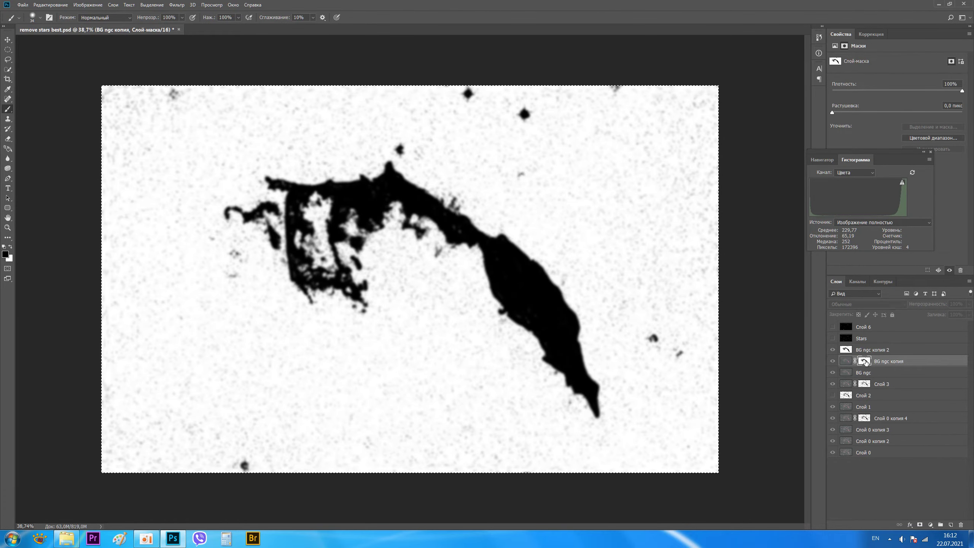
left_click(847, 363)
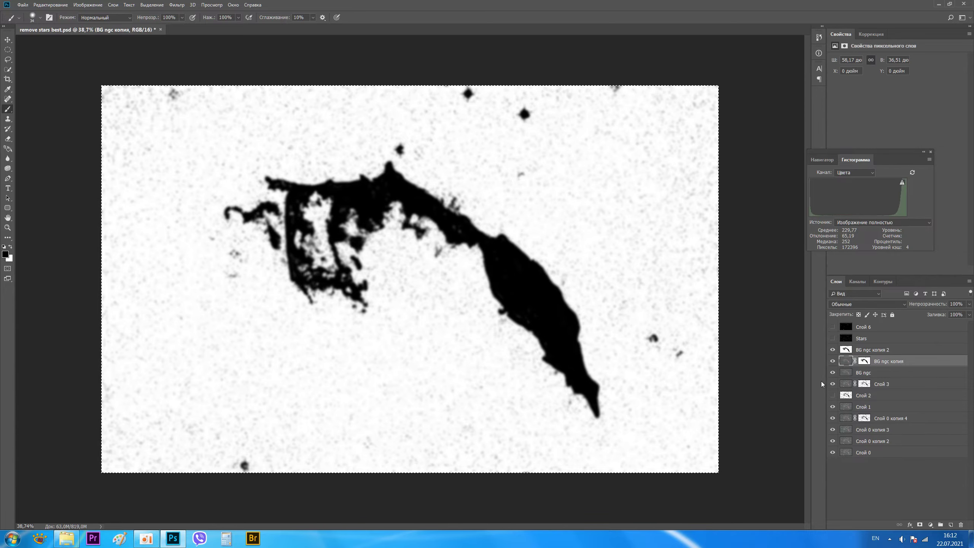
left_click(833, 350)
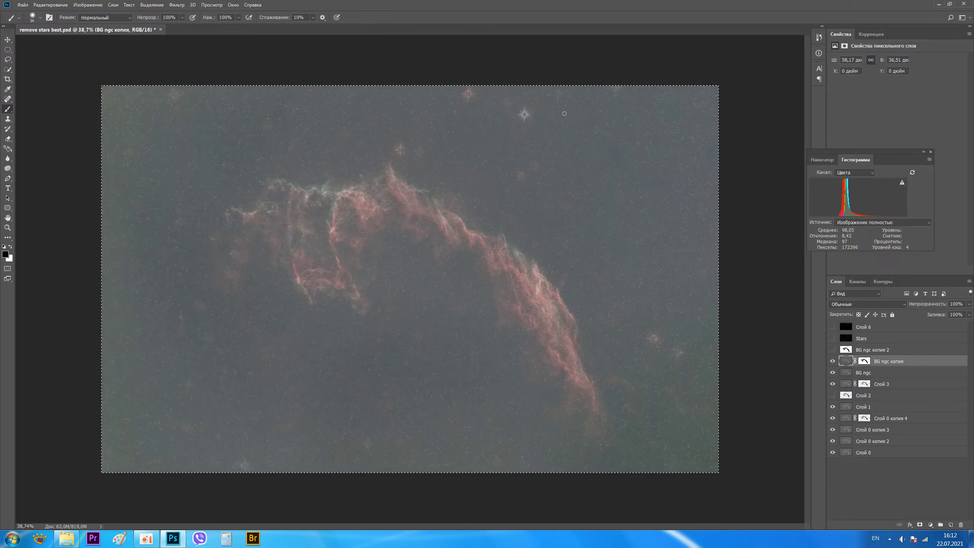
key("ctrl+u")
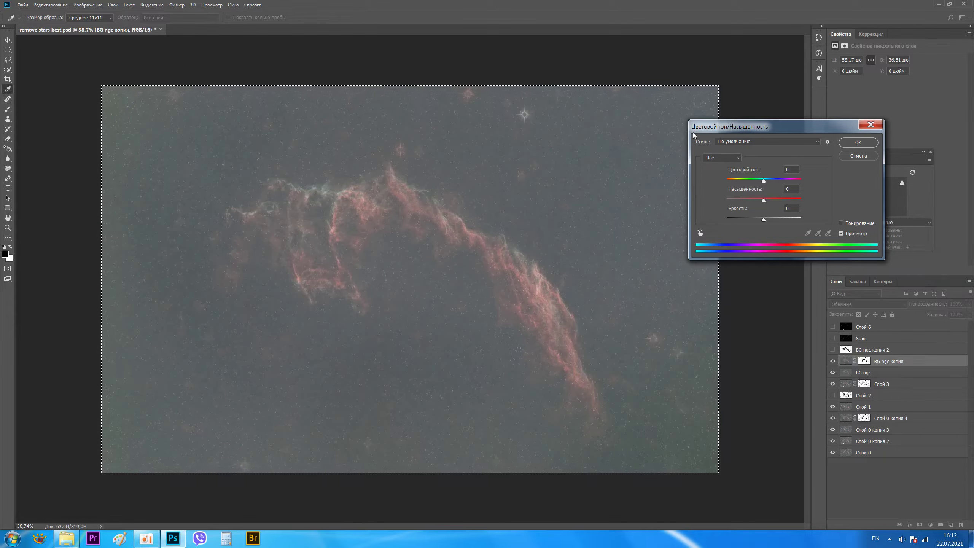
left_click(701, 233)
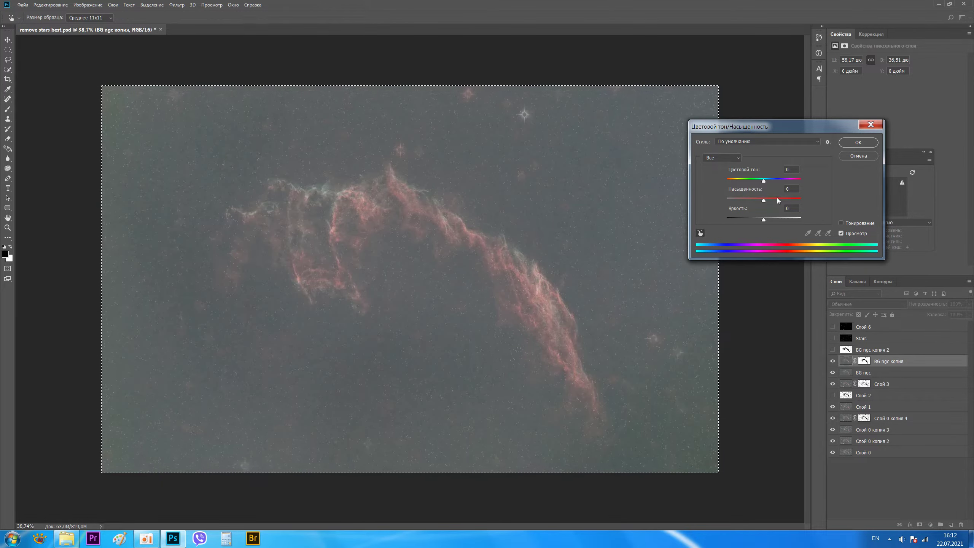
left_click_drag(791, 130, 831, 124)
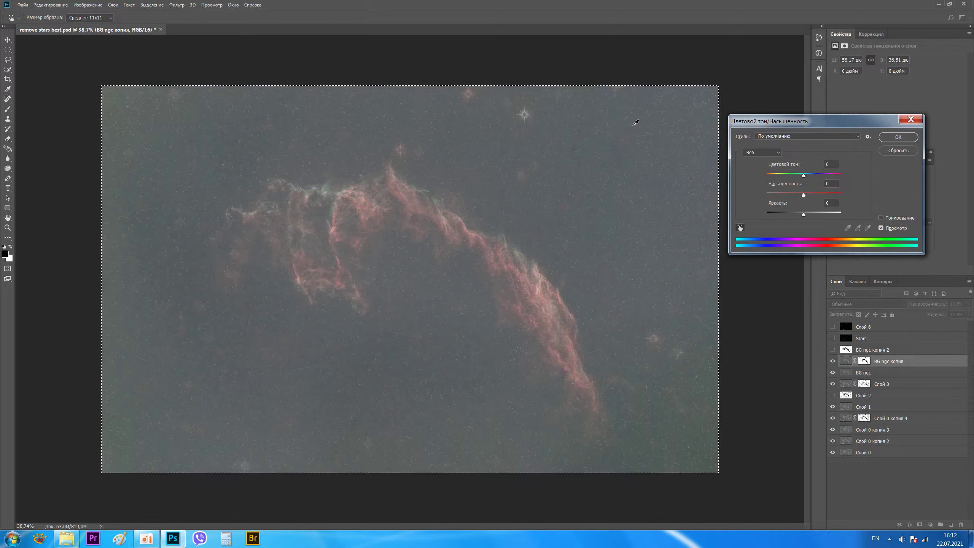
left_click(896, 150)
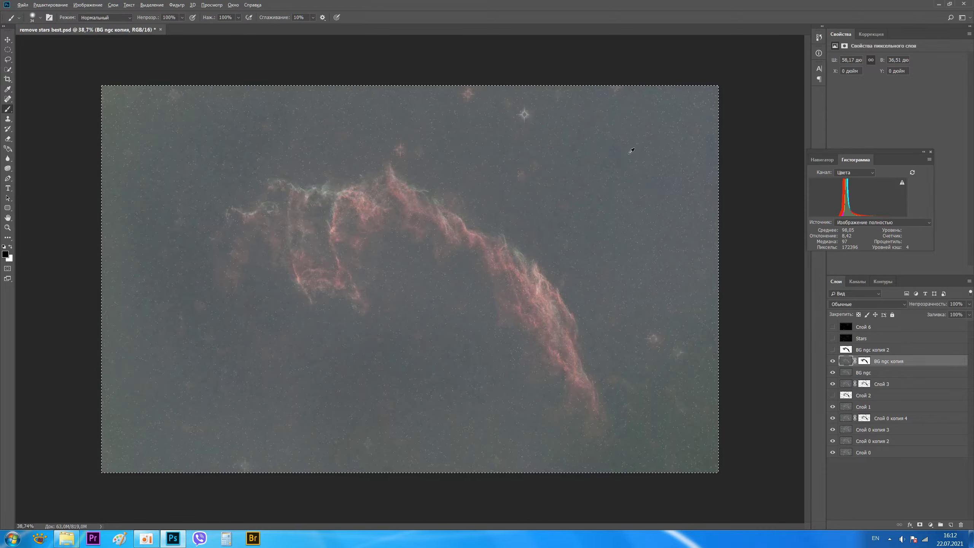
scroll(631, 152, "up", 2)
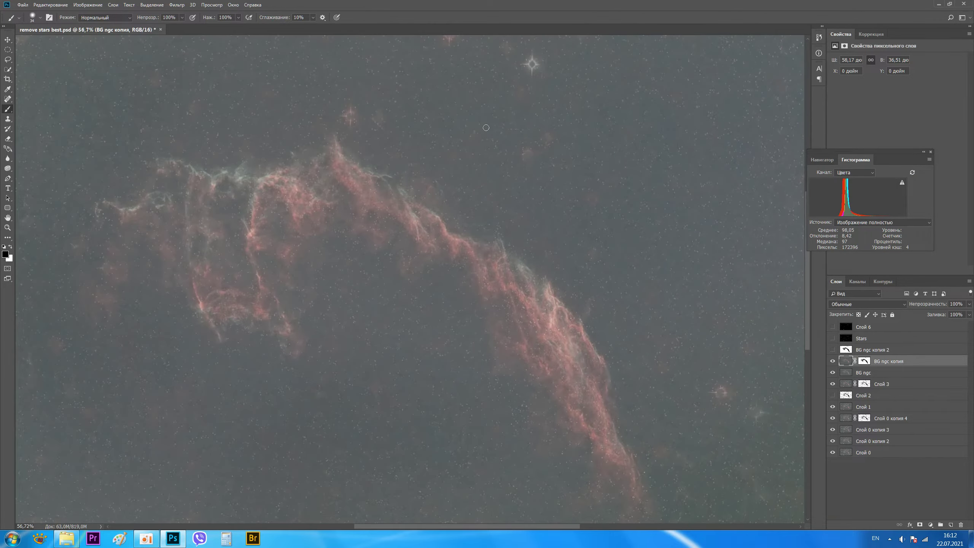
left_click(6, 43)
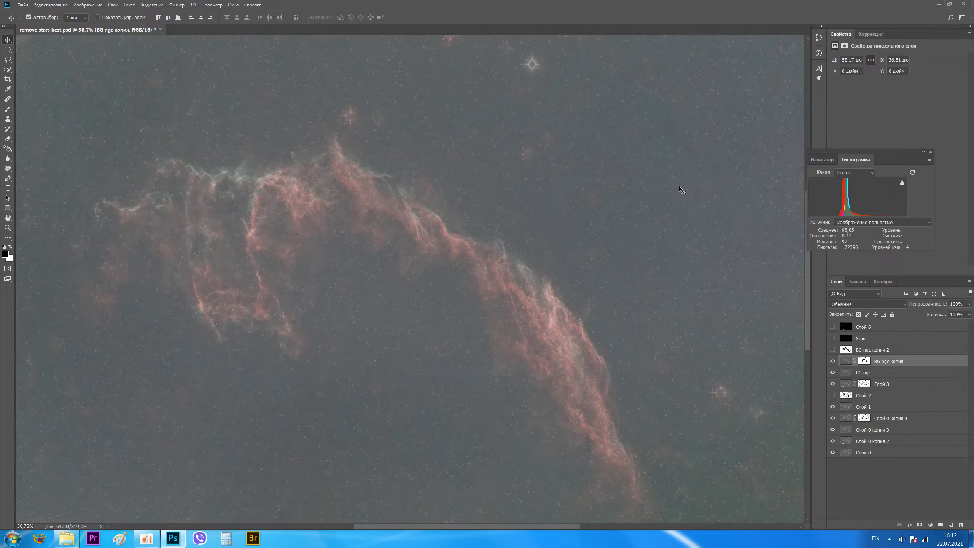
scroll(686, 133, "up", 1)
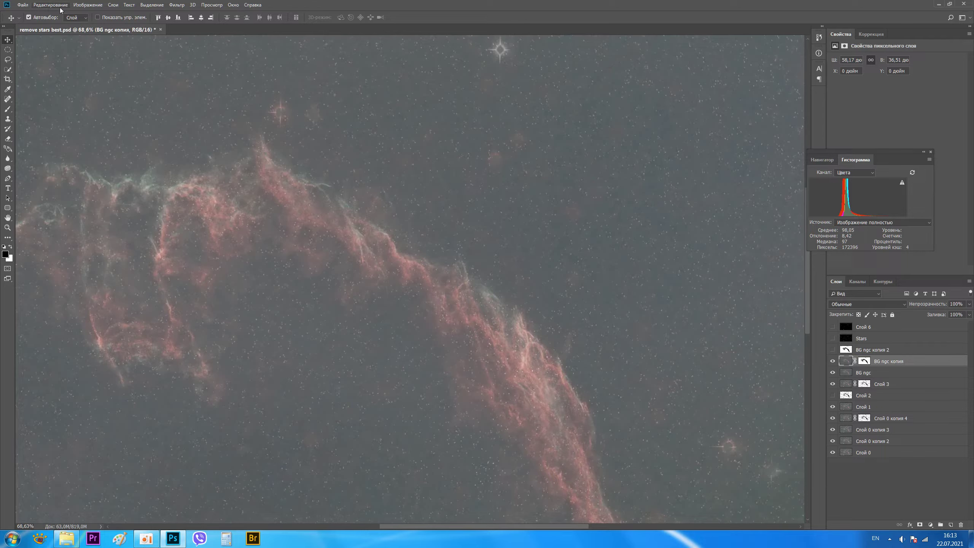
left_click(94, 7)
mouse_move(133, 26)
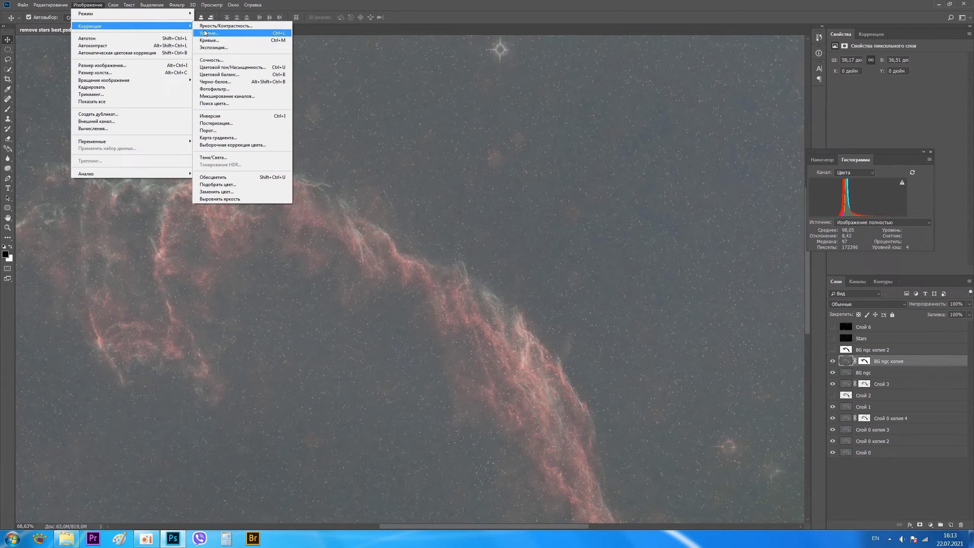
Step: Open Hue/Saturation on BG ngc копия targeting the Cyans (Голубые) range, with the dialog moved left
left_click(242, 68)
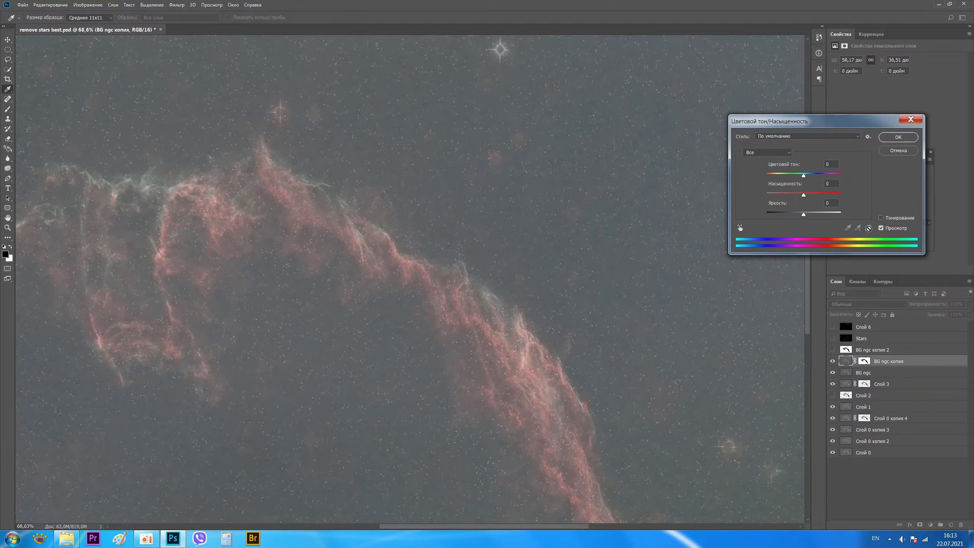
left_click(740, 228)
left_click(672, 130)
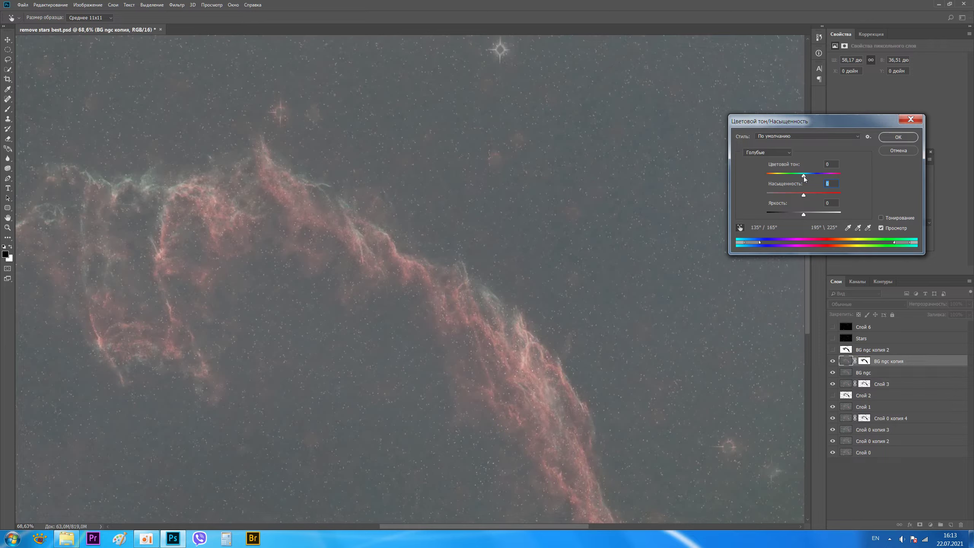
left_click_drag(821, 125, 358, 106)
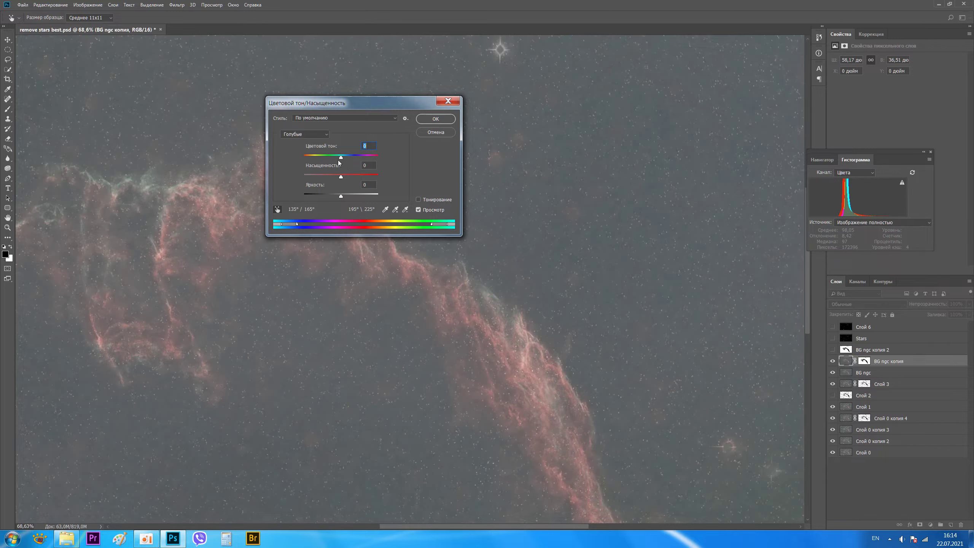
Step: Set Cyans to hue +23, saturation -16 and lightness -18, comparing via Preview, and apply
left_click_drag(344, 157, 343, 161)
left_click(420, 210)
left_click_drag(344, 181, 340, 180)
left_click(421, 211)
left_click(419, 211)
key("Up")
key("Up")
key("Up")
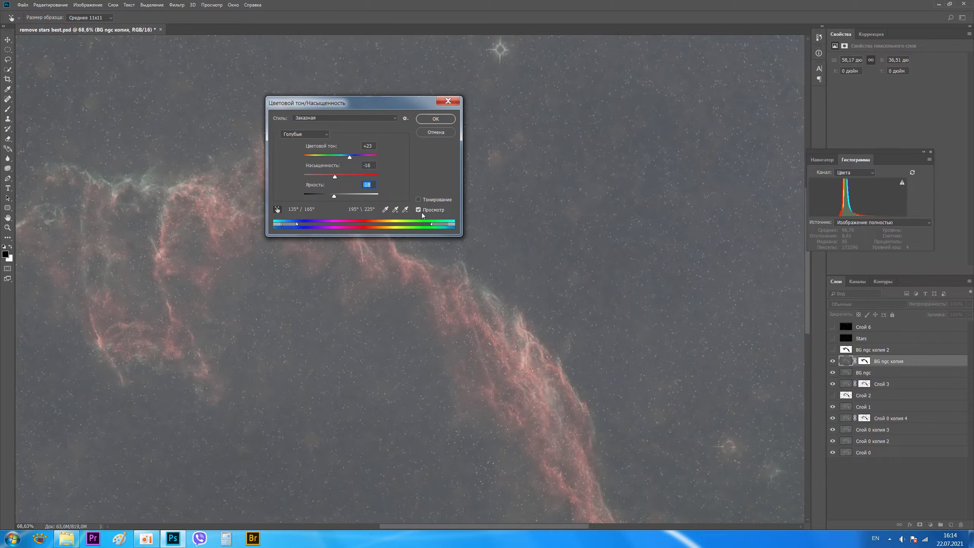
left_click(421, 211)
left_click(435, 119)
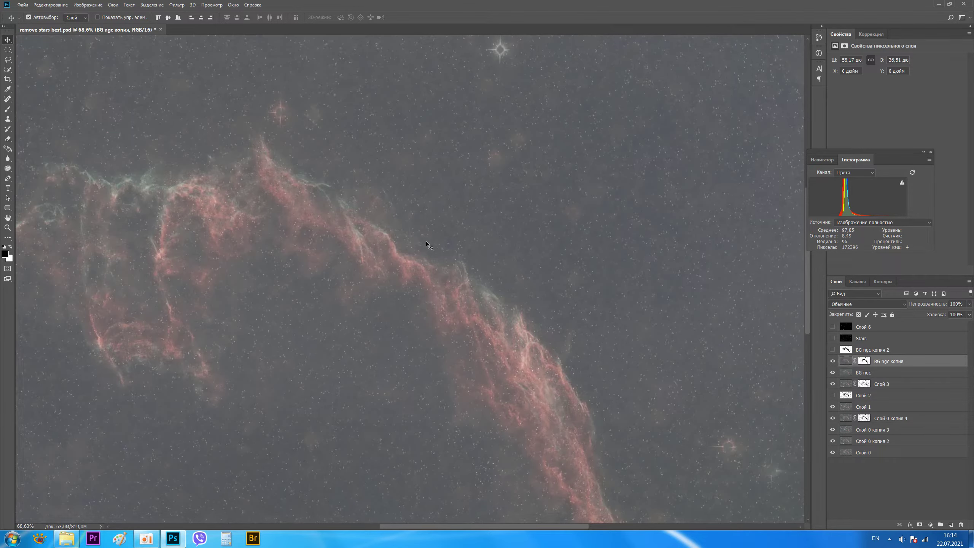
Step: Zoom out and toggle BG ngc копия's visibility repeatedly to compare the image with and without it
scroll(443, 207, "down", 2)
scroll(455, 184, "down", 3)
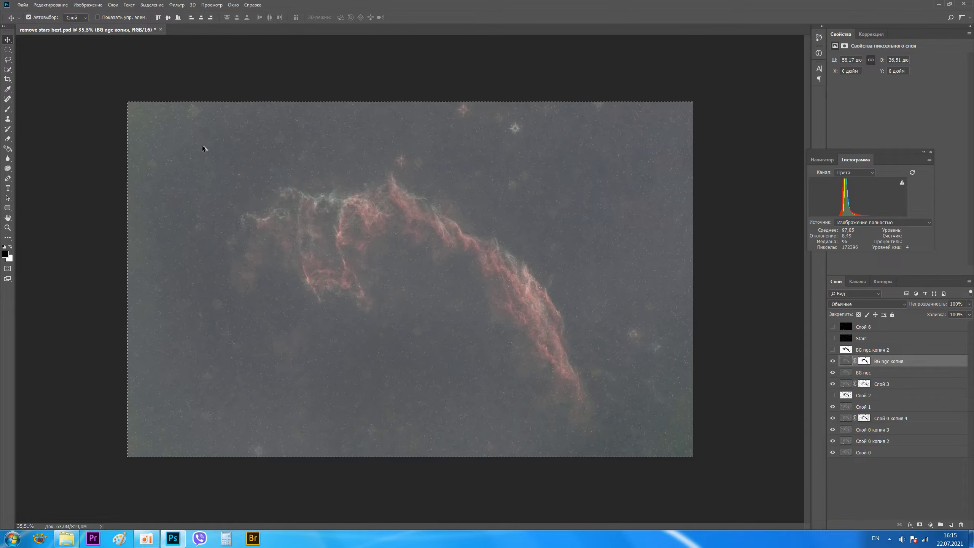
scroll(203, 145, "up", 1)
scroll(206, 143, "up", 1)
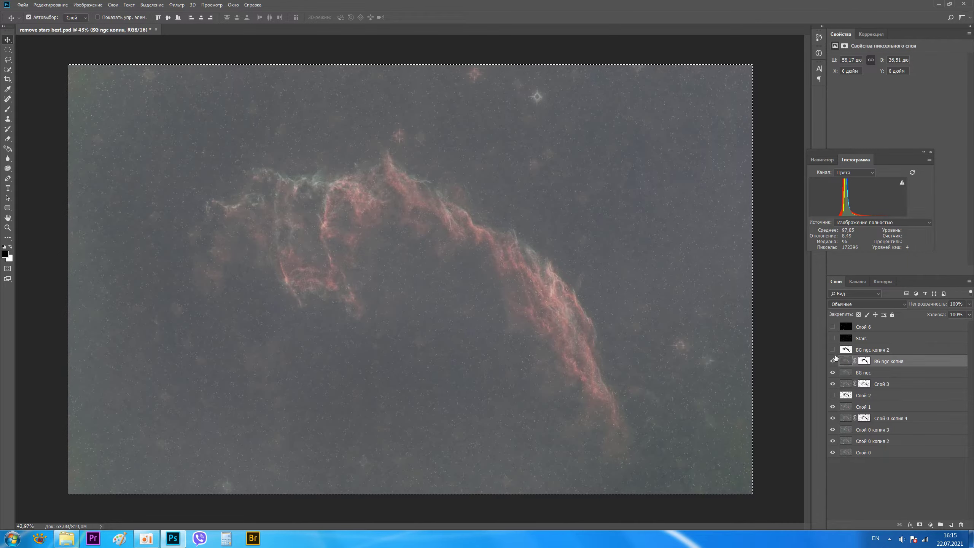
left_click(833, 361)
left_click(833, 361)
left_click(833, 361)
left_click(832, 361)
left_click(833, 361)
left_click(833, 361)
left_click(833, 361)
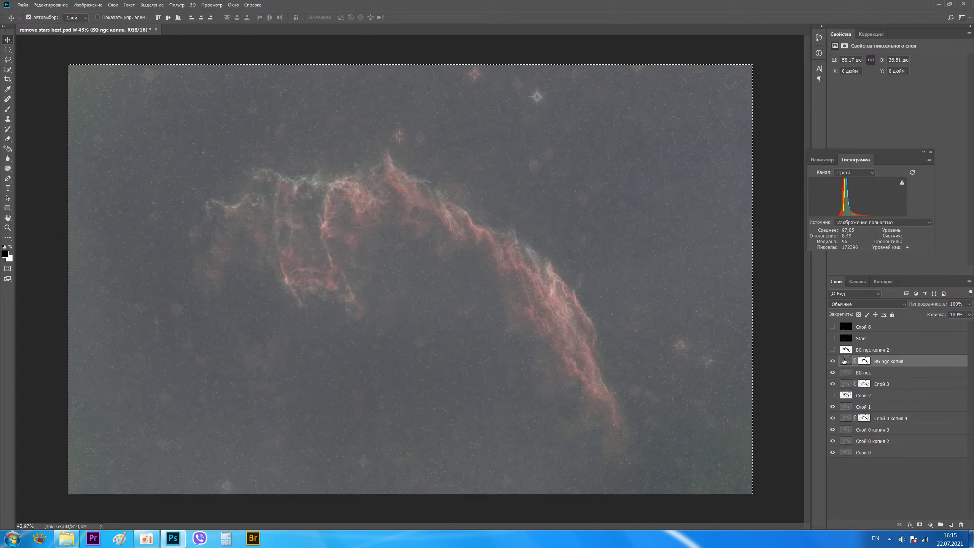
Step: Bring up the Color Balance dialog with Ctrl+B and move it aside
key("ctrl")
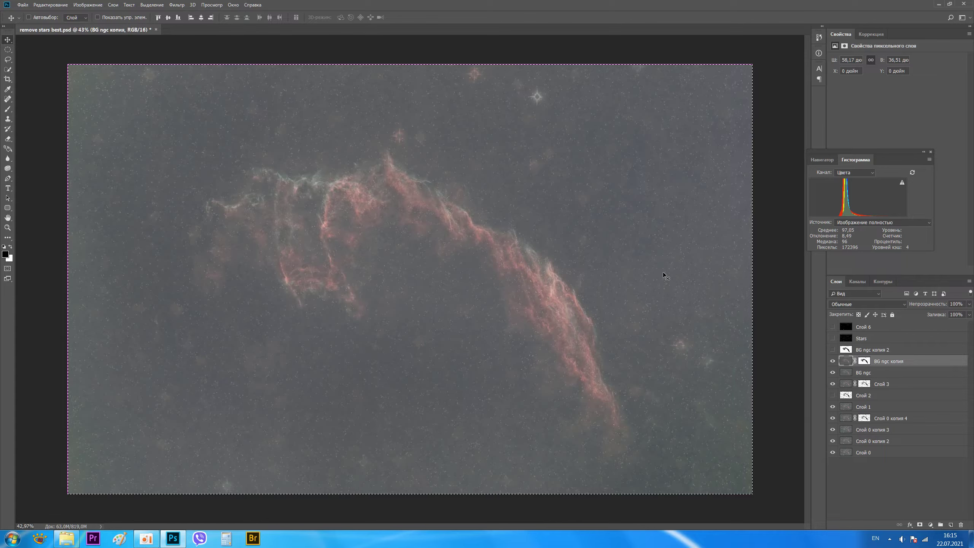
key("ctrl+b")
mouse_move(671, 220)
left_mouse_down()
mouse_move(704, 134)
mouse_move(698, 114)
left_mouse_up()
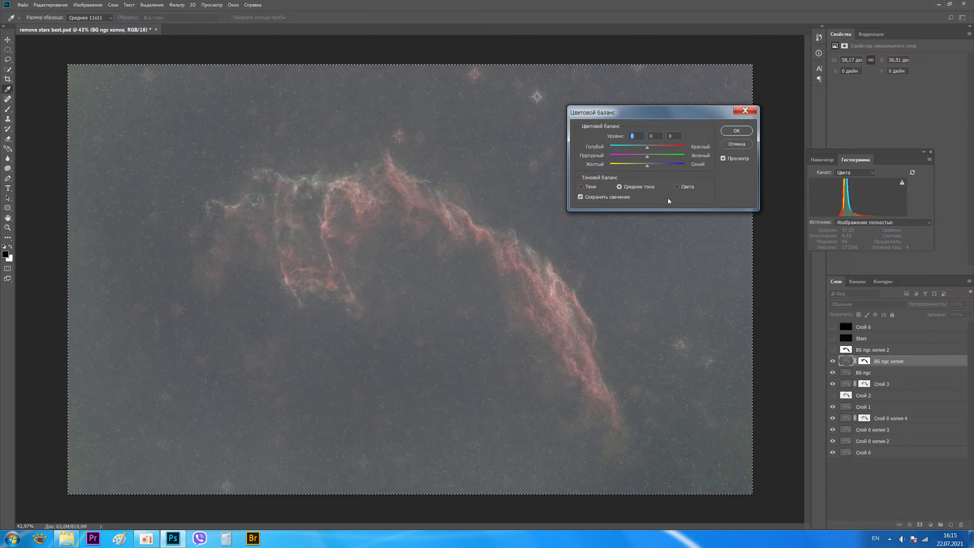
Step: Target the highlights in Color Balance and set Cyan–Red to +6
left_click(677, 187)
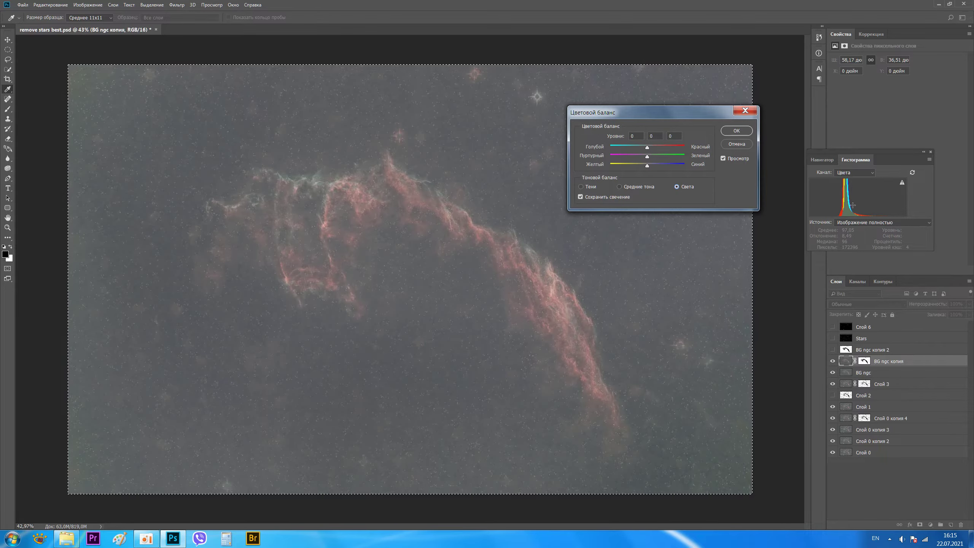
left_click(647, 148)
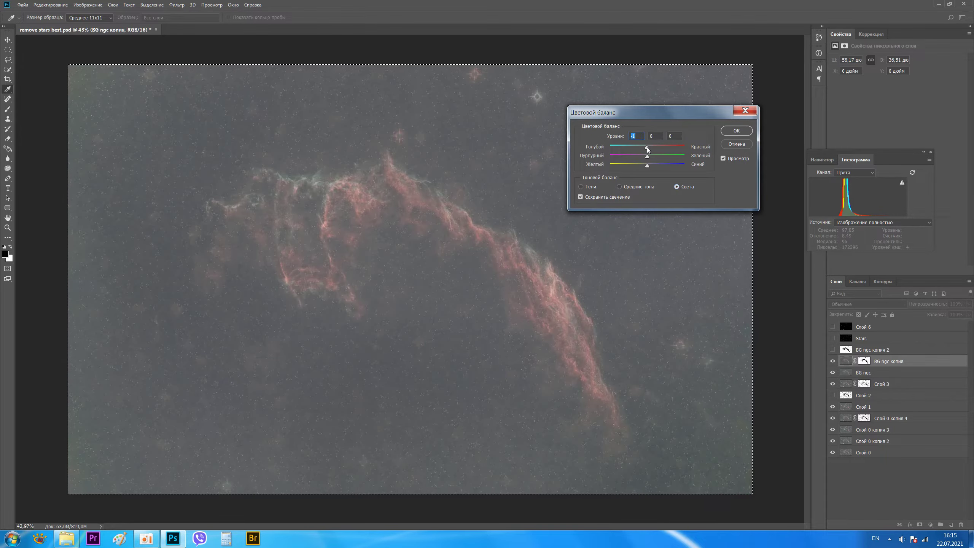
key("Up")
key("Up")
key("Up")
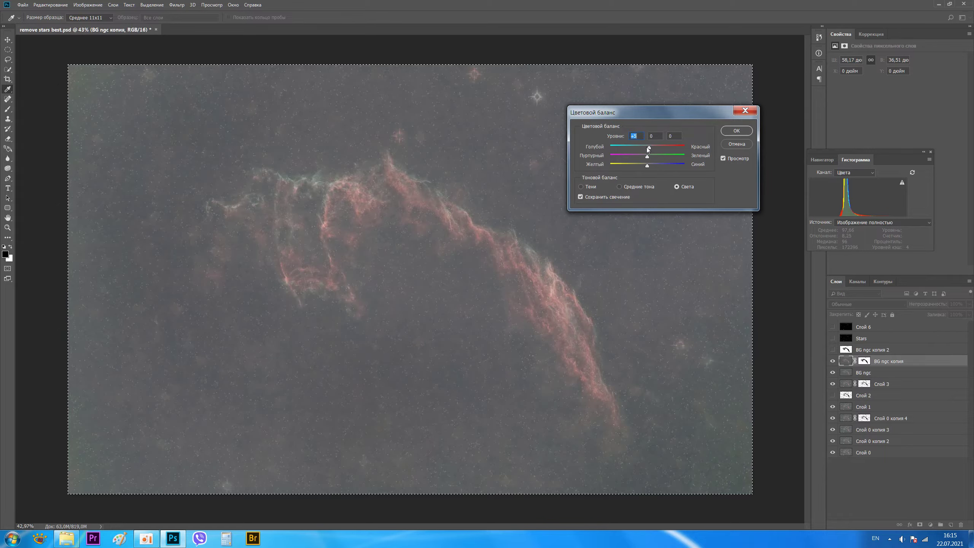
key("Up")
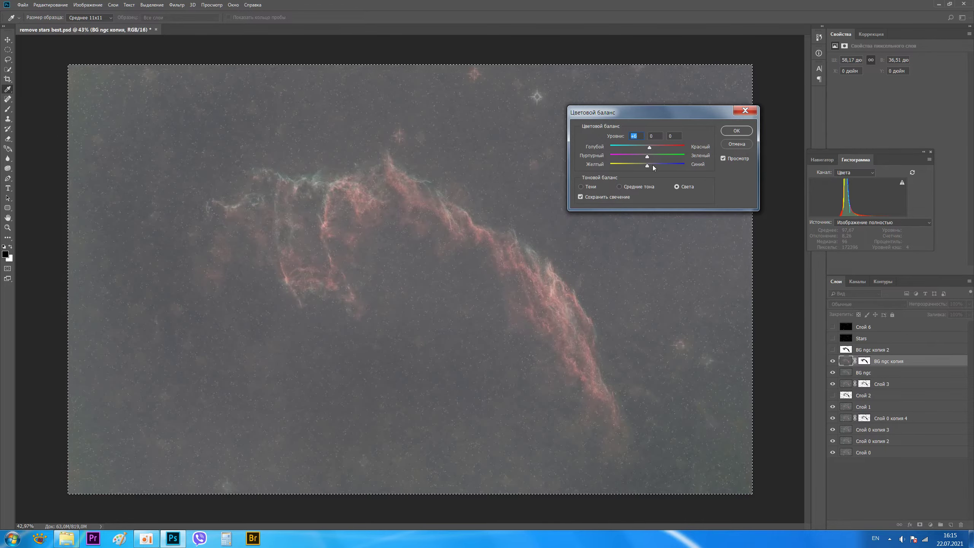
left_click(649, 146)
key("Up")
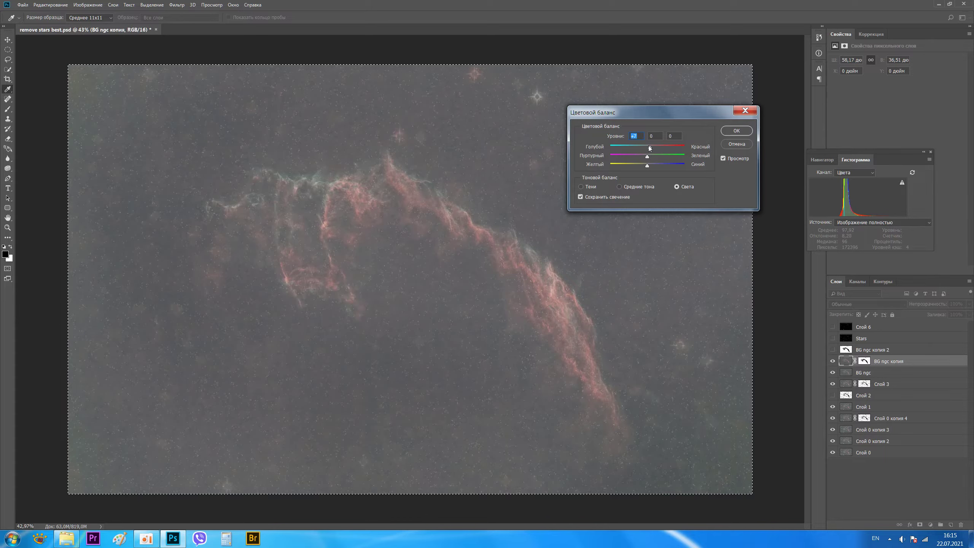
key("Up")
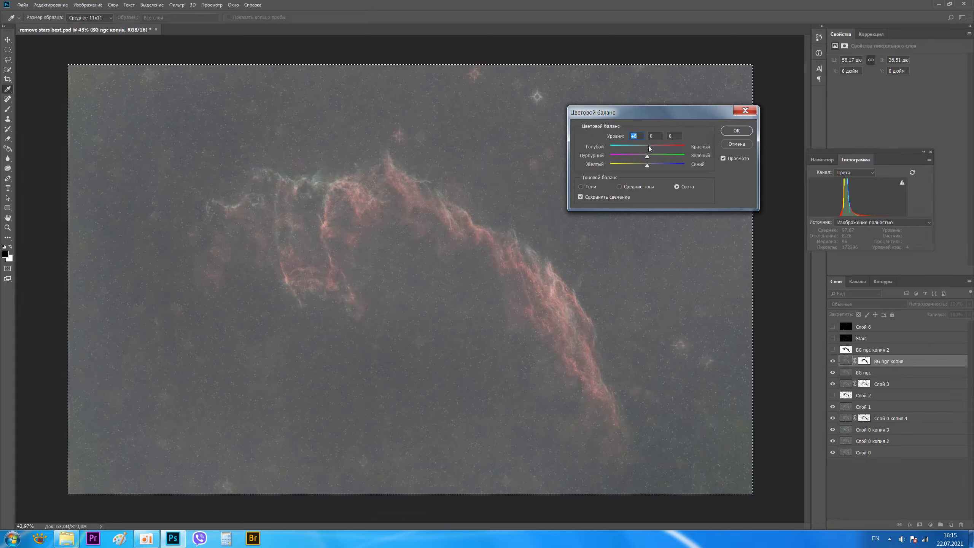
key("Down")
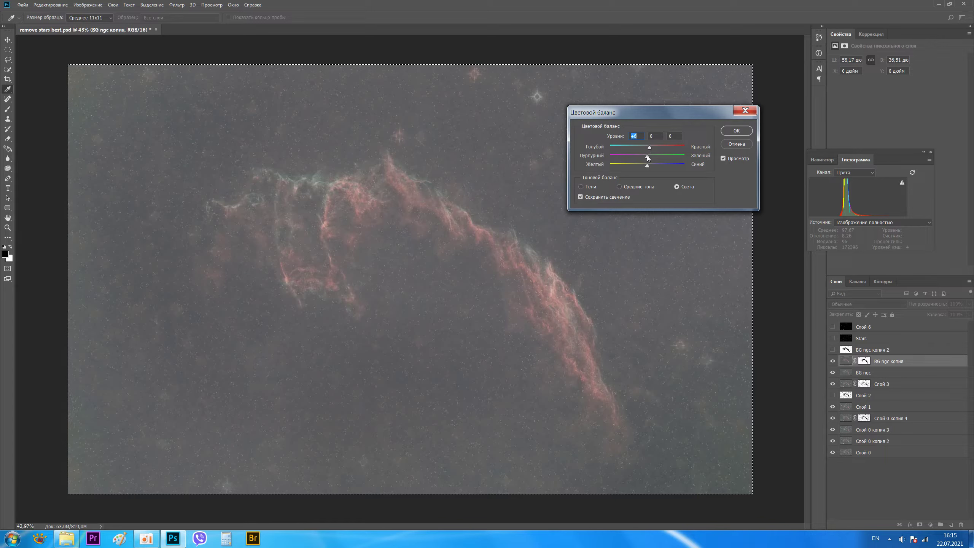
Step: Set the highlights' Magenta–Green level to -3 and apply the colour balance
left_click_drag(647, 155, 648, 156)
key("Tab")
key("Down")
key("Down")
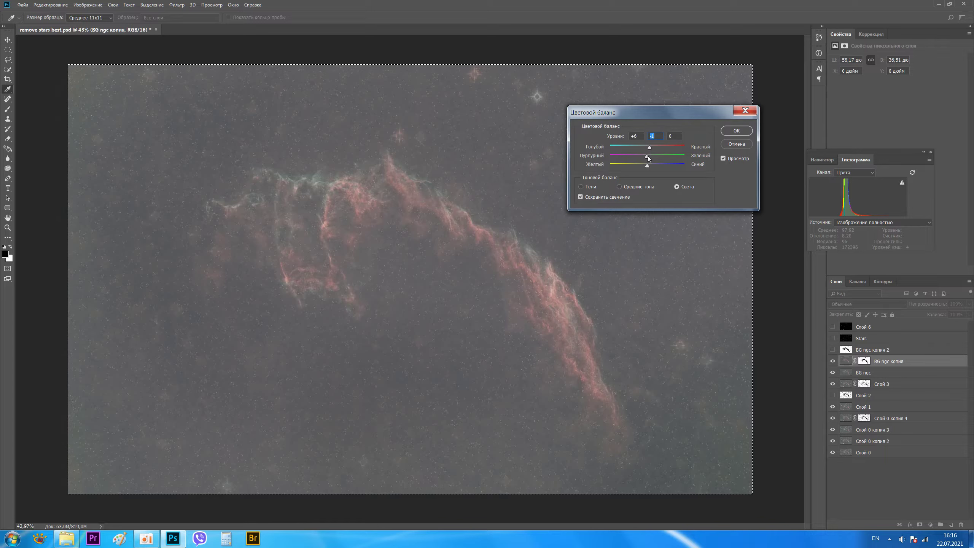
key("Down")
key("Down")
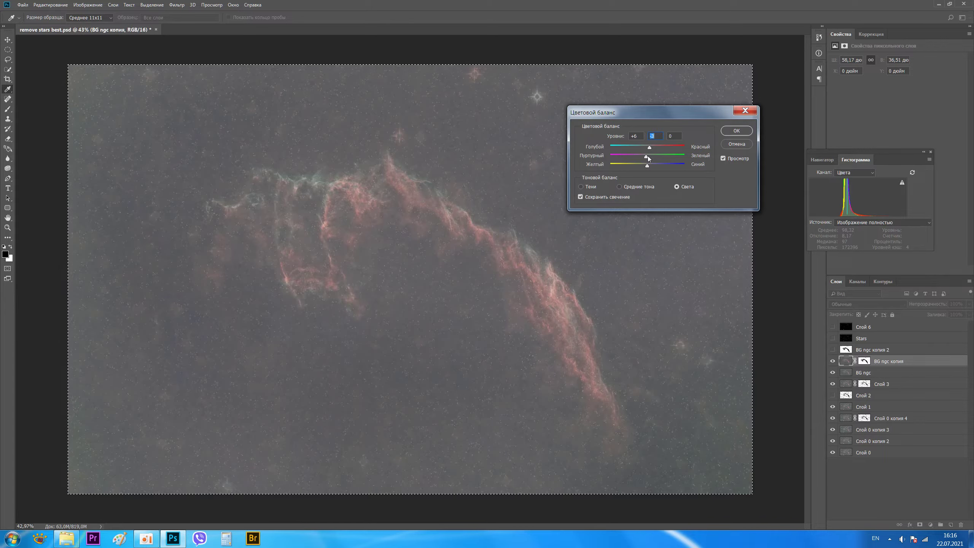
left_click(737, 130)
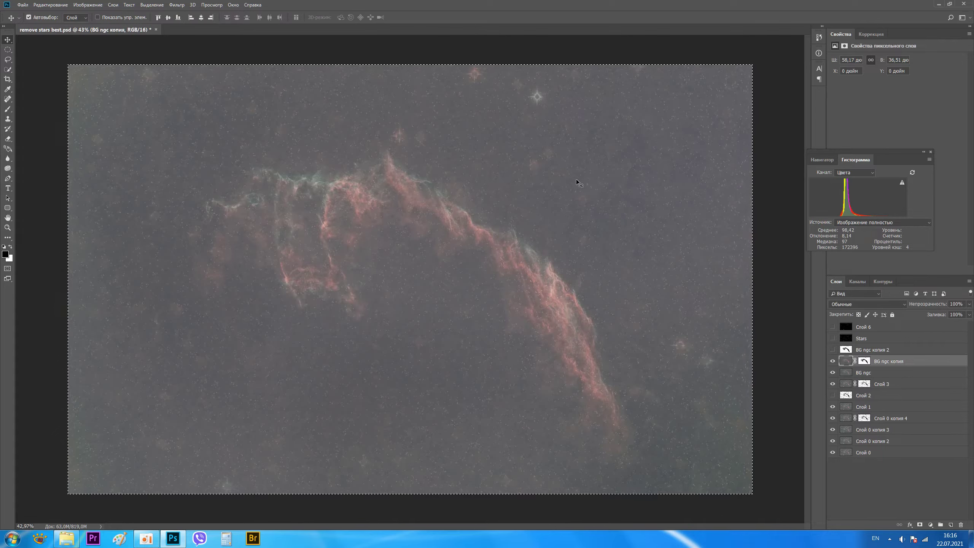
Step: Toggle BG ngc копия off and on to compare, then delete the BG ngc копия 2 layer
left_click(832, 361)
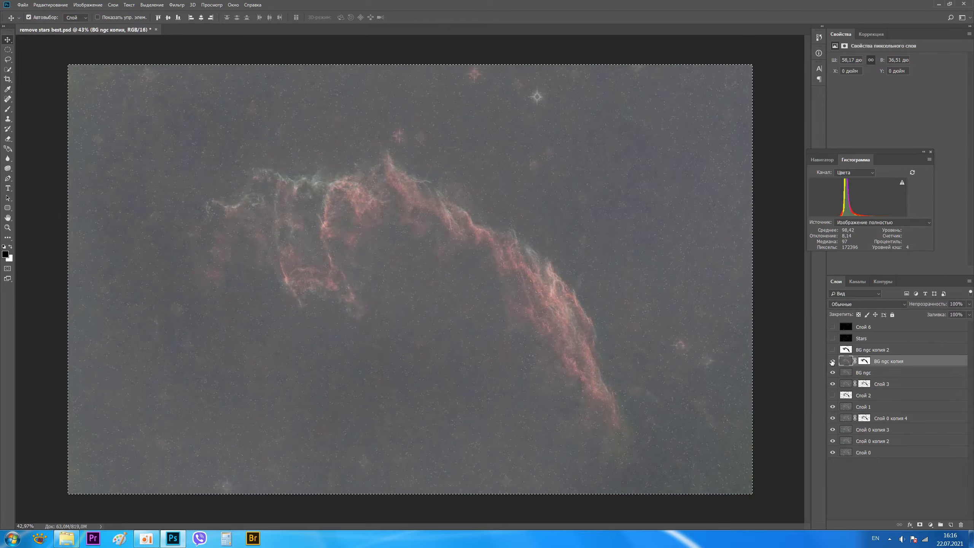
left_click(832, 361)
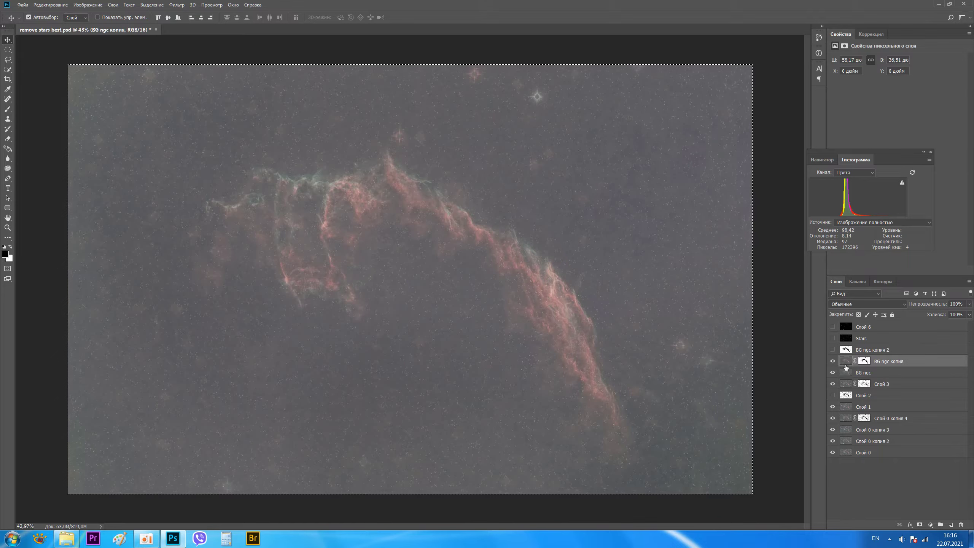
left_click(856, 350)
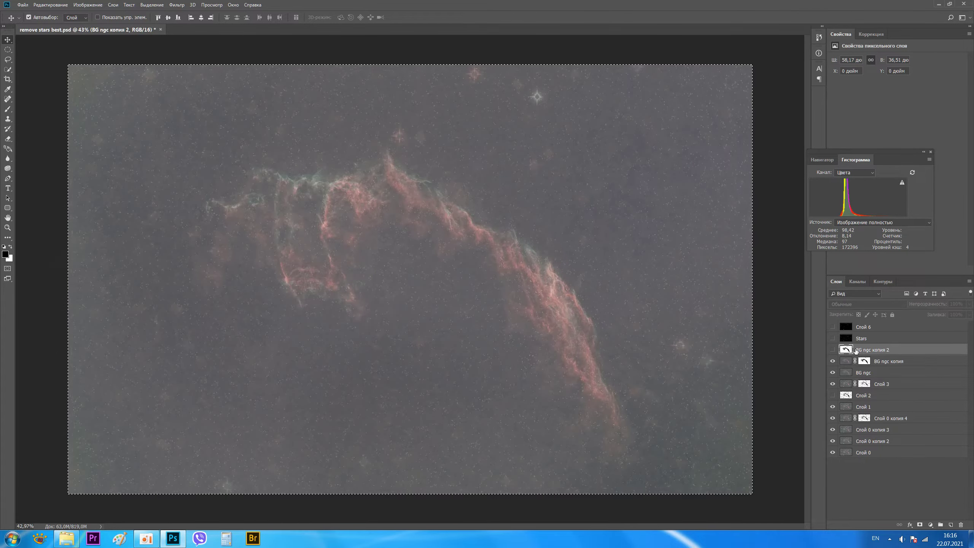
right_click(856, 351)
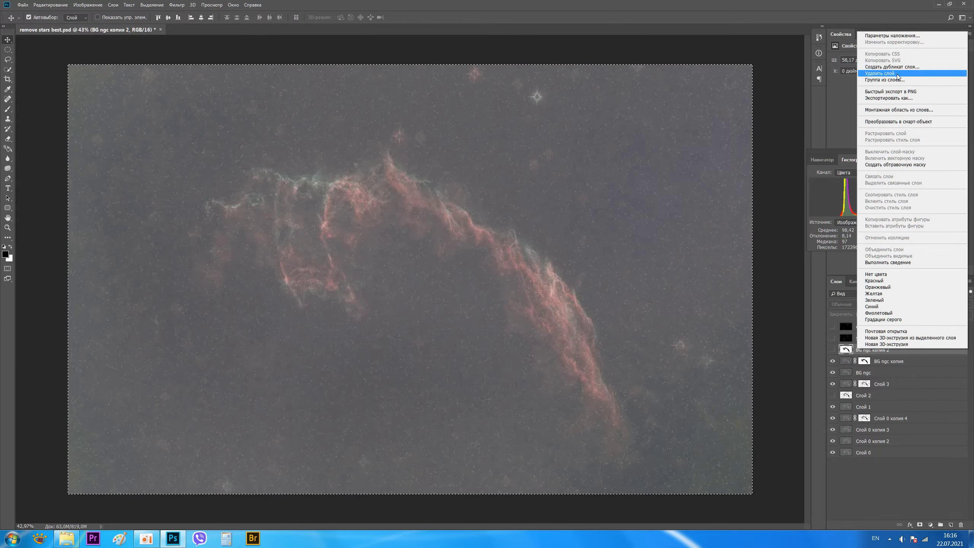
left_click(879, 73)
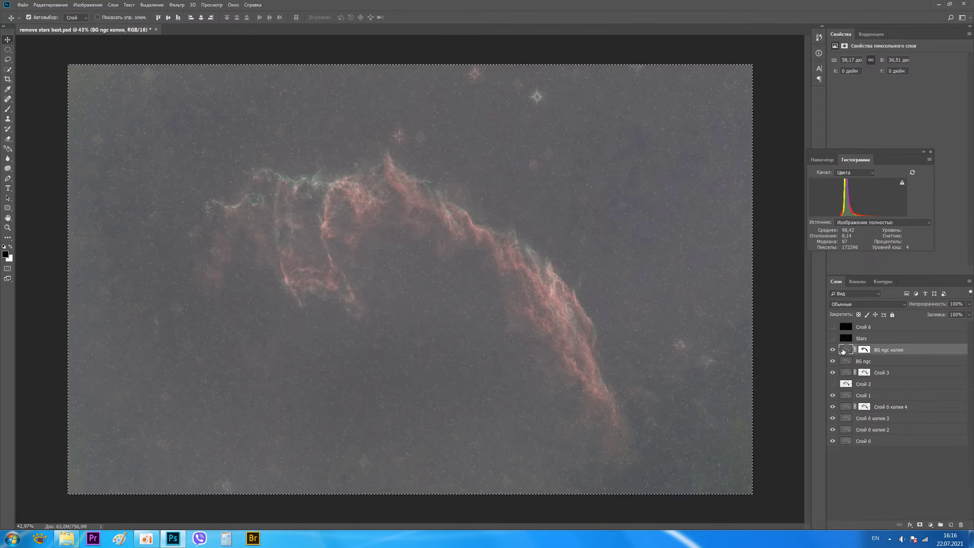
Step: Stamp all visible layers into new layer Слой 8 with Ctrl+Alt+Shift+E
key("ctrl")
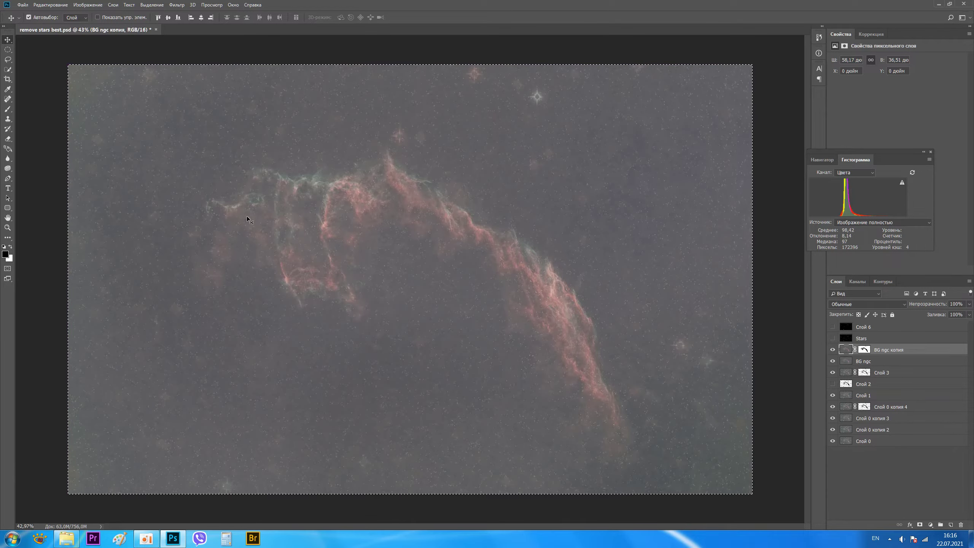
key("ctrl+shift+alt+e")
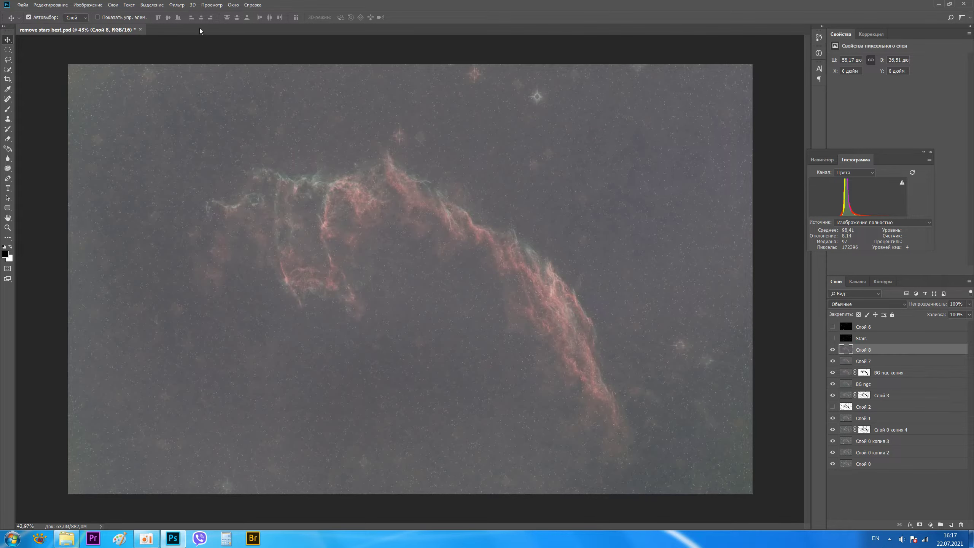
Step: Start a Save As of the image with PNG chosen as the format
left_click(23, 5)
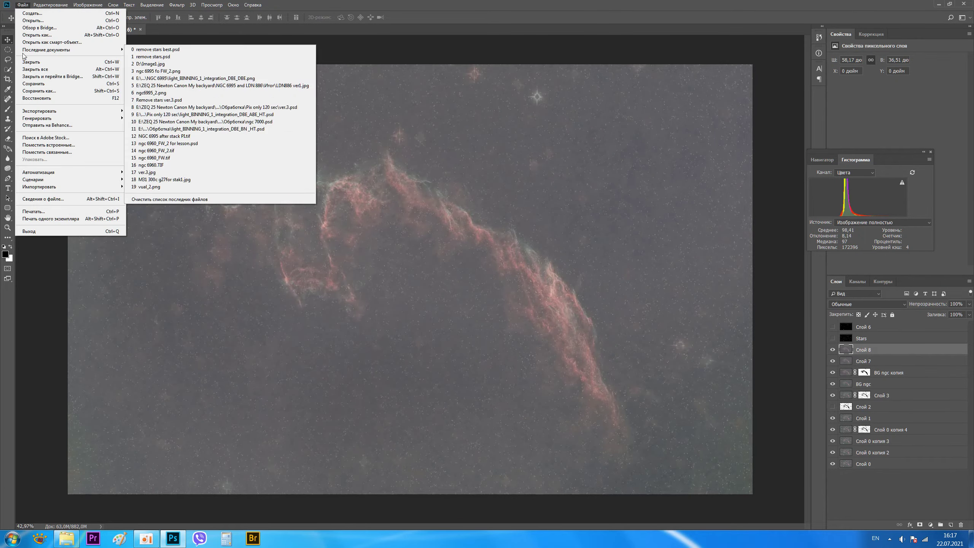
left_click(34, 91)
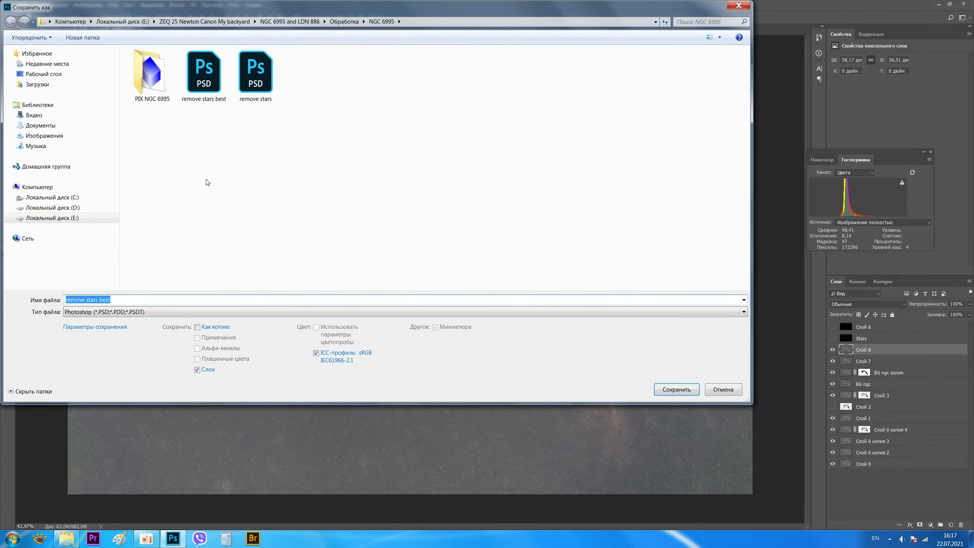
left_click(129, 312)
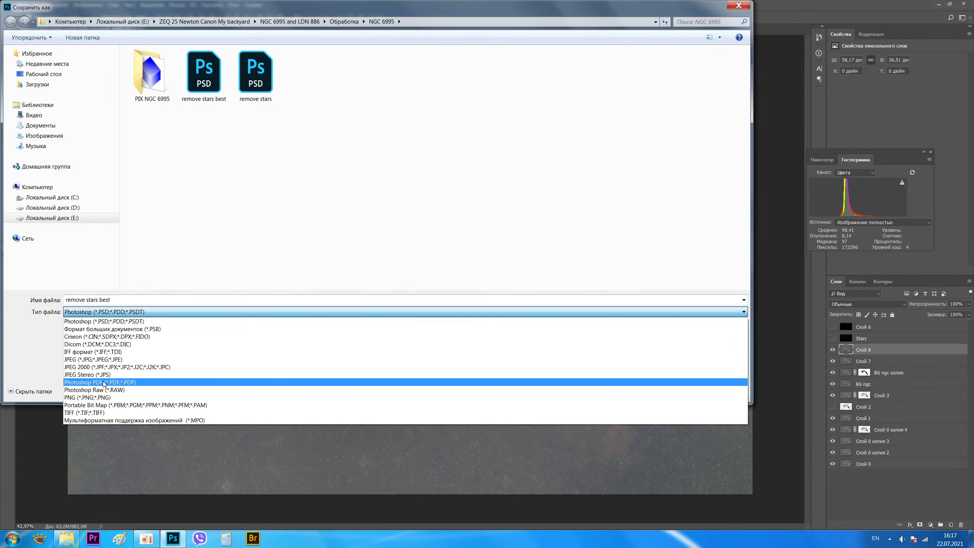
left_click(100, 397)
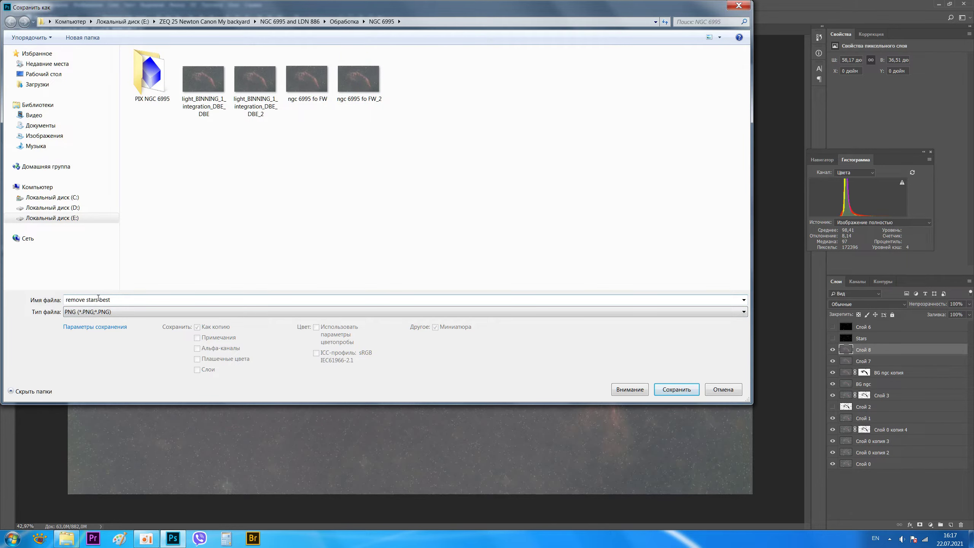
Step: Name the file ngc 6995 fo FW_3 and save it, accepting the PNG options
left_click(98, 299)
key("BackSpace")
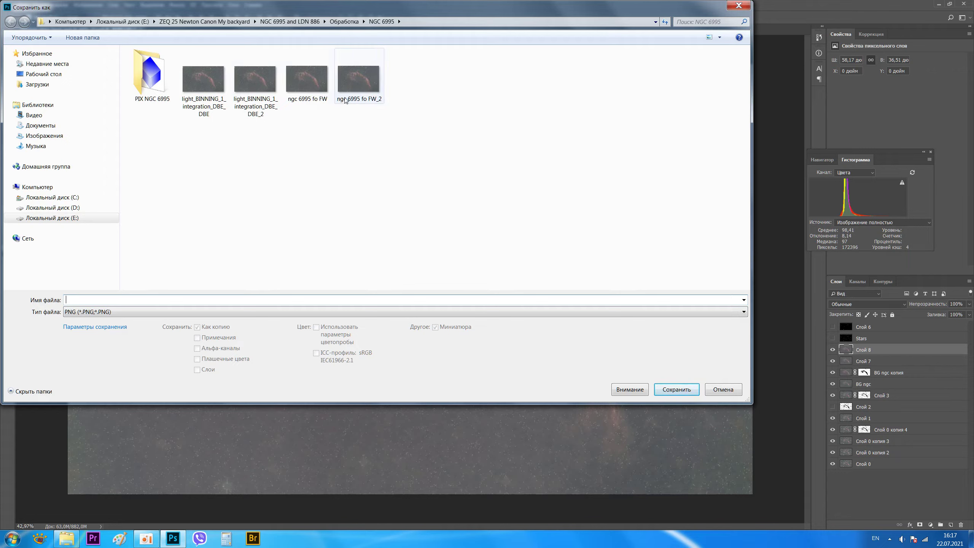
left_click(358, 79)
left_click(116, 299)
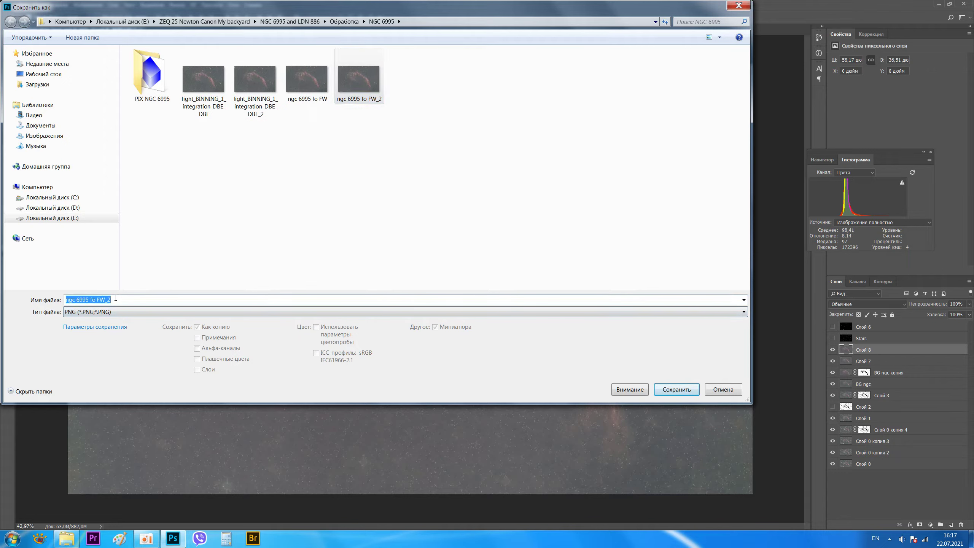
left_click(116, 298)
key("BackSpace")
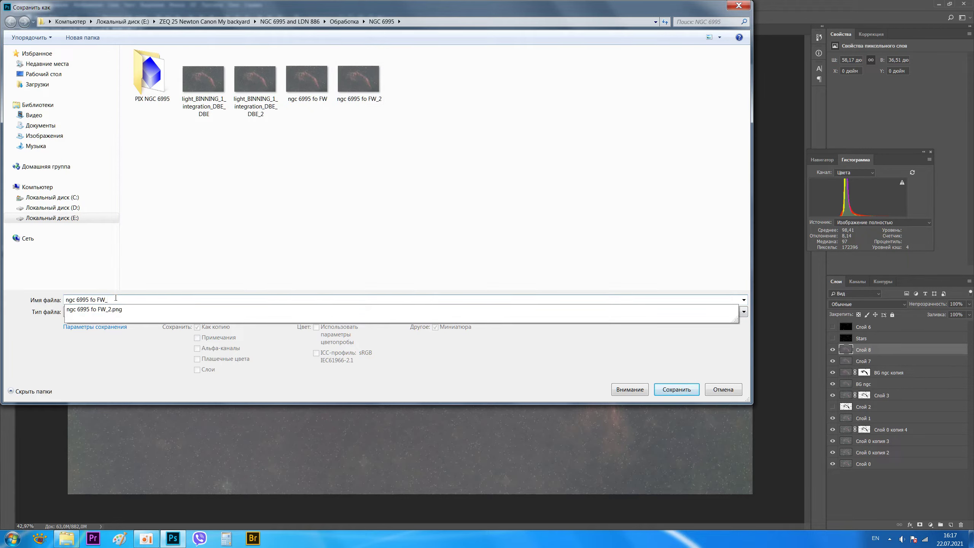
type("3")
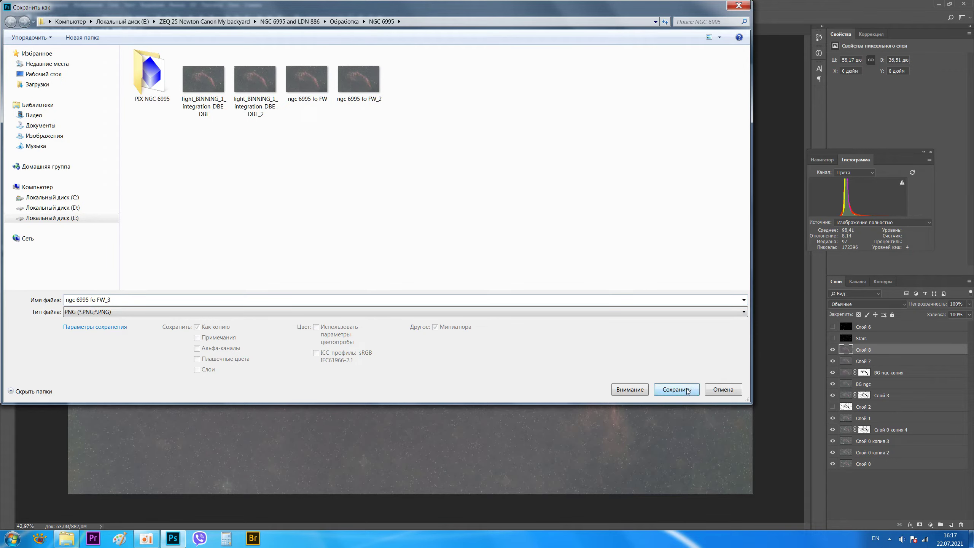
left_click(677, 390)
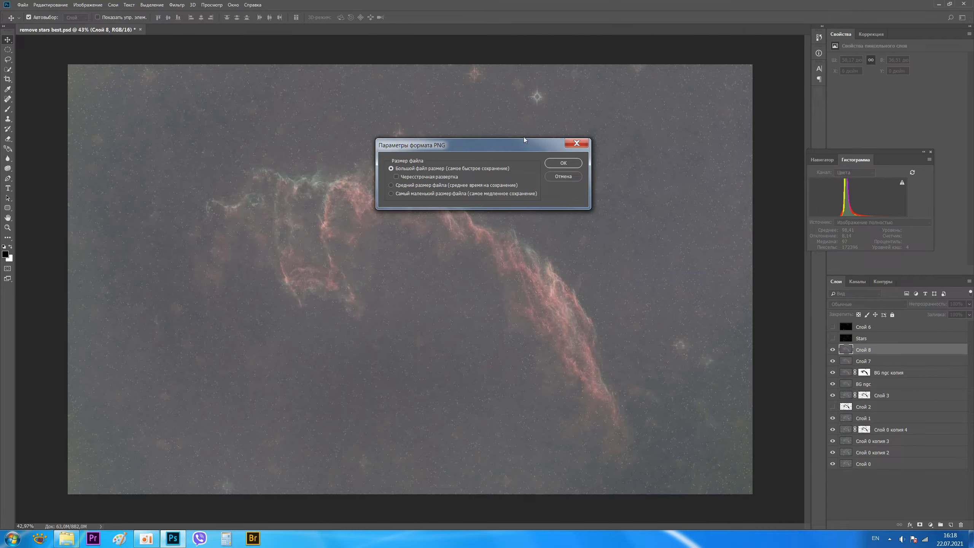
left_click(553, 164)
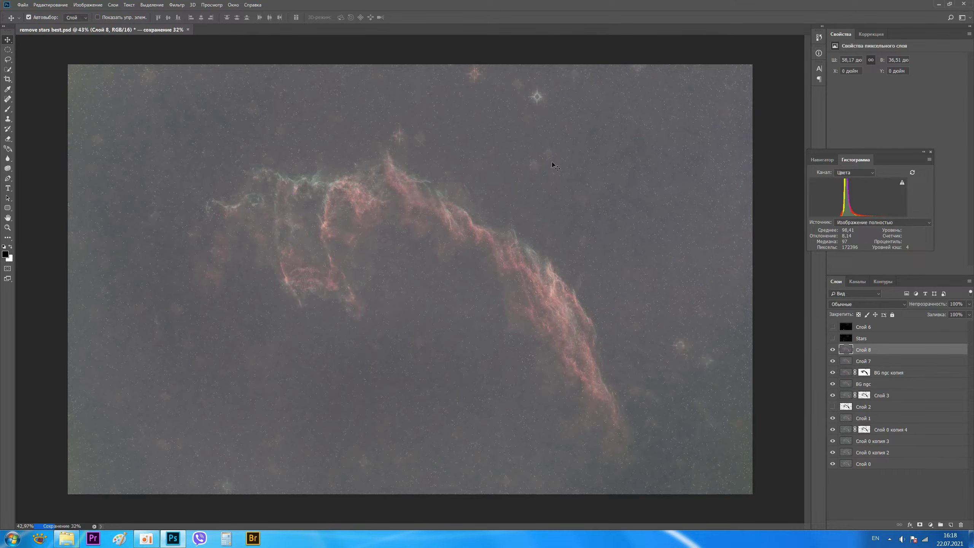
Step: Minimise Photoshop, launch Fitswork and select ngc 6995 fo FW_3 in the NGC 6995 folder
left_click(939, 4)
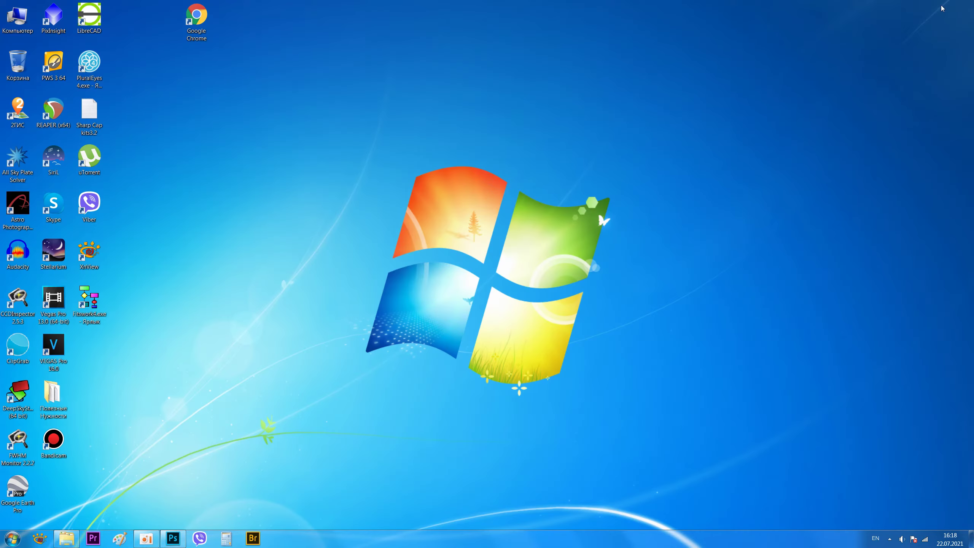
double_click(88, 298)
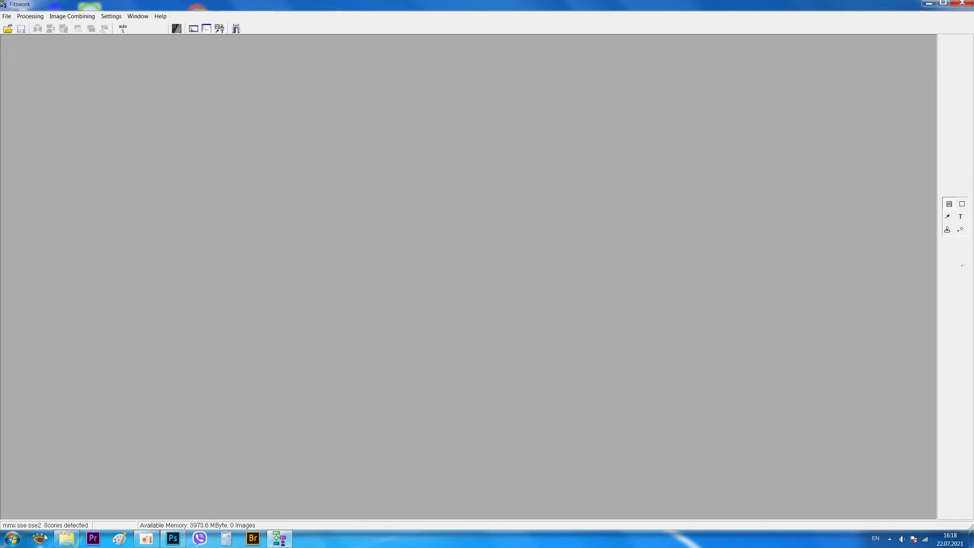
mouse_move(66, 539)
left_click(102, 496)
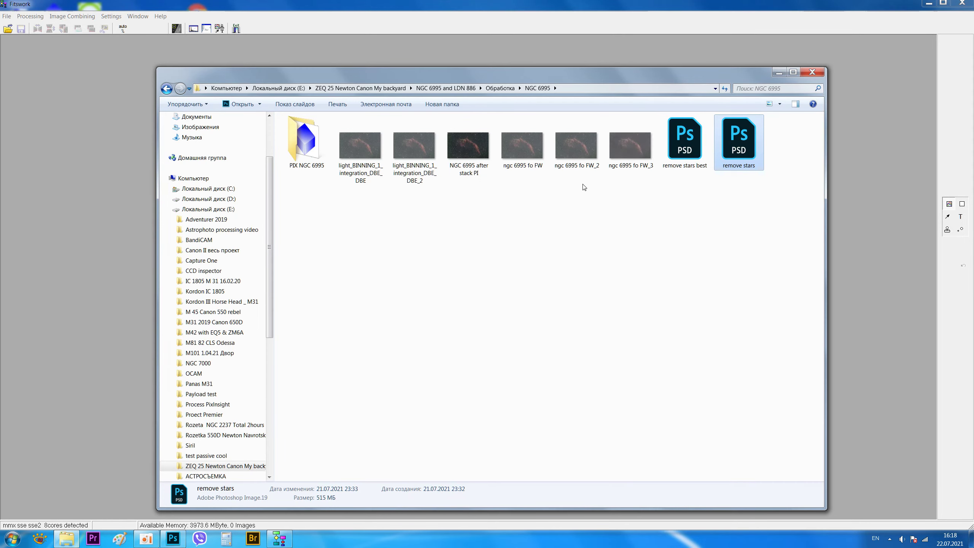
key("Left")
key("Left")
Step: Open ngc 6995 fo FW_3.png in Fitswork and move its window to the workspace centre
left_click_drag(631, 75, 717, 90)
left_click_drag(719, 156, 203, 204)
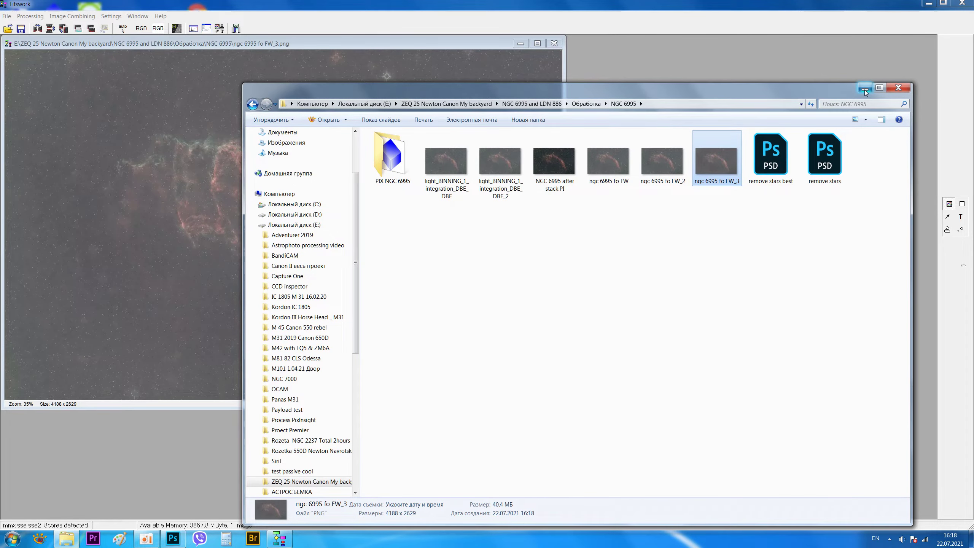
left_click(865, 90)
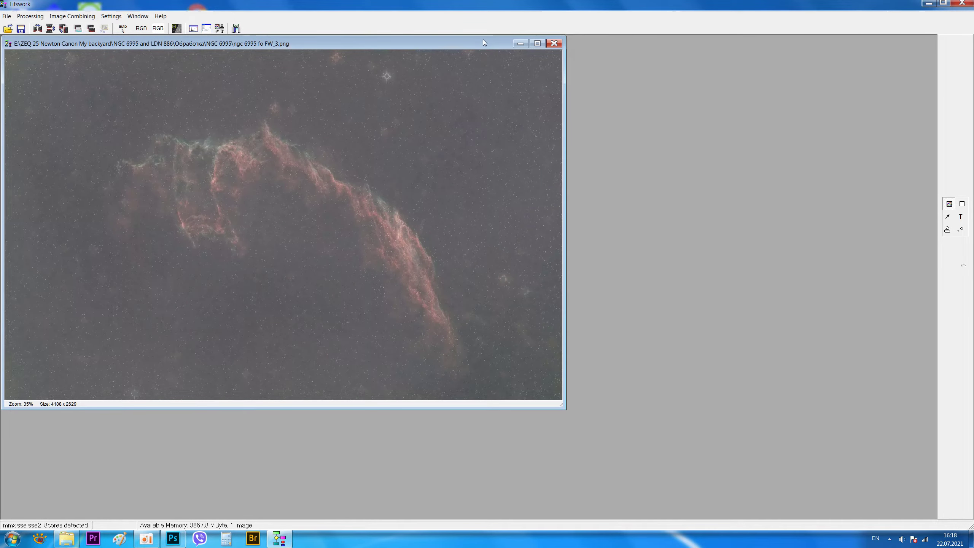
left_click_drag(483, 43, 631, 96)
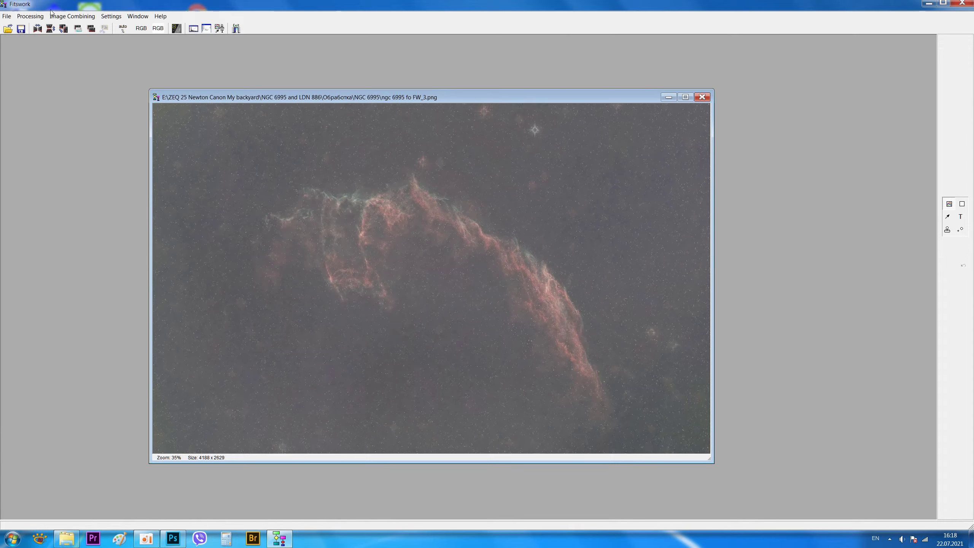
Step: Run Background Gradient Removal Automatic on FW_3, producing the FW_4 copy beside it
left_click(30, 16)
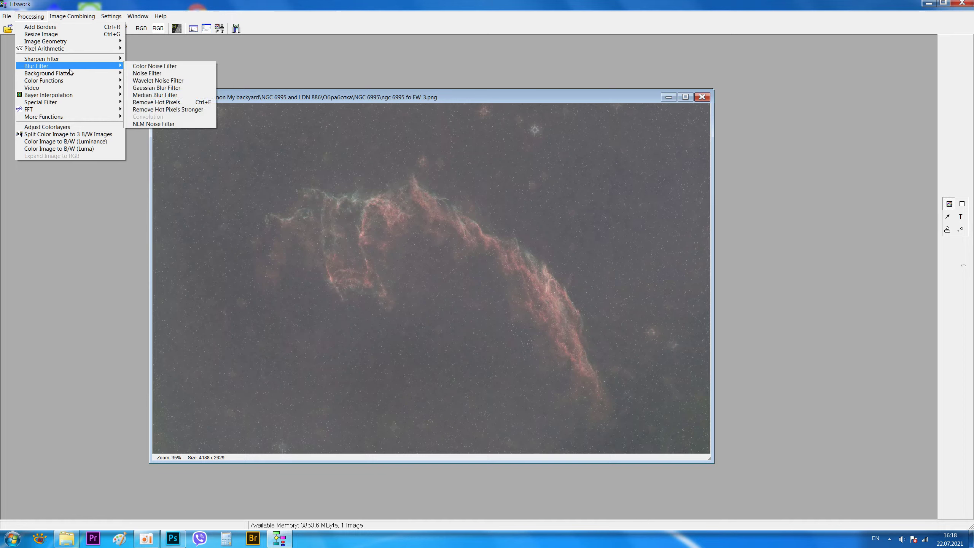
mouse_move(49, 73)
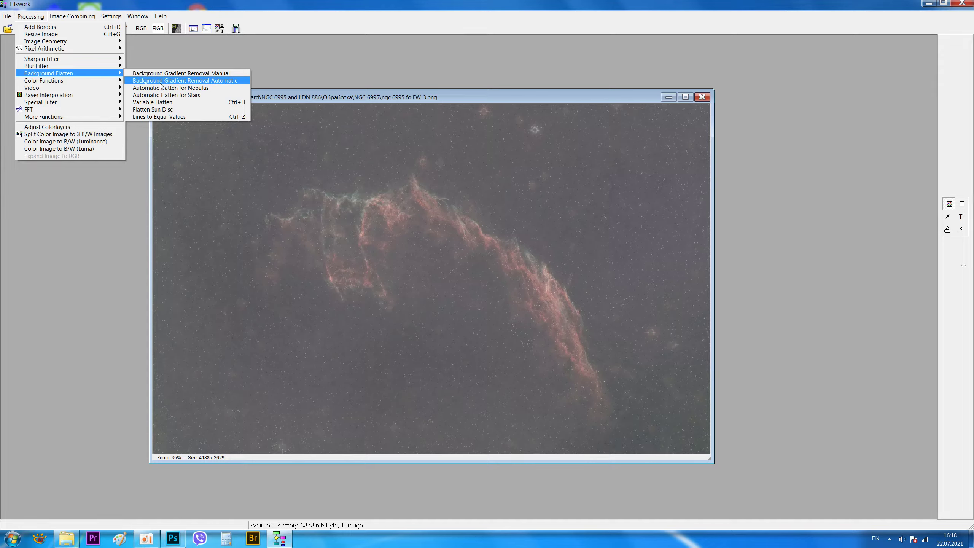
left_click(161, 83)
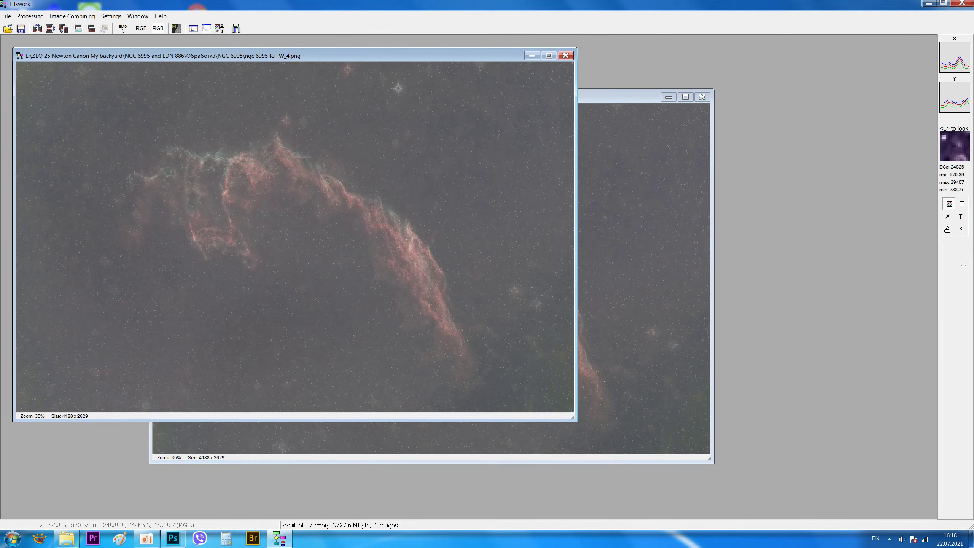
left_click_drag(434, 55, 738, 195)
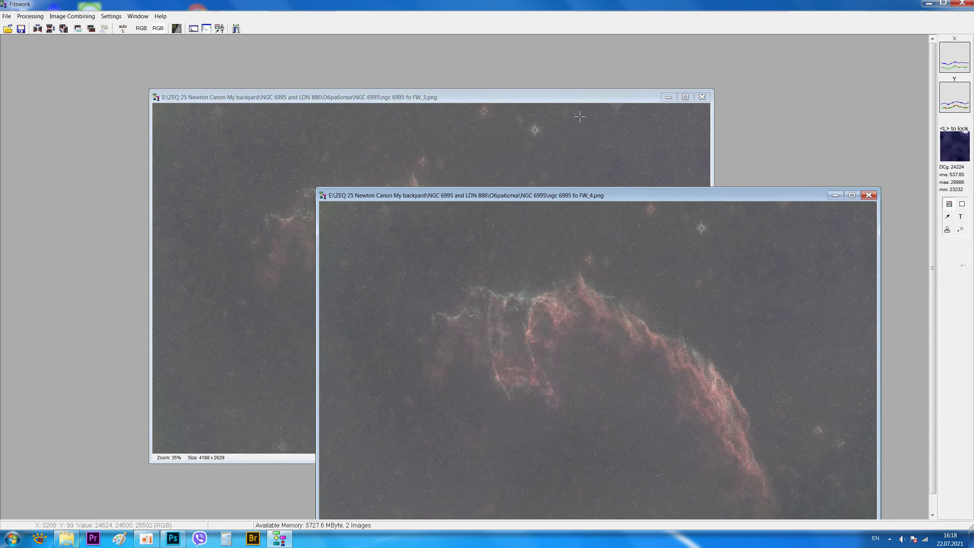
left_click_drag(572, 99, 405, 74)
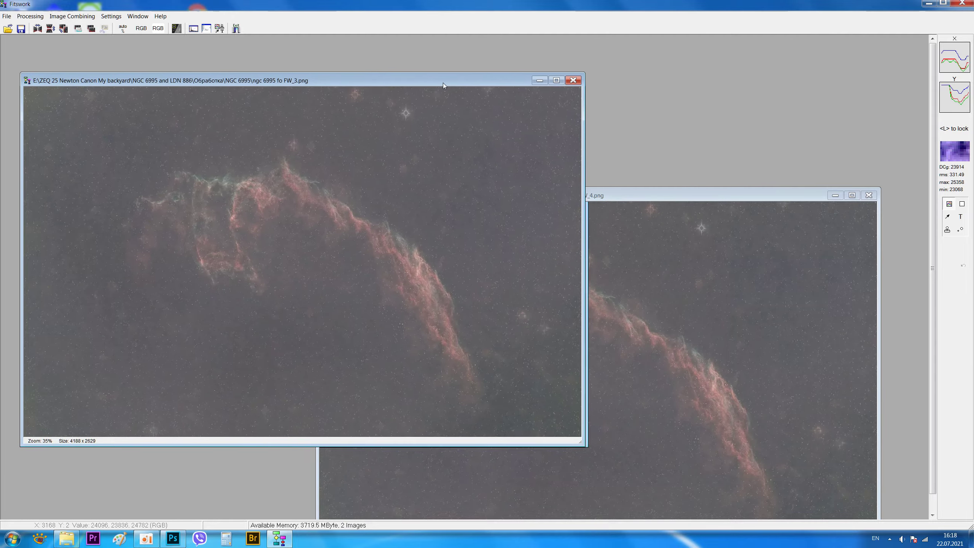
Step: Arrange, enlarge and zoom the FW_4 window to compare it with FW_3
left_click_drag(607, 196, 644, 105)
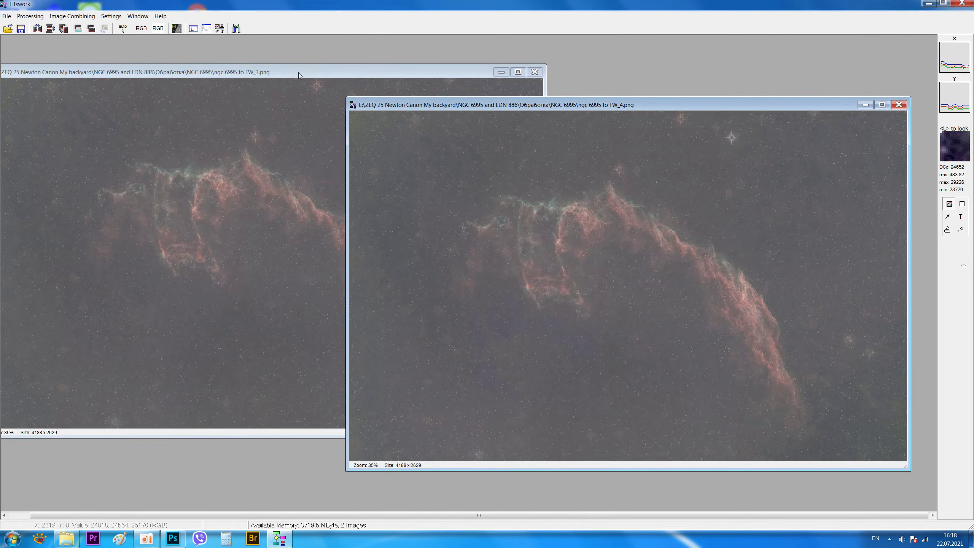
left_click_drag(301, 72, 403, 67)
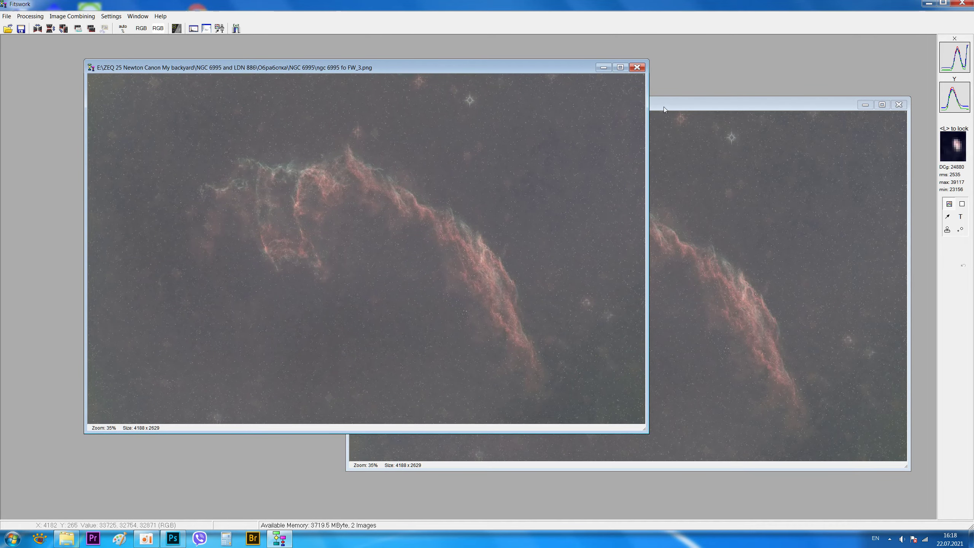
left_click(664, 107)
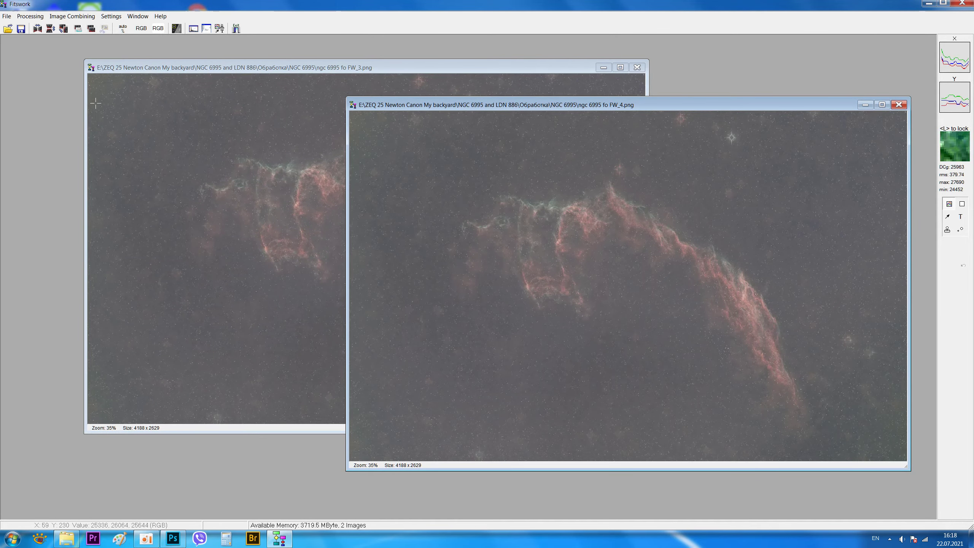
mouse_move(494, 106)
left_mouse_down()
mouse_move(354, 99)
mouse_move(366, 100)
left_mouse_up()
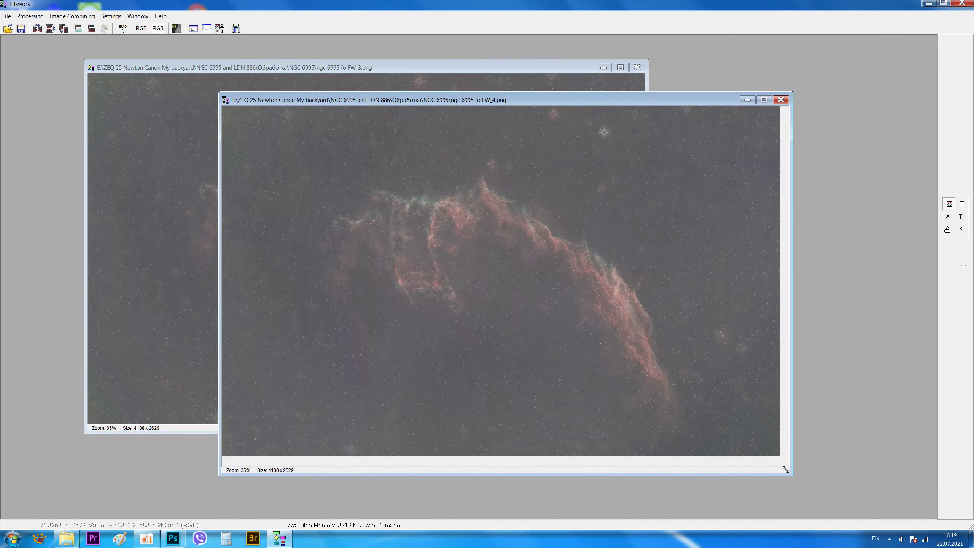
left_click_drag(775, 464, 787, 476)
scroll(735, 310, "up", 1)
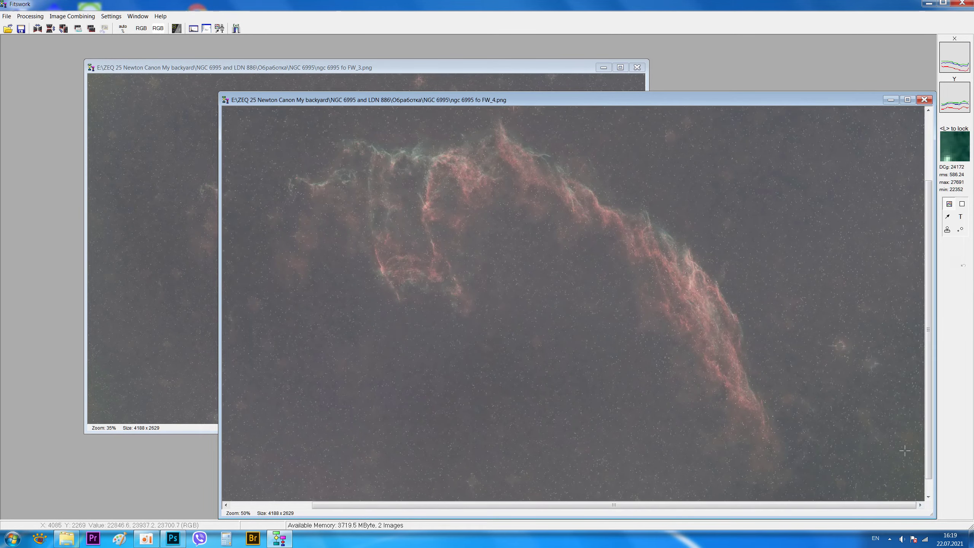
mouse_move(629, 102)
left_mouse_down()
mouse_move(620, 481)
mouse_move(590, 79)
mouse_move(647, 105)
mouse_move(547, 96)
left_mouse_up()
Step: Close the first FW_4 and apply Automatic Flatten for Nebulas to create a new FW_4
left_click(843, 94)
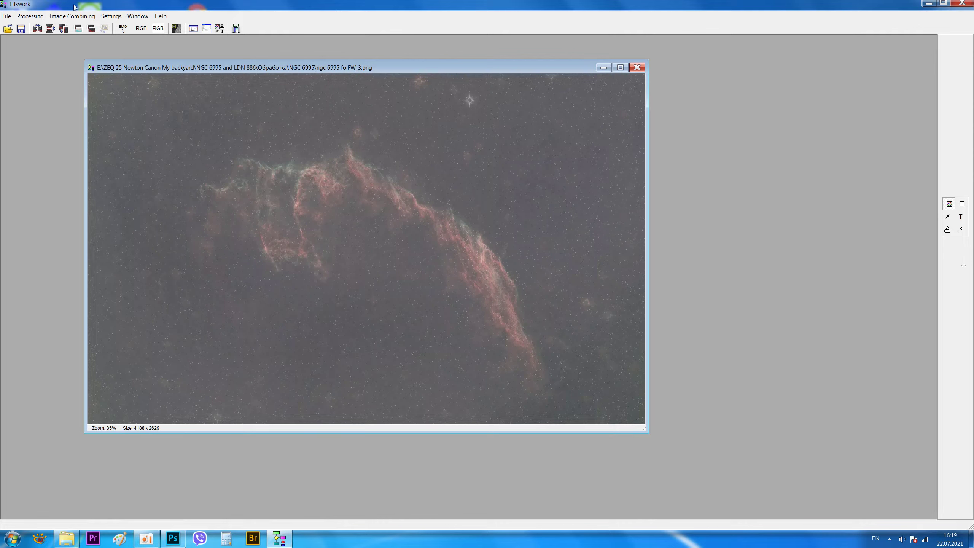
left_click(31, 16)
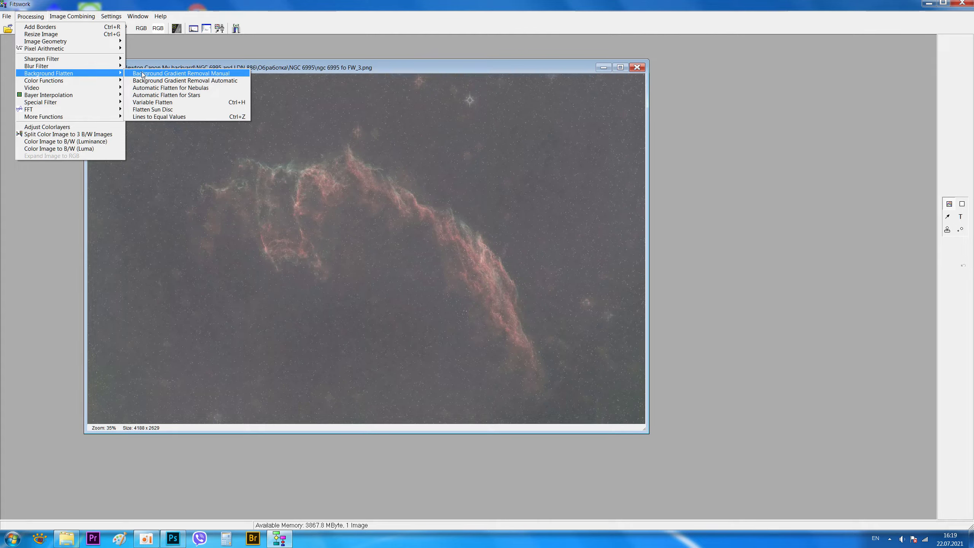
left_click(169, 87)
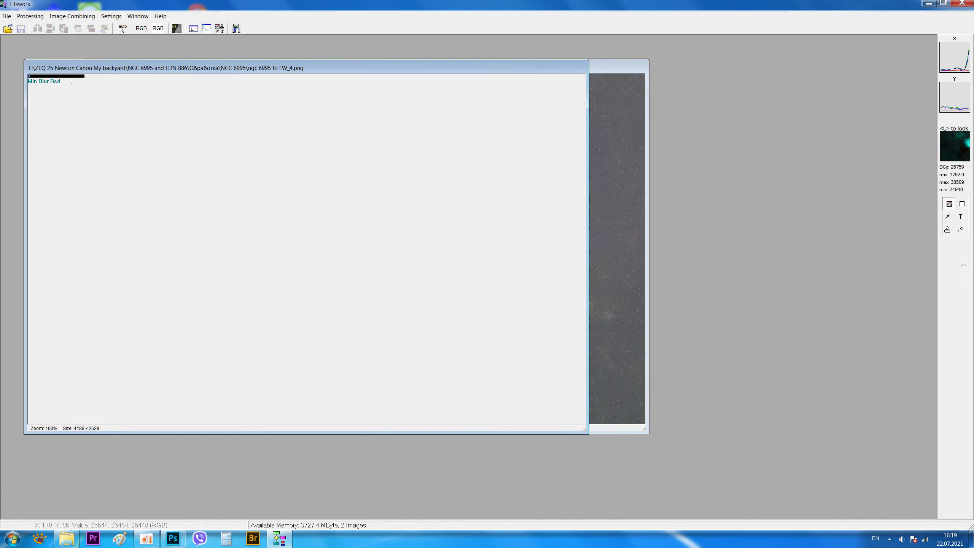
mouse_move(152, 62)
left_mouse_down()
mouse_move(359, 103)
mouse_move(461, 105)
left_mouse_up()
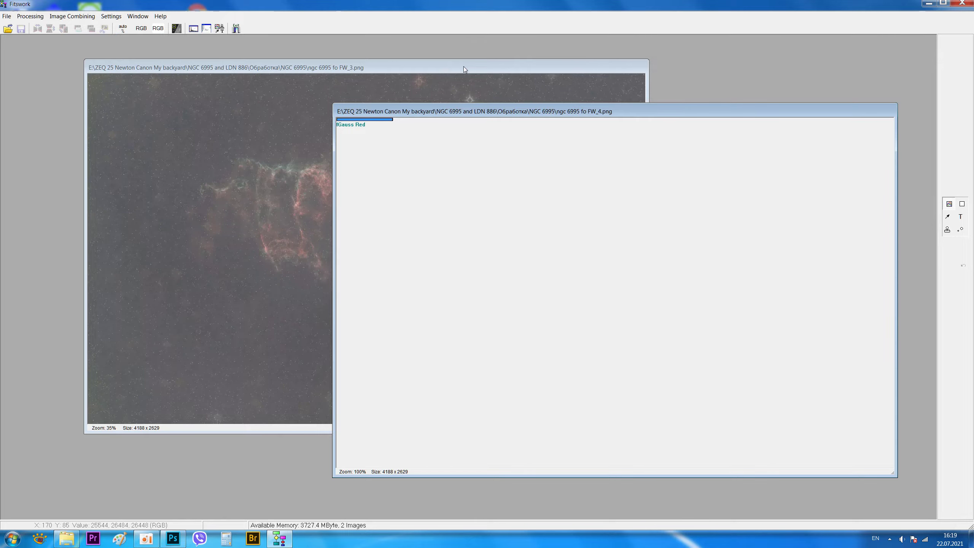
left_click(501, 68)
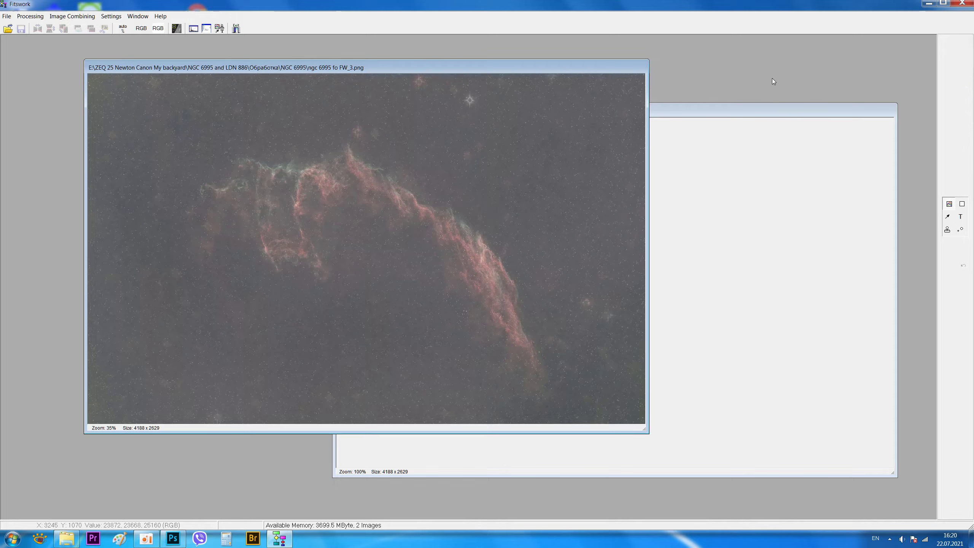
left_click(740, 110)
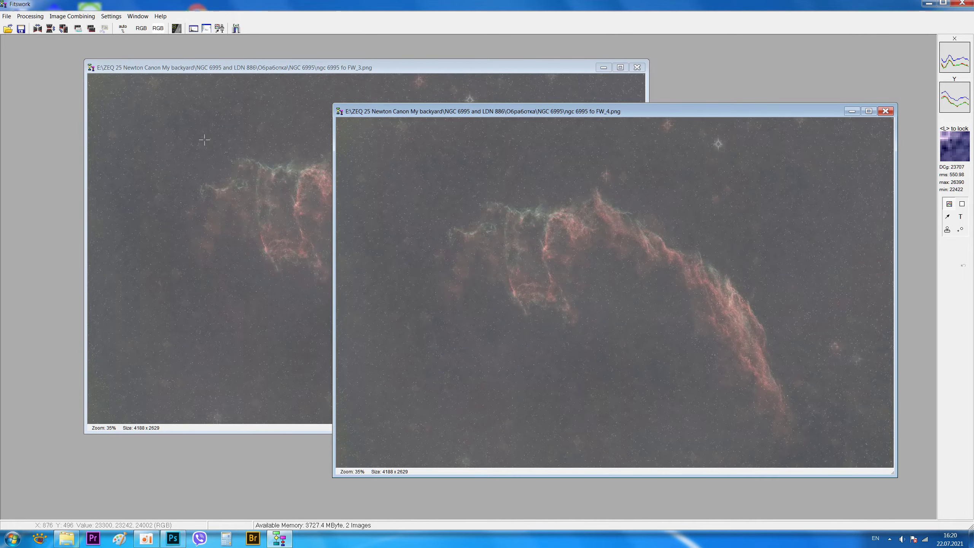
Step: Place the flattened FW_4 window beside the original FW_3 window
mouse_move(556, 113)
left_mouse_down()
mouse_move(568, 311)
mouse_move(650, 50)
mouse_move(629, 81)
left_mouse_up()
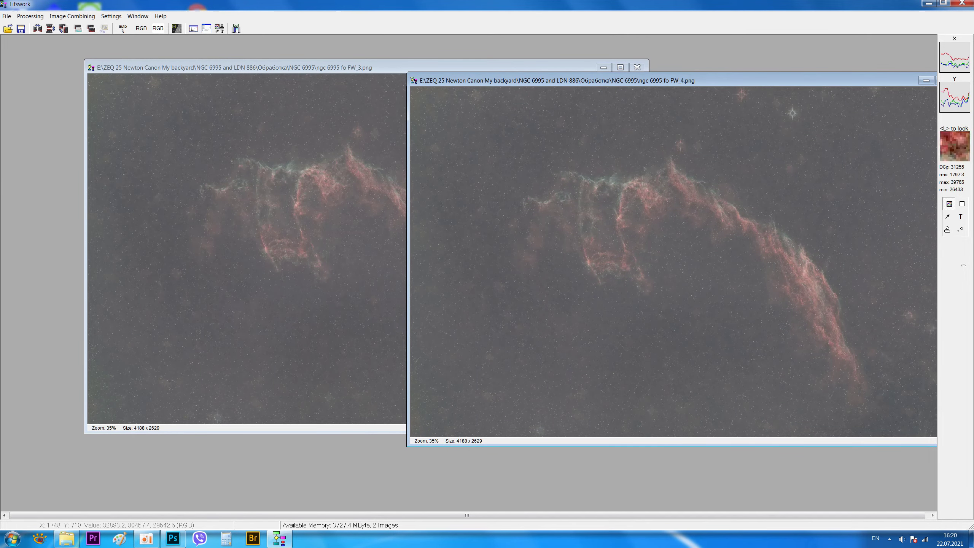
mouse_move(698, 79)
left_mouse_down()
mouse_move(306, 80)
mouse_move(245, 40)
mouse_move(458, 76)
left_mouse_up()
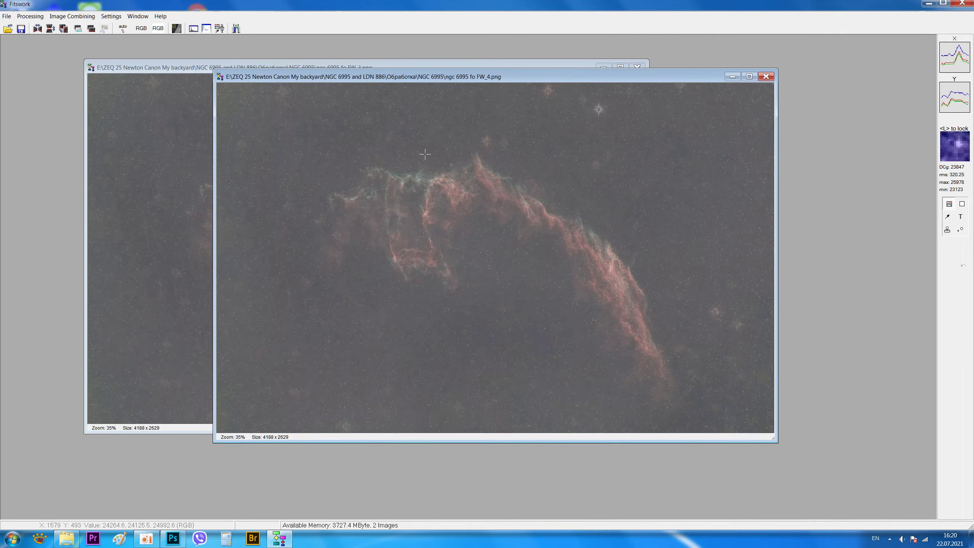
left_click_drag(461, 77, 647, 76)
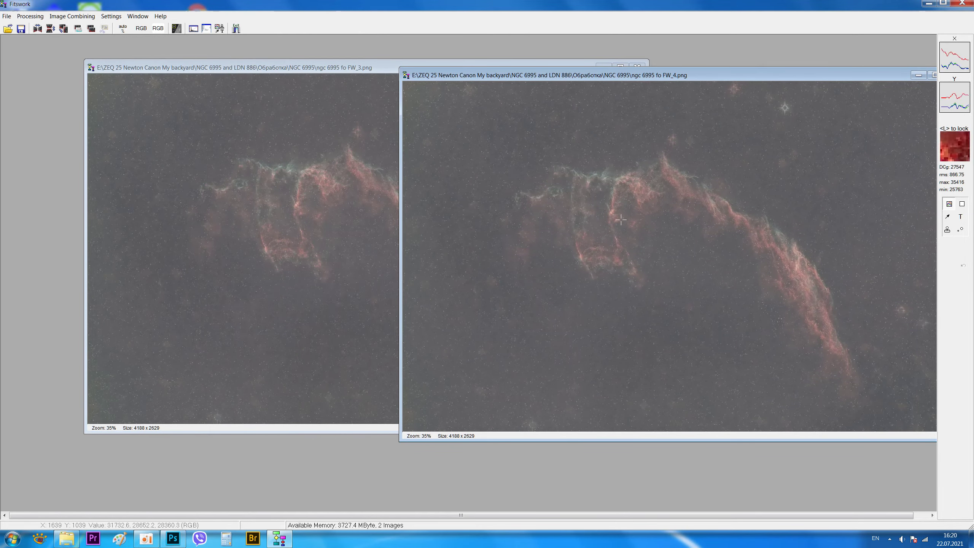
left_click(276, 168)
double_click(277, 163)
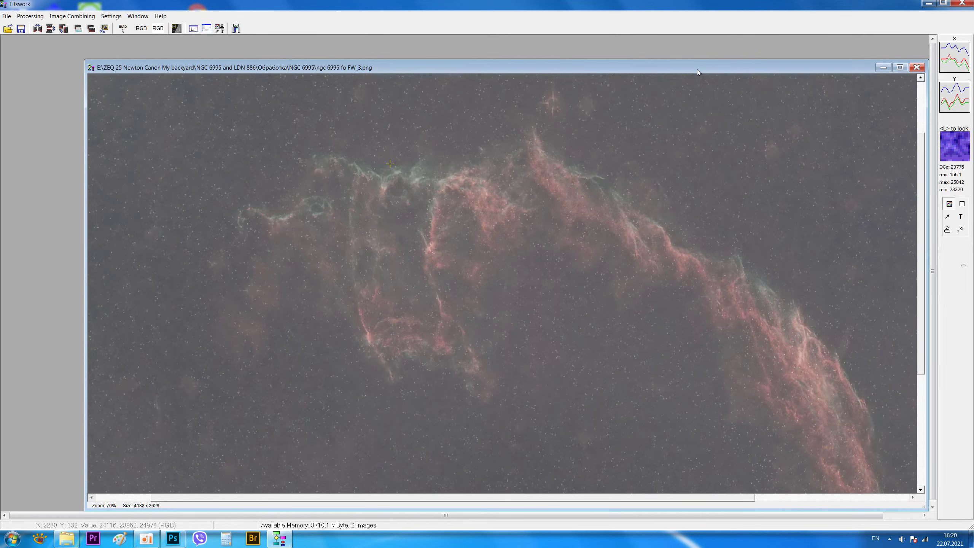
left_click_drag(697, 73, 516, 71)
left_click_drag(790, 76, 439, 76)
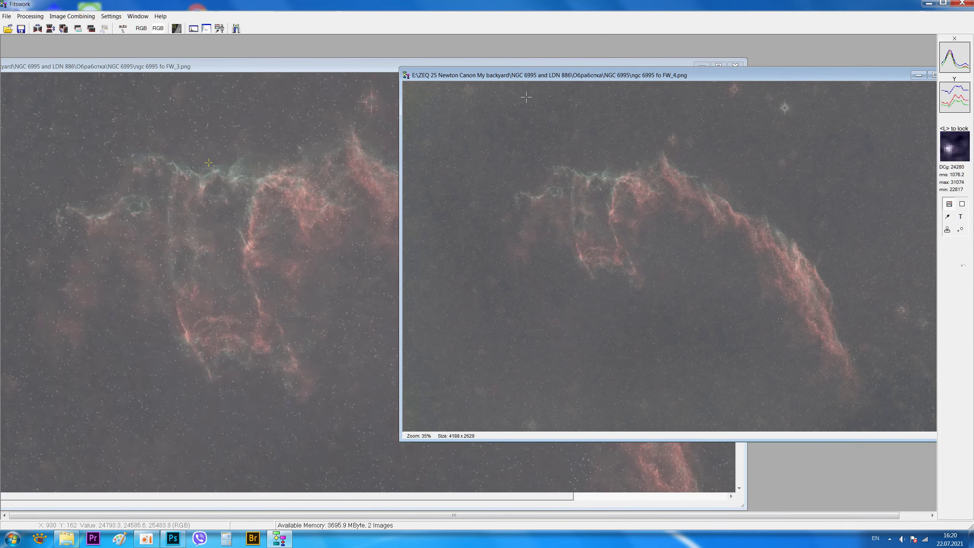
Step: Zoom both images in and out, then set both to 25% showing the whole nebula
double_click(568, 166)
double_click(568, 167)
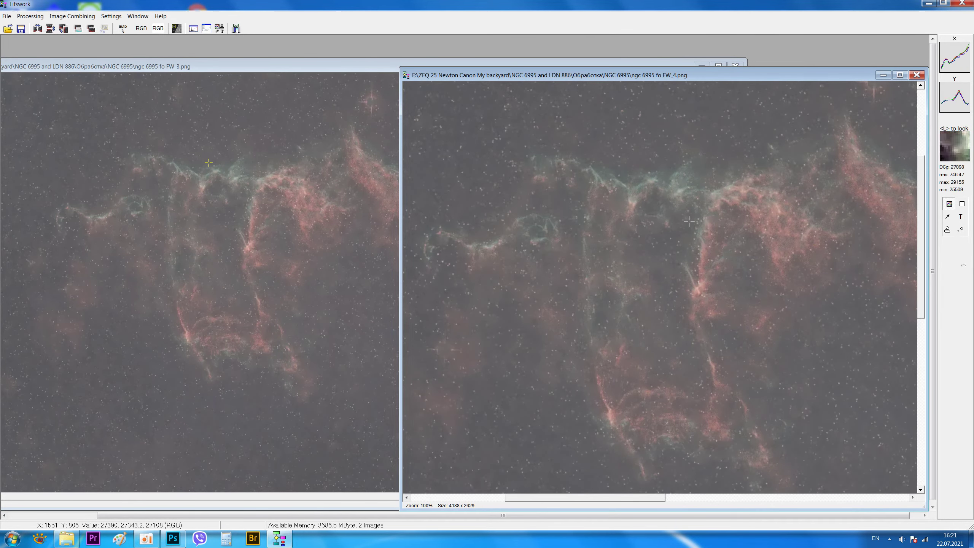
double_click(702, 228)
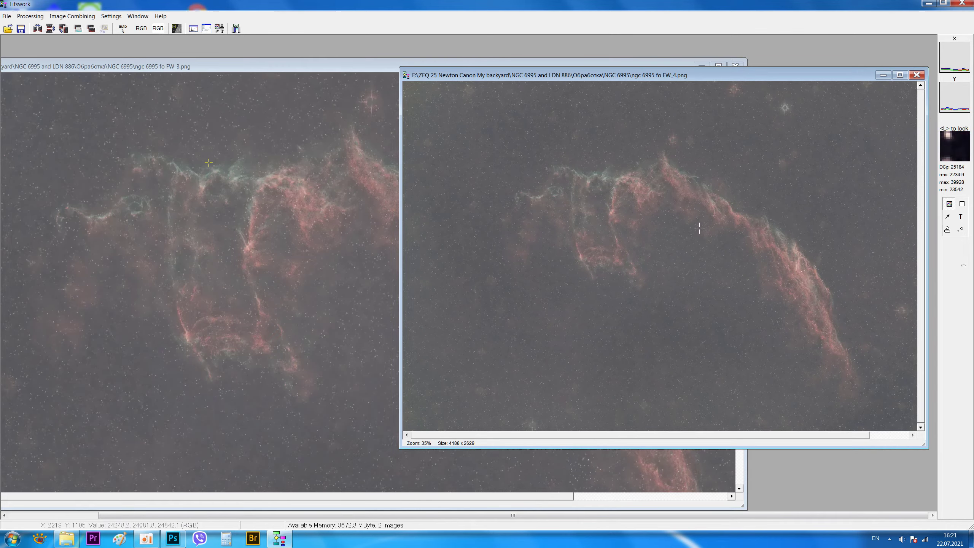
double_click(223, 119)
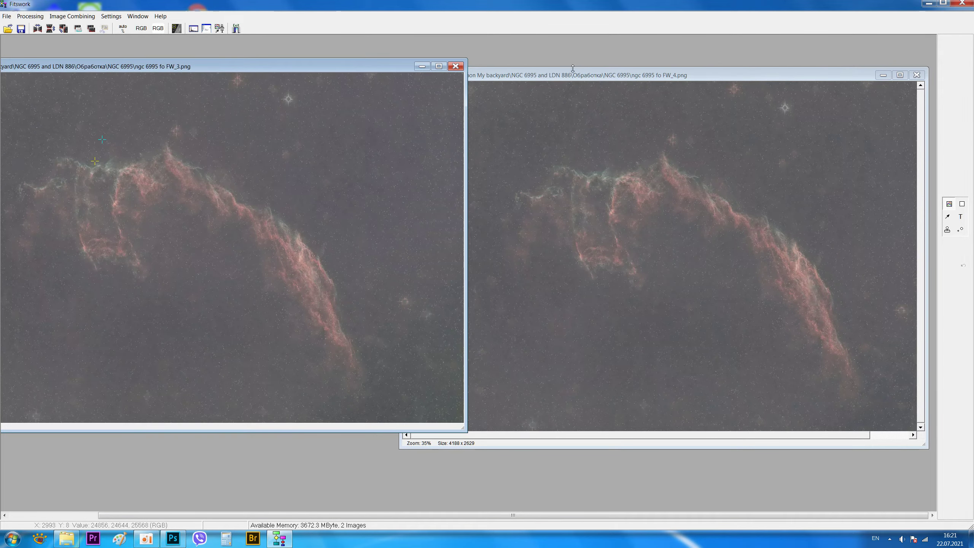
left_click_drag(574, 79, 587, 76)
scroll(656, 241, "down", 1)
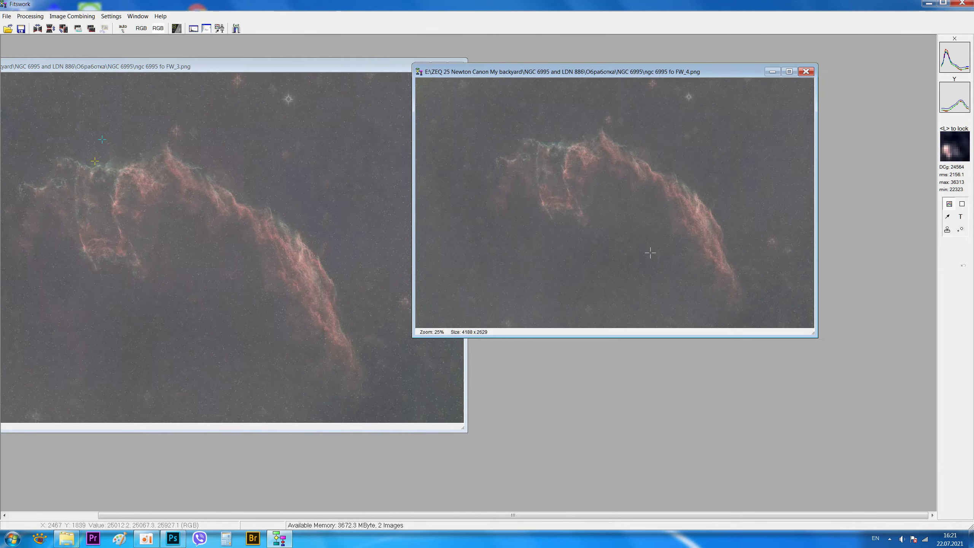
left_click(215, 156)
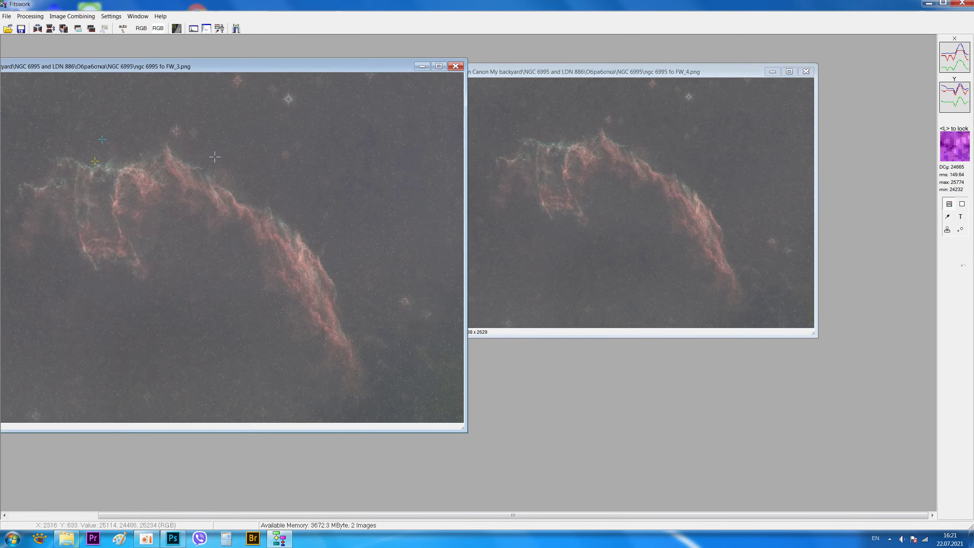
scroll(215, 156, "down", 1)
left_click_drag(229, 69, 329, 75)
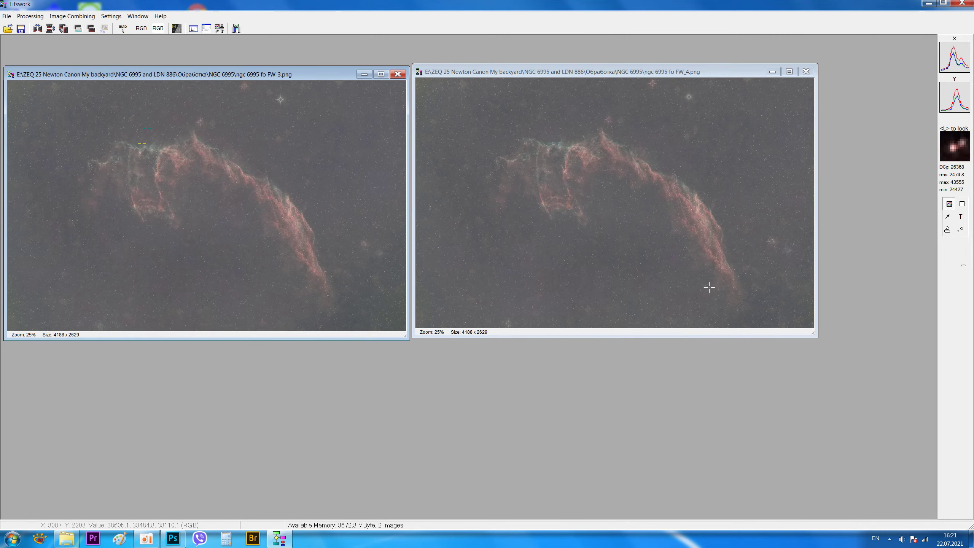
Step: Close FW_3, save the flattened image as PNG ngc 6995 fo FW_4, and return to Photoshop
left_click(664, 73)
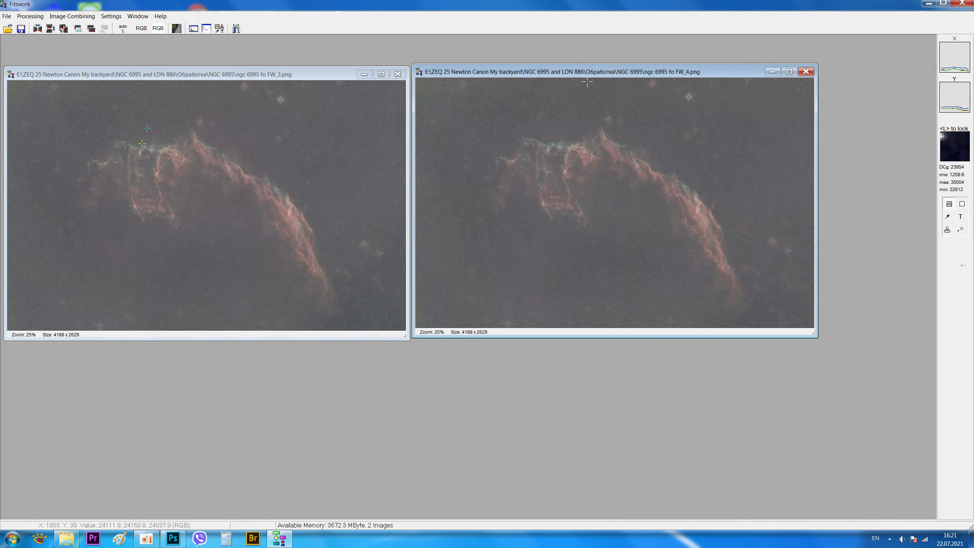
left_click(397, 75)
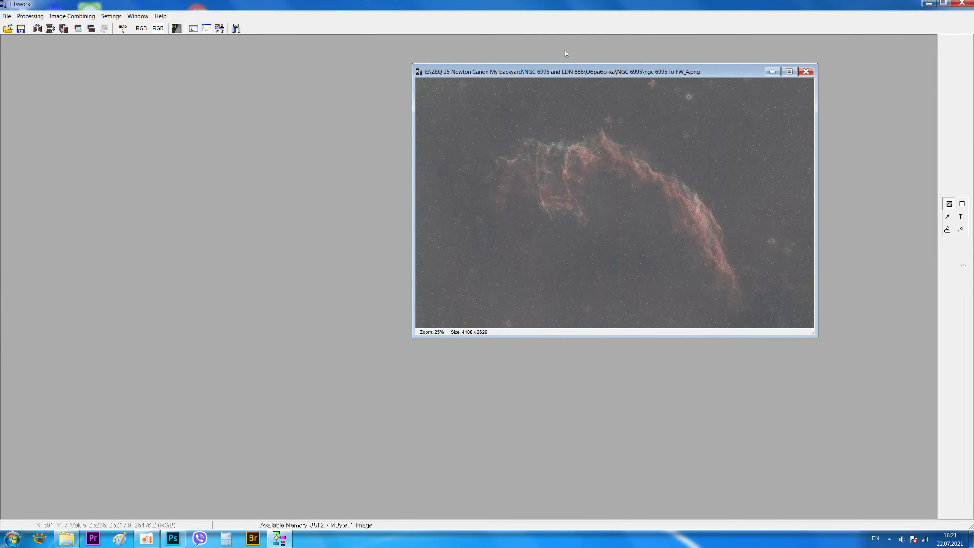
left_click(8, 17)
left_click(18, 41)
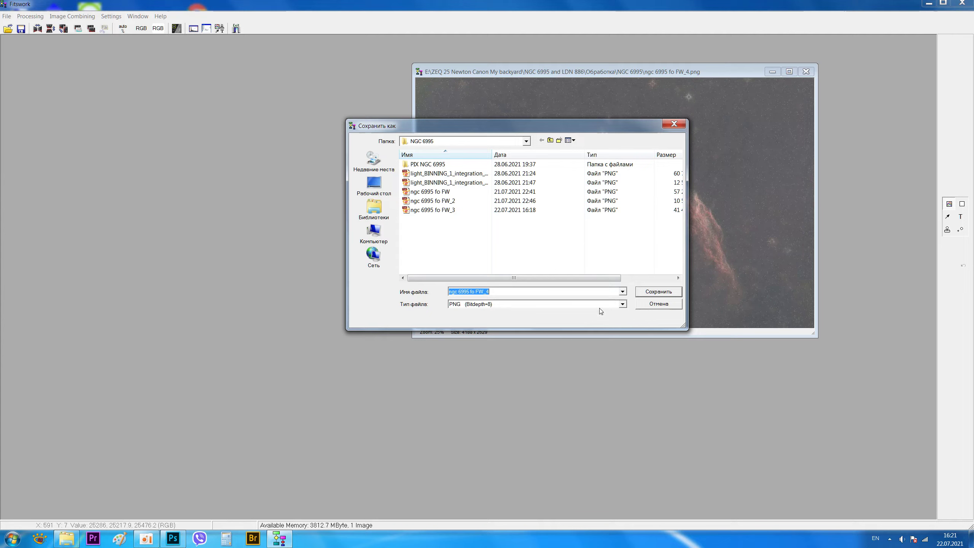
left_click(666, 293)
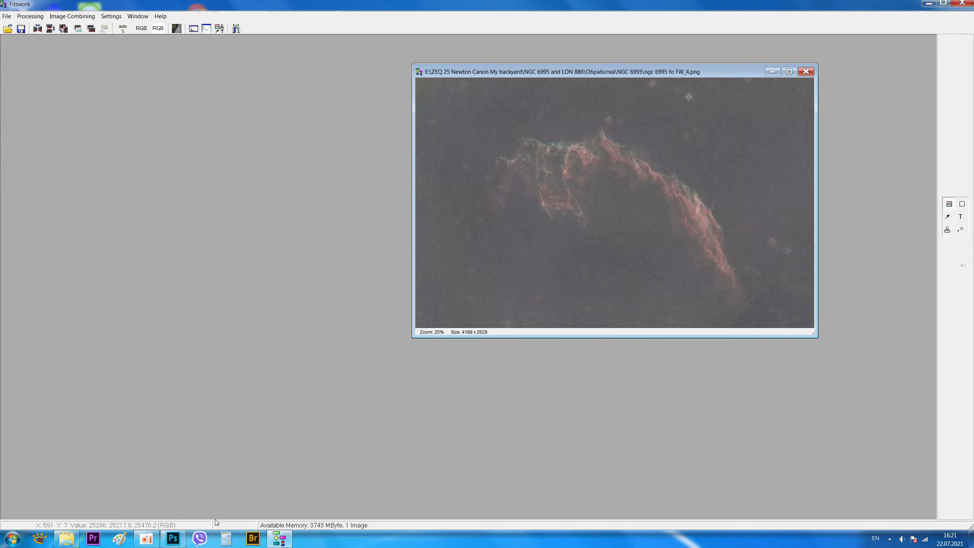
mouse_move(172, 539)
left_click(177, 502)
Step: Drag ngc 6995 fo FW_4 from the NGC 6995 folder into Photoshop as a new document
left_click(66, 539)
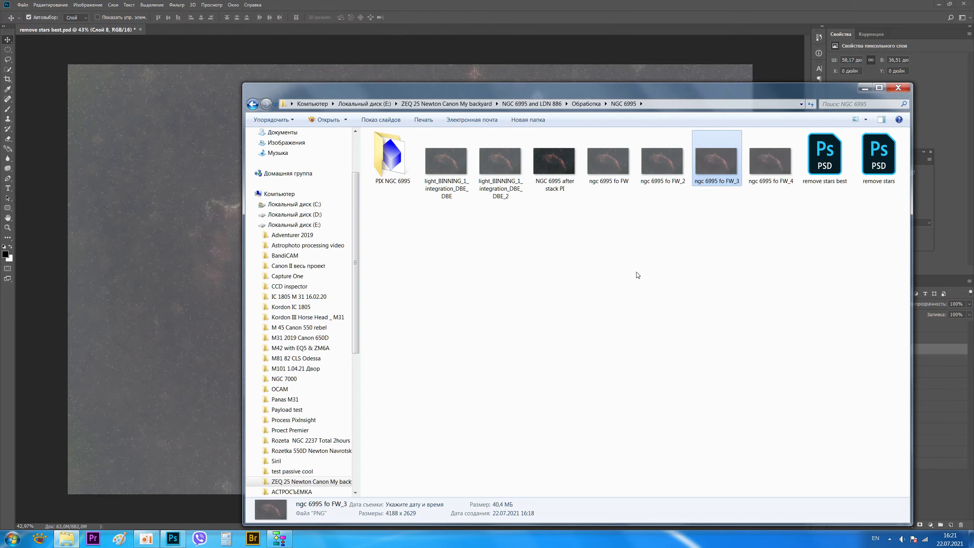
left_click(760, 157)
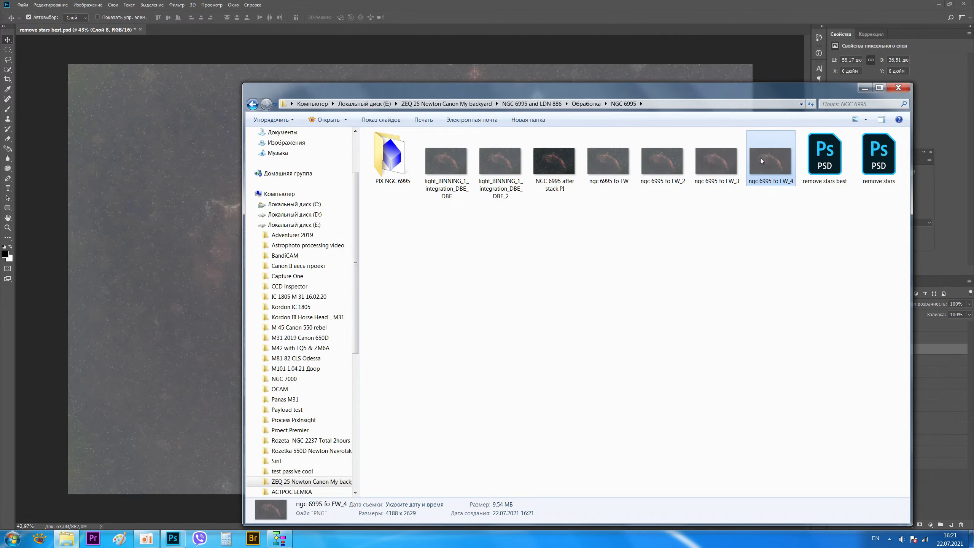
left_click_drag(748, 90, 608, 210)
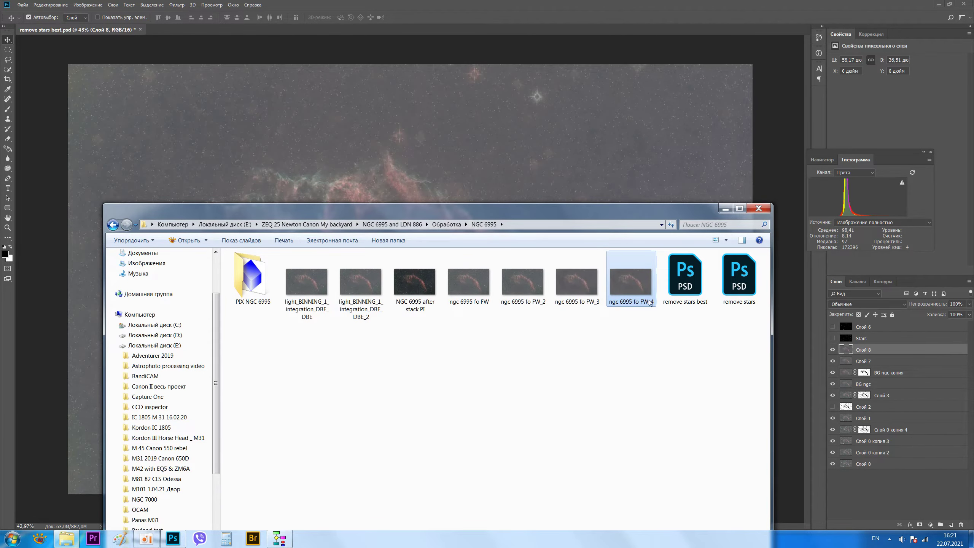
left_click_drag(631, 285, 238, 33)
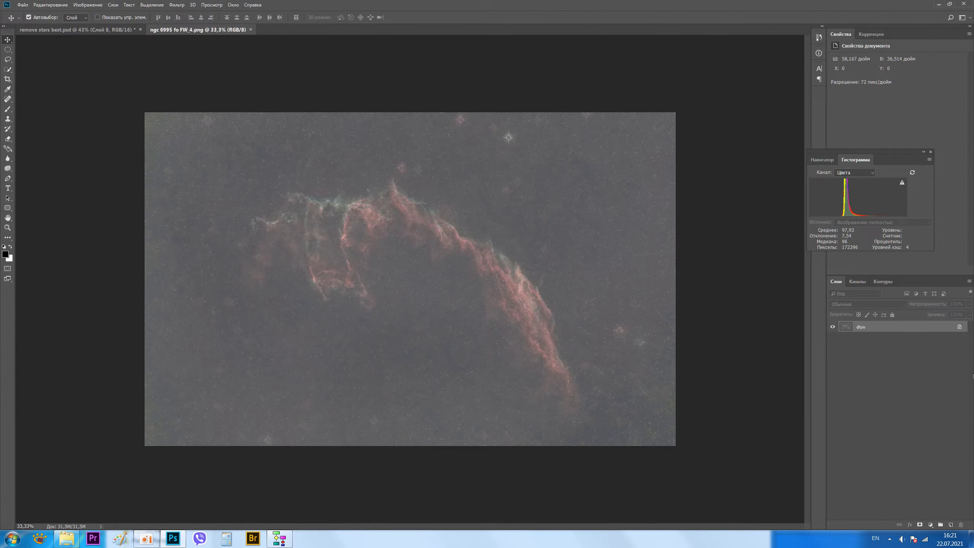
Step: Unlock FW_4's background as Слой 0 and paste the whole image into remove stars best.psd as Слой 9
double_click(927, 324)
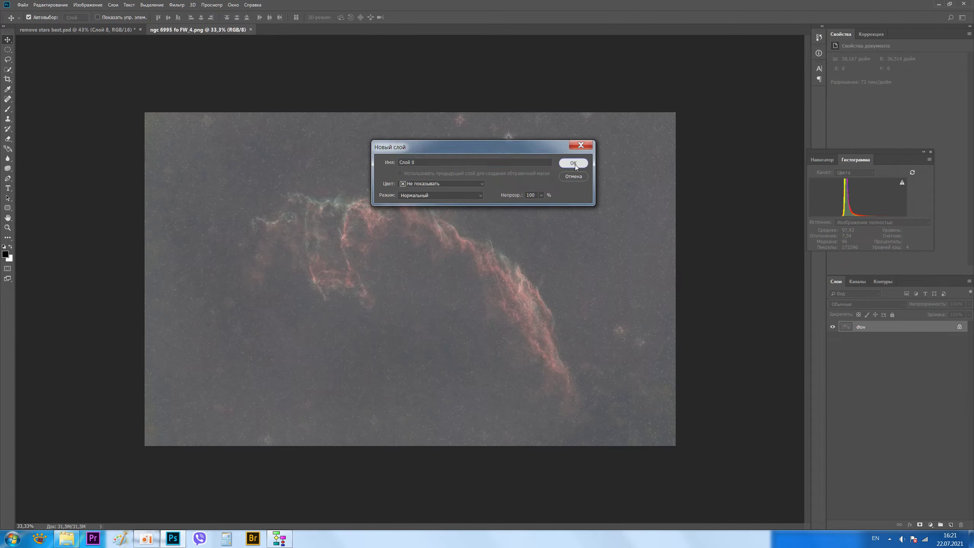
left_click(573, 163)
key("ctrl+a")
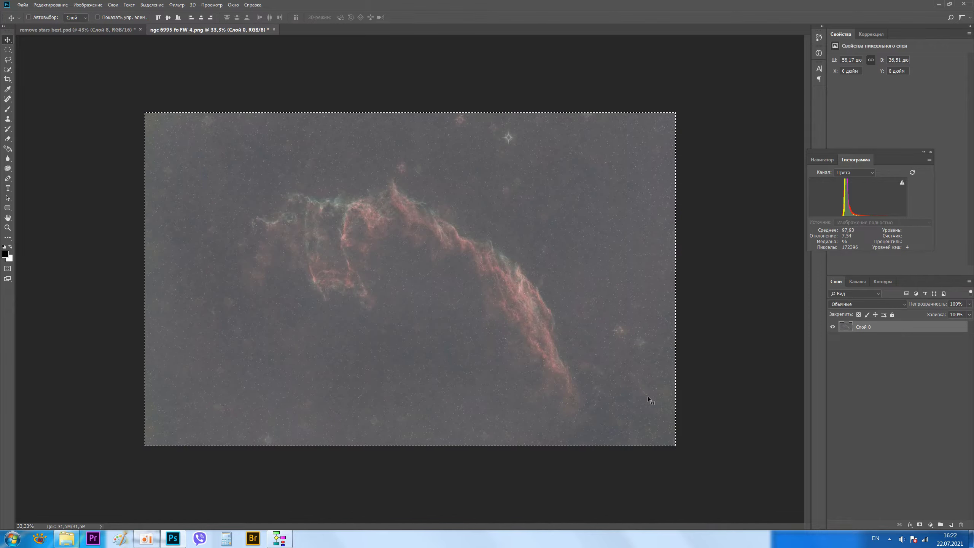
left_click(118, 29)
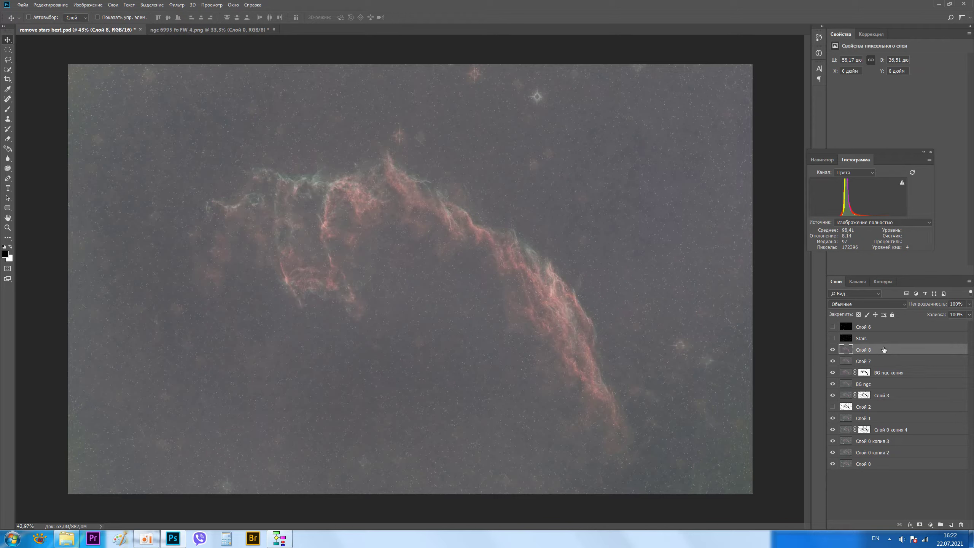
key("ctrl+shift+alt+e")
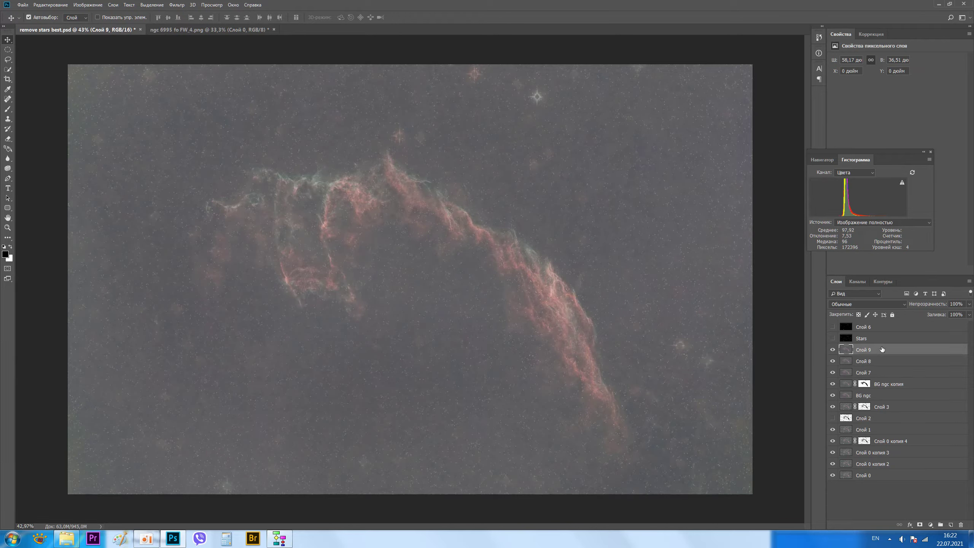
Step: Toggle Слой 9 on and off to compare with the layers below, then duplicate it twice
left_click(833, 350)
left_click(834, 350)
left_click(833, 350)
left_click(833, 351)
left_click(833, 350)
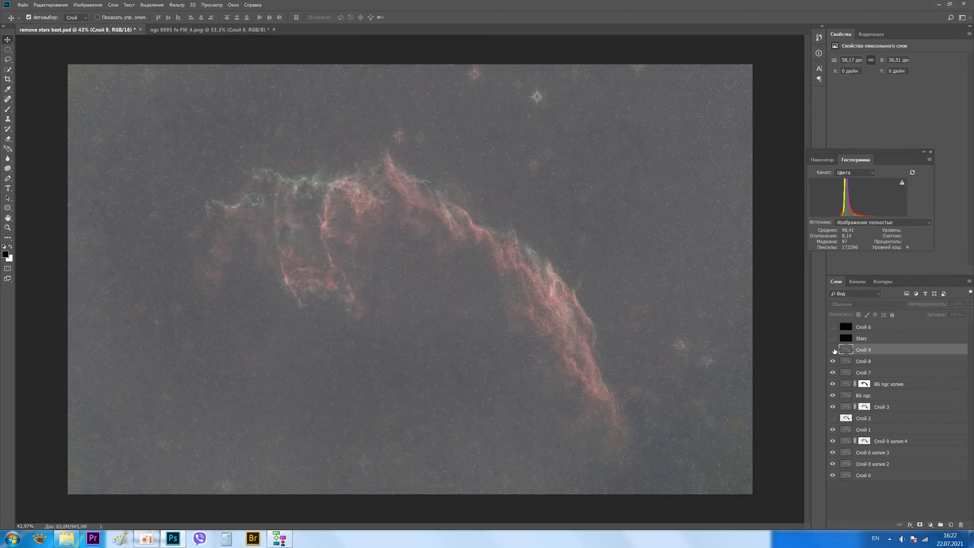
left_click(833, 350)
left_click(833, 350)
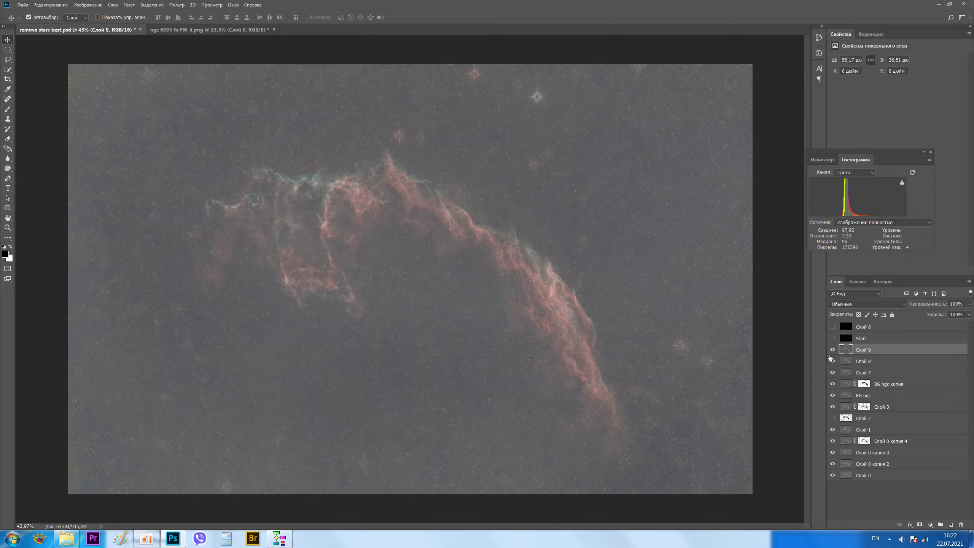
left_click(833, 350)
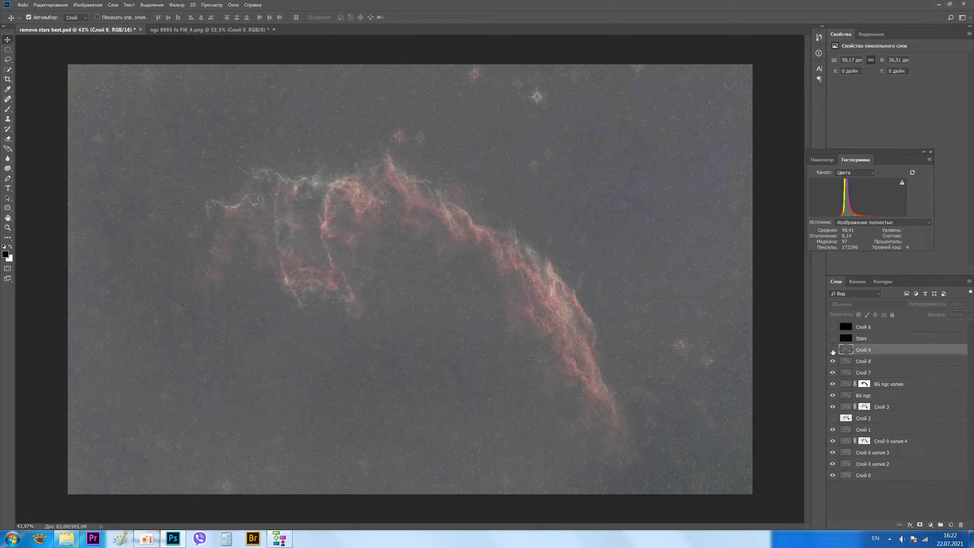
left_click(833, 350)
left_click(833, 350)
left_click(833, 350)
left_click(833, 350)
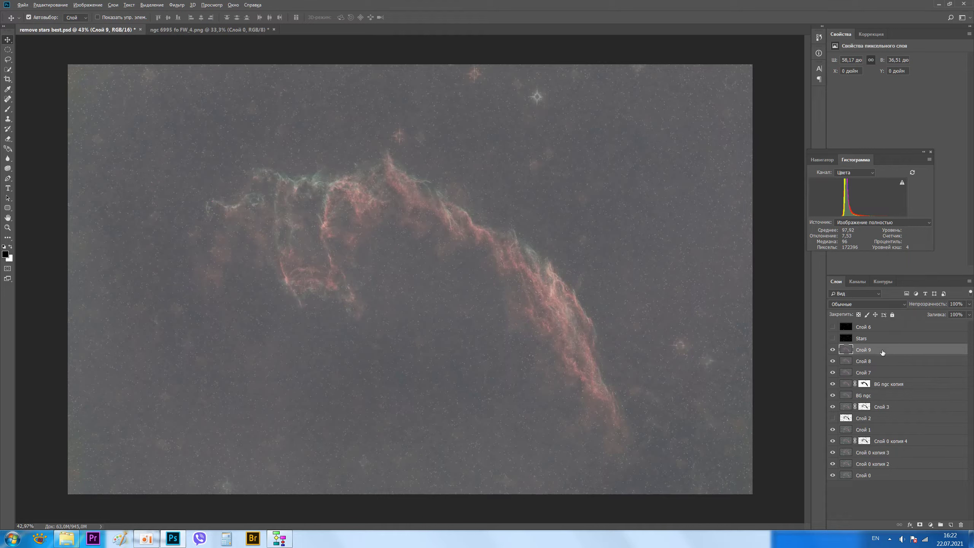
left_click_drag(883, 352, 887, 346)
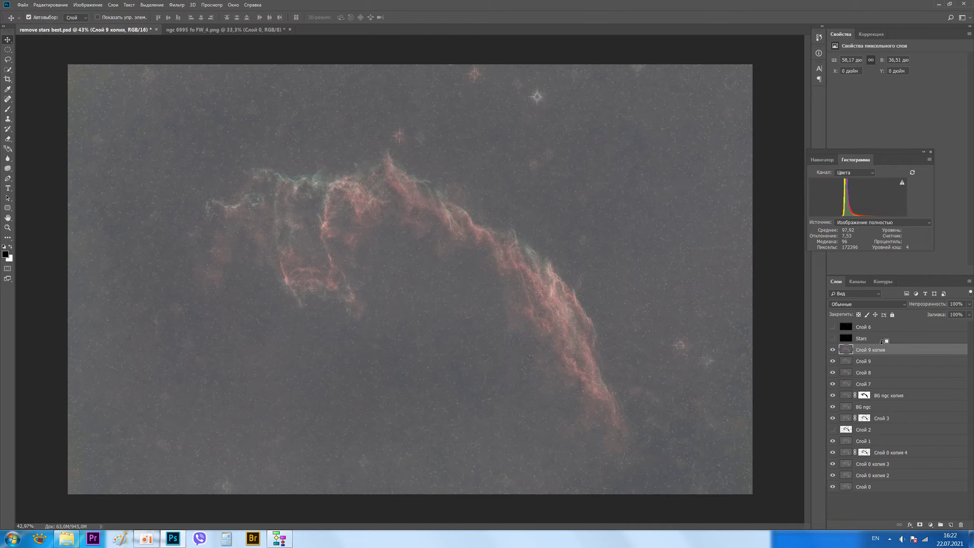
left_click_drag(887, 349, 887, 342)
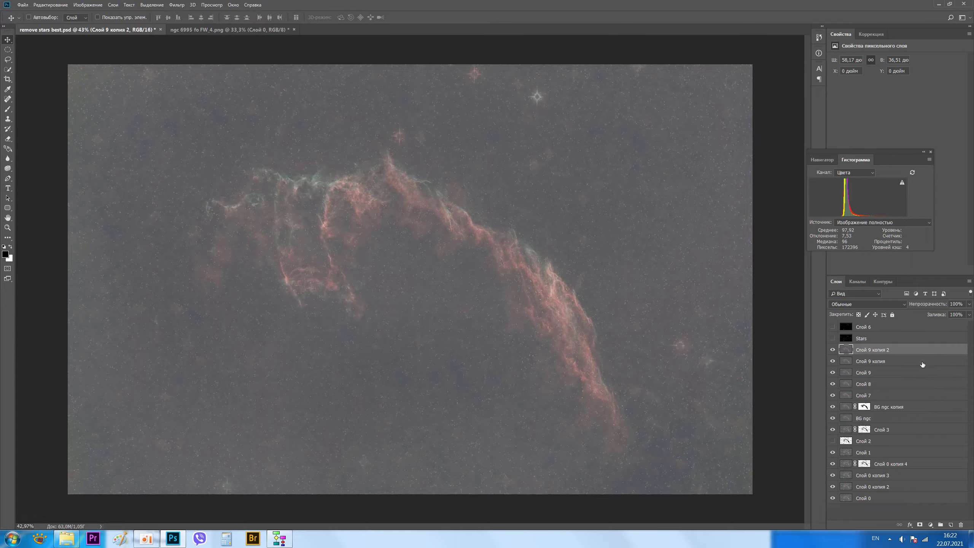
Step: Desaturate Слой 9 копия 2 and invert it into a grey negative
key("shift+ctrl+u")
key("ctrl+i")
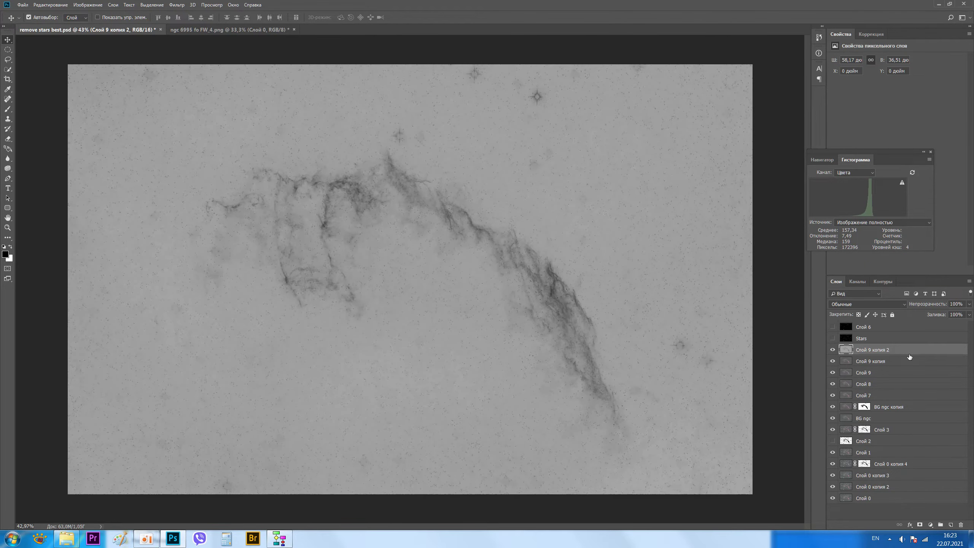
Step: Apply Levels to Слой 9 копия 2 with input values 165, 1.00 and 167
key("ctrl+l")
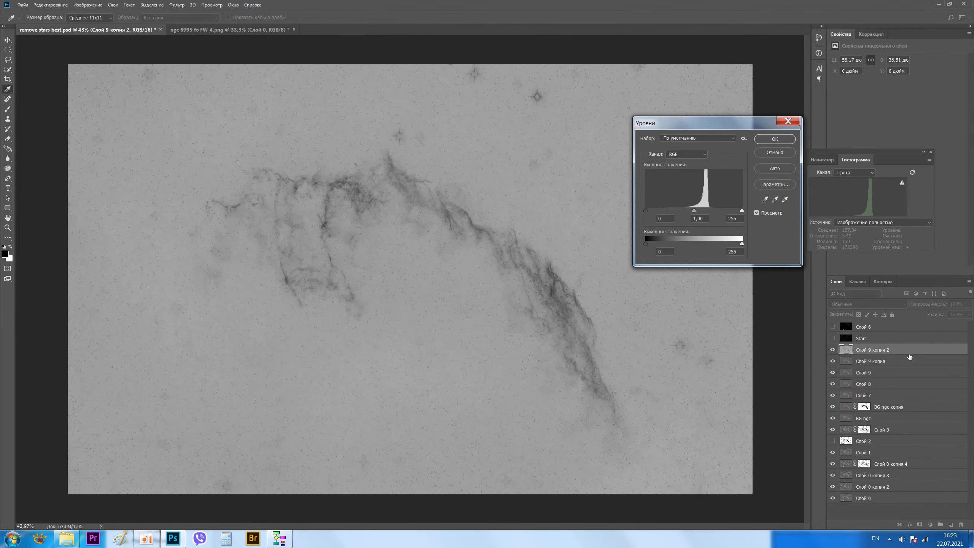
left_click_drag(742, 211, 743, 211)
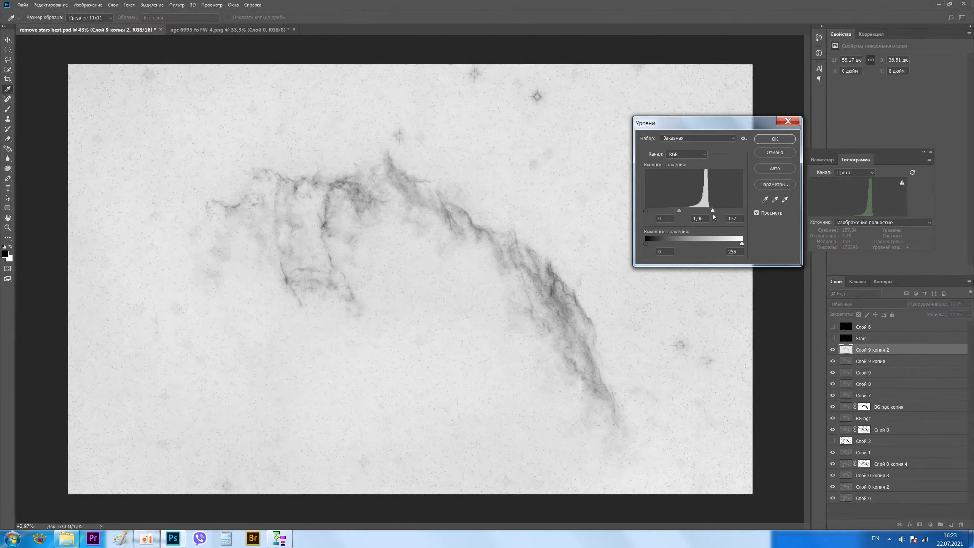
left_click_drag(646, 211, 702, 208)
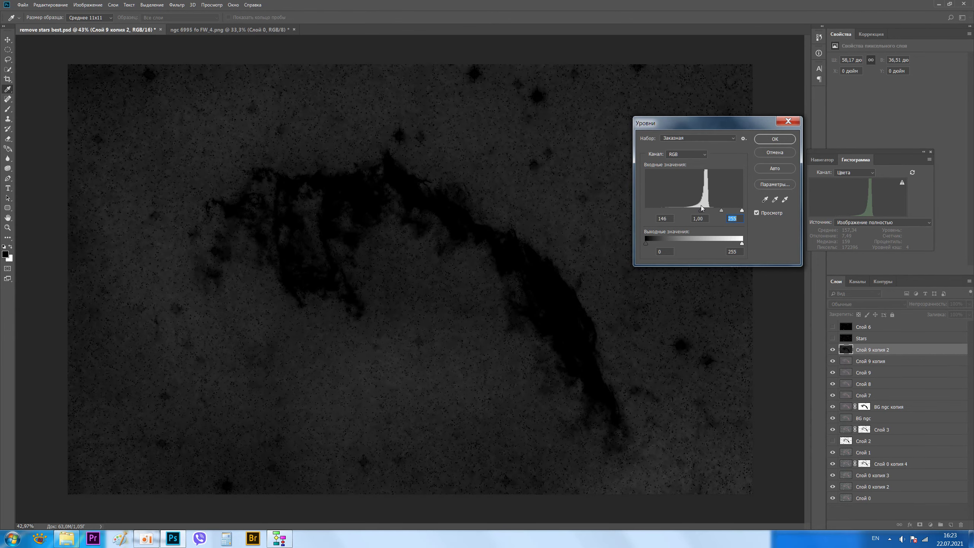
left_click_drag(702, 208, 704, 207)
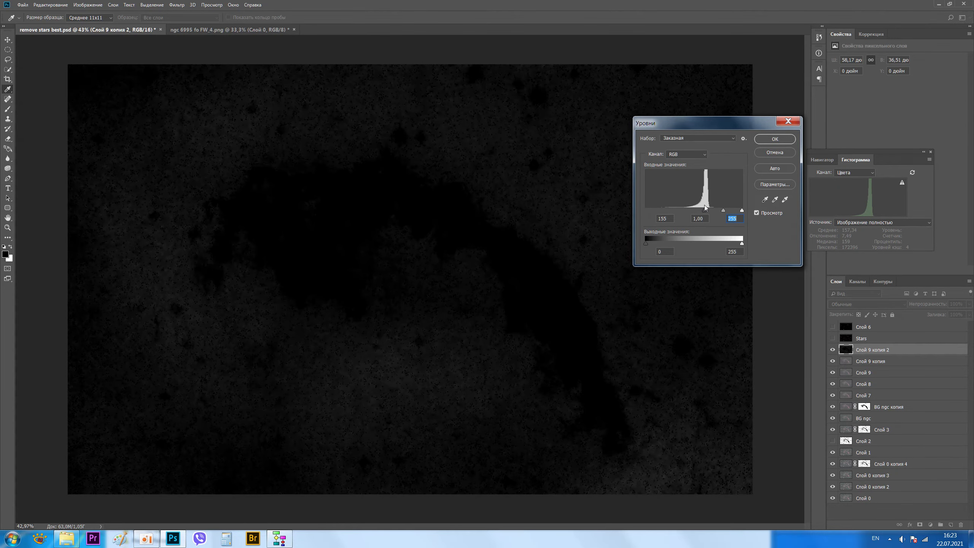
mouse_move(743, 211)
left_mouse_down()
mouse_move(708, 212)
mouse_move(725, 214)
left_mouse_up()
left_click(709, 212)
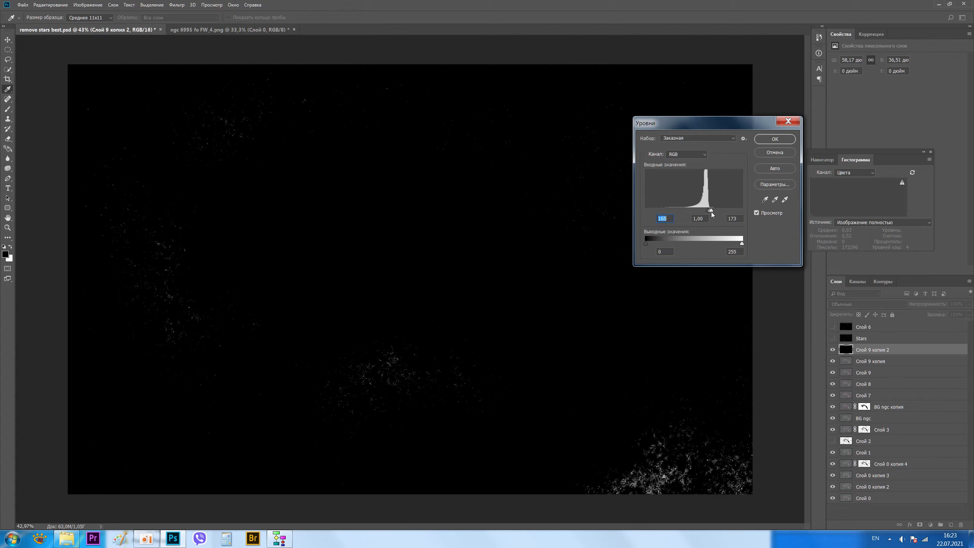
left_click_drag(711, 214, 710, 214)
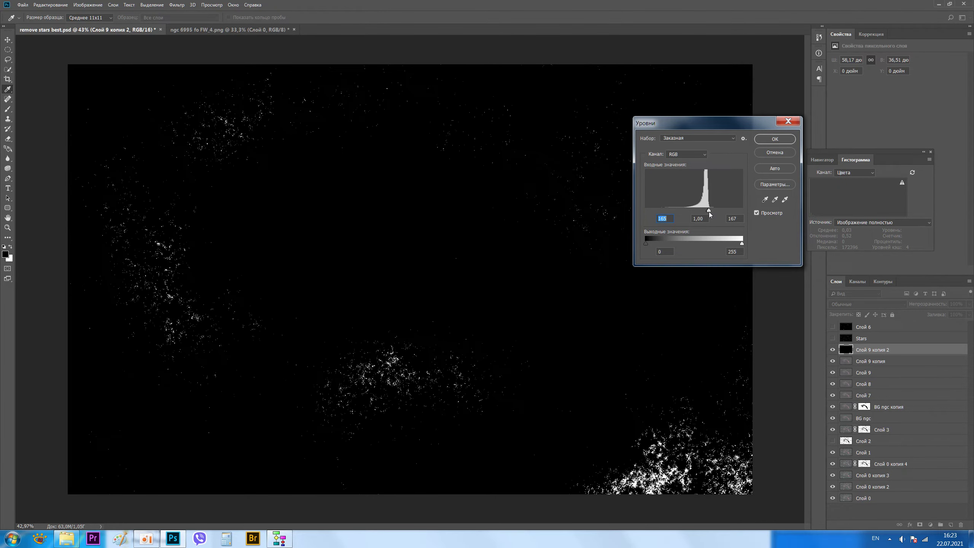
left_click(709, 212)
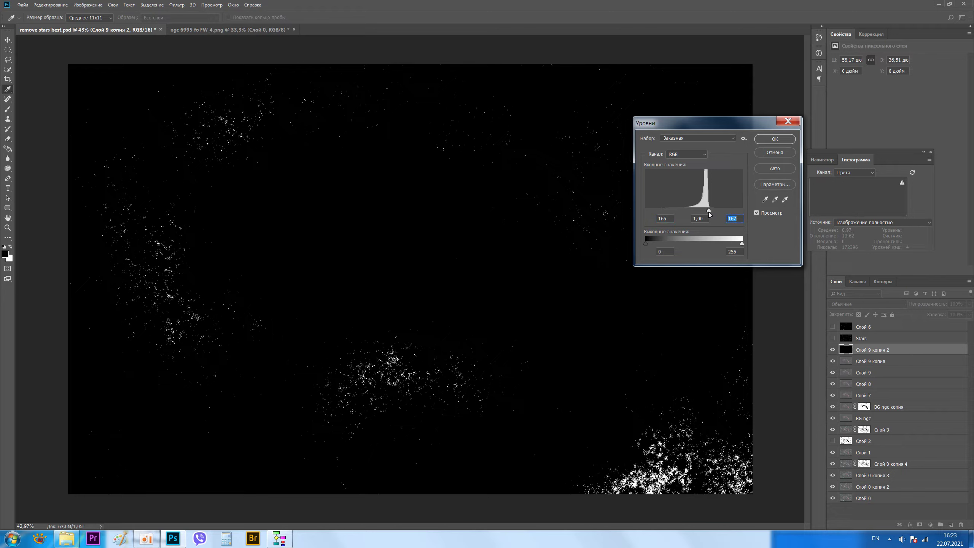
left_click(772, 145)
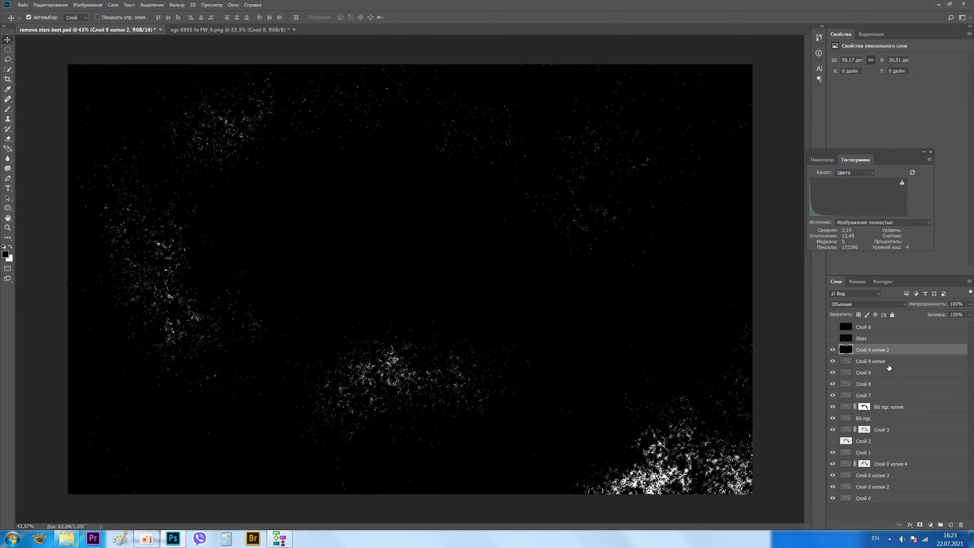
Step: Add a layer mask to Слой 9 копия and paste the star image into it
left_click(853, 348, "ctrl")
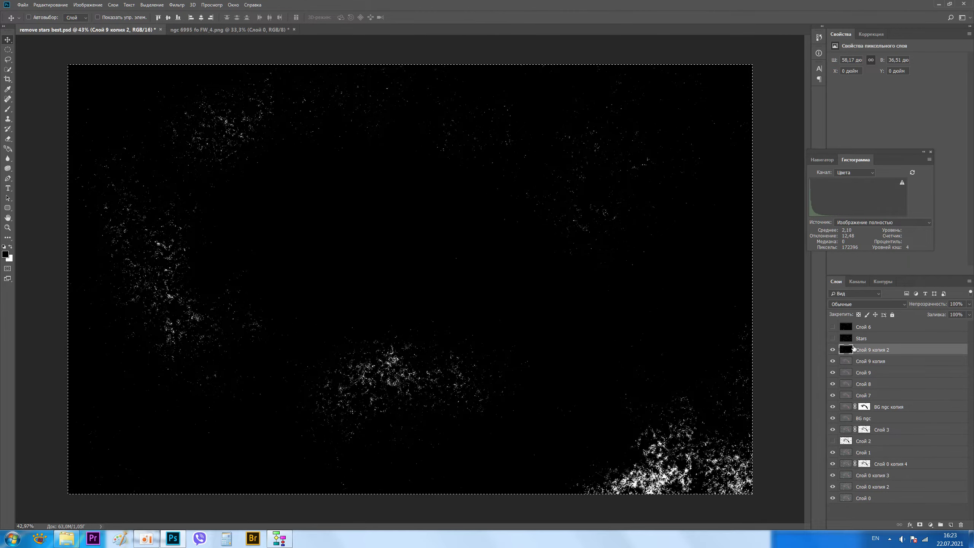
key("ctrl+shift")
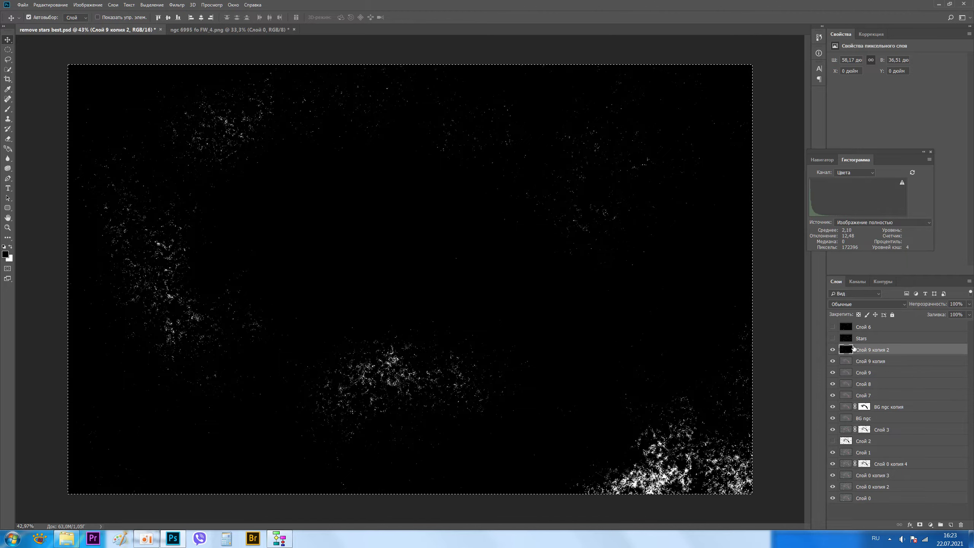
left_click(865, 363)
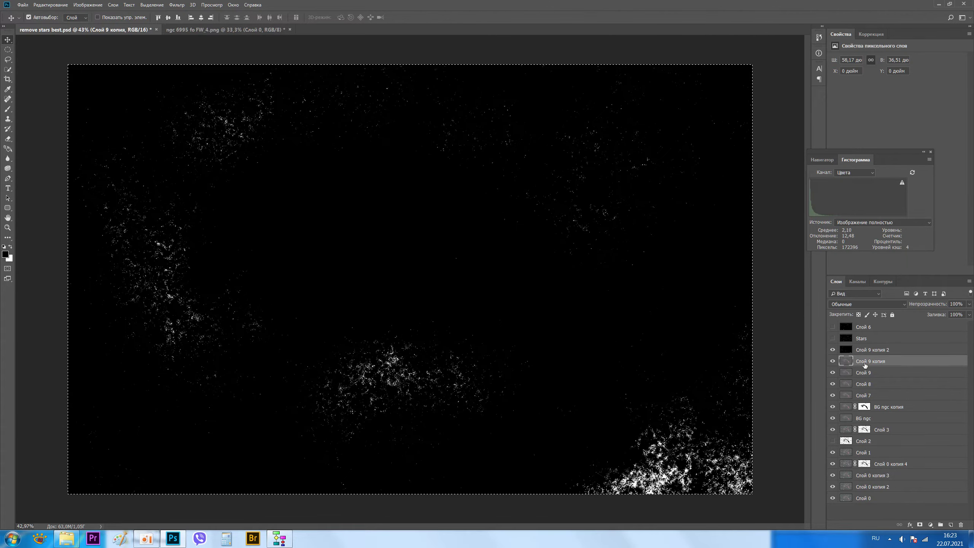
left_click(921, 525)
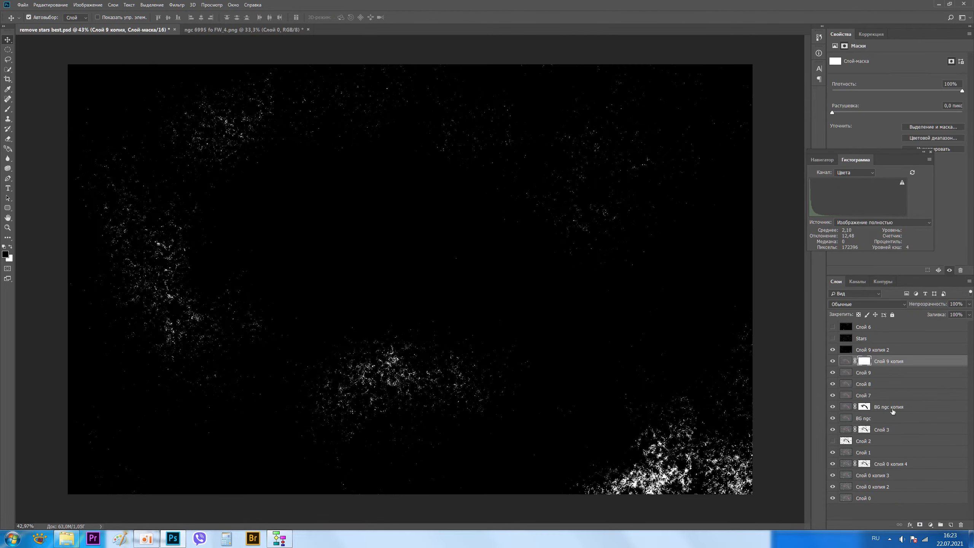
left_click(865, 362, "alt")
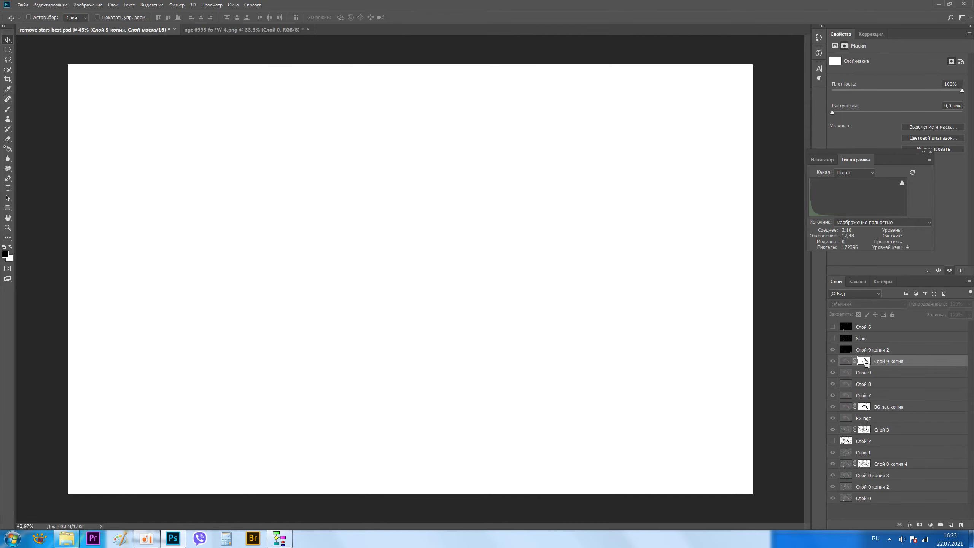
key("ctrl+a")
key("ctrl+v")
left_click(845, 361)
Step: Hide and delete the leftover Слой 9 копия 2 layer
left_click(833, 350)
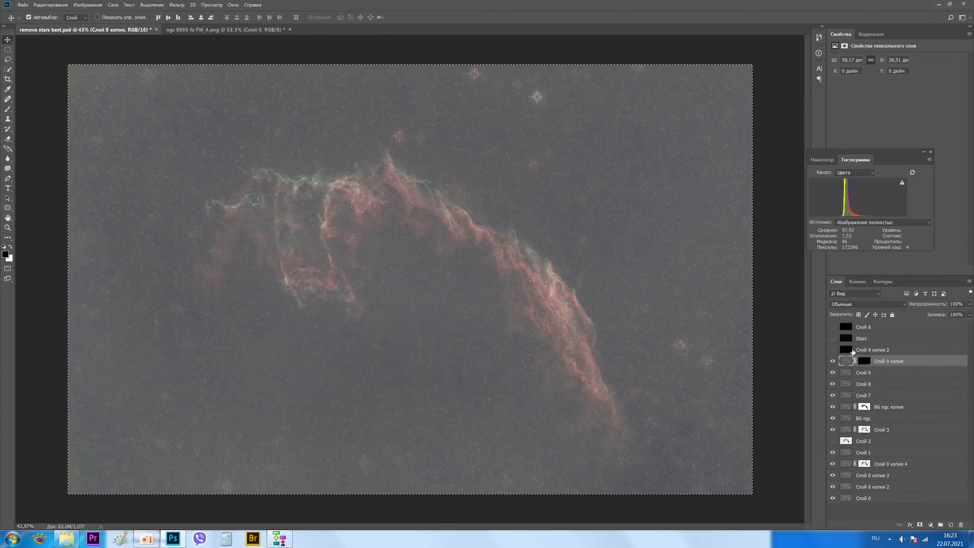
left_click(851, 350)
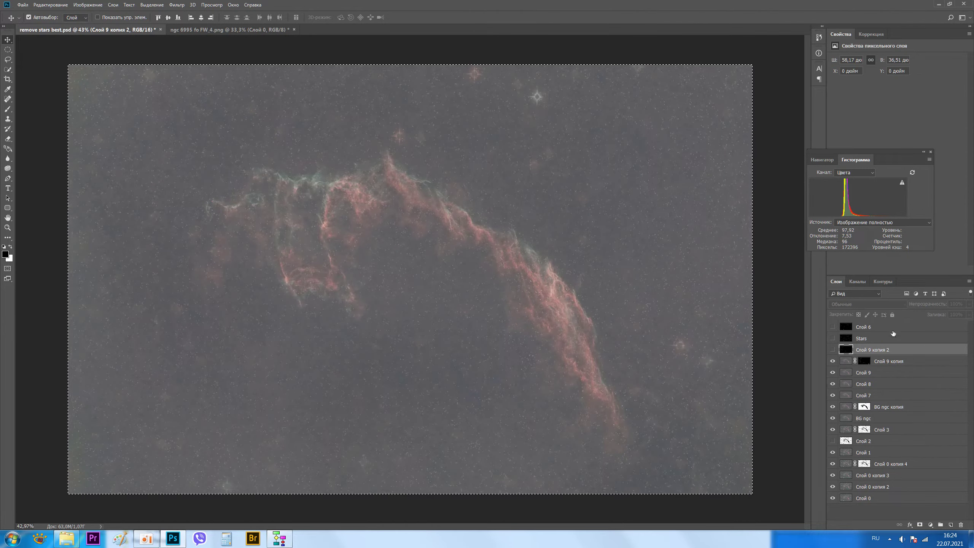
right_click(890, 349)
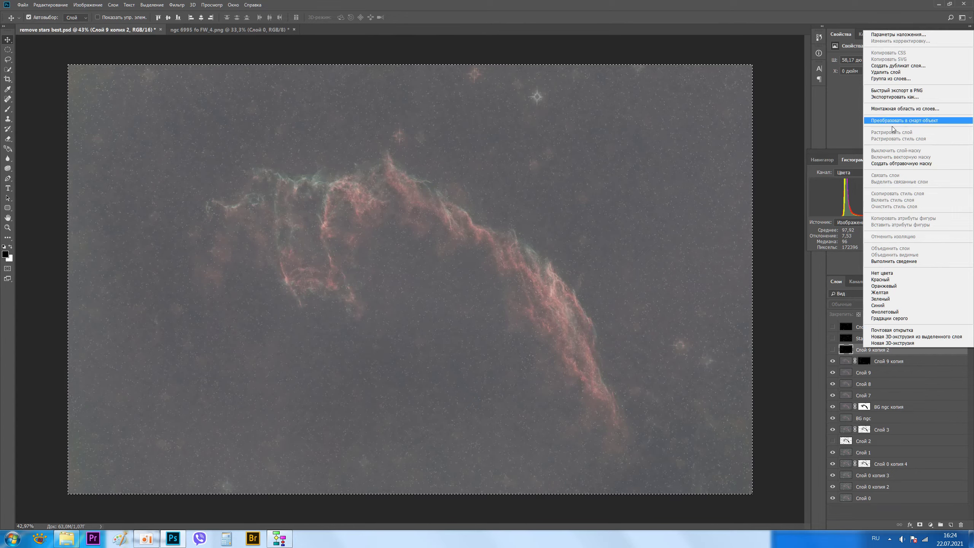
left_click(887, 73)
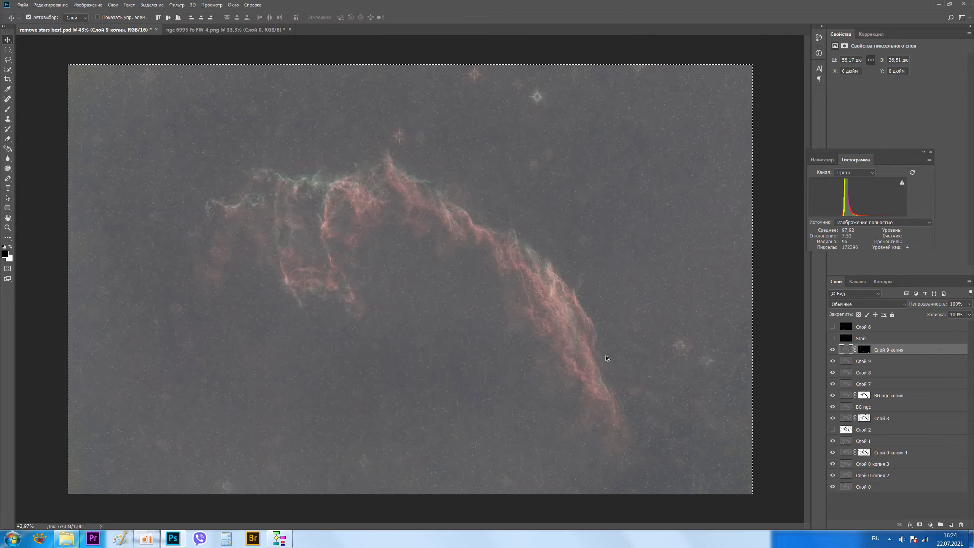
scroll(606, 355, "up", 1)
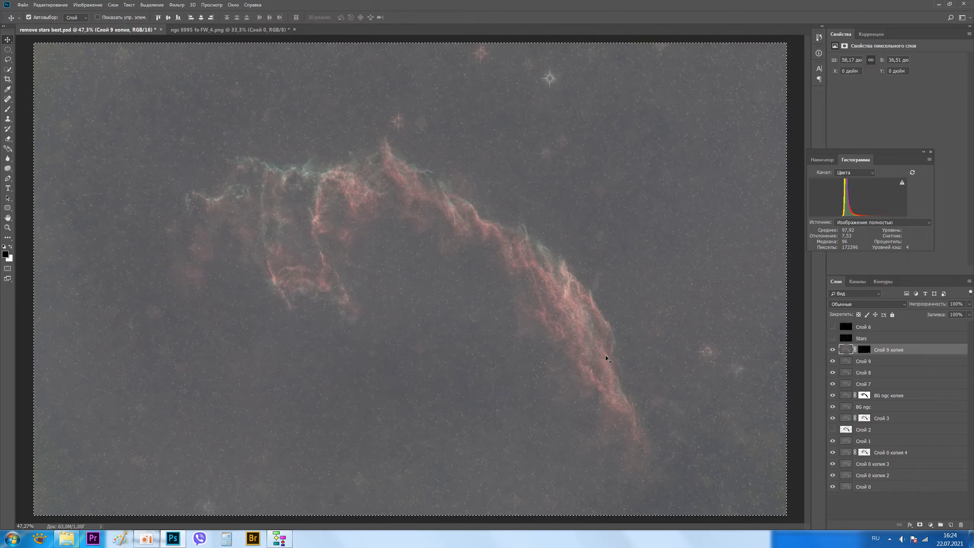
Step: Rough out Levels on Слой 9 копия, trying black, midtone and white input values
key("ctrl+l")
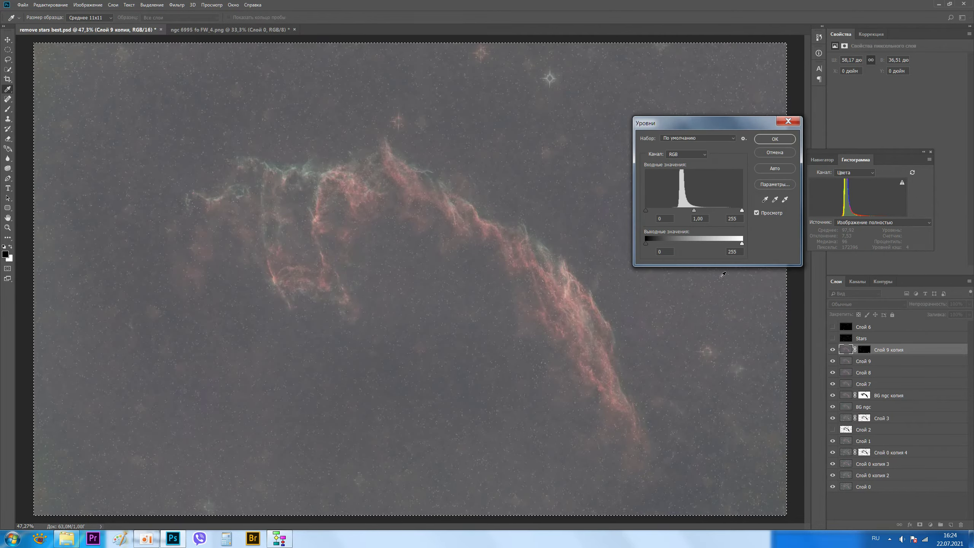
left_click_drag(646, 211, 657, 208)
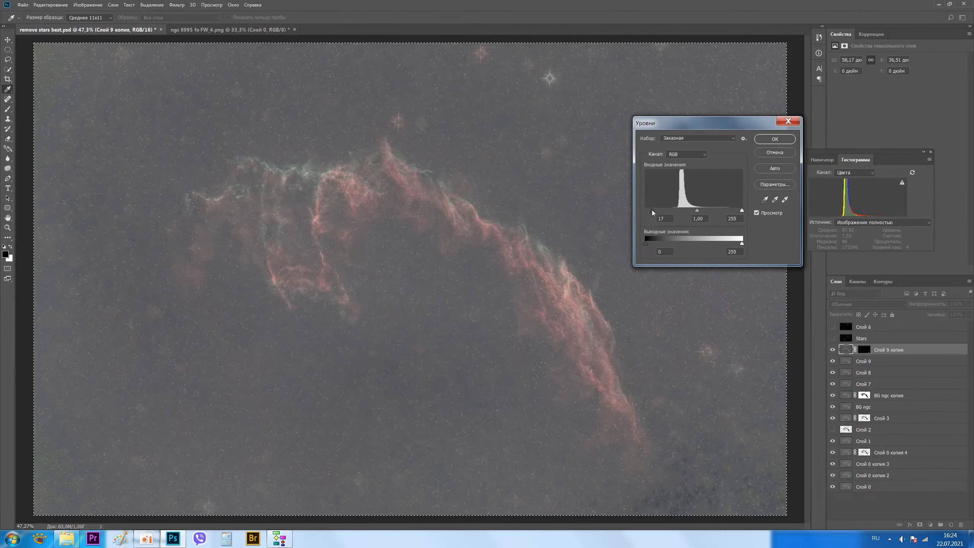
left_click(657, 218)
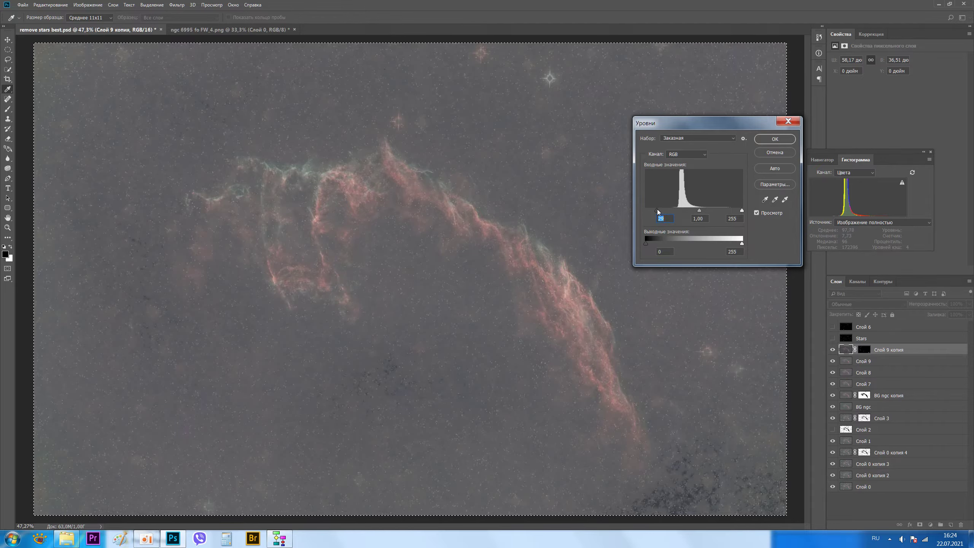
left_click_drag(656, 210, 623, 212)
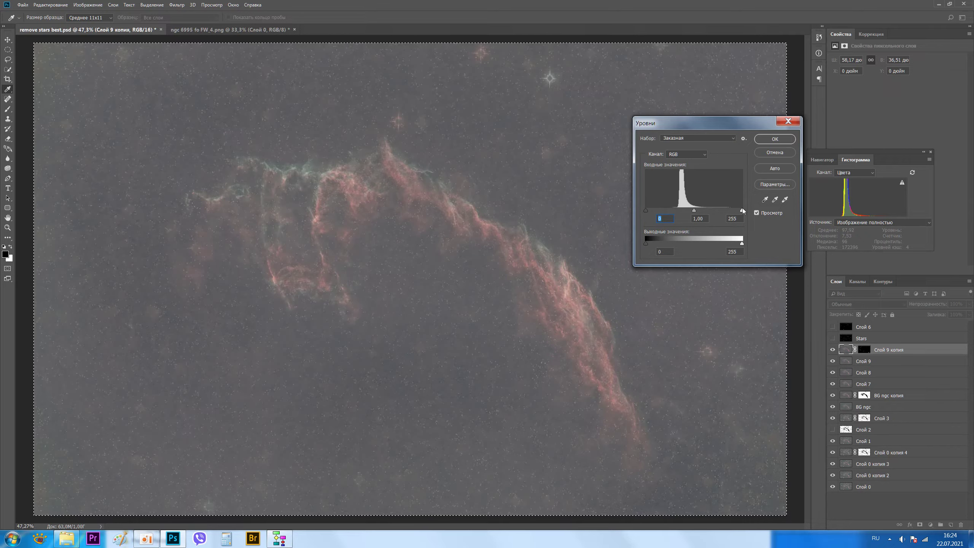
left_click_drag(695, 211, 692, 211)
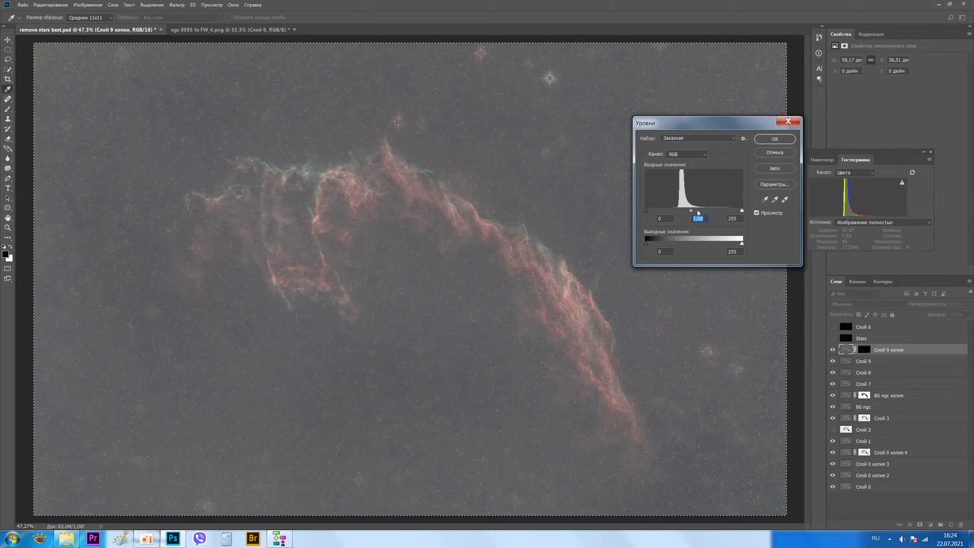
key("shift+Up")
key("Up")
key("Down")
key("Down")
key("Down")
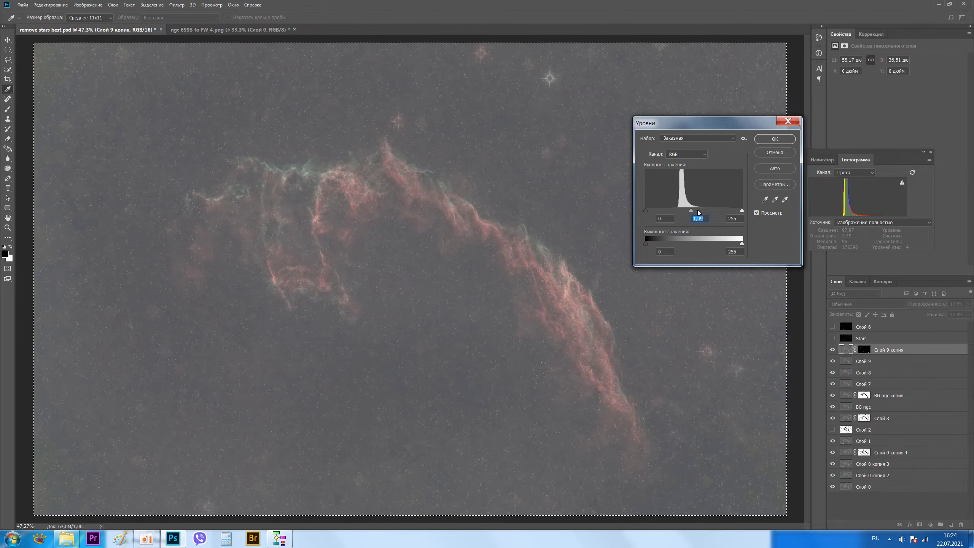
left_click(742, 211)
key("Down")
key("Down")
key("Down")
key("Up")
key("Up")
key("Up")
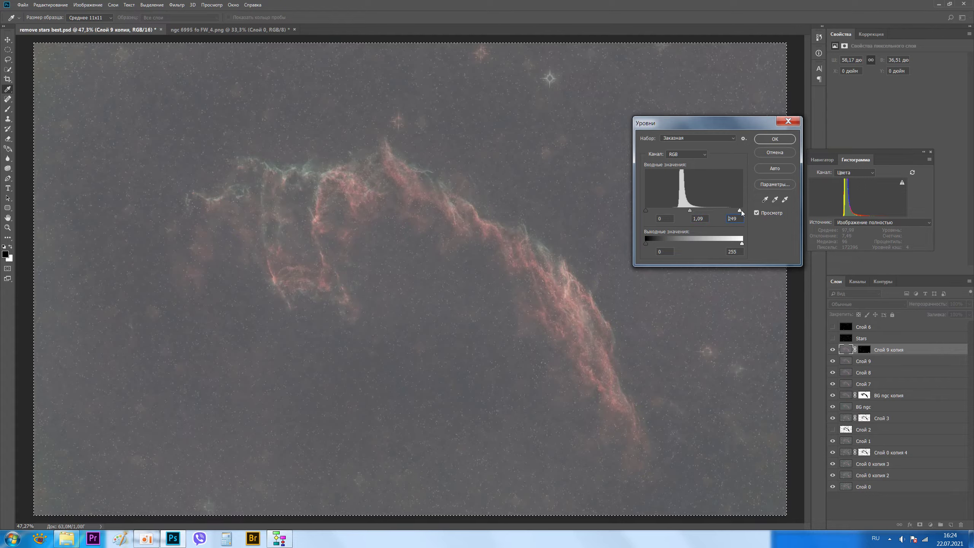
key("Down")
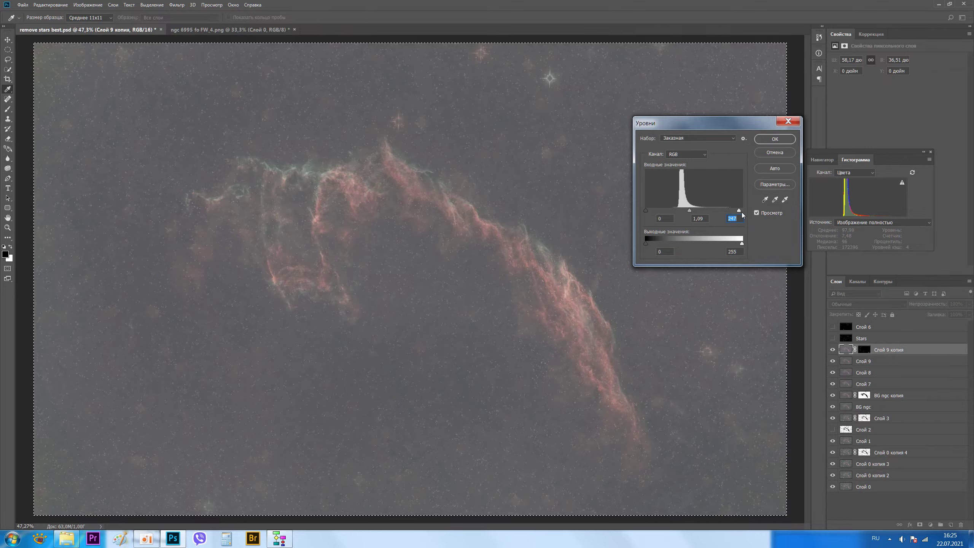
Step: Settle Levels at black 13, midtones about 1,11 and white 247, and apply
left_click(651, 209)
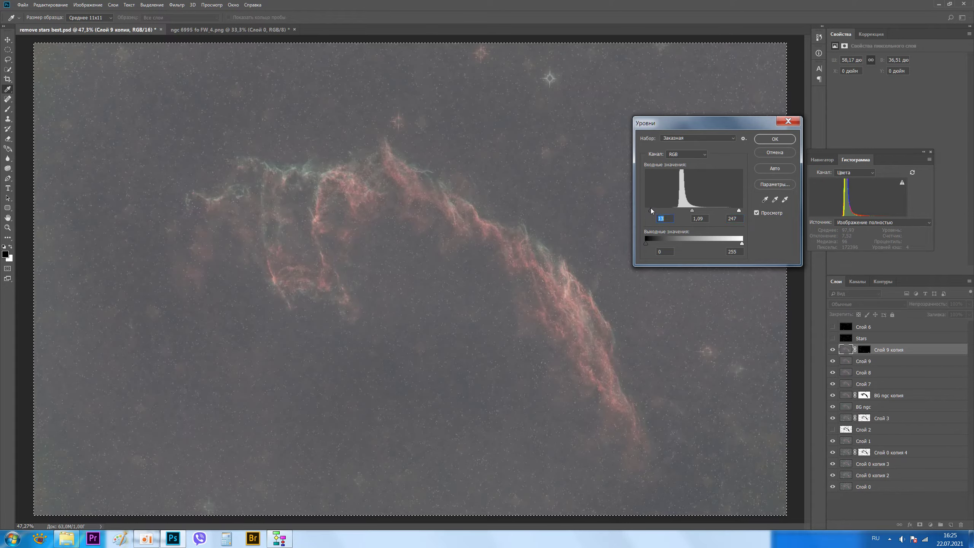
left_click_drag(693, 212, 689, 211)
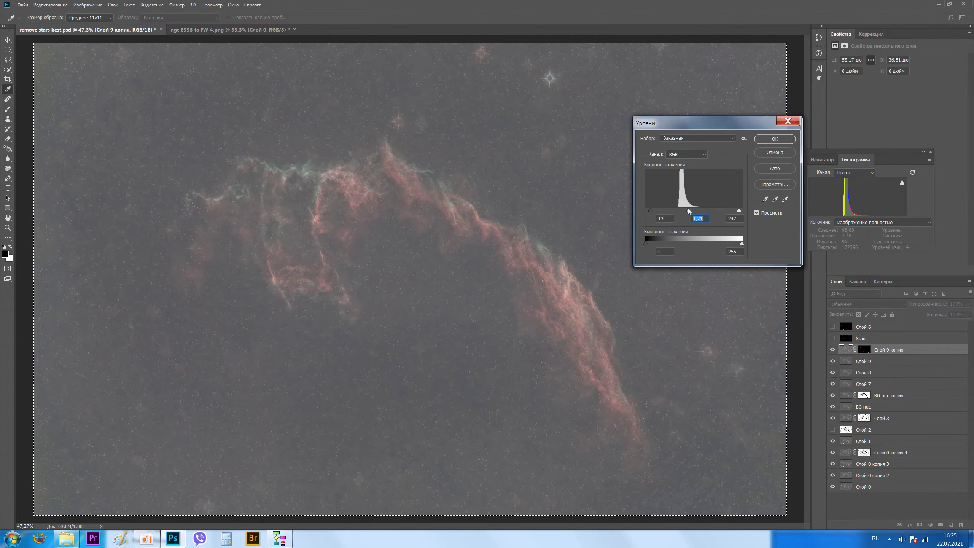
key("Down")
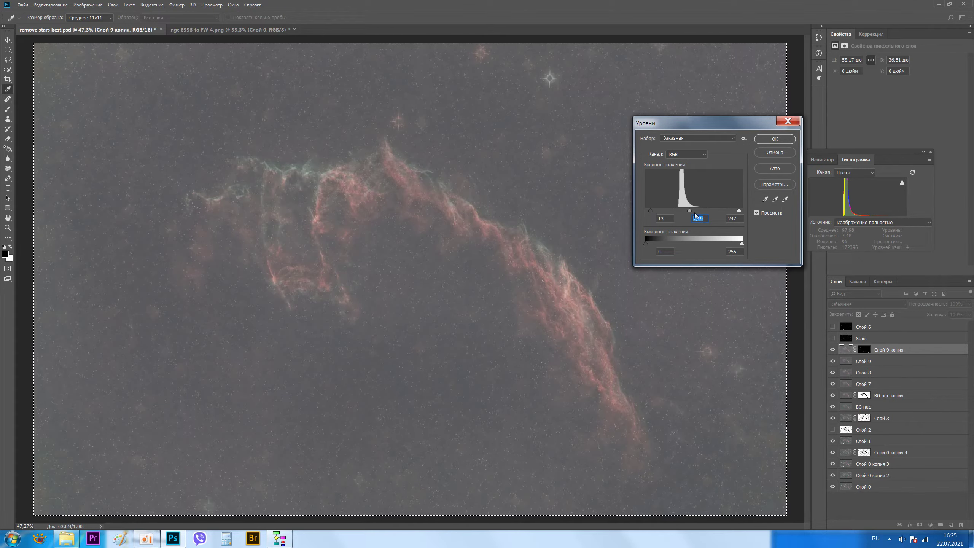
mouse_move(690, 211)
left_mouse_down()
mouse_move(682, 208)
mouse_move(714, 205)
mouse_move(696, 211)
left_mouse_up()
key("shift+Up")
key("Up")
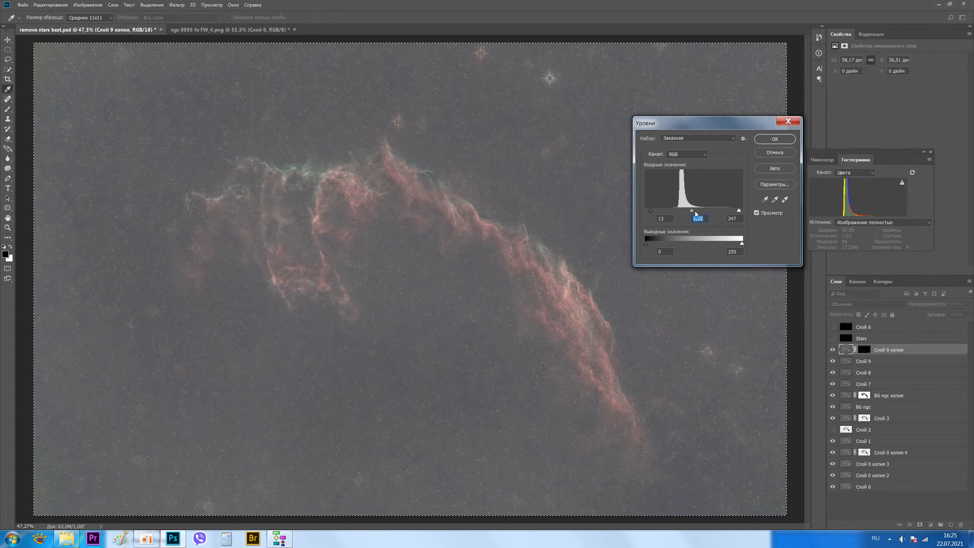
key("Down")
key("Down")
key("Down")
key("Up")
key("Up")
key("Up")
key("Up")
key("Up")
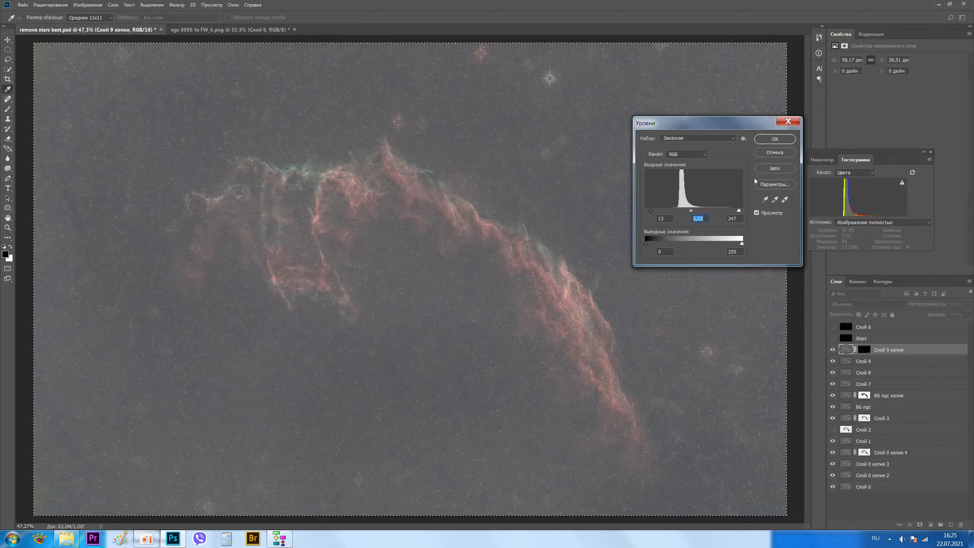
left_click(776, 140)
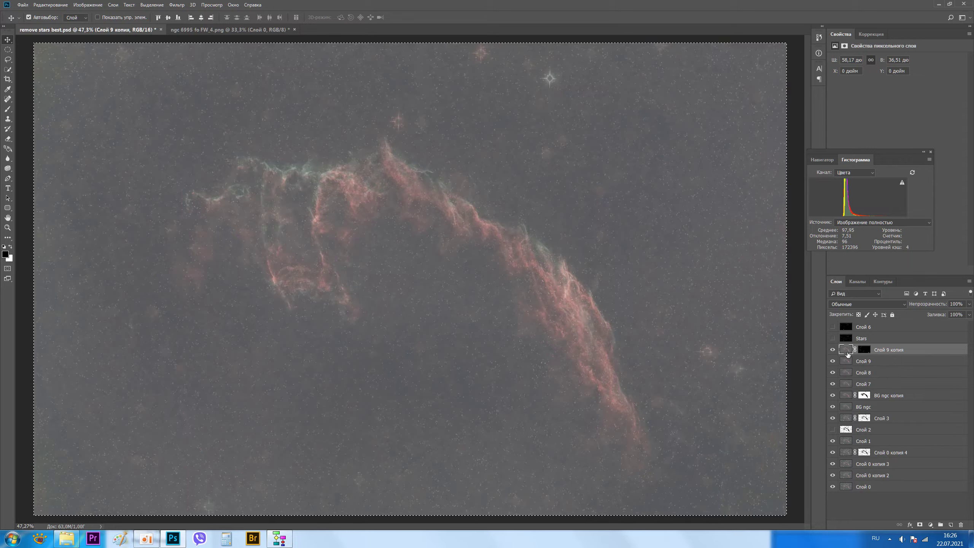
Step: Stamp all visible layers into a new merged layer, Слой 12, and bring up Levels for it
key("ctrl")
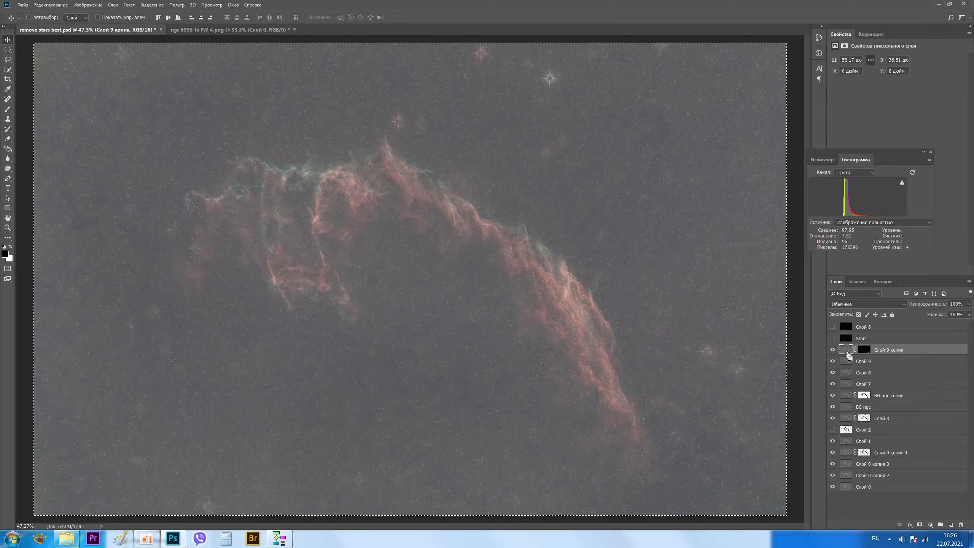
key("ctrl+v")
key("ctrl+v")
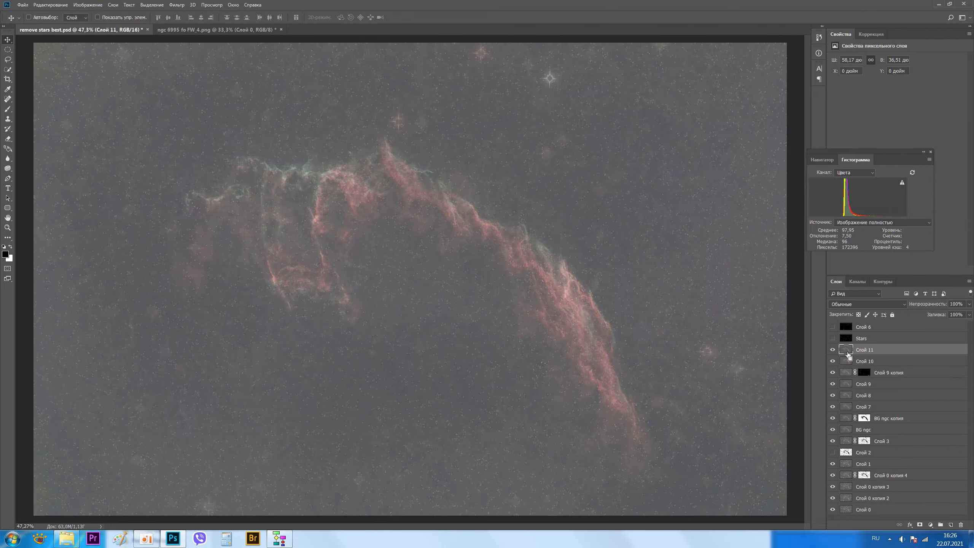
key("ctrl+v")
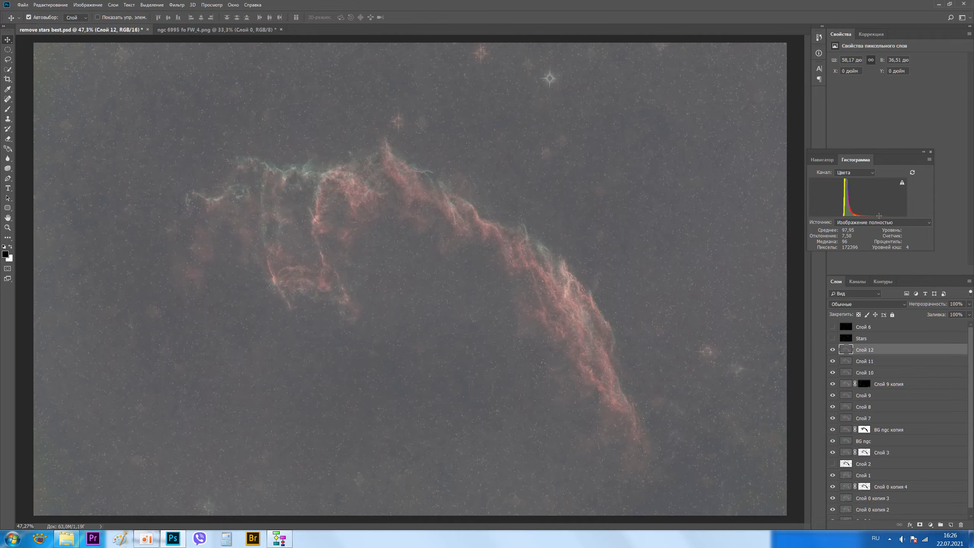
key("ctrl")
key("ctrl+l")
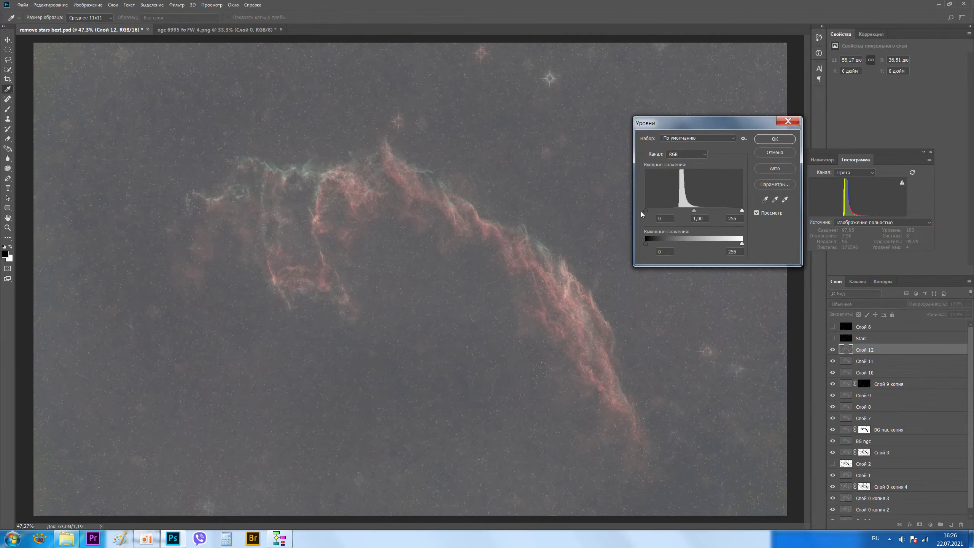
Step: Apply Levels to Слой 12 with inputs 65 / 1,00 / 222, darkening the sky
left_click_drag(708, 127, 828, 113)
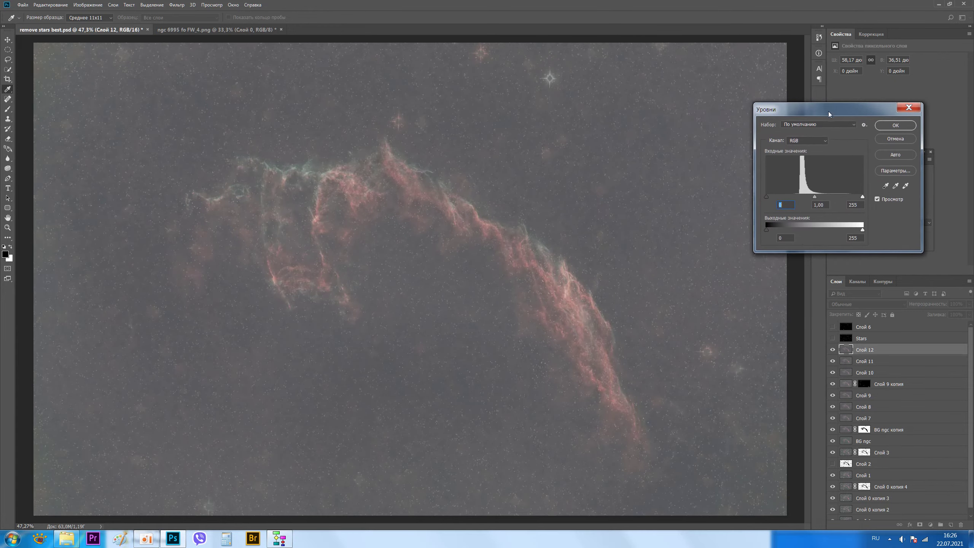
left_click_drag(766, 197, 767, 198)
key("shift+Up")
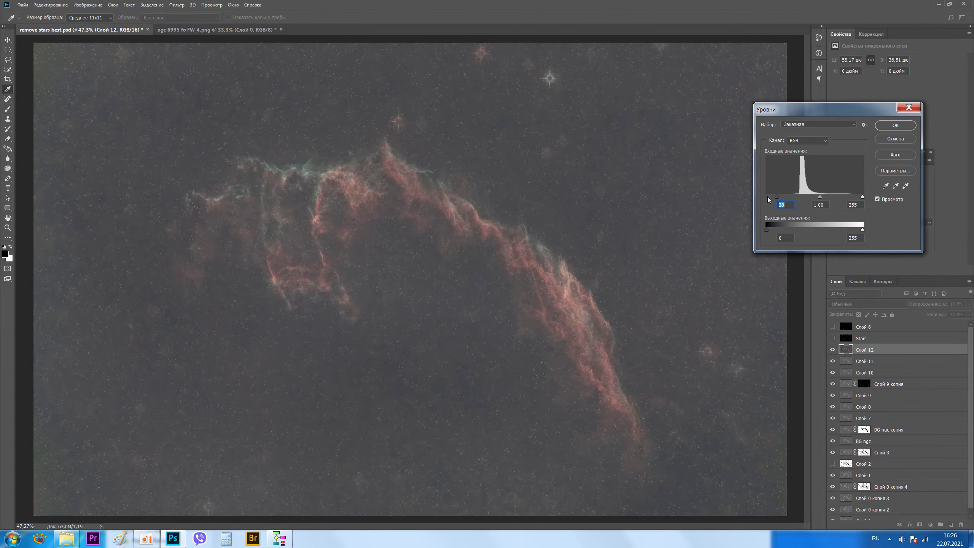
key("Up")
key("Up")
key("Up")
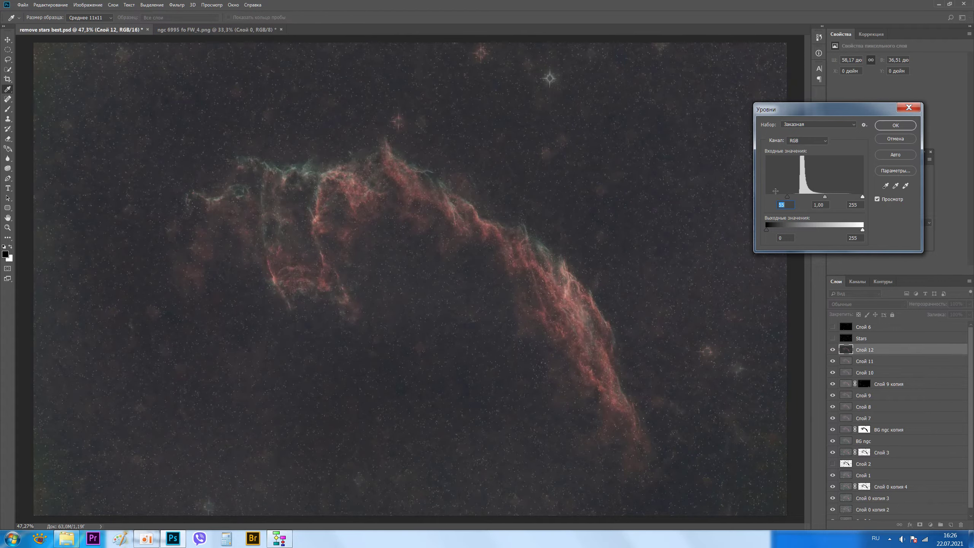
left_click_drag(862, 196, 851, 197)
left_click_drag(788, 197, 794, 199)
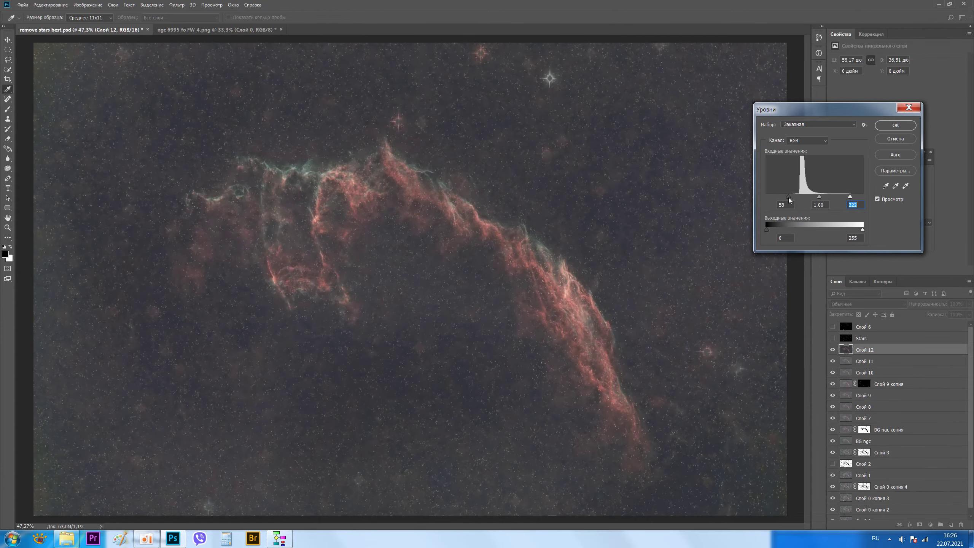
left_click(793, 199)
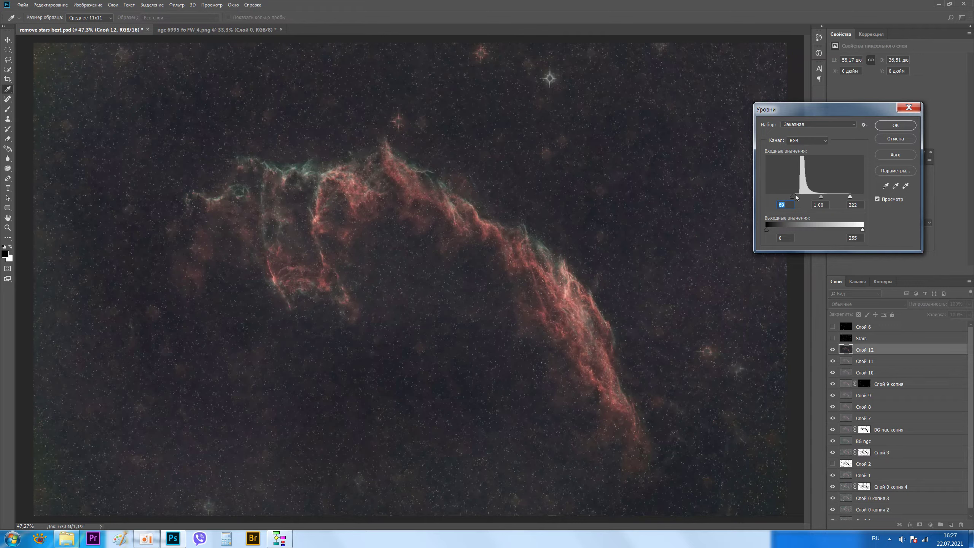
left_click_drag(795, 197, 797, 198)
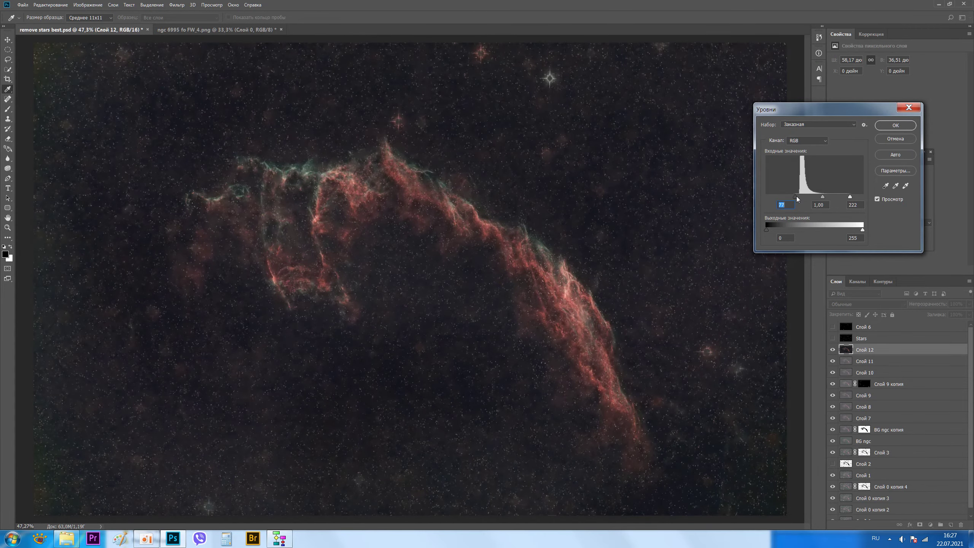
left_click_drag(798, 198, 798, 198)
key("Down")
key("Down")
key("Down")
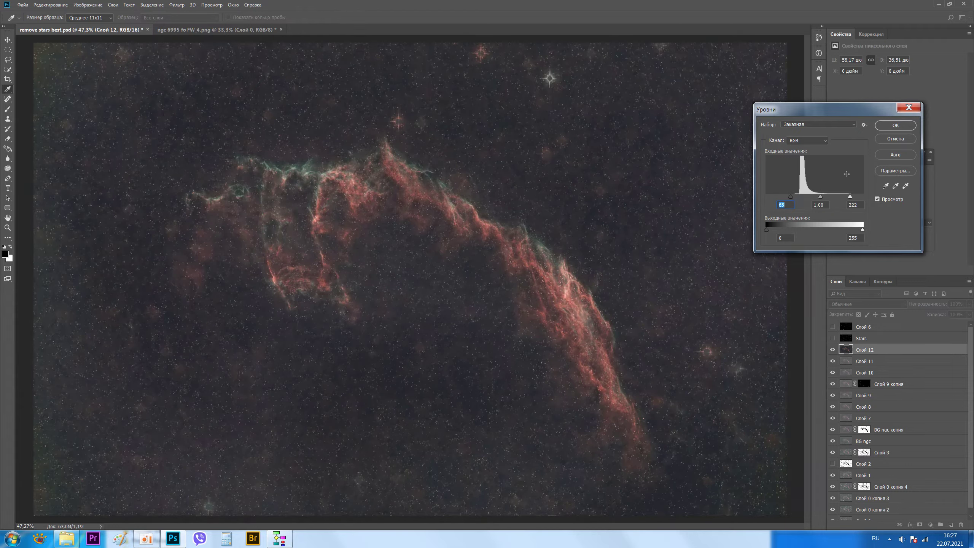
left_click(889, 124)
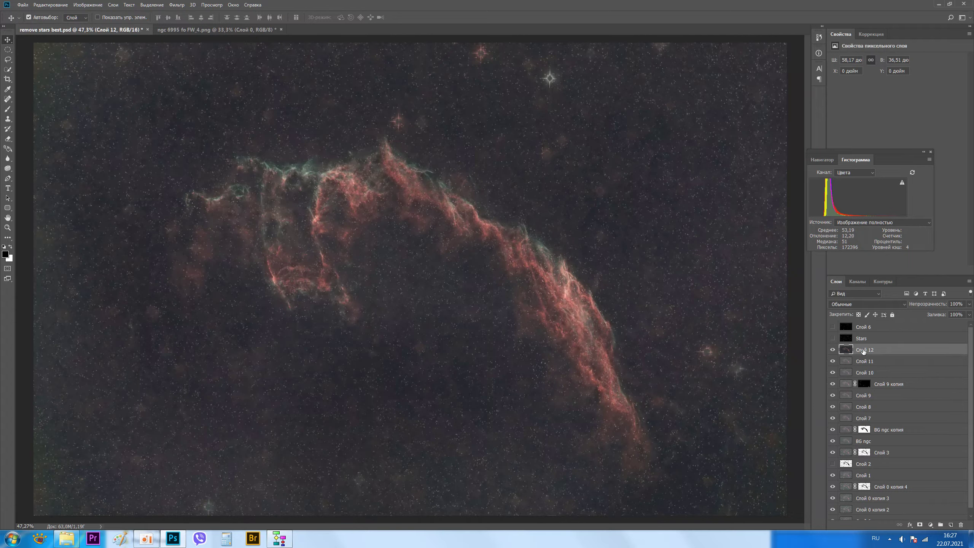
Step: Duplicate Слой 12 and darken the copy with Levels: black input ~15, gamma 0,98
mouse_move(863, 351)
left_mouse_down()
mouse_move(862, 339)
mouse_move(859, 353)
left_mouse_up()
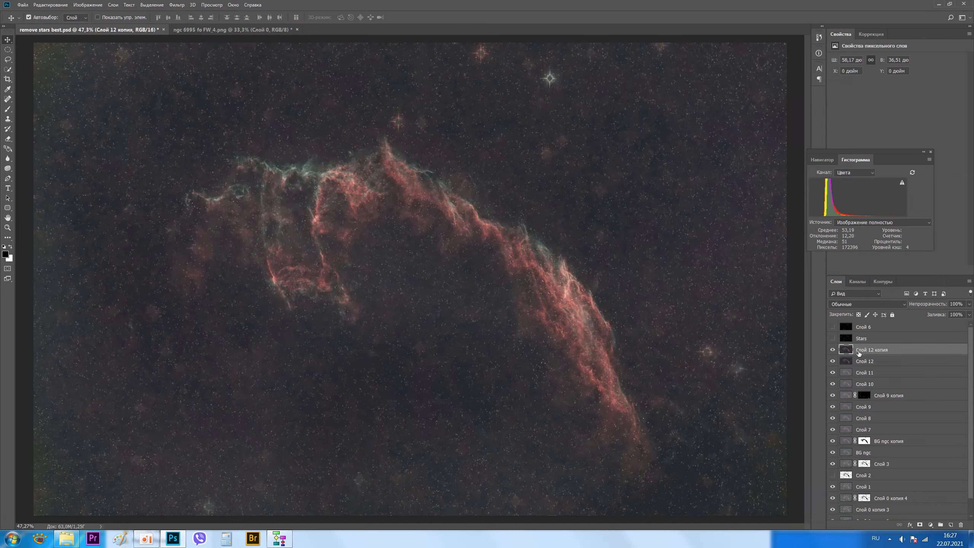
key("ctrl+l")
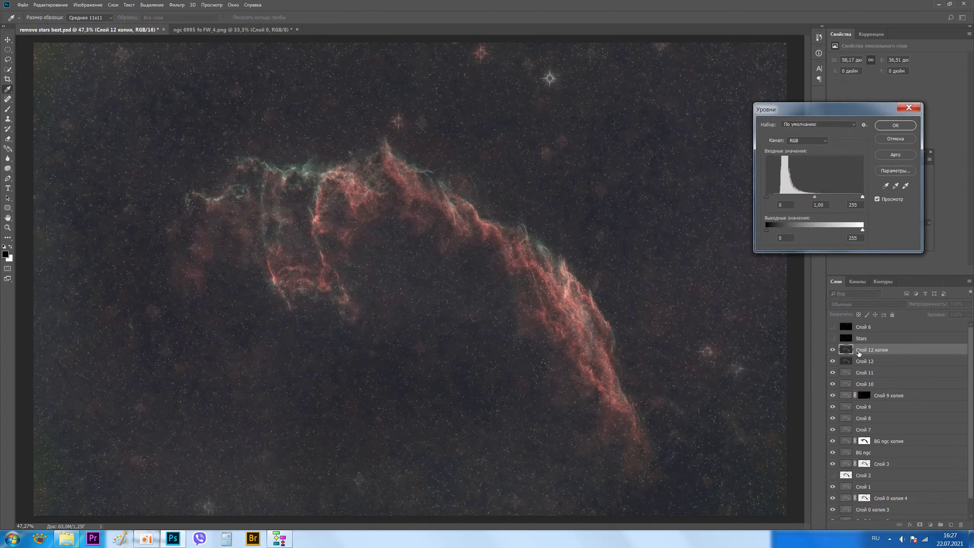
left_click_drag(766, 197, 768, 197)
key("Up")
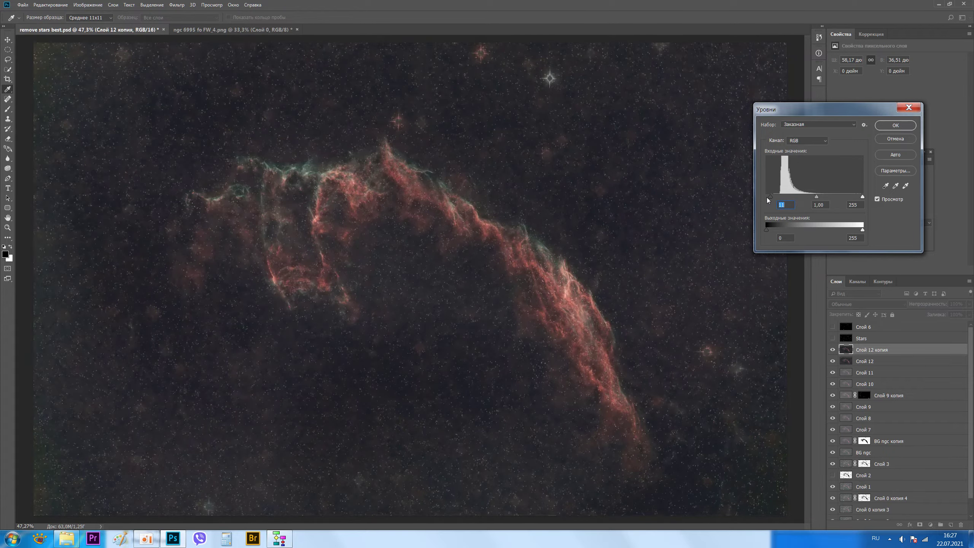
key("Up")
key("Up")
key("Tab")
key("Down")
key("Down")
key("Down")
left_click(894, 130)
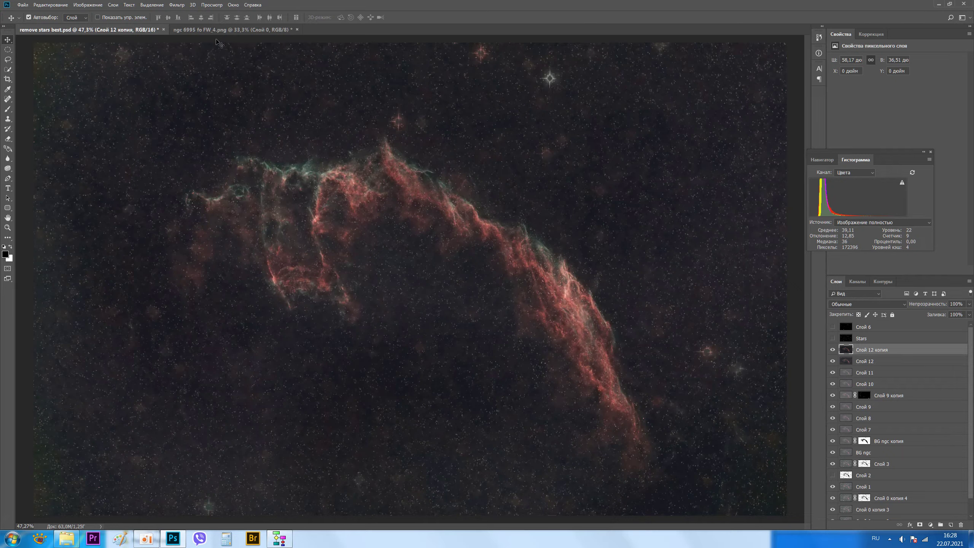
left_click(95, 5)
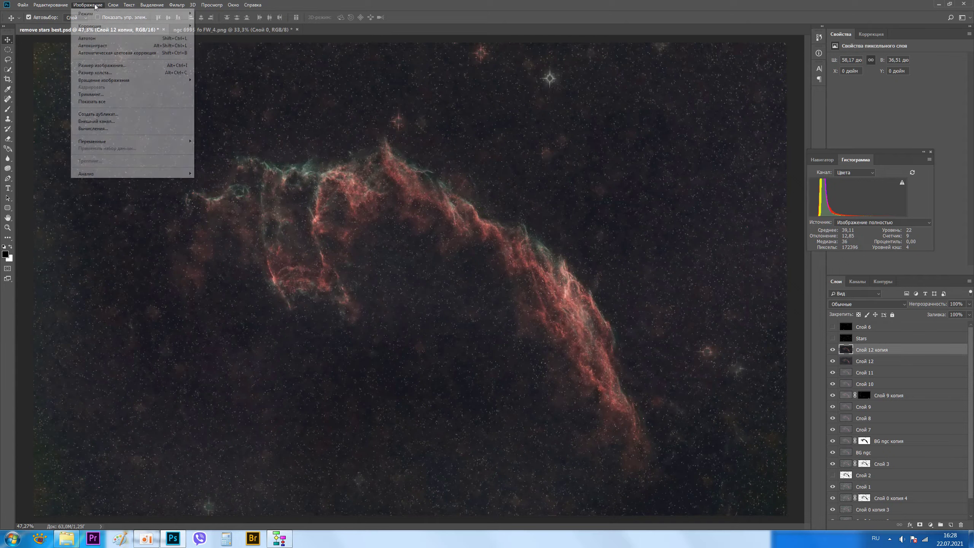
mouse_move(114, 26)
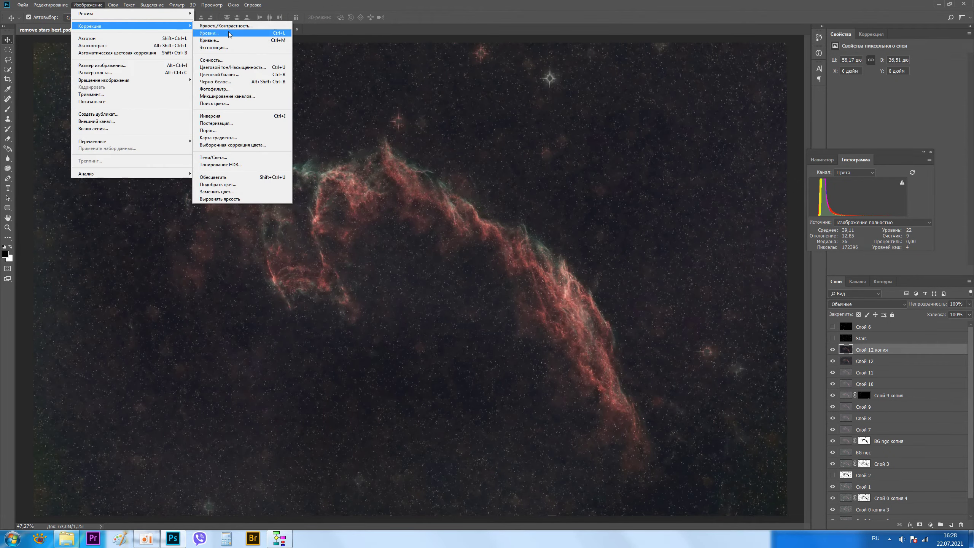
left_click(229, 47)
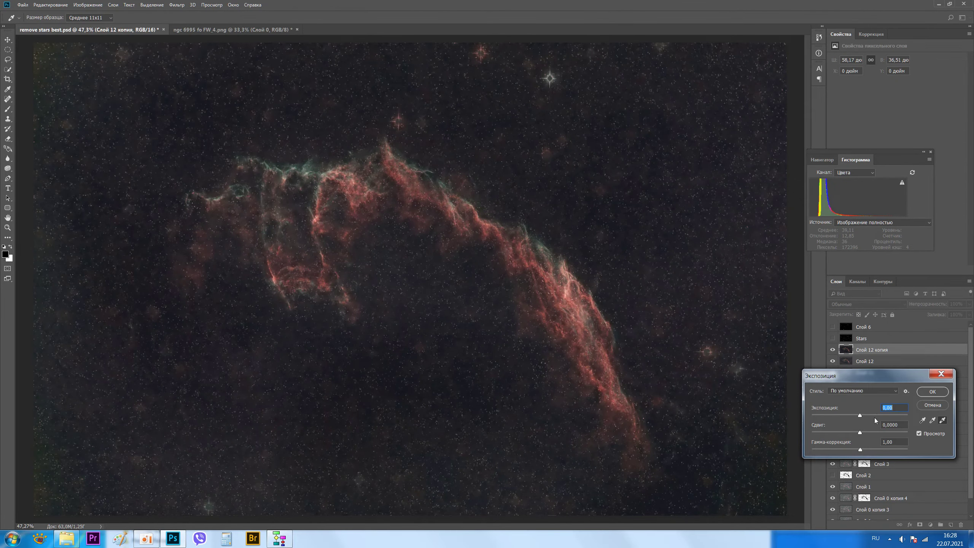
mouse_move(860, 432)
left_mouse_down()
mouse_move(877, 432)
mouse_move(868, 432)
left_mouse_up()
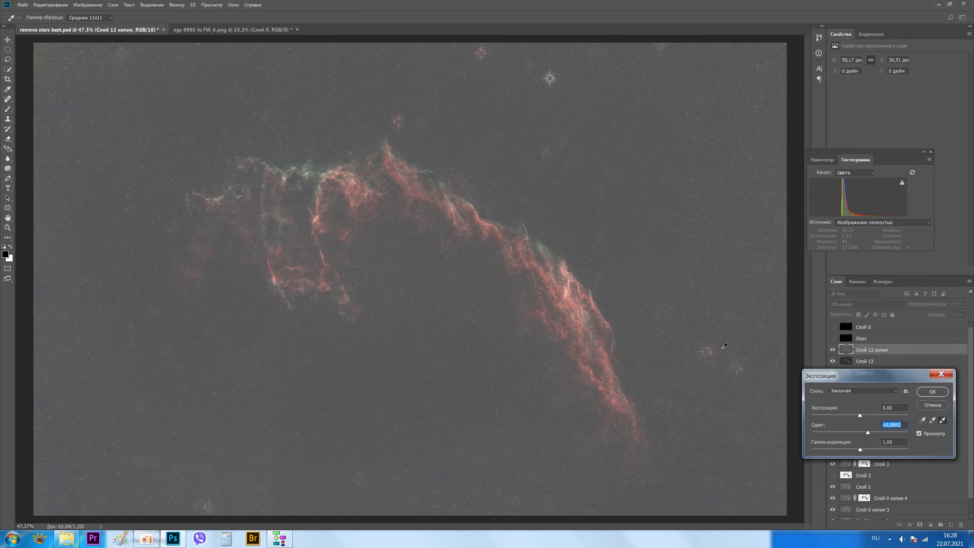
left_click_drag(867, 433, 862, 431)
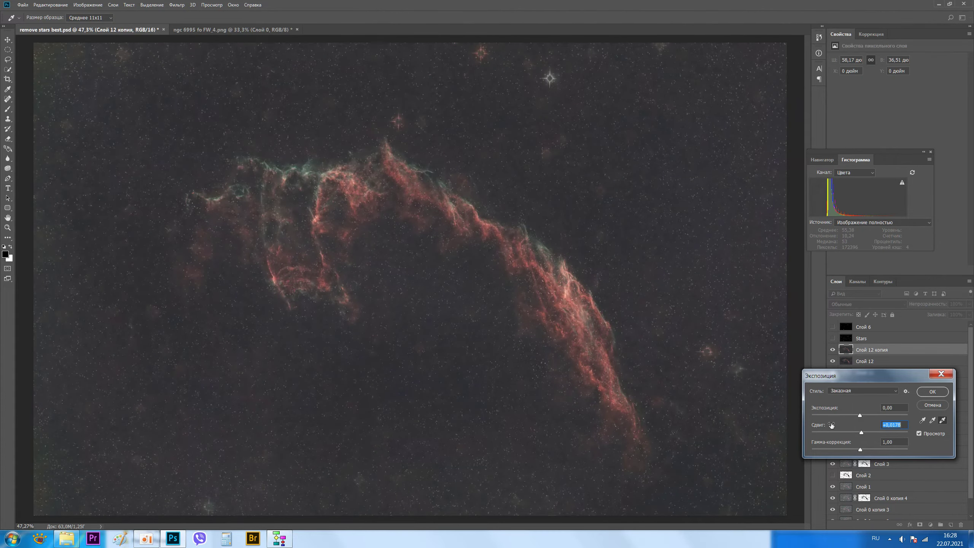
type("0")
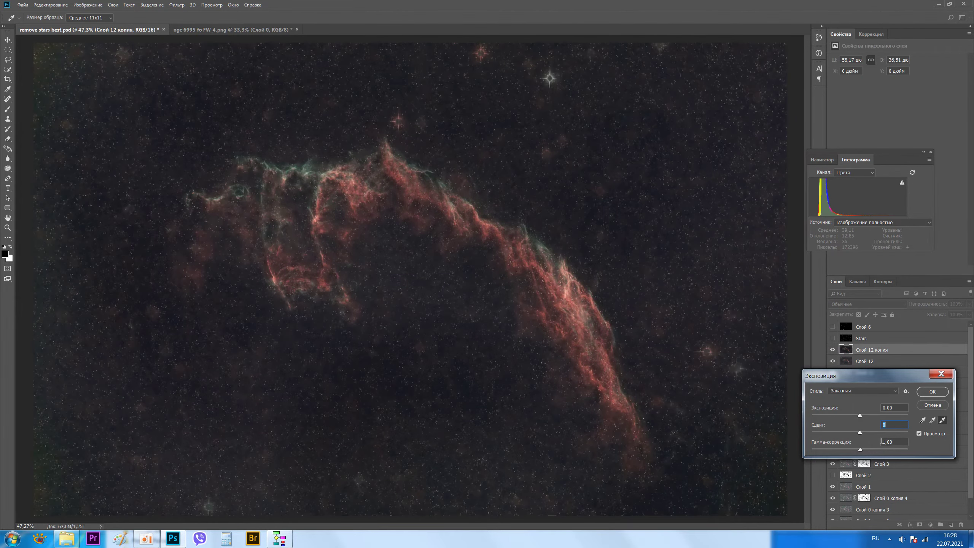
left_click(860, 433)
left_click(860, 434)
left_click(860, 435)
left_click_drag(860, 434, 860, 434)
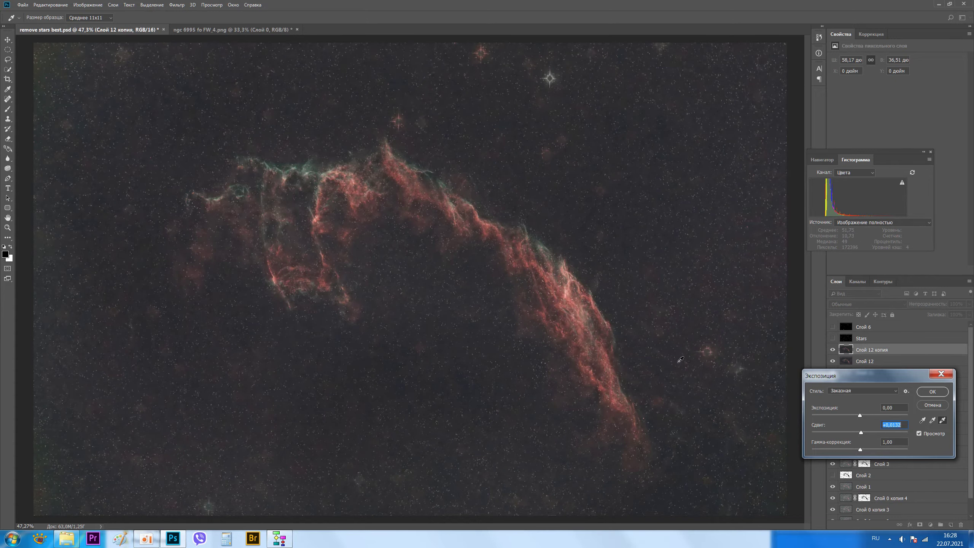
left_click_drag(862, 431, 863, 451)
key("Up")
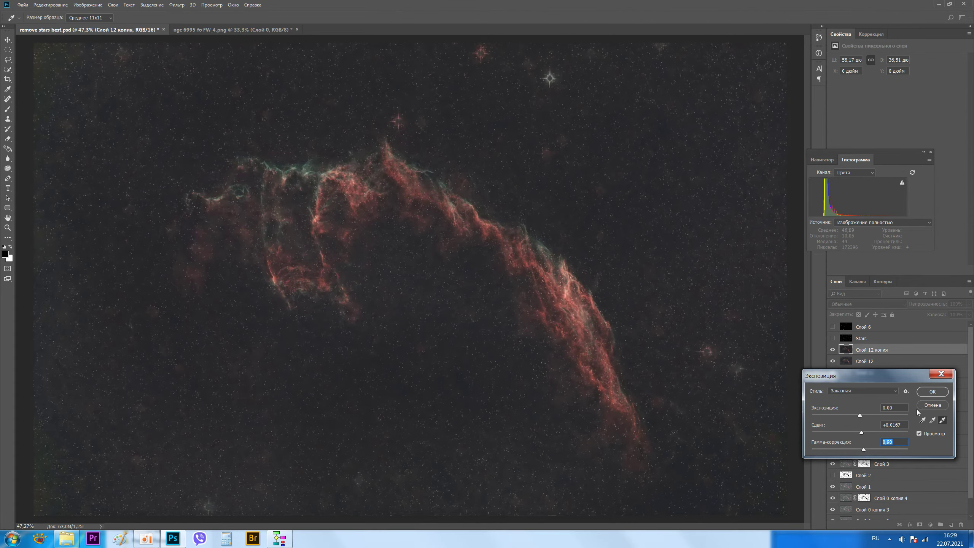
left_click(922, 408)
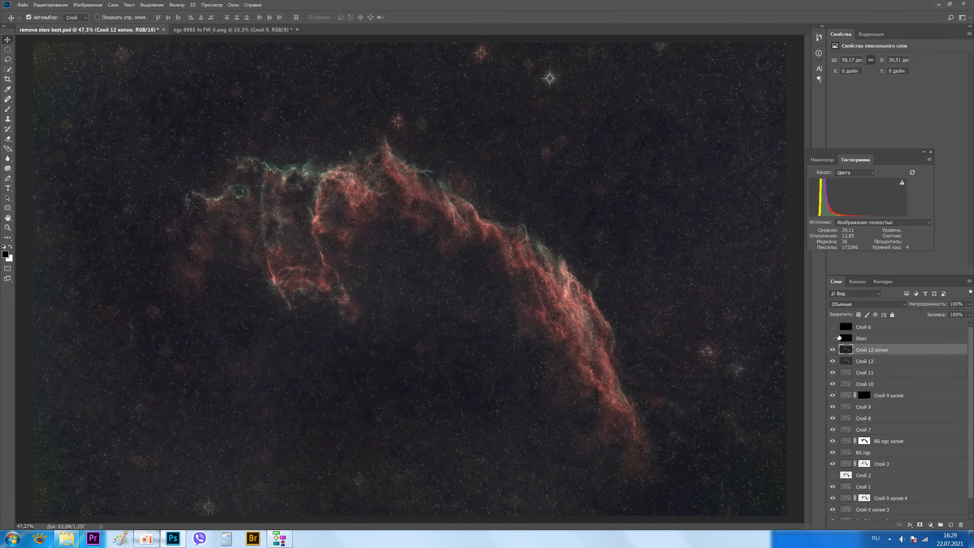
Step: Compare the image with and without the Stars layer, leave it hidden, and duplicate Слой 12 копия
left_click(832, 339)
left_click(833, 339)
left_click(832, 339)
left_click(832, 338)
left_click(832, 339)
left_click(832, 339)
left_click_drag(876, 353, 878, 344)
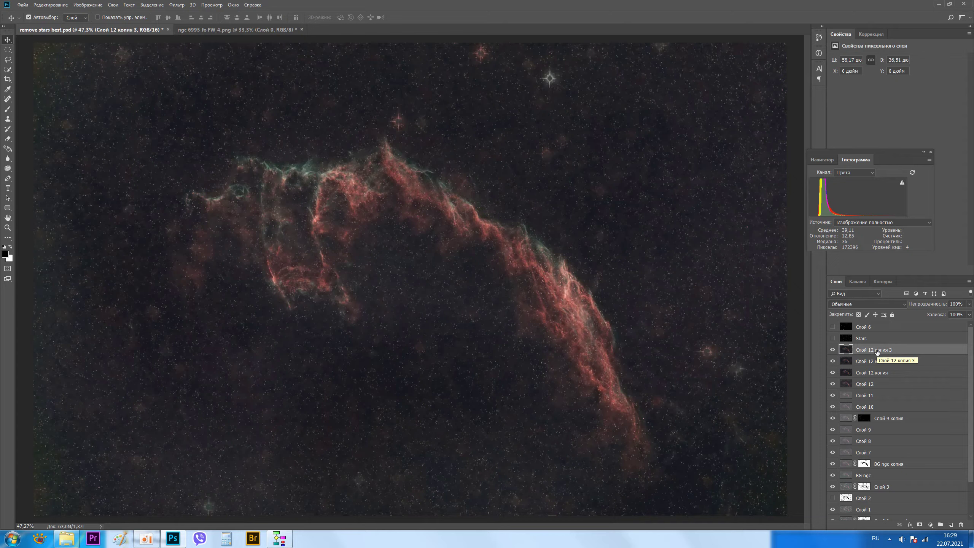
Step: Desaturate and invert the top copy, Слой 12 копия 3
key("ctrl")
key("ctrl+shift+u")
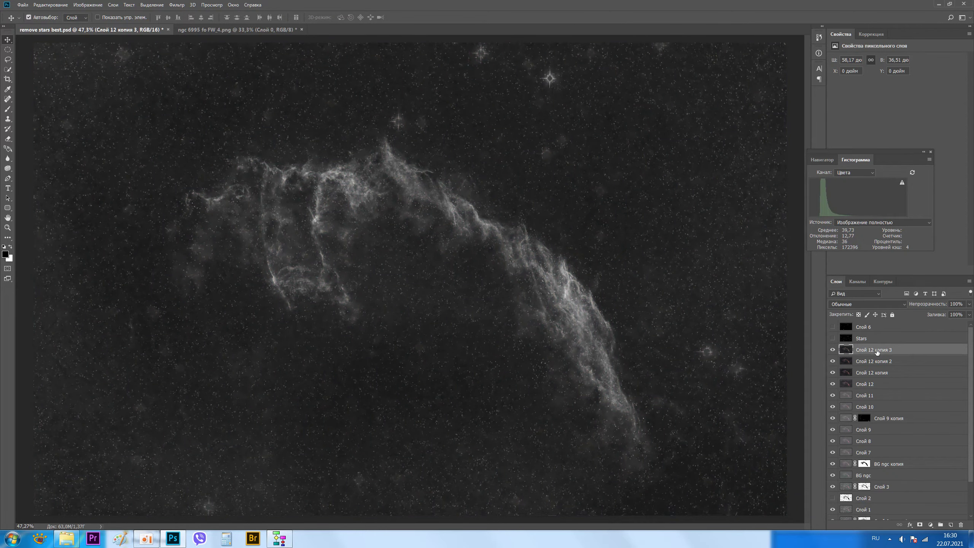
key("ctrl+i")
Step: Clip its Levels to 193 / 1,00 / 207 for a stark black-on-white nebula
key("ctrl+l")
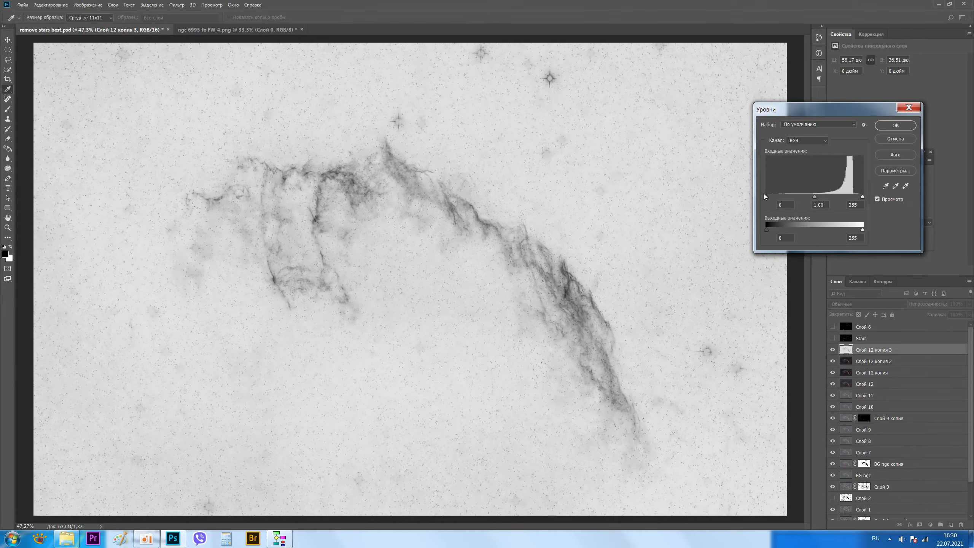
left_click_drag(766, 197, 846, 197)
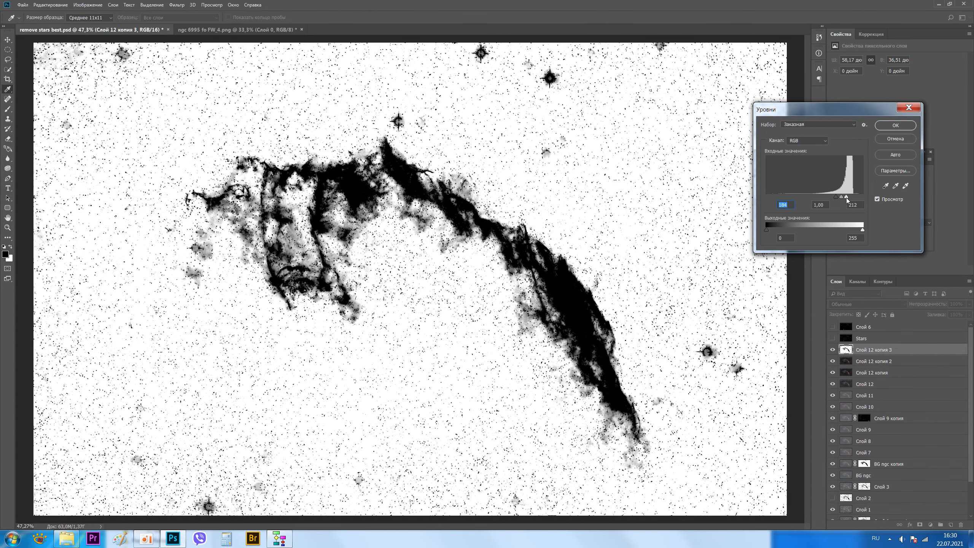
left_click(837, 198)
left_click_drag(847, 198, 842, 197)
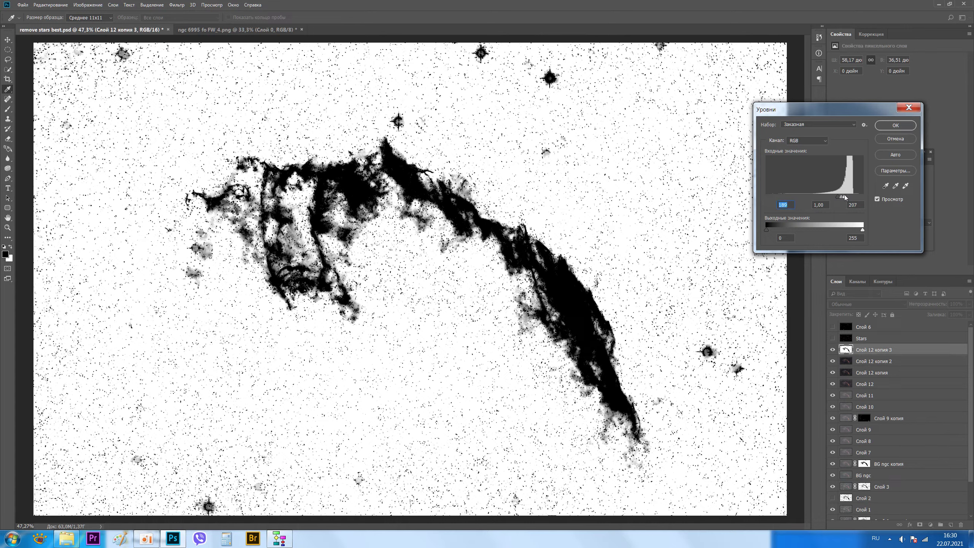
left_click_drag(846, 198, 845, 197)
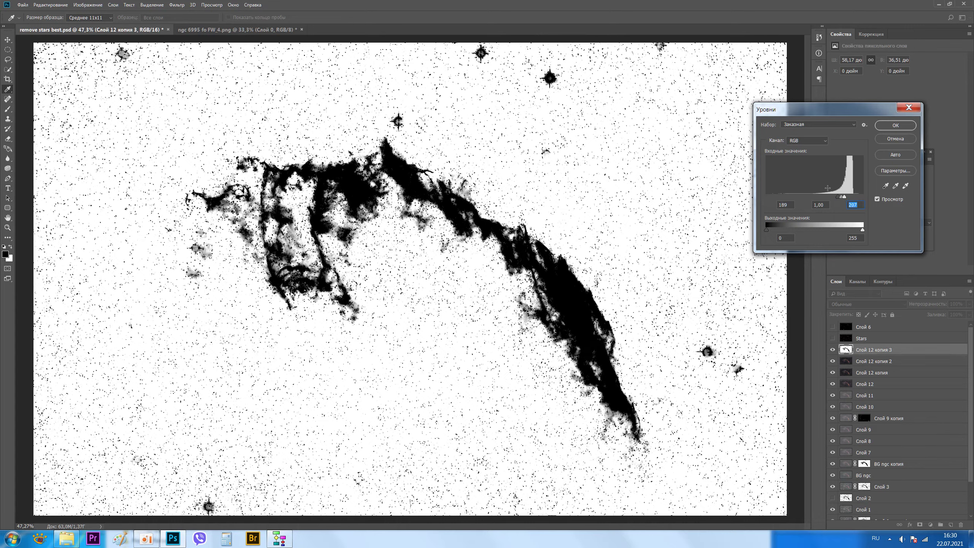
left_click_drag(837, 197, 838, 197)
key("Up")
key("Up")
key("Up")
key("Up")
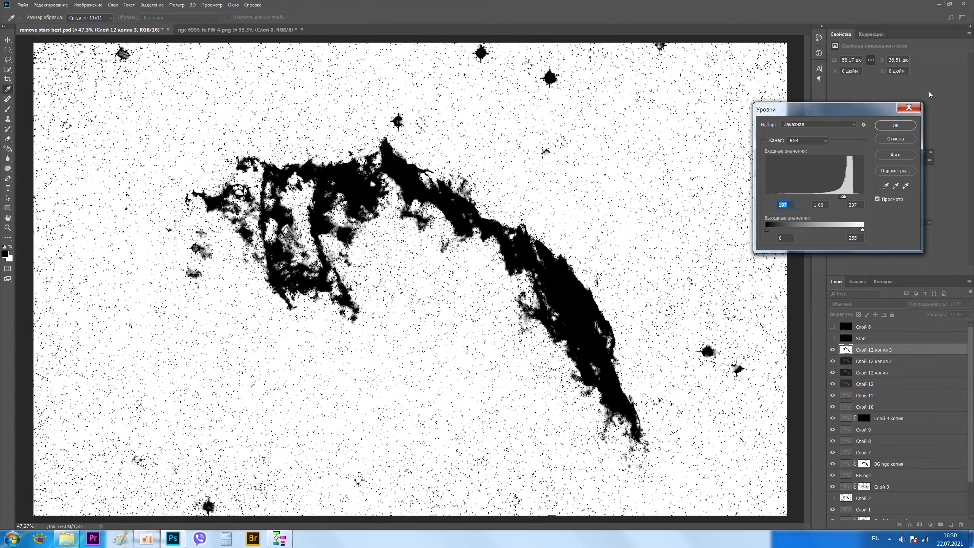
left_click(904, 126)
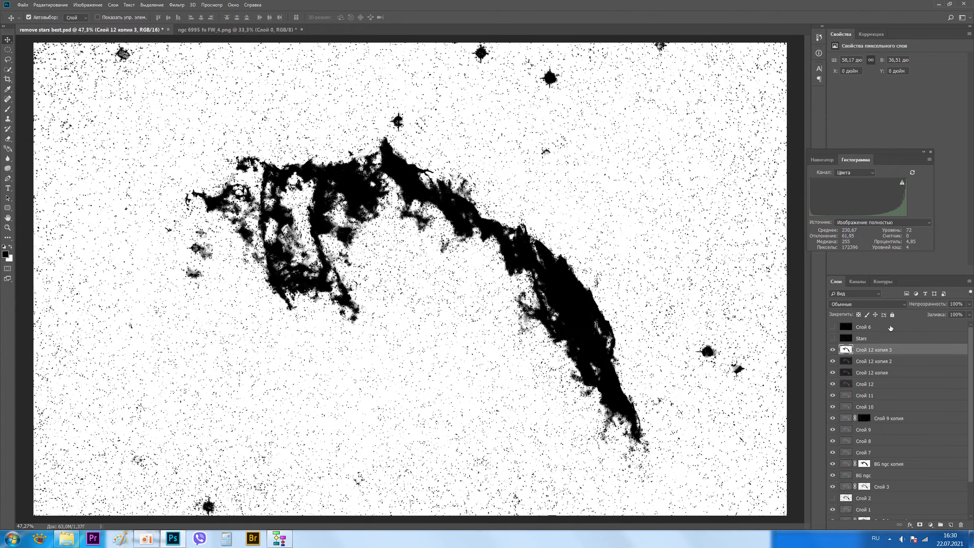
Step: Paste the black-and-white image into a new layer mask on Слой 12 копия 2, then hide Слой 12 копия 3
key("ctrl+a")
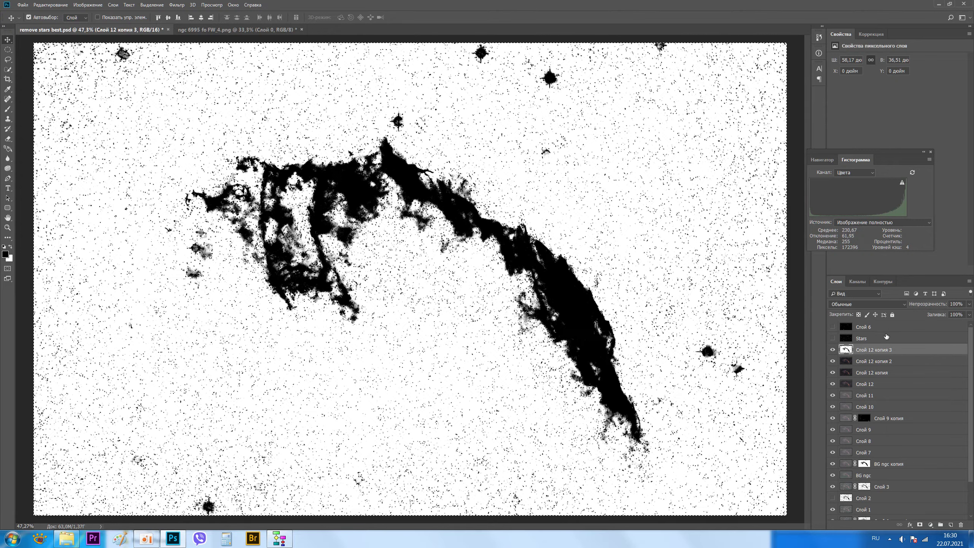
key("ctrl+shift")
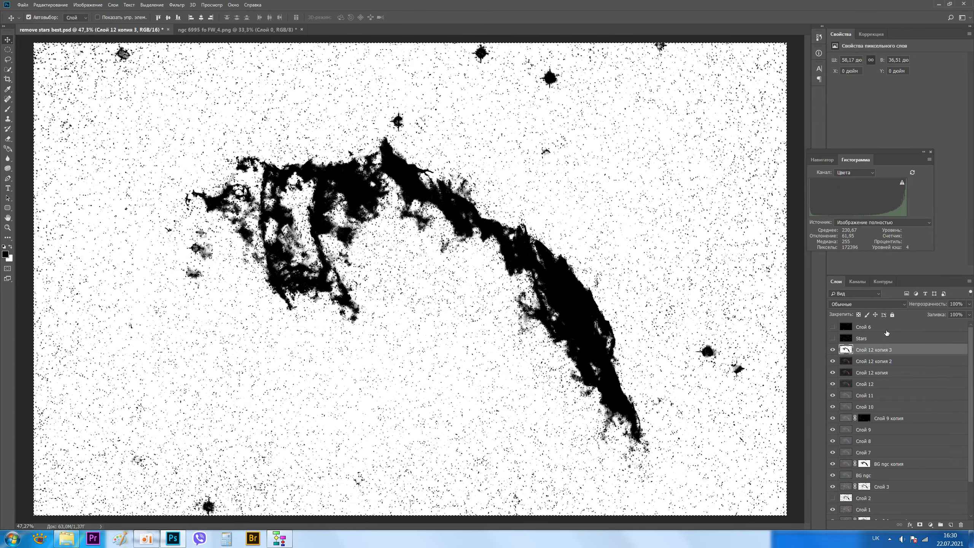
left_click(873, 364)
left_click(920, 524)
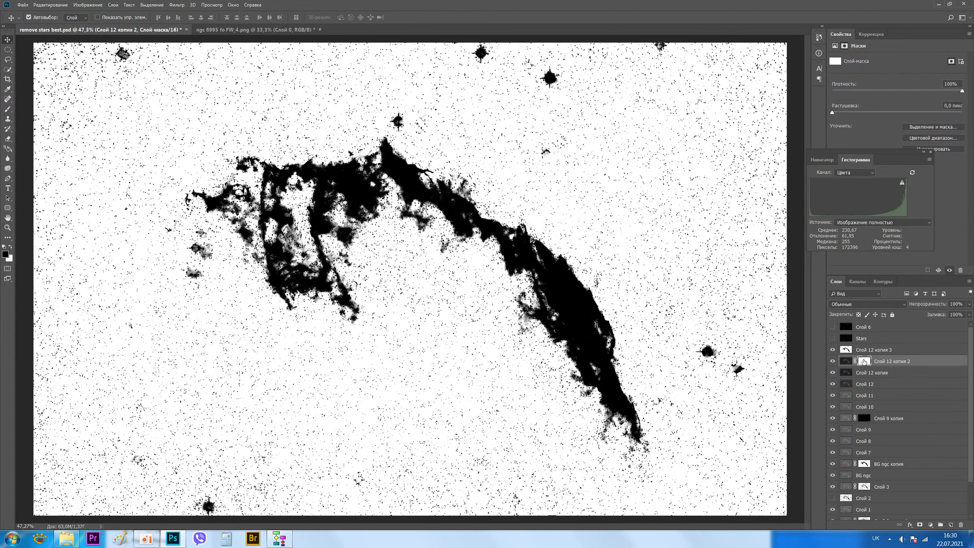
left_click(864, 363, "alt")
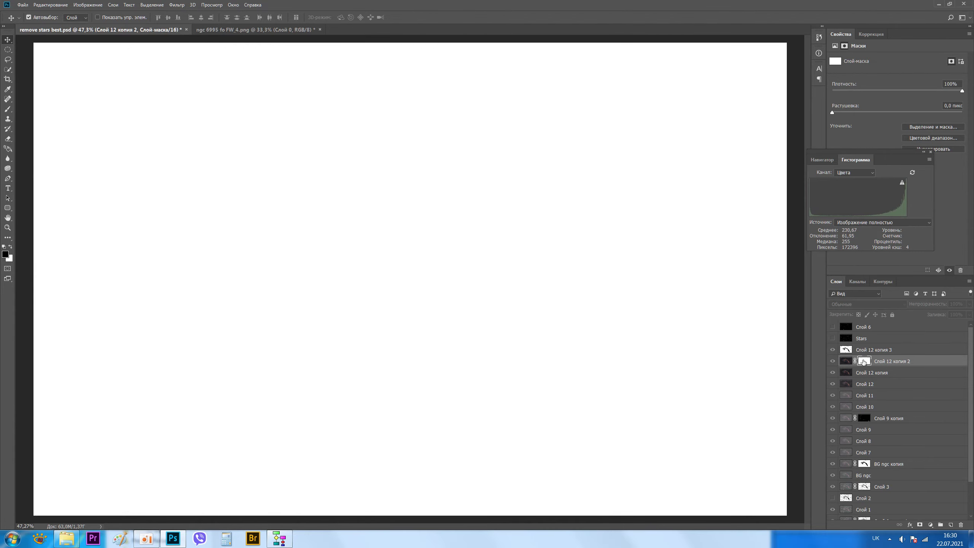
key("ctrl+v")
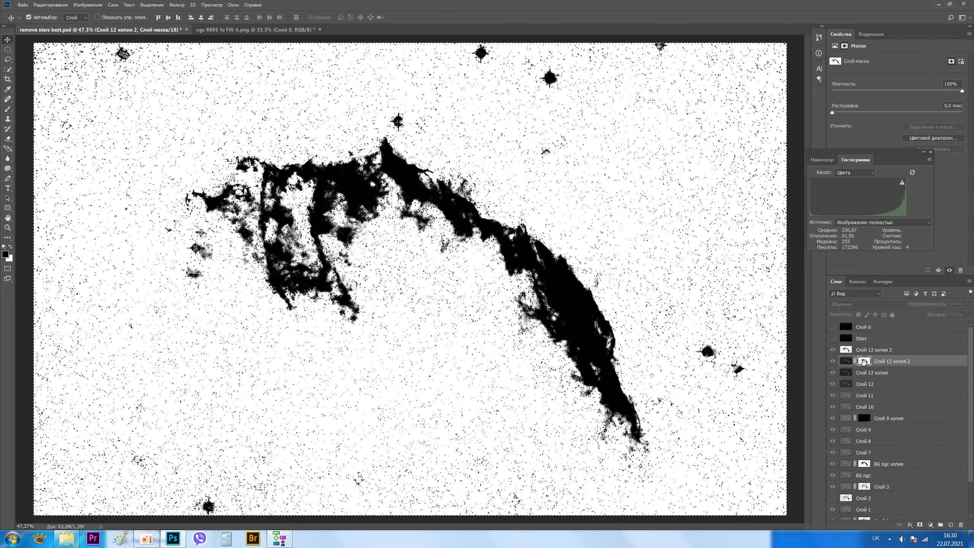
left_click(847, 361)
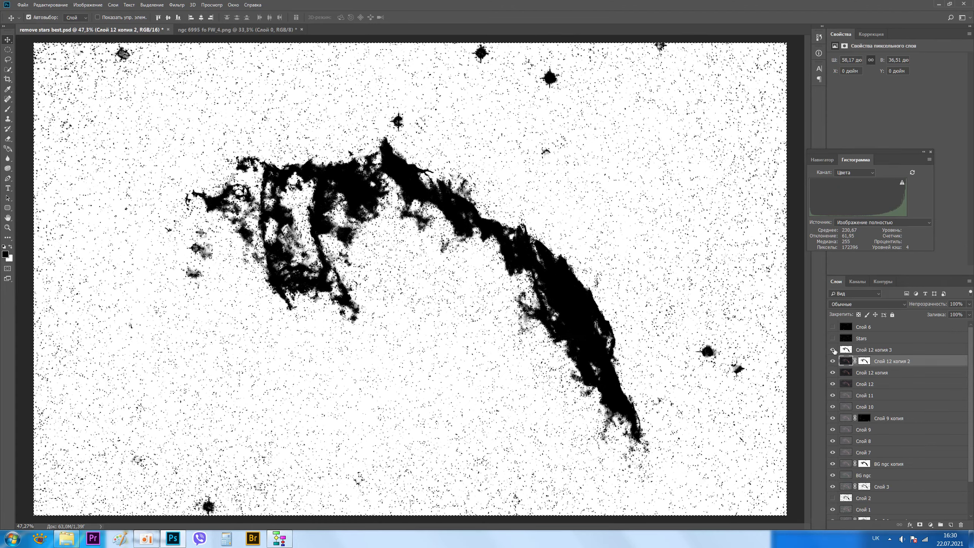
left_click(833, 349)
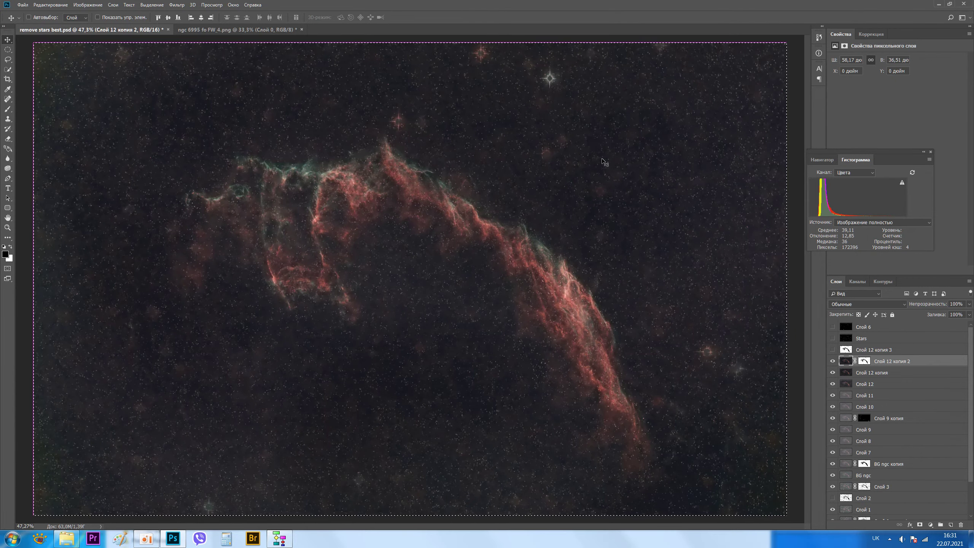
Step: Use Hue/Saturation on Слой 12 копия 2 to set Cyans hue +65 and saturation 23
key("ctrl+u")
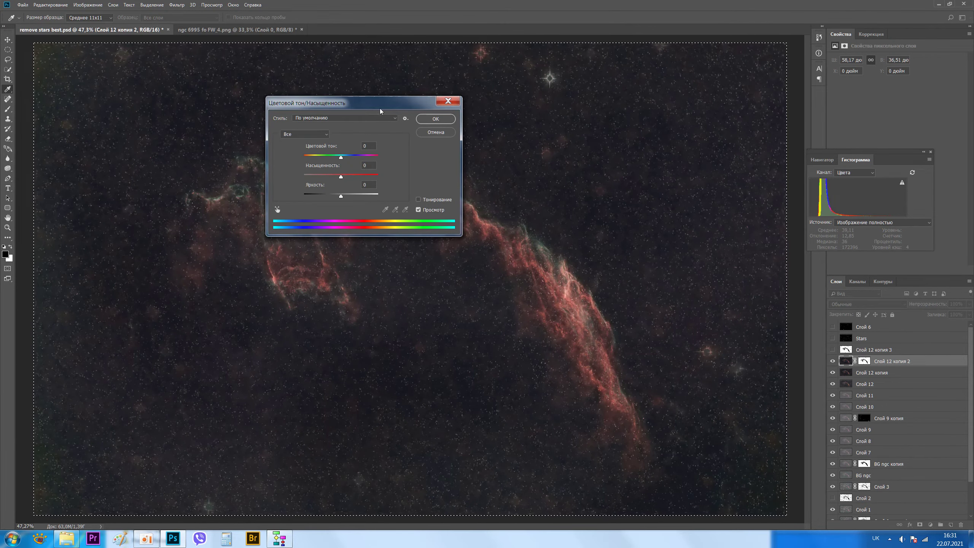
left_click_drag(378, 105, 505, 89)
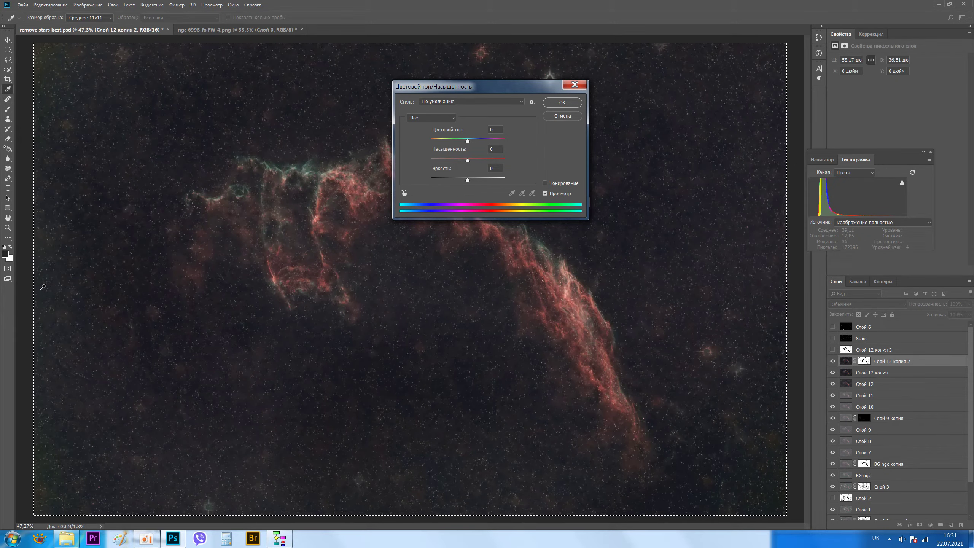
left_click(404, 193)
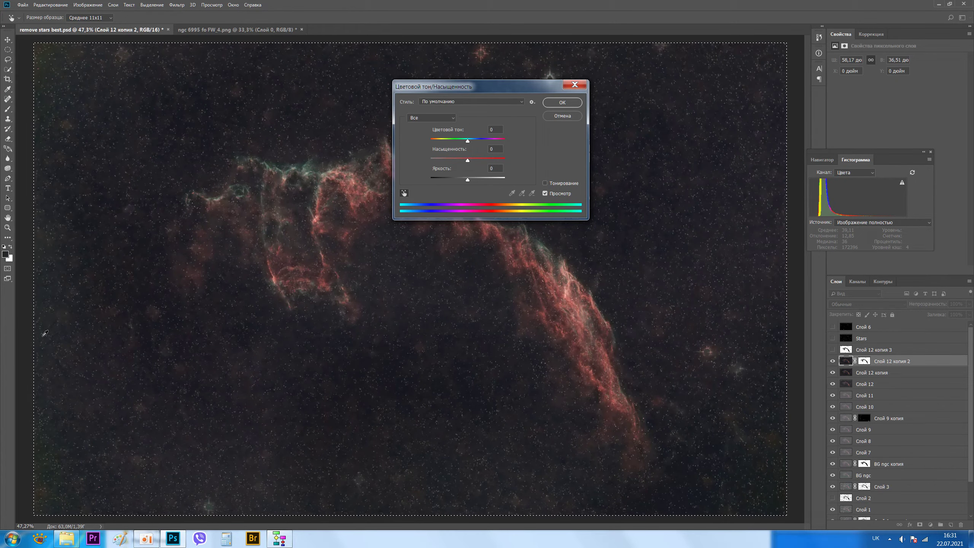
left_click(42, 338)
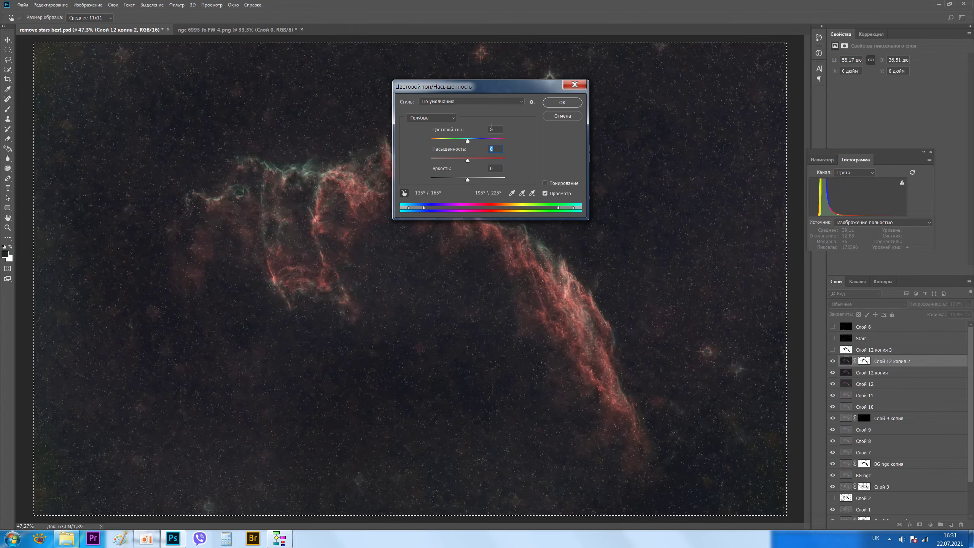
left_click_drag(466, 161, 466, 162)
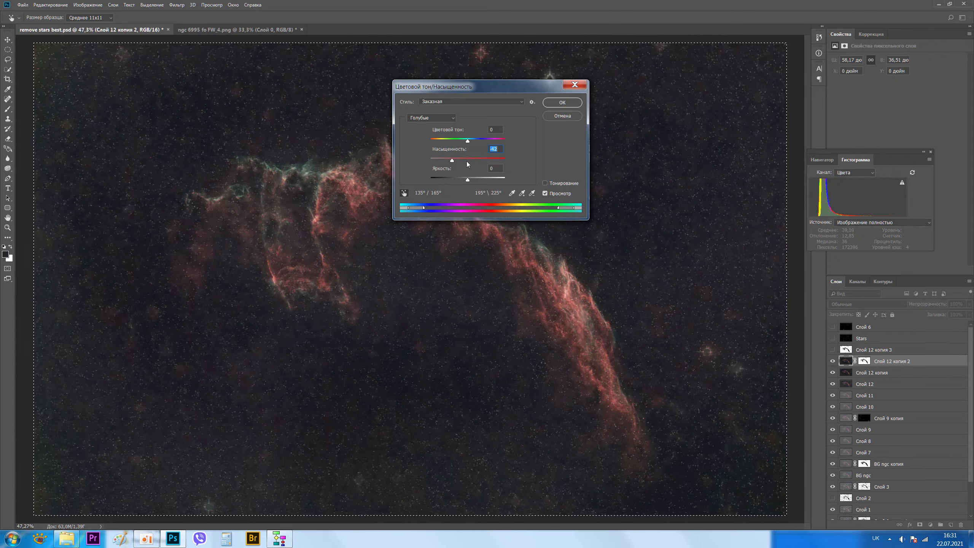
key("Down")
key("Down")
key("Down")
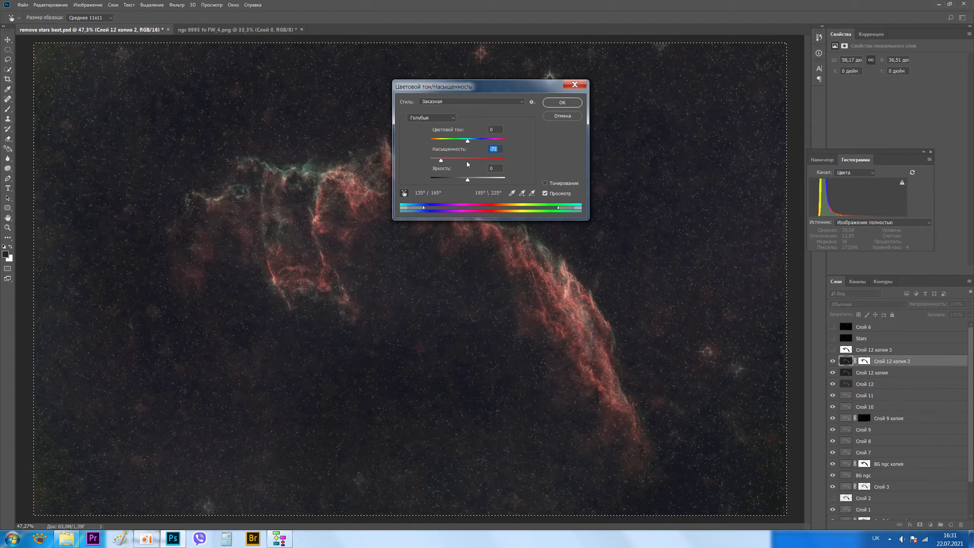
key("Up")
key("Up")
key("Up")
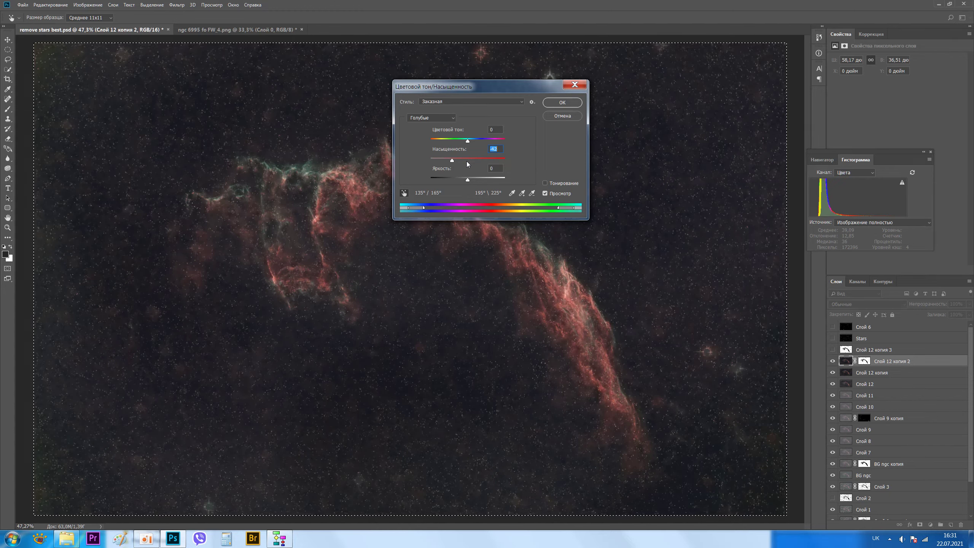
key("Up")
key("Up")
key("Up")
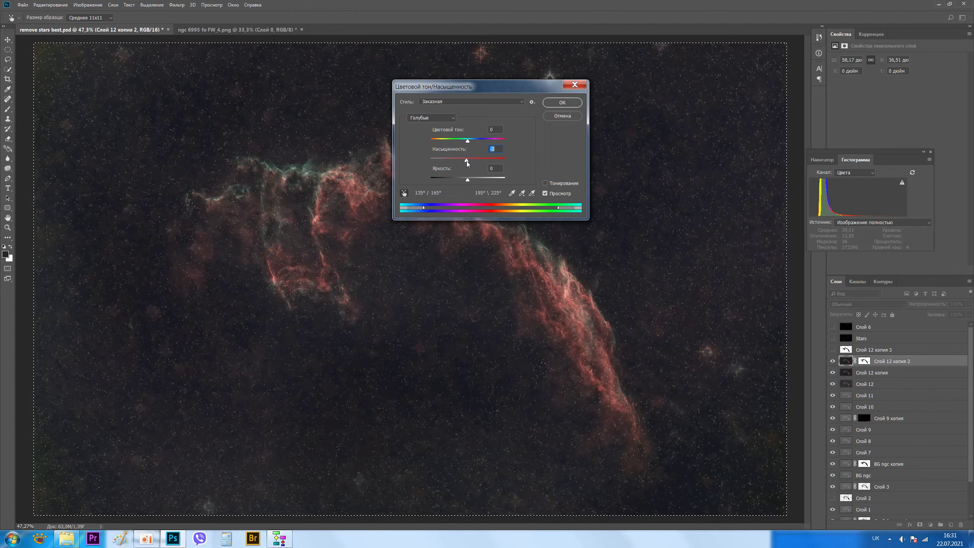
key("Up")
key("Up")
key("Up")
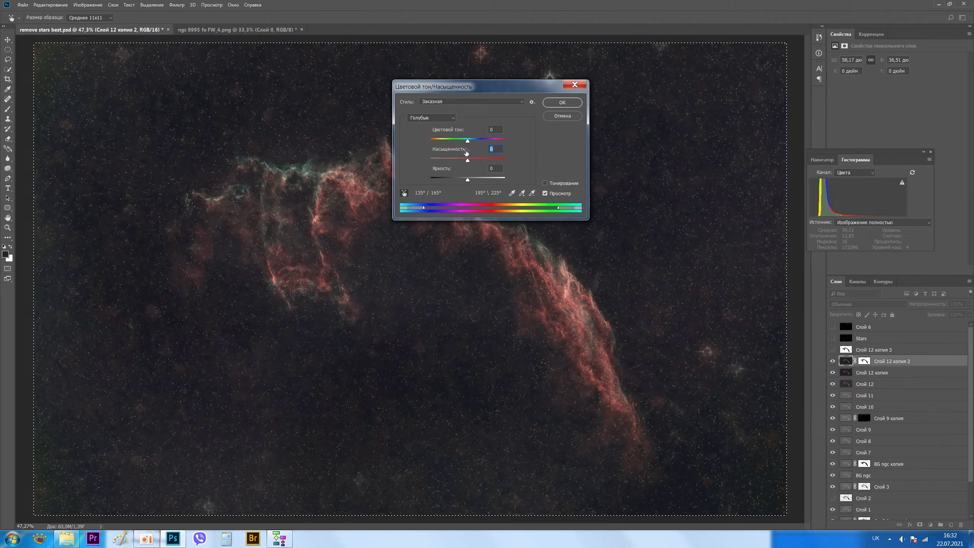
key("shift+Tab")
key("Up")
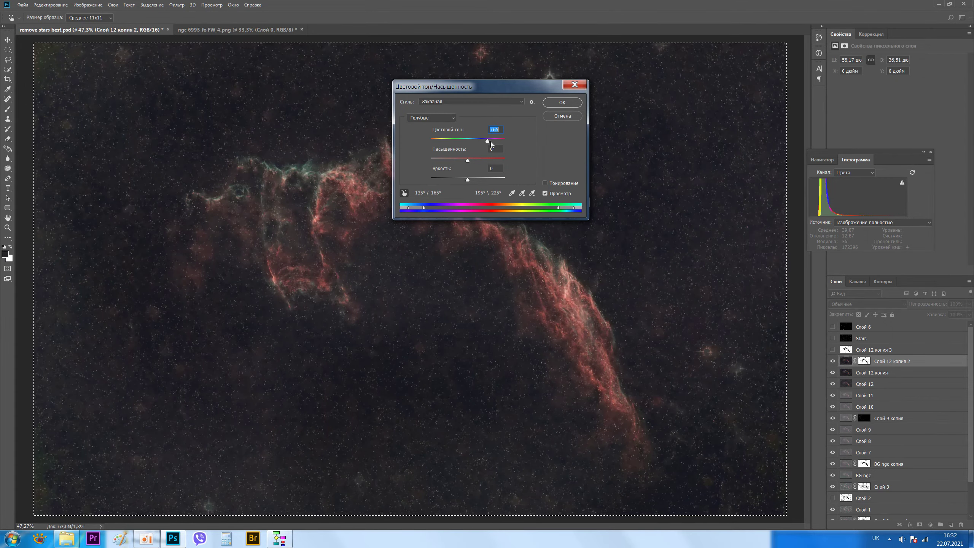
left_click_drag(469, 162, 459, 162)
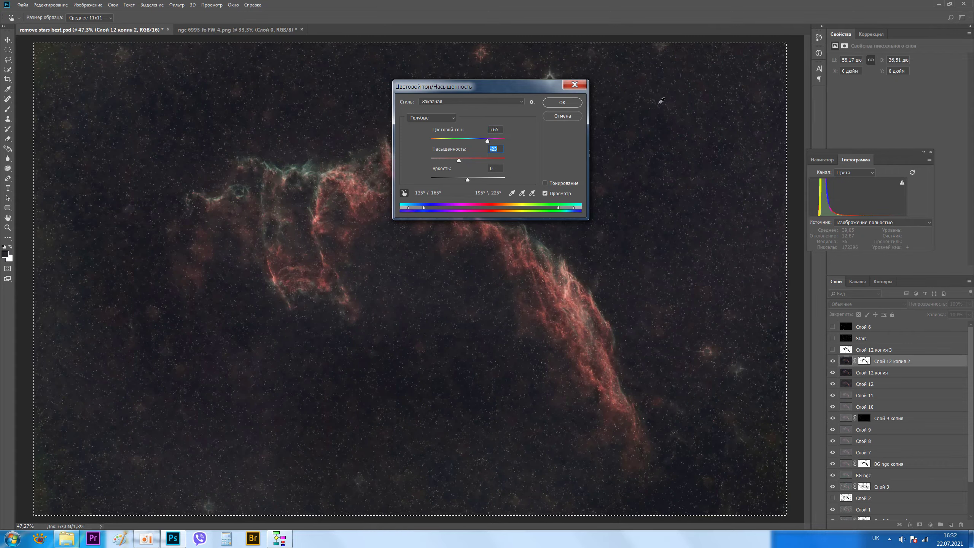
left_click(562, 103)
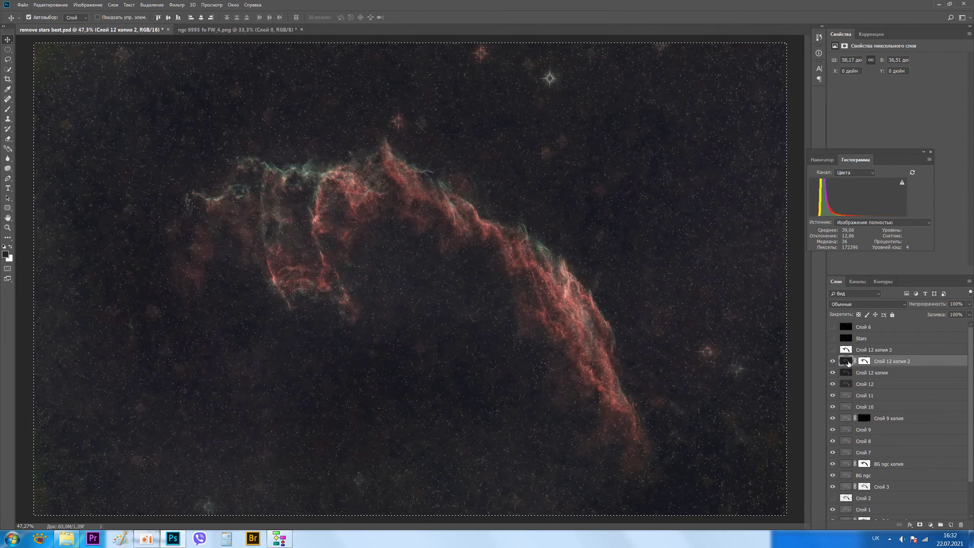
Step: Stamp the visible layers into new merged layers Слой 13 and Слой 14
key("ctrl")
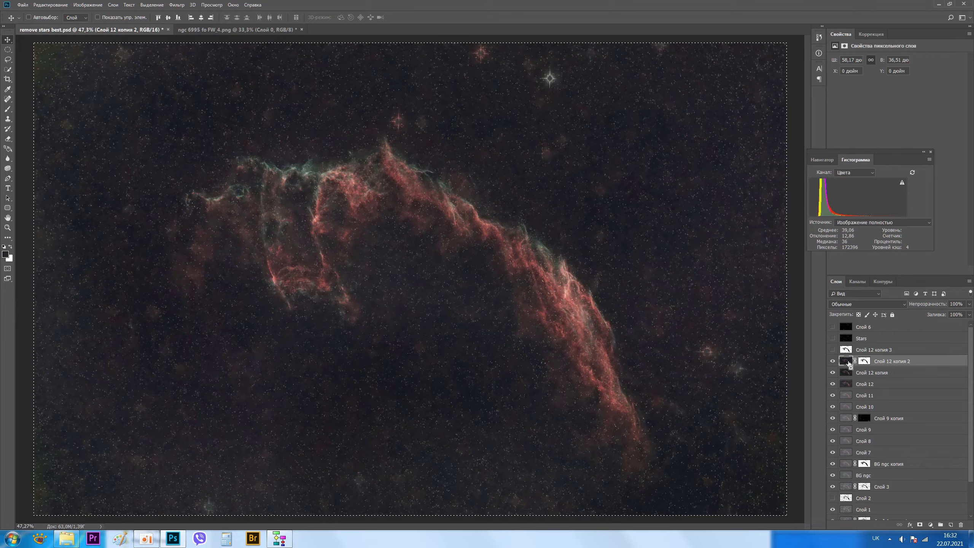
key("ctrl+j")
key("ctrl+shift+alt+e")
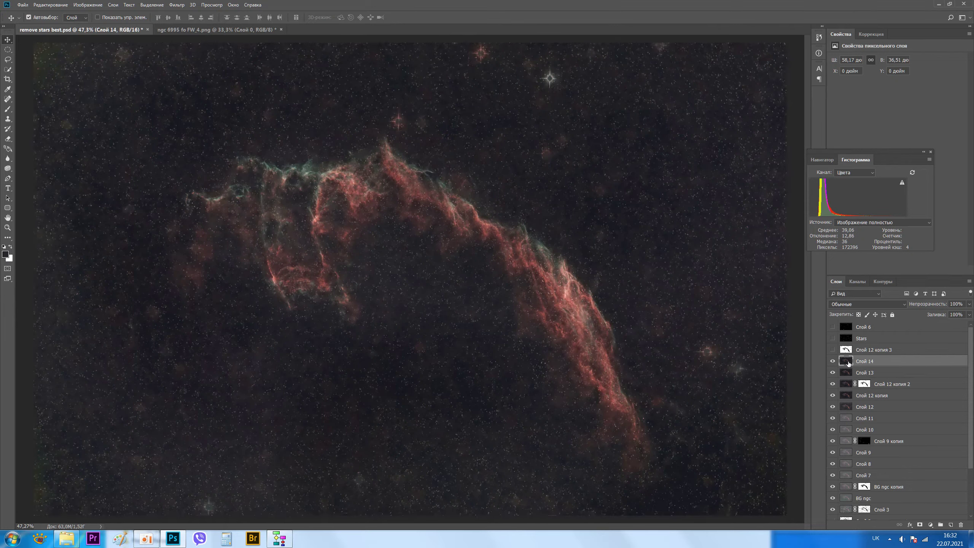
Step: Delete the hidden Слой 12 копия 3 layer
left_click(850, 350)
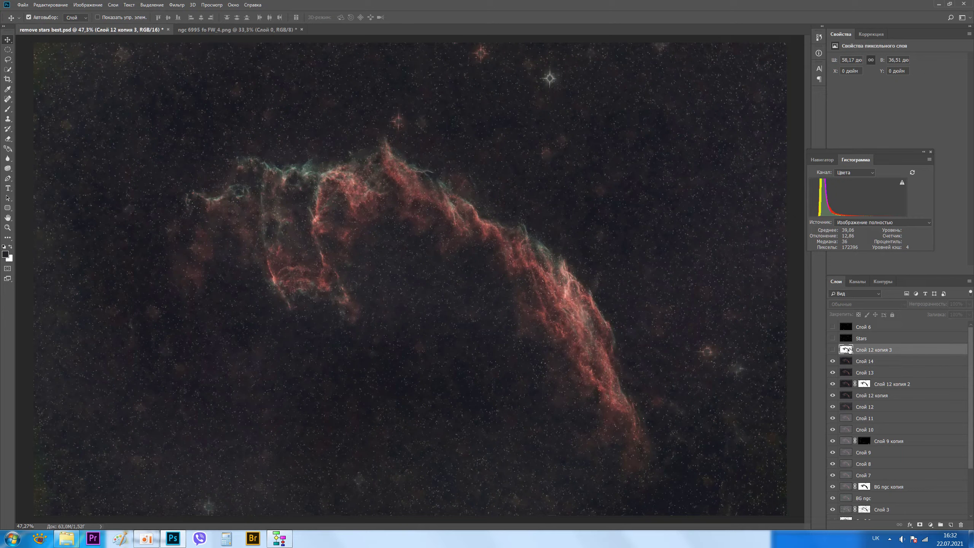
right_click(865, 350)
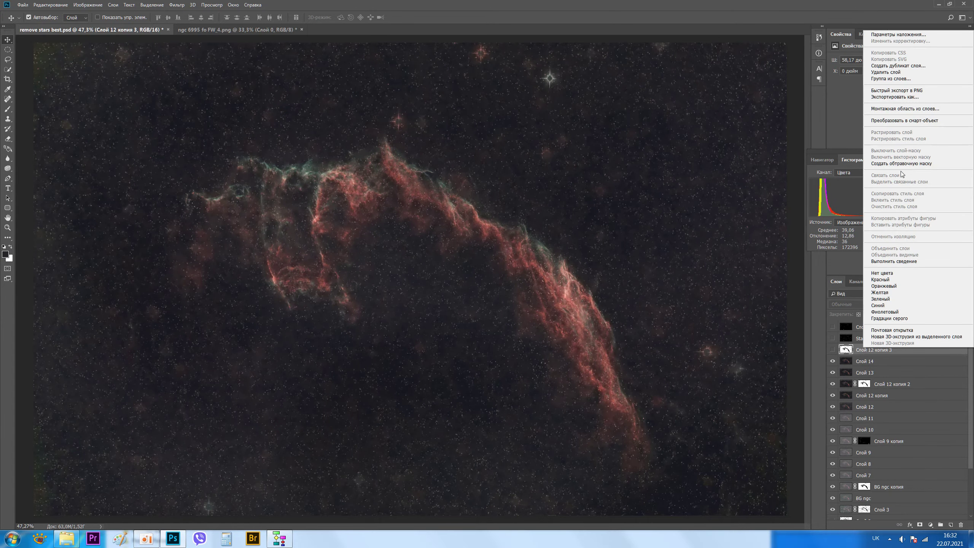
left_click(894, 73)
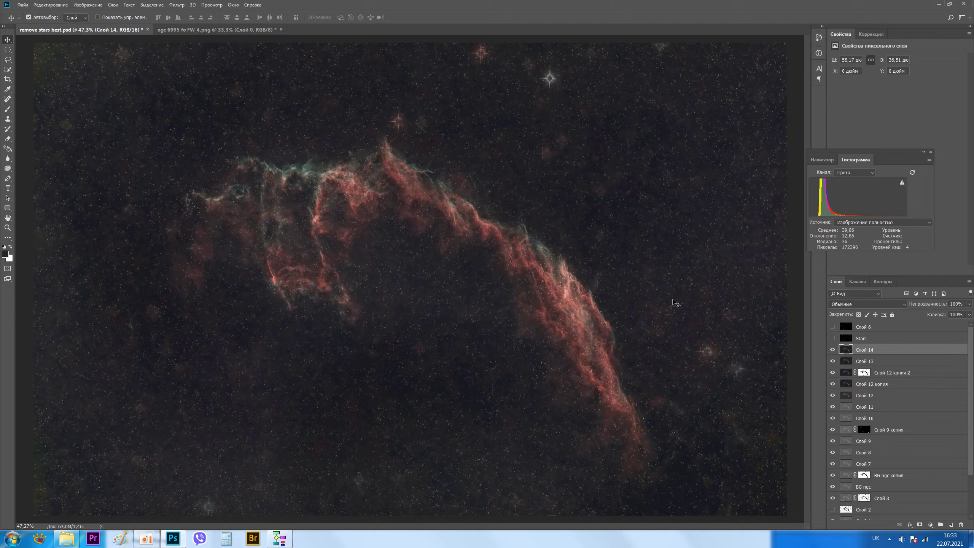
key("ctrl")
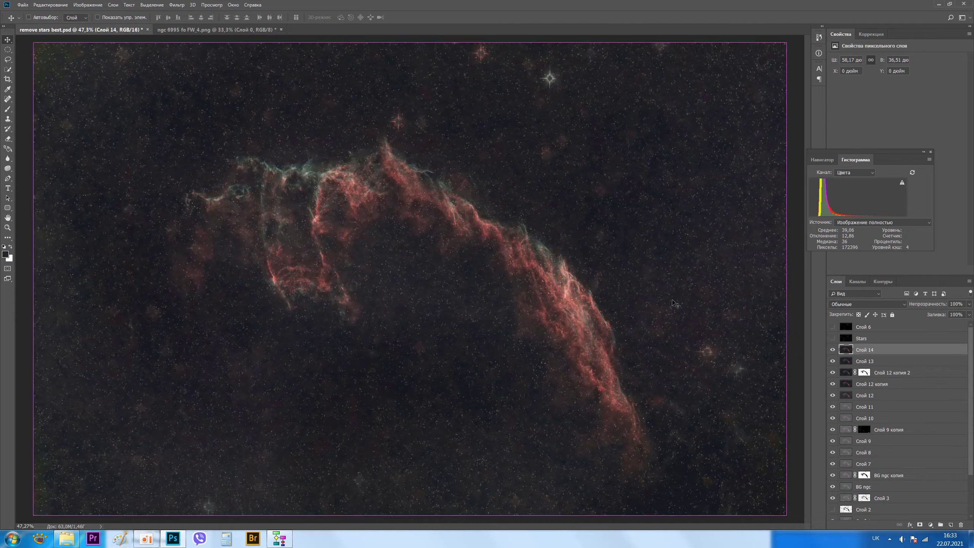
key("ctrl+m")
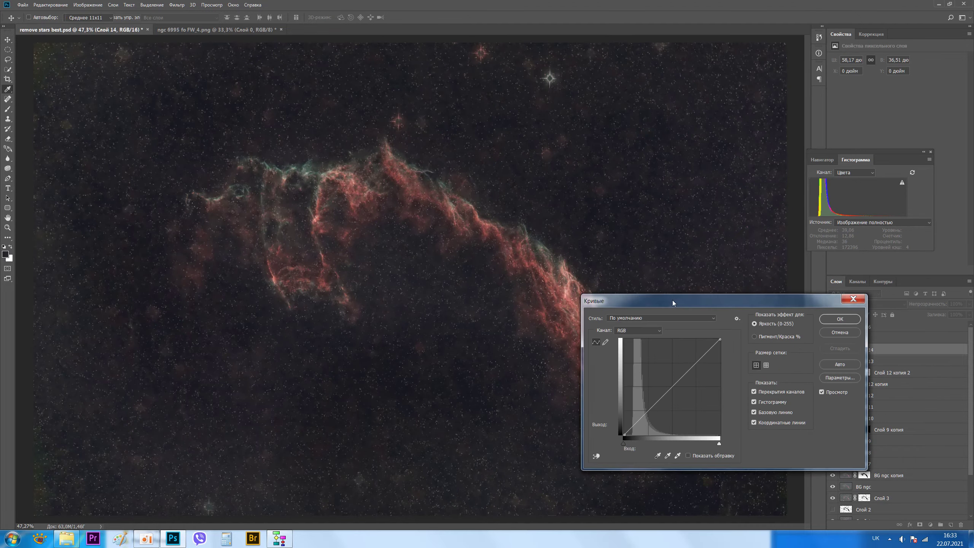
left_click(686, 320)
left_click(688, 320)
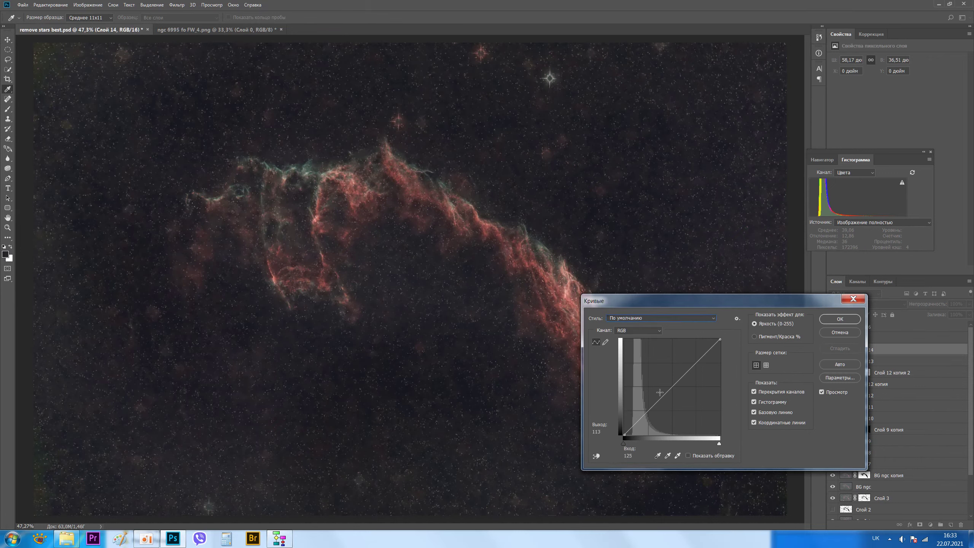
mouse_move(656, 402)
left_mouse_down()
mouse_move(657, 391)
mouse_move(654, 399)
left_mouse_up()
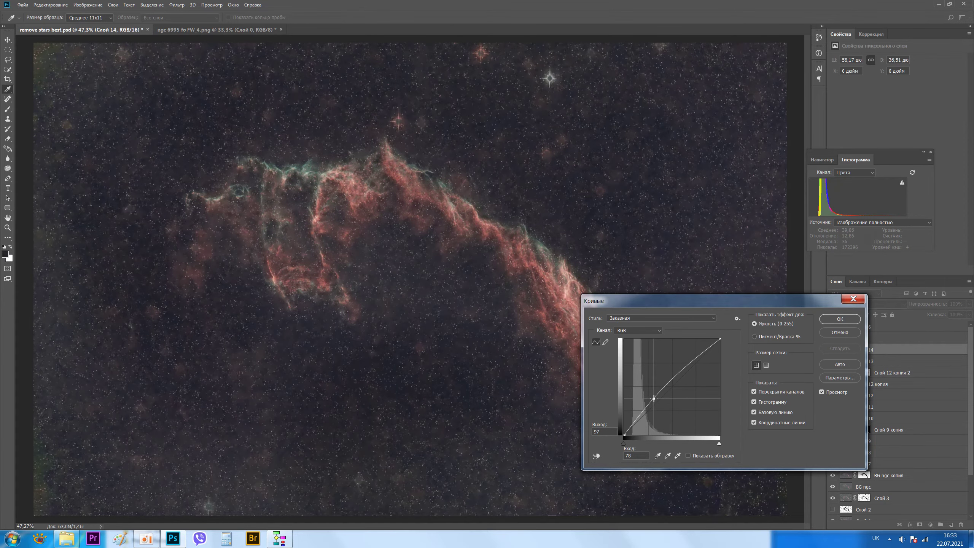
left_click_drag(654, 399, 655, 399)
left_click(837, 334)
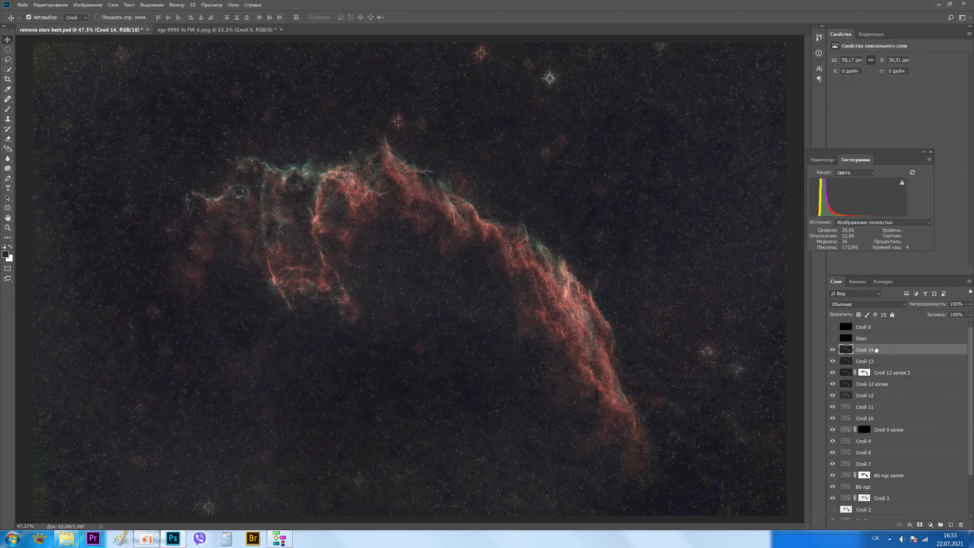
Step: Stamp the visible image into a new layer, Слой 15, and desaturate it
key("ctrl+shift+alt+e")
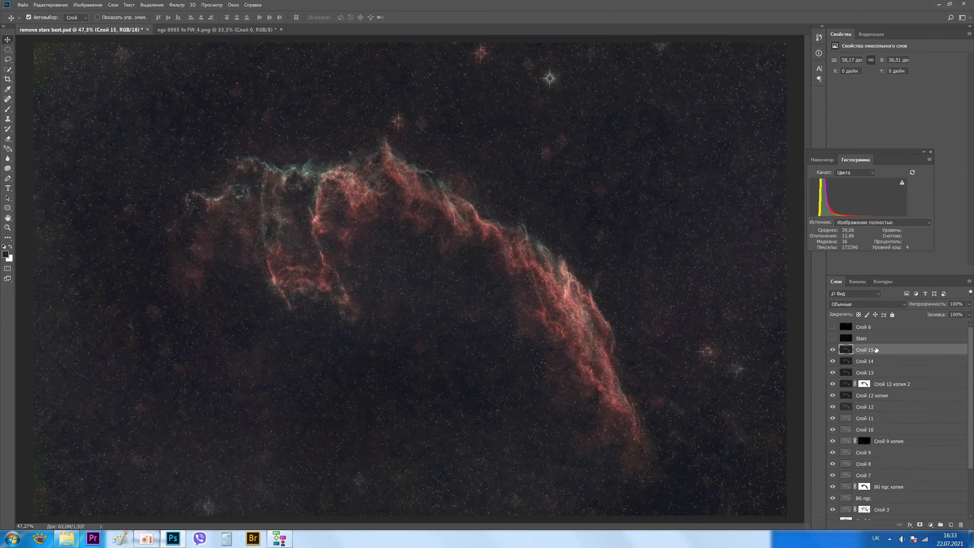
key("ctrl")
key("ctrl+shift+u")
key("ctrl+shift+u")
Step: Set its Levels to 46 / 2,36 / 82 so the nebula is white on black
key("ctrl+l")
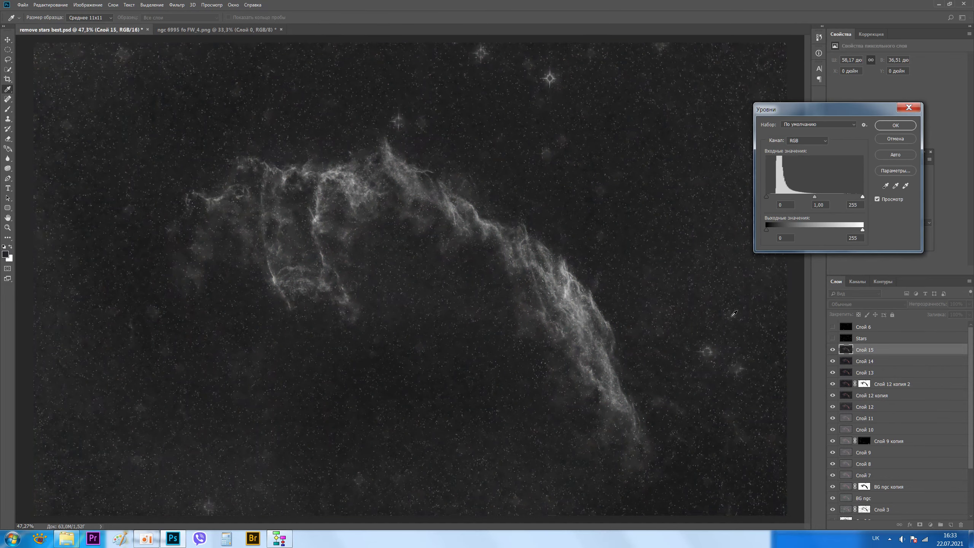
left_click_drag(767, 197, 785, 198)
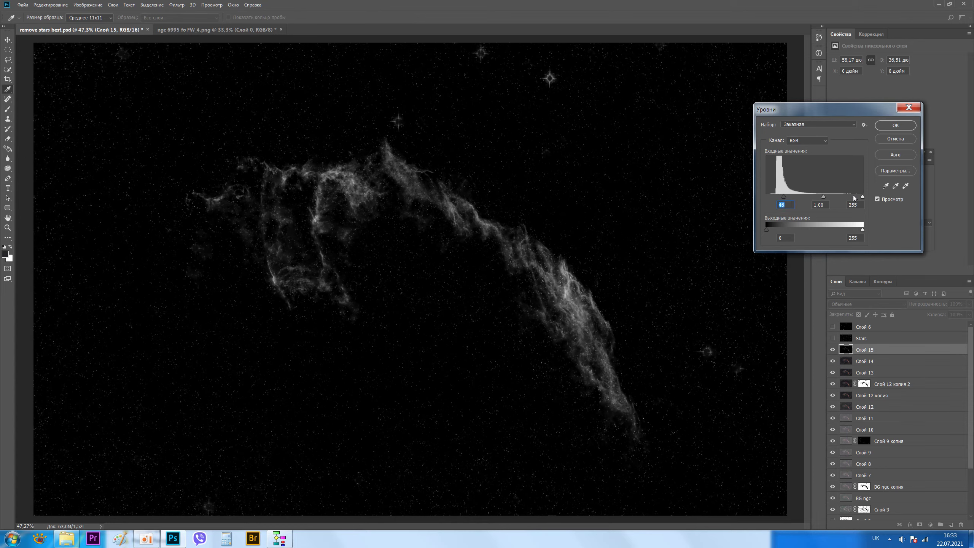
mouse_move(863, 197)
left_mouse_down()
mouse_move(790, 198)
mouse_move(828, 198)
mouse_move(798, 198)
left_mouse_up()
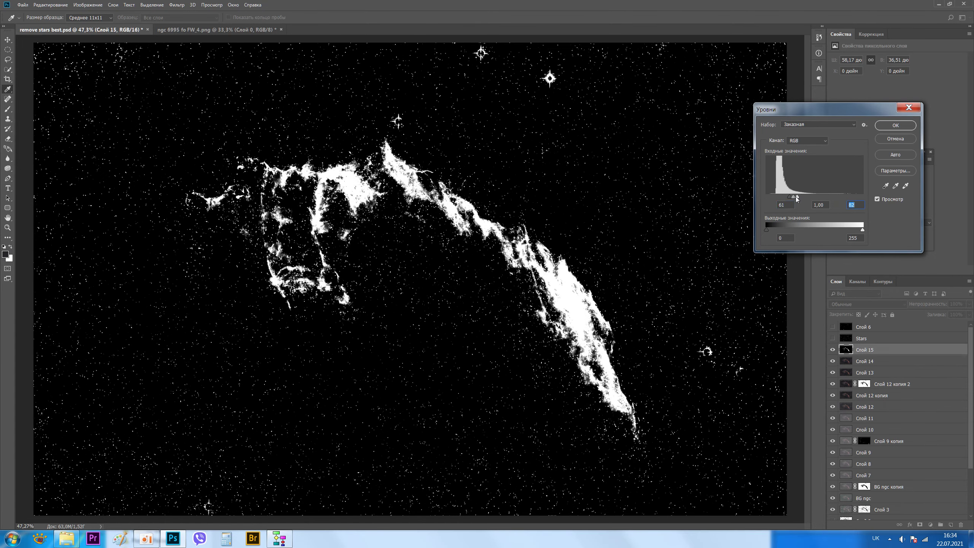
left_click_drag(790, 198, 787, 197)
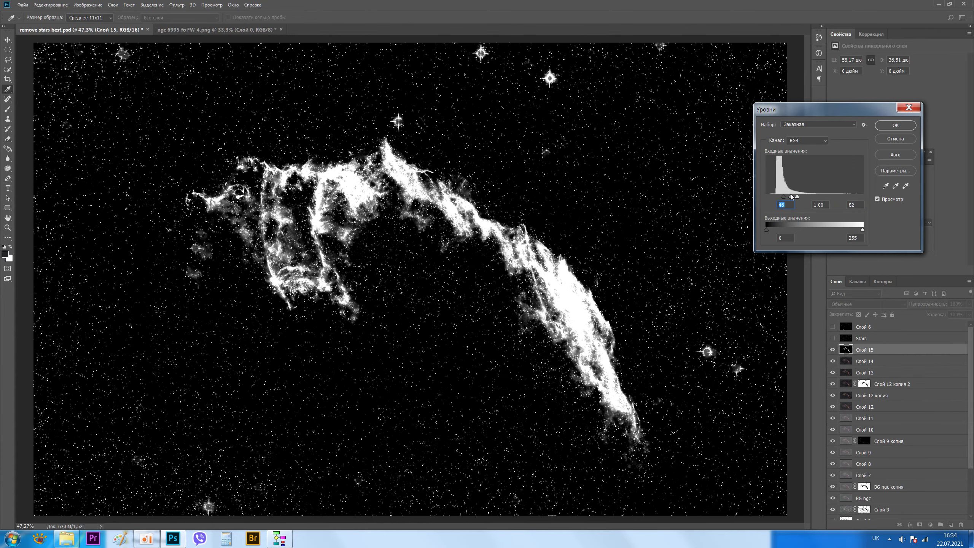
left_click_drag(792, 198, 784, 197)
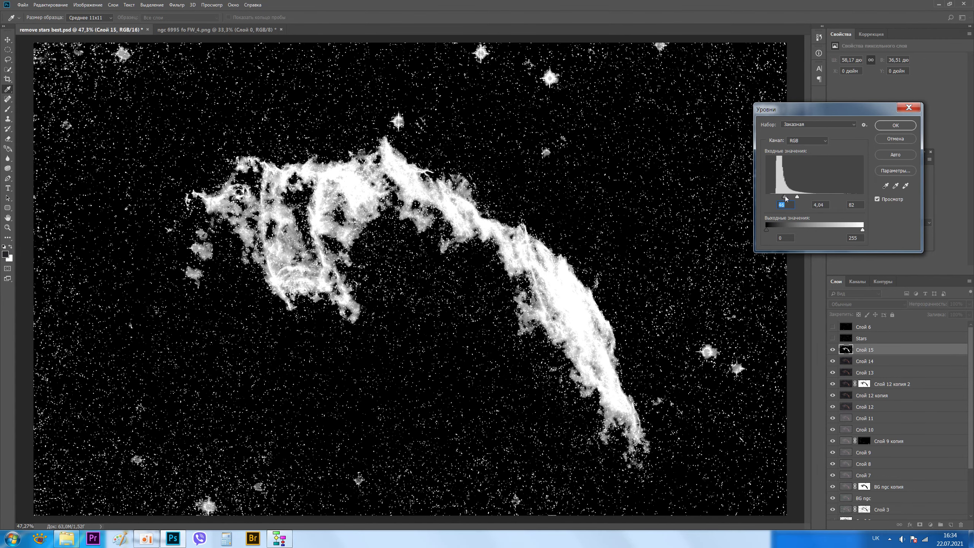
key("Tab")
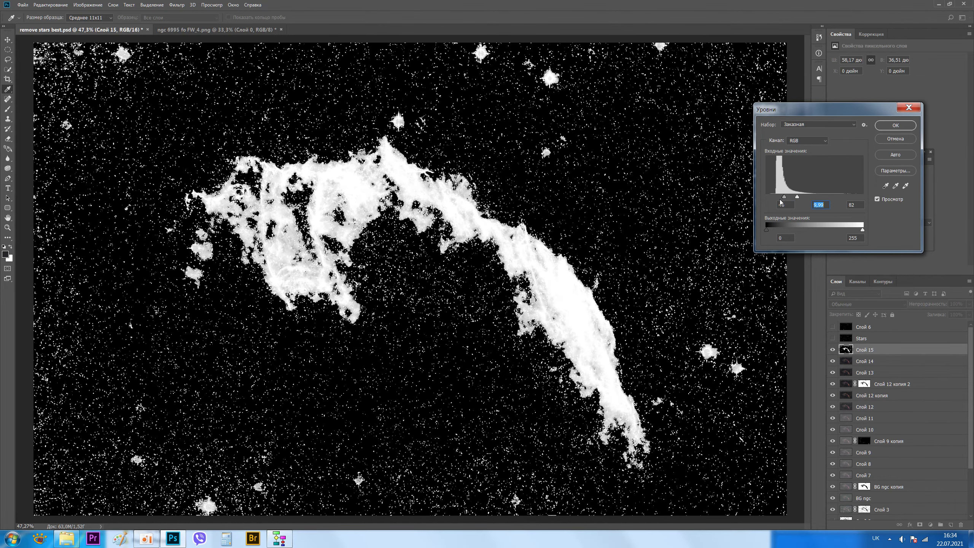
left_click_drag(784, 197, 788, 198)
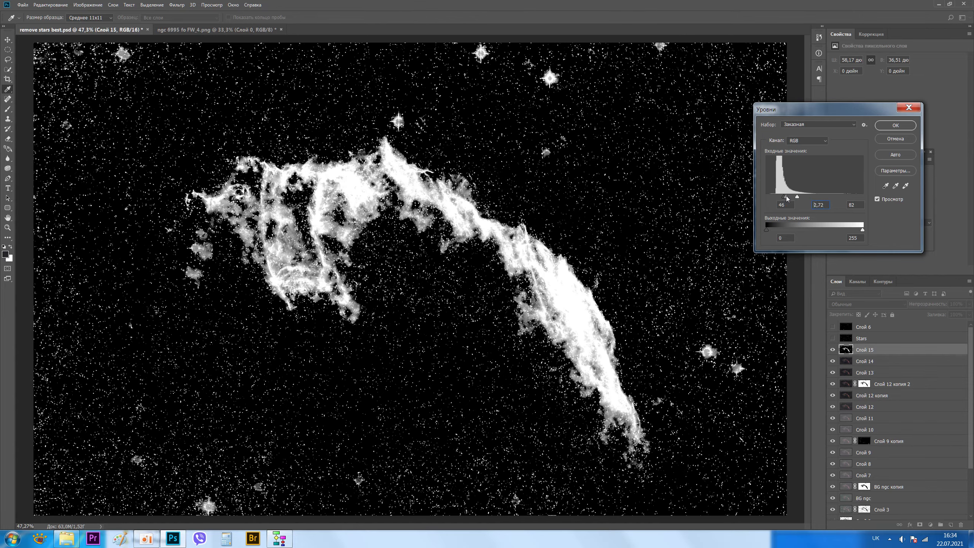
key("Up")
key("Up")
key("Up")
left_click_drag(787, 198, 785, 198)
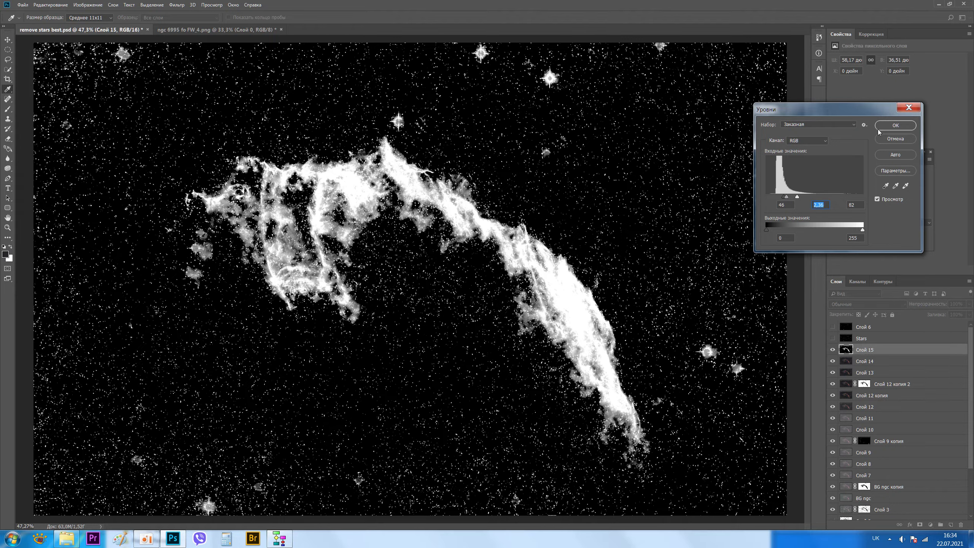
left_click(879, 129)
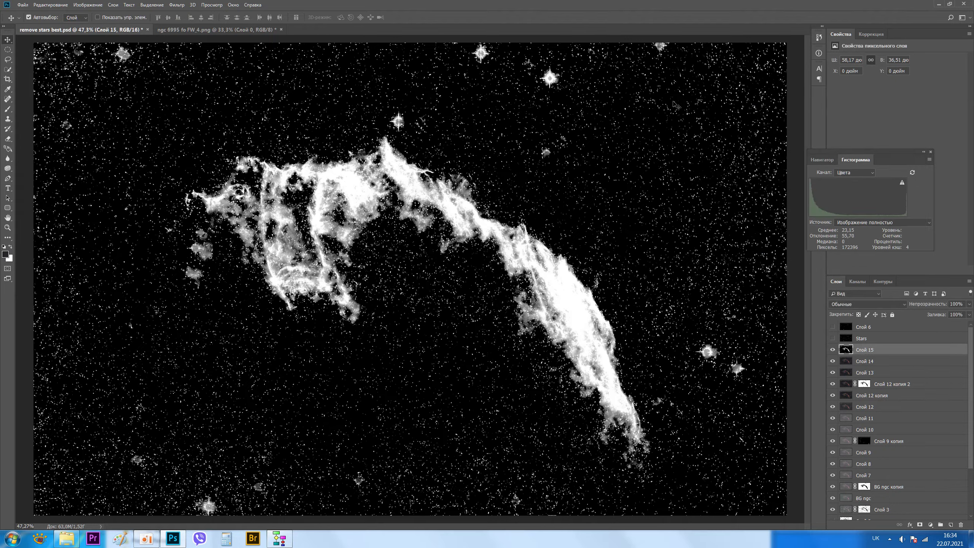
Step: Apply a 2,9 px Gaussian Blur to Слой 15
left_click(177, 5)
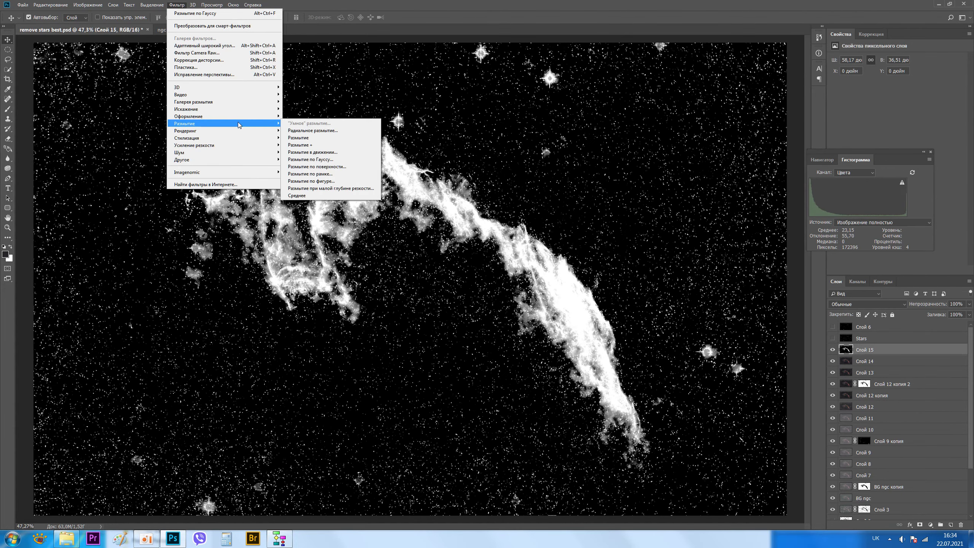
left_click(310, 159)
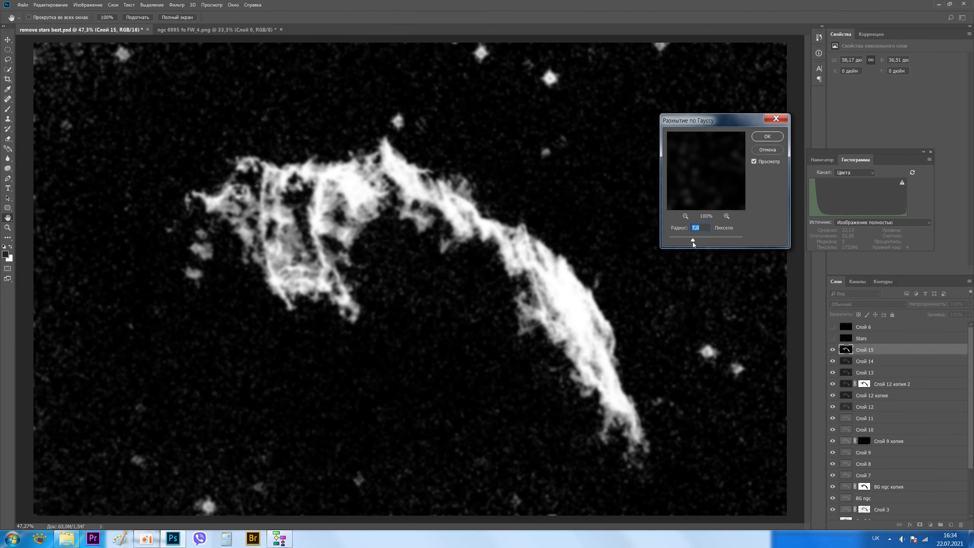
left_click_drag(686, 241, 680, 240)
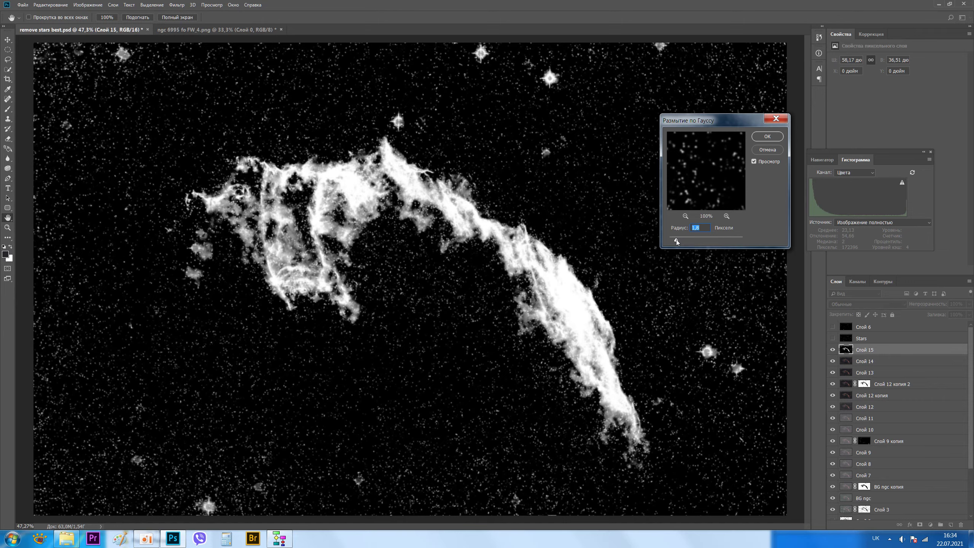
left_click(767, 136)
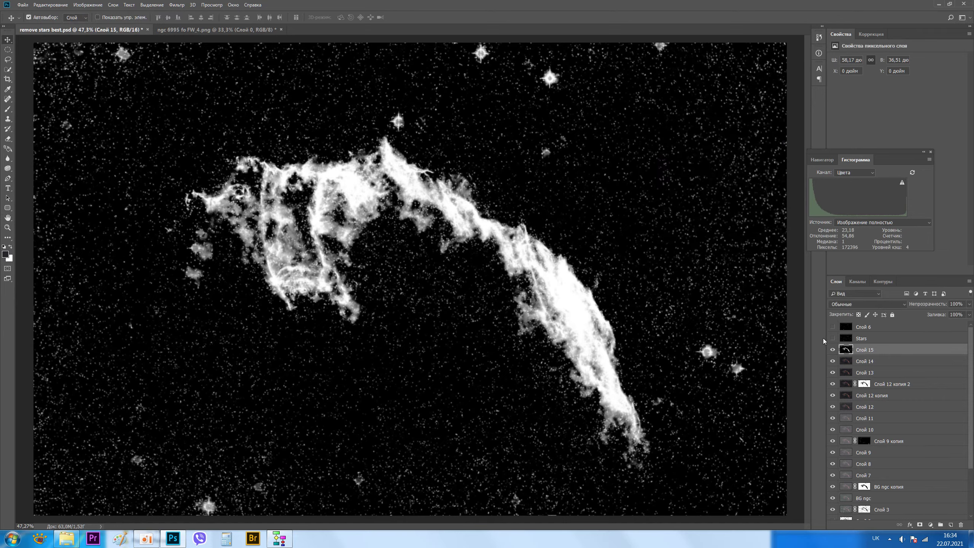
Step: Paste the blurred Слой 15 into a new layer mask on Слой 14, then hide Слой 15
key("ctrl")
left_click(847, 351, "ctrl")
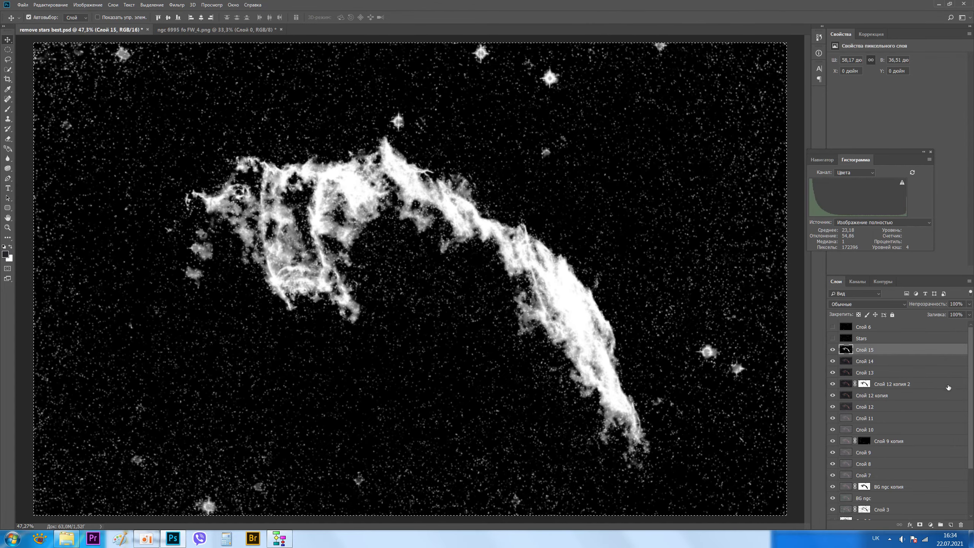
left_click(873, 362)
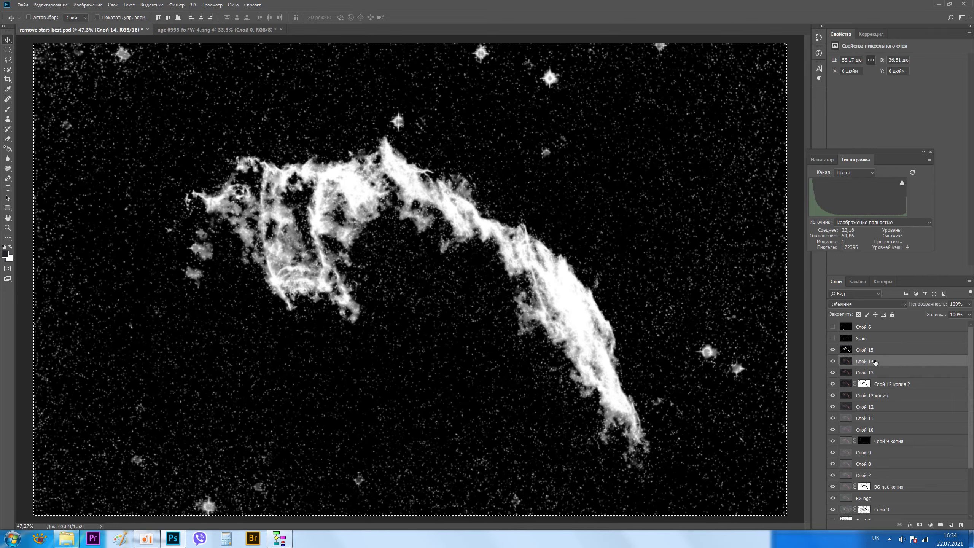
key("ctrl+j")
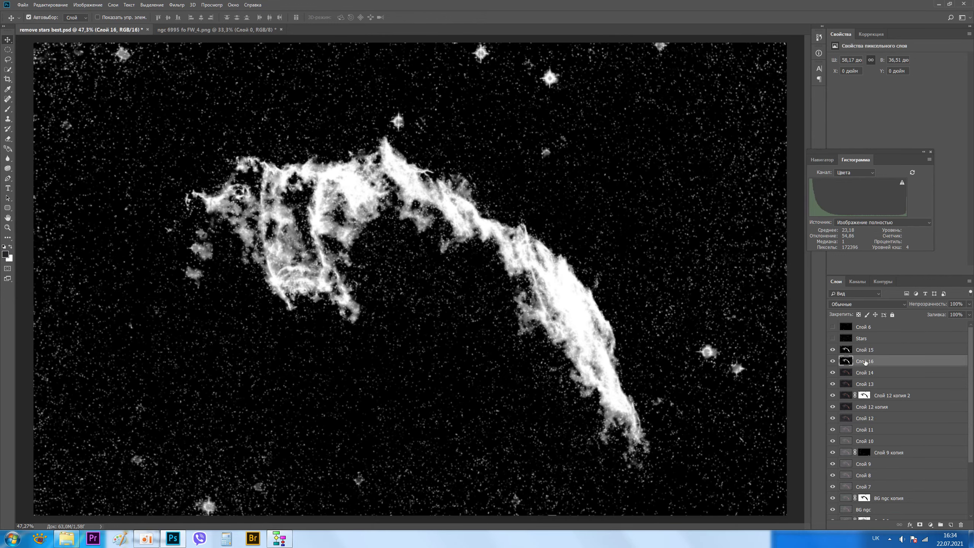
key("ctrl+z")
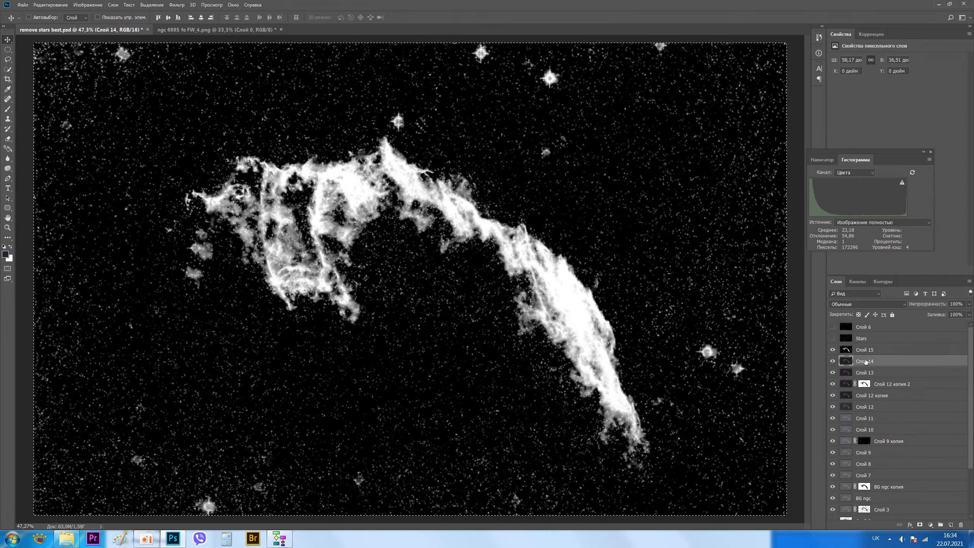
left_click(920, 525)
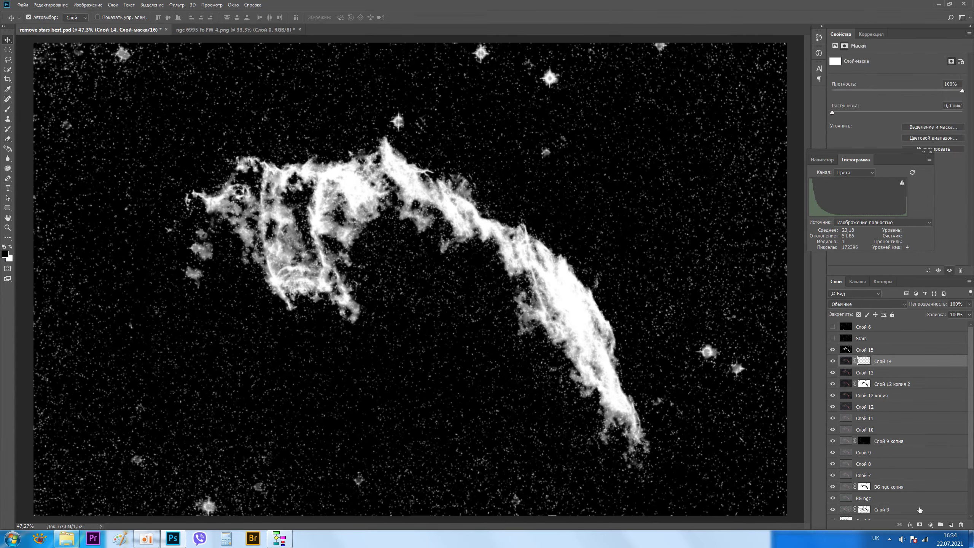
left_click(863, 362, "alt")
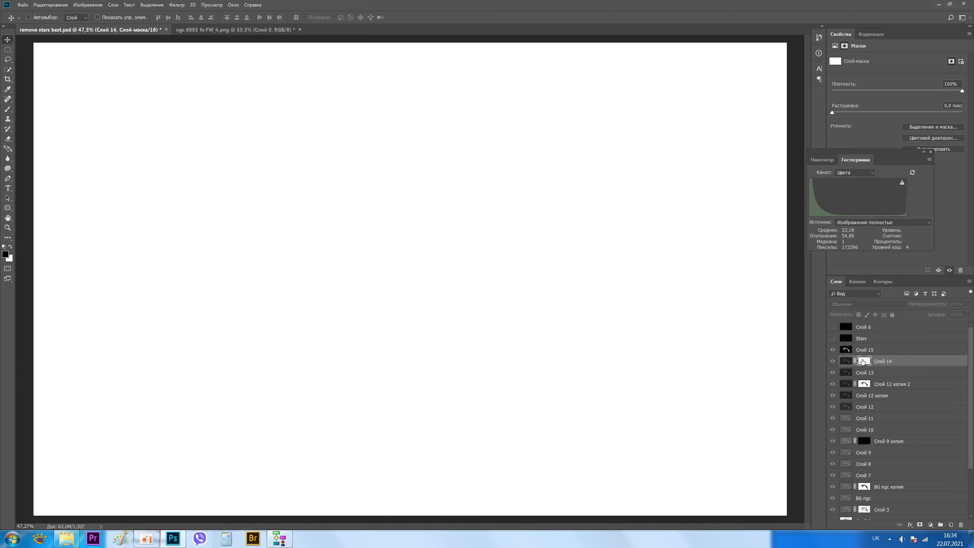
key("ctrl+v")
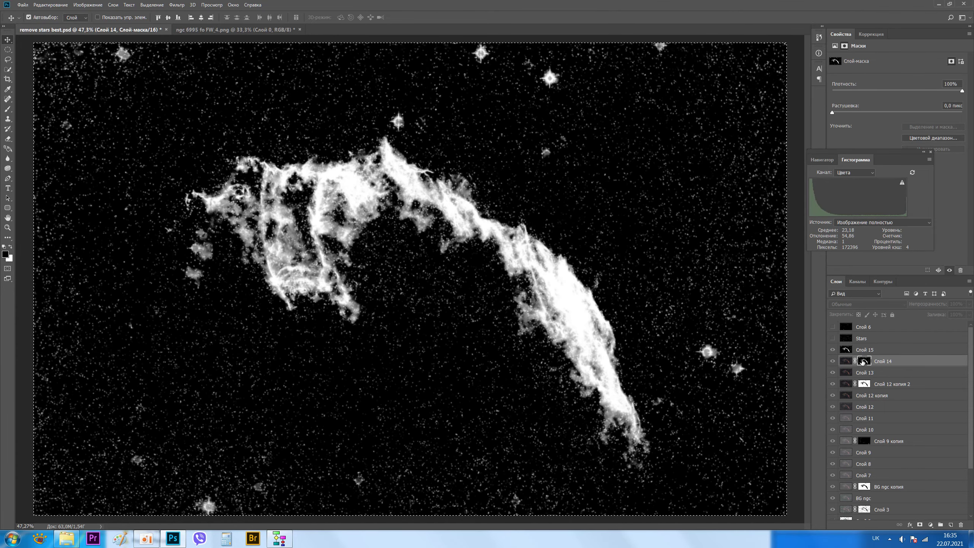
left_click(846, 361)
left_click(833, 350)
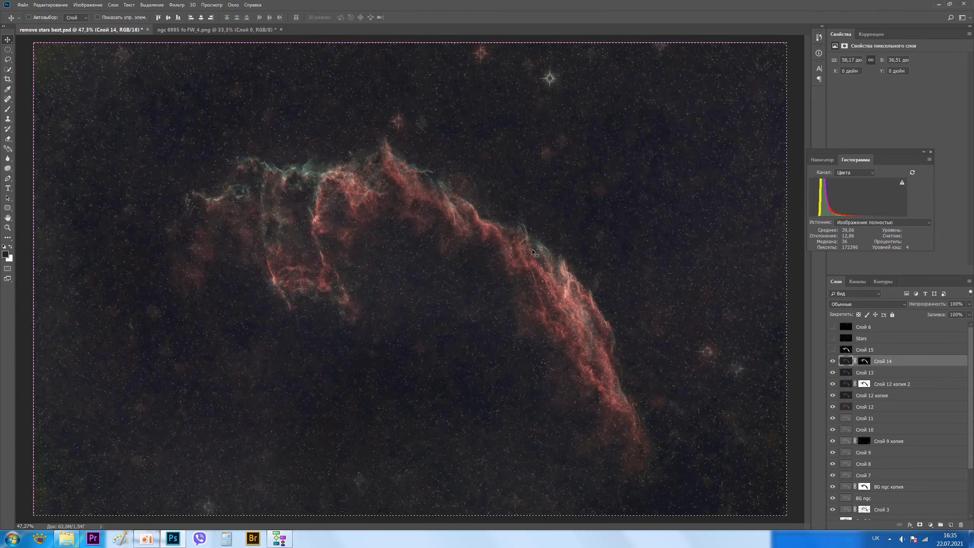
key("ctrl+m")
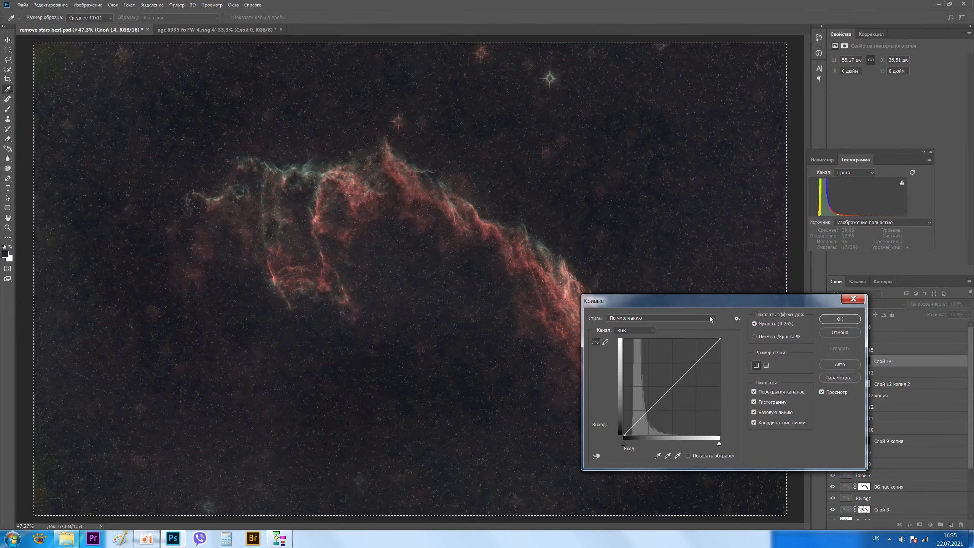
Step: Apply the Осветление (RGB) curves preset to the nebula layer
left_click(714, 319)
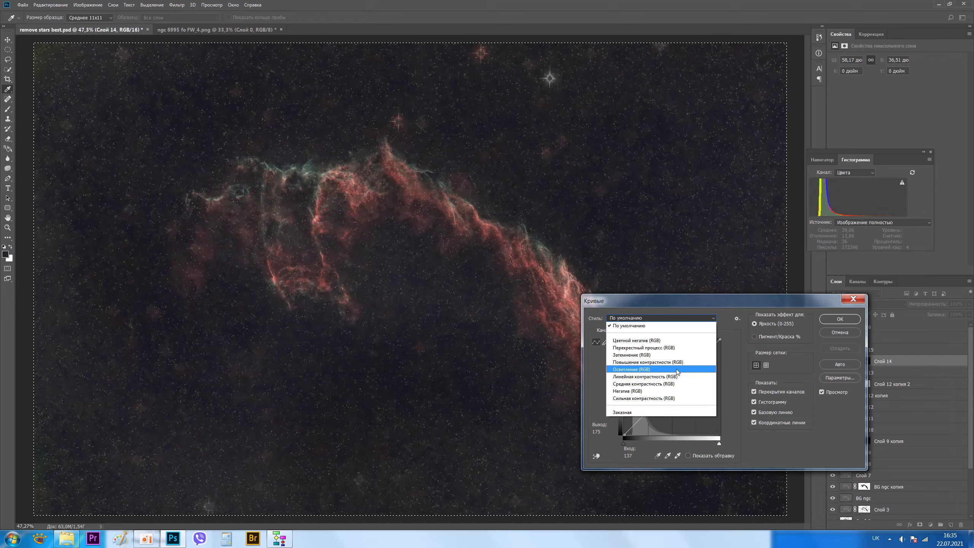
left_click(656, 369)
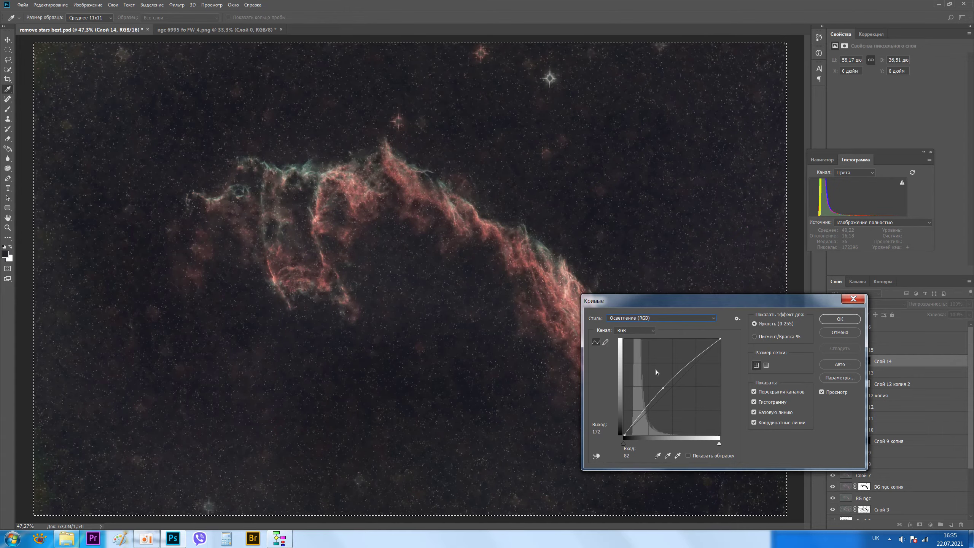
left_click(835, 323)
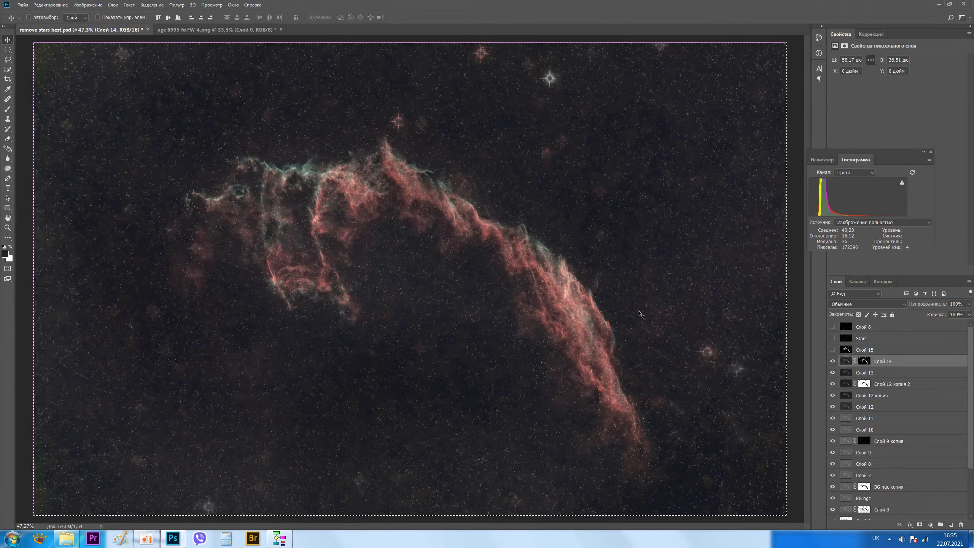
Step: Apply Levels to the masked layer with black point 19 and midtones 1.04
key("ctrl+l")
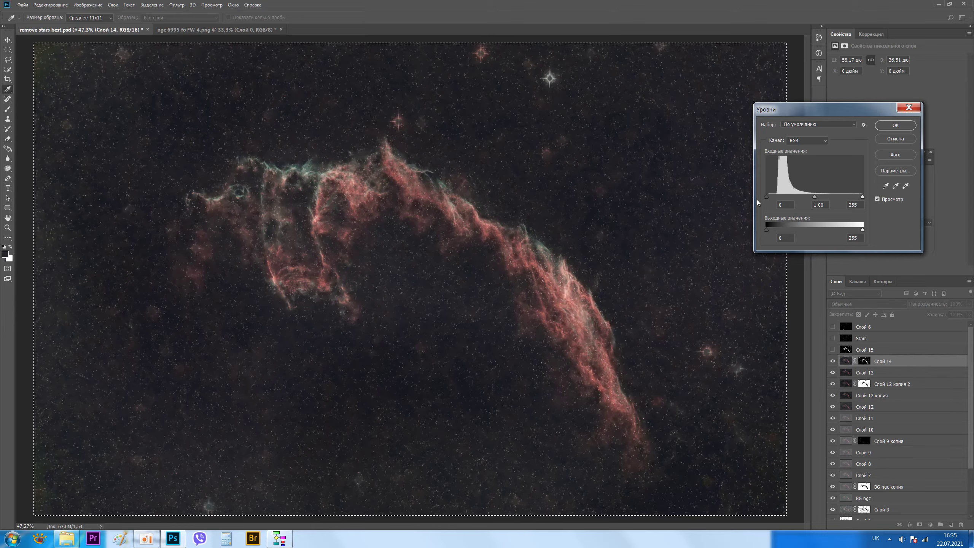
left_click_drag(767, 197, 768, 196)
type("25")
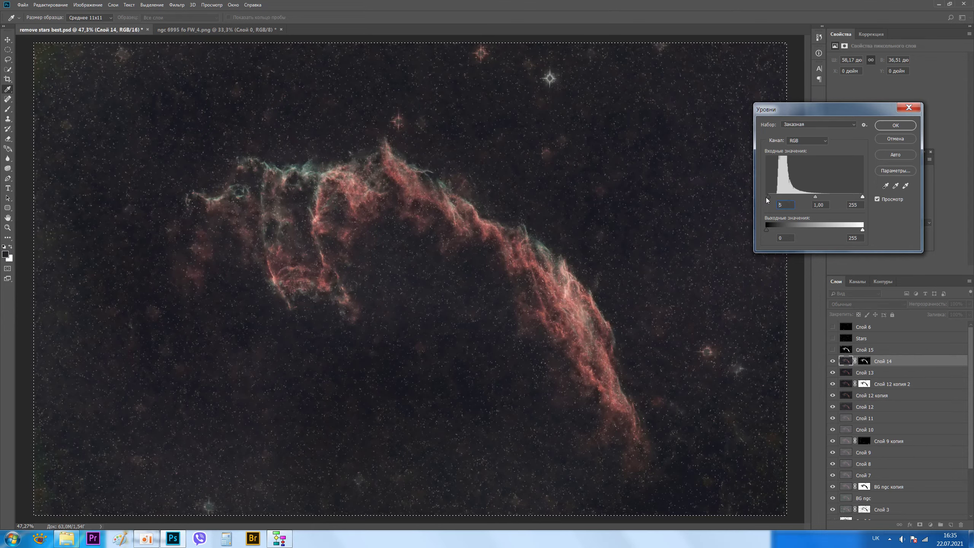
key("Down")
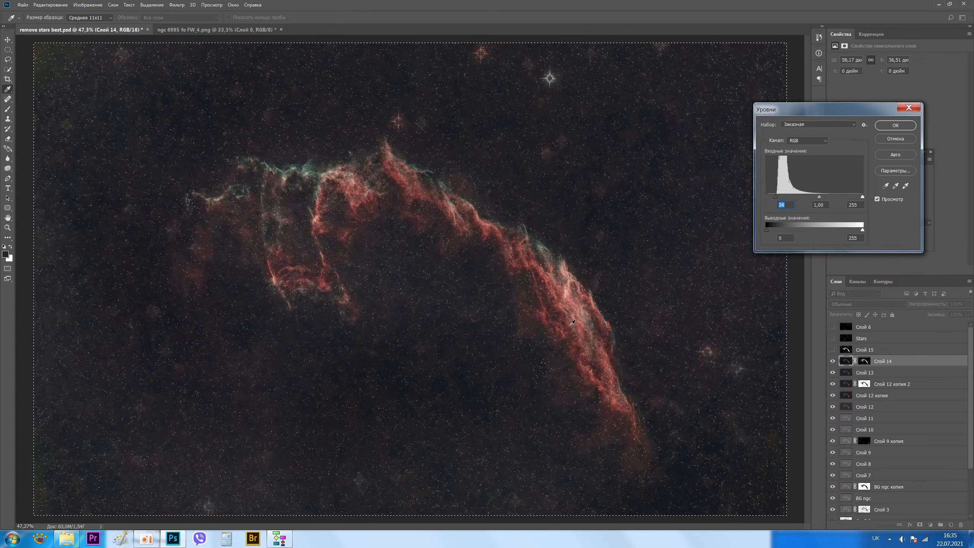
left_click_drag(776, 196, 774, 196)
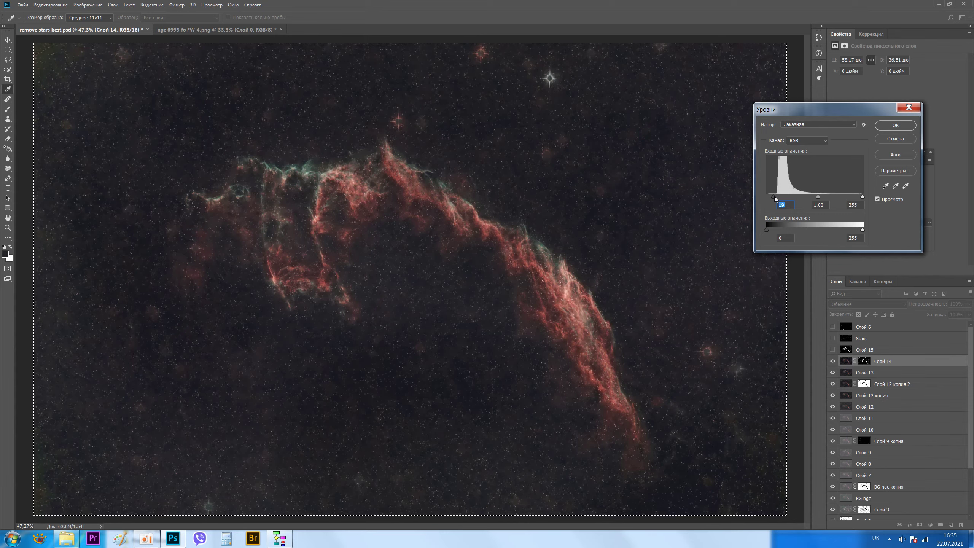
left_click(819, 197)
key("Up")
key("Up")
key("Up")
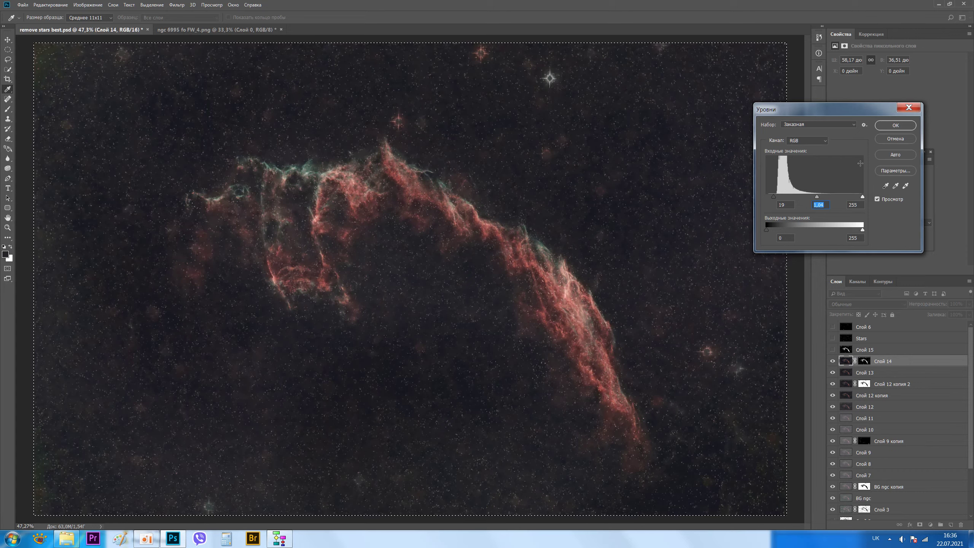
left_click(895, 126)
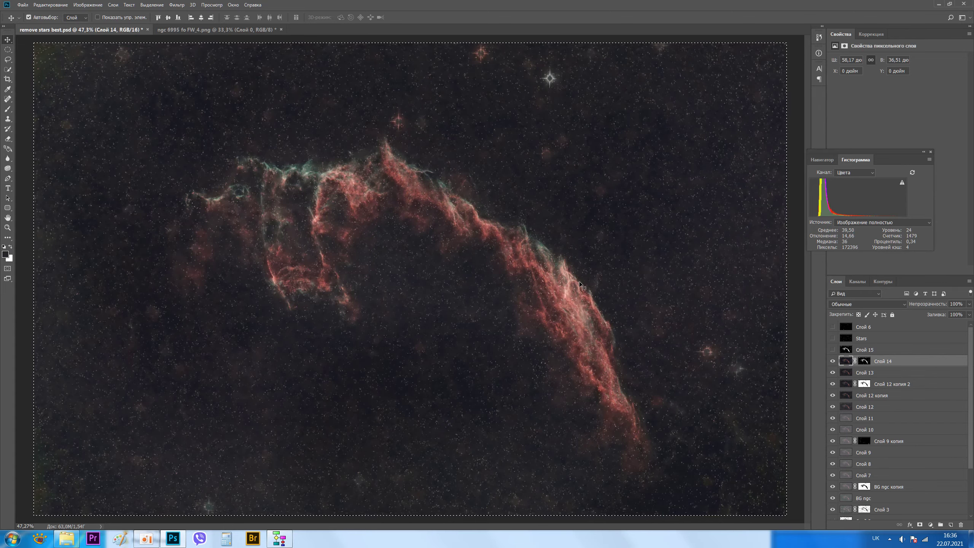
Step: Zoom in and out to inspect the nebula's filaments, then bring up the Image adjustments menu
key("super")
key("super")
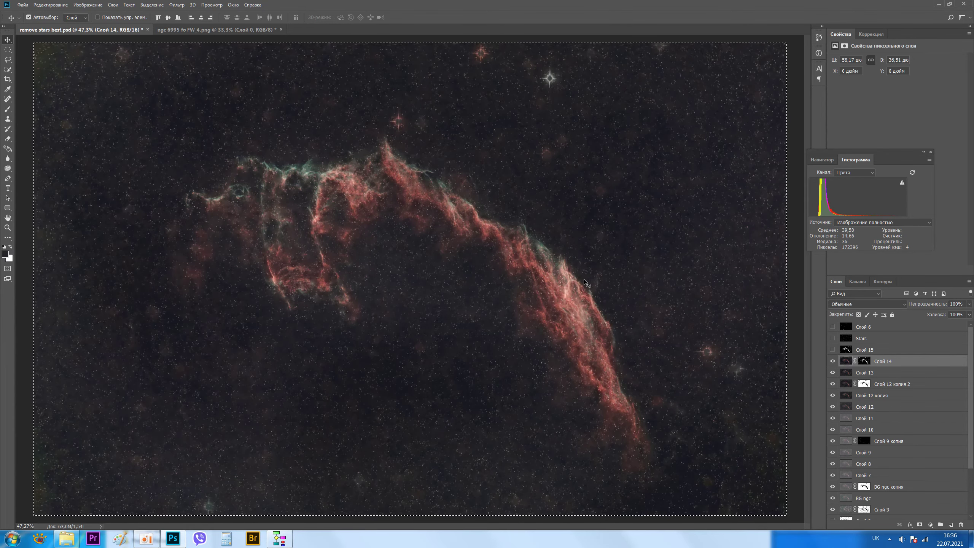
scroll(583, 294, "up", 2)
scroll(583, 294, "up", 2)
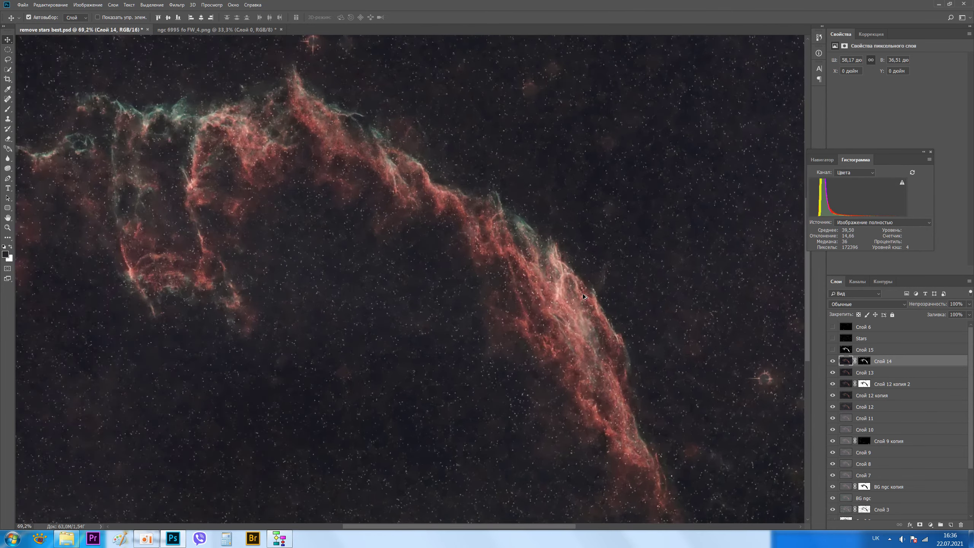
scroll(583, 294, "up", 2)
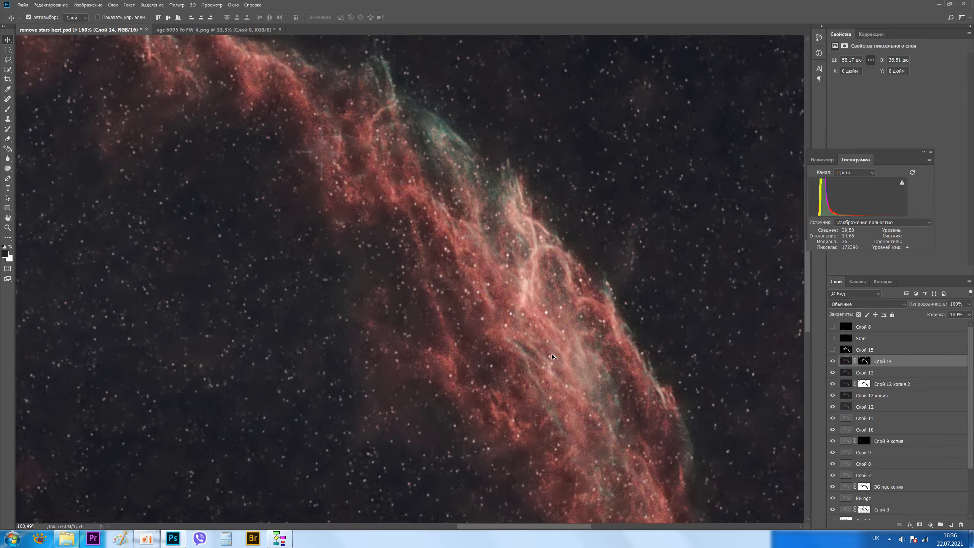
scroll(551, 354, "down", 1)
scroll(551, 354, "down", 1)
scroll(551, 354, "down", 1)
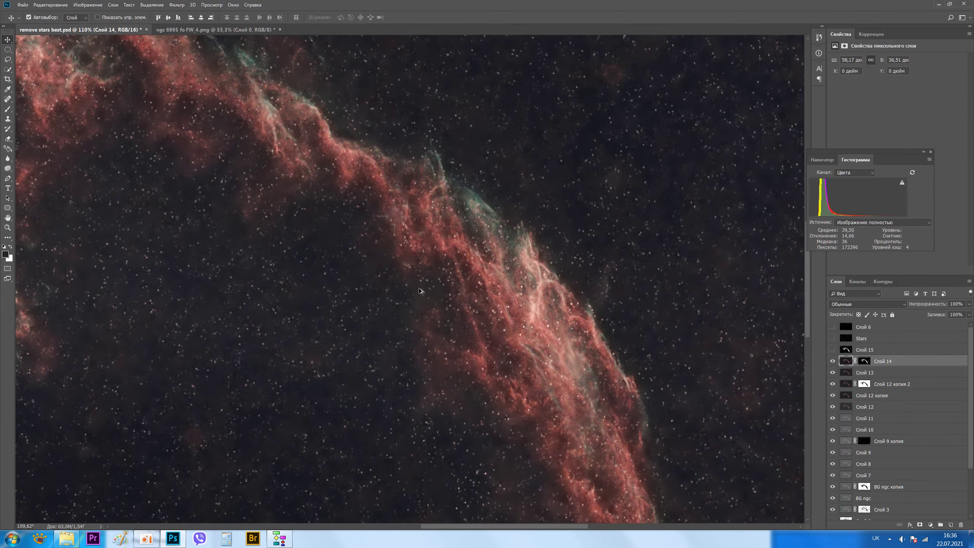
scroll(422, 291, "down", 1)
scroll(304, 176, "down", 1)
scroll(134, 125, "down", 1)
scroll(108, 118, "down", 1)
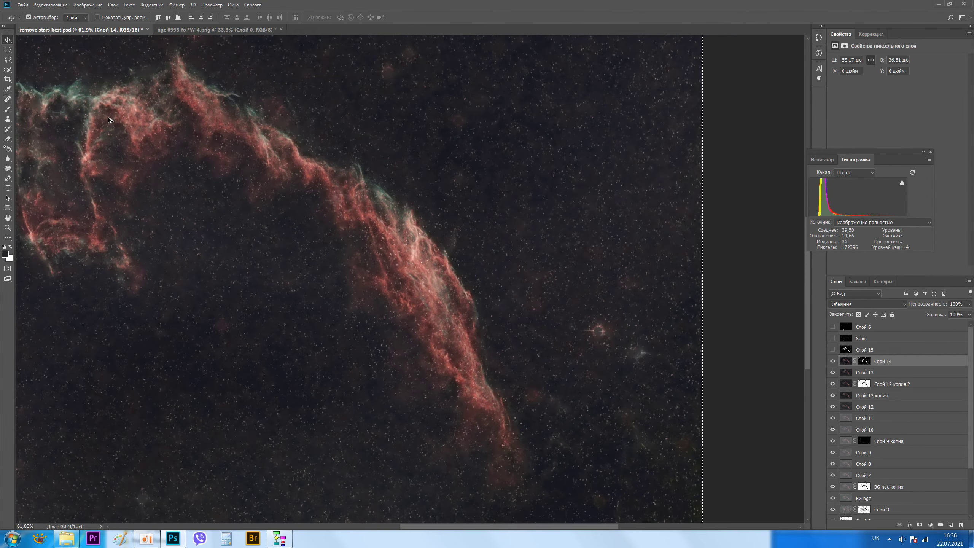
scroll(108, 118, "down", 1)
scroll(108, 117, "down", 1)
scroll(455, 207, "up", 2)
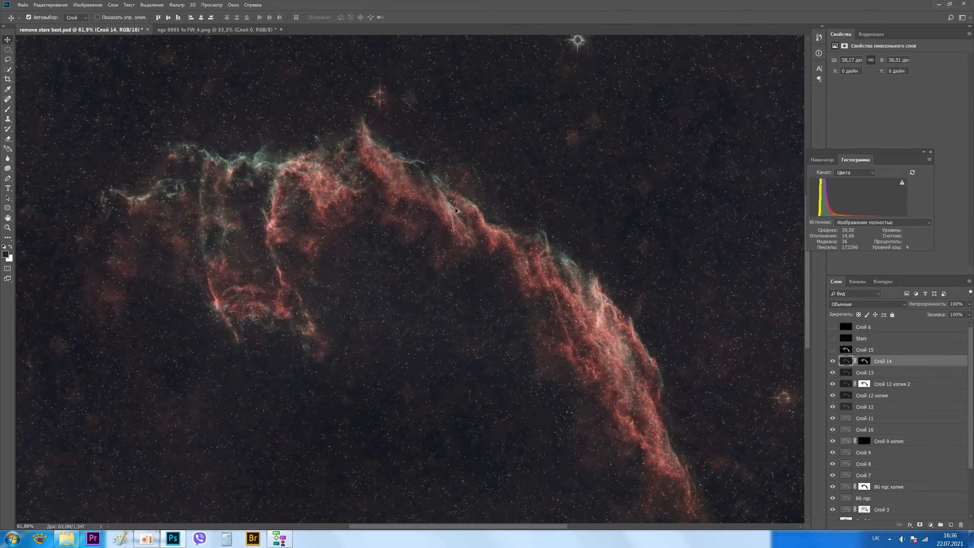
scroll(455, 208, "up", 1)
scroll(456, 208, "down", 1)
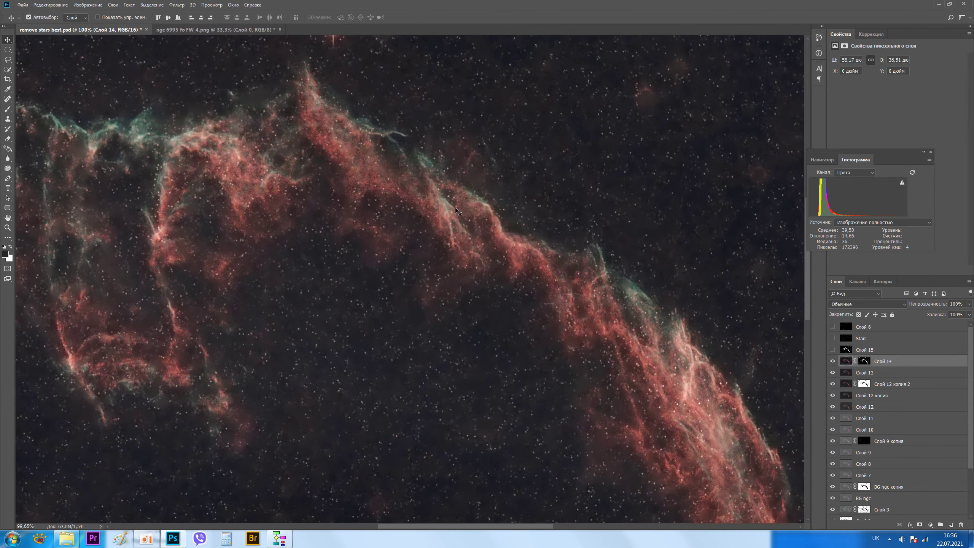
scroll(456, 207, "down", 1)
scroll(455, 208, "down", 1)
scroll(456, 208, "down", 1)
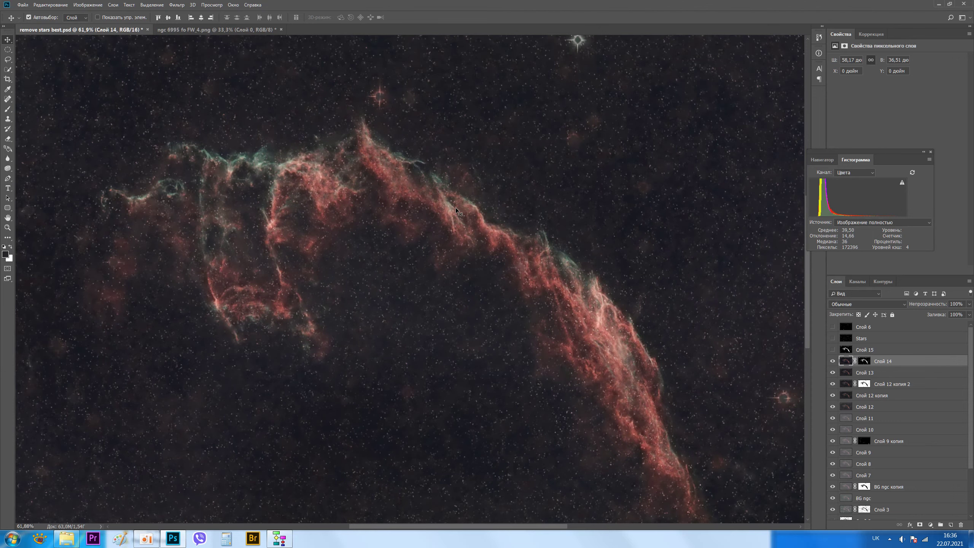
left_click(94, 5)
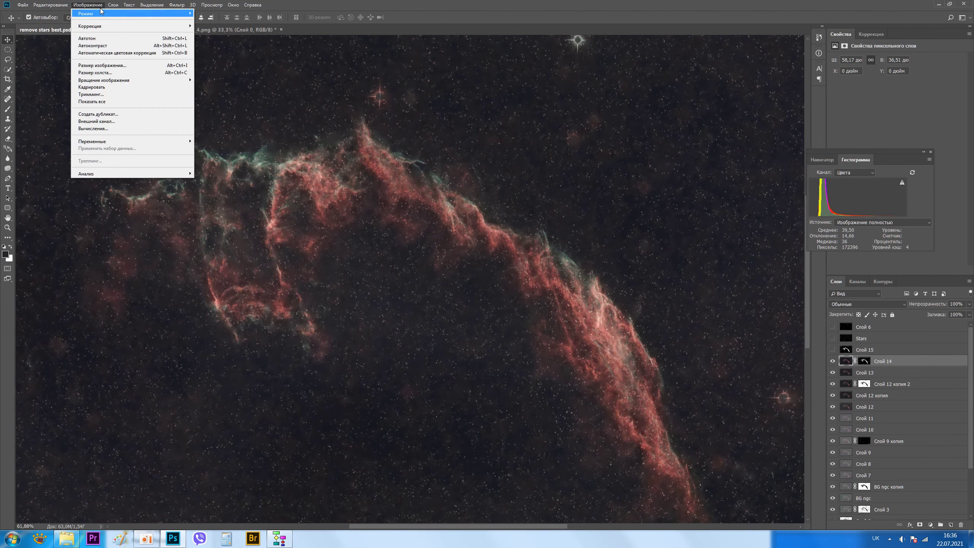
Step: Open Selective Color and slightly reduce cyan in the Cyans range
mouse_move(122, 25)
left_click(262, 147)
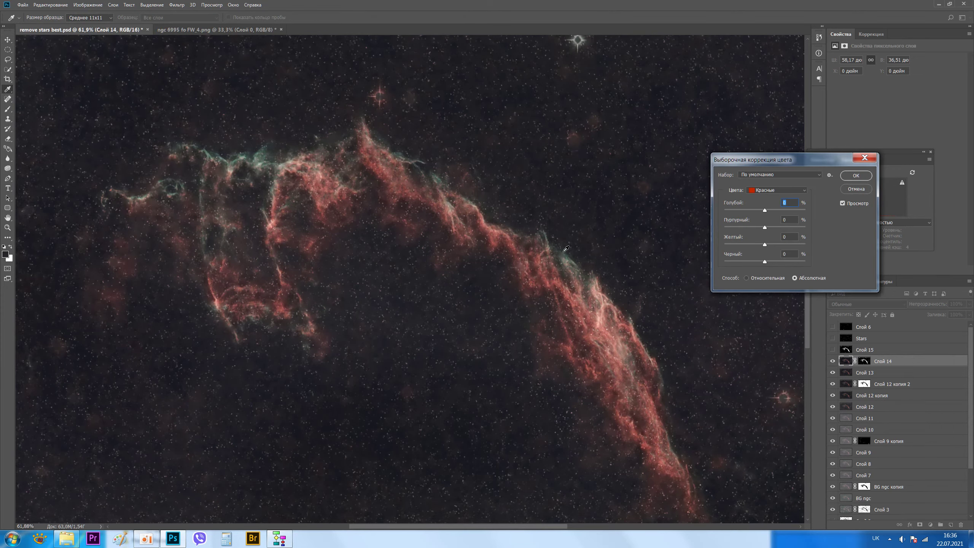
left_click(784, 190)
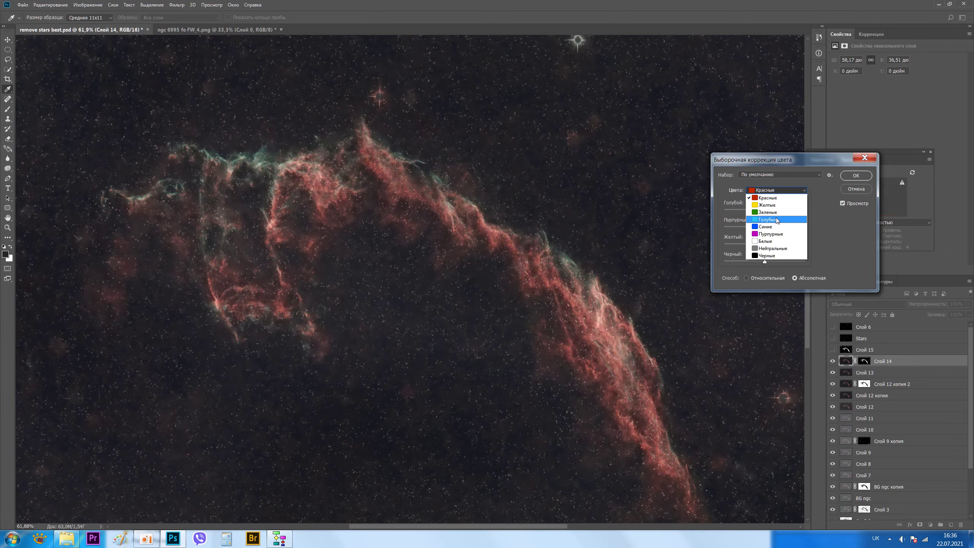
left_click(776, 220)
mouse_move(765, 209)
left_mouse_down()
mouse_move(710, 222)
mouse_move(811, 211)
left_mouse_up()
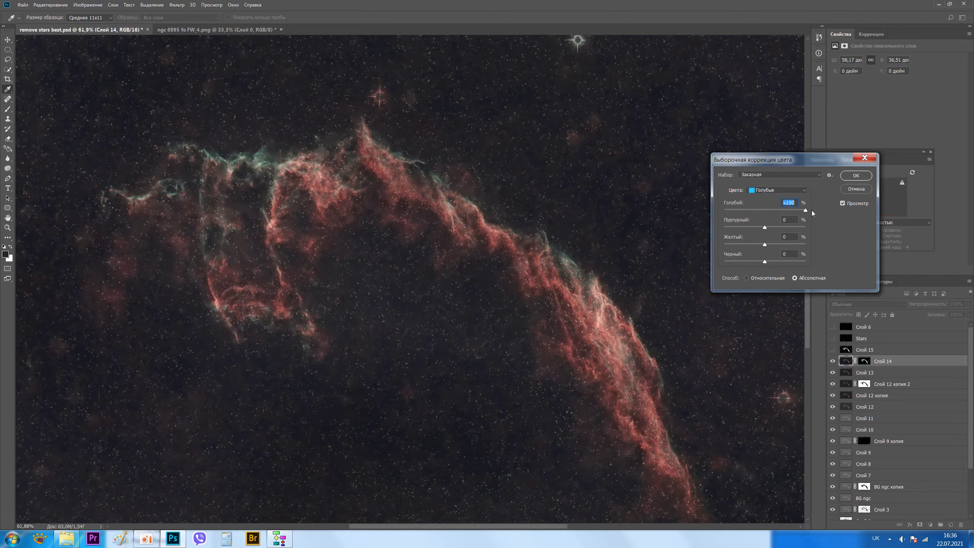
Step: Set the Greens range to cyan -16, magenta -16, black -28 (absolute) and apply
left_click(793, 191)
left_click(768, 212)
left_click_drag(766, 210, 711, 217)
left_click_drag(740, 210, 832, 212)
left_click_drag(754, 212, 840, 227)
left_click_drag(766, 262, 803, 262)
left_click_drag(732, 260, 793, 262)
left_click_drag(739, 262, 737, 271)
left_click_drag(787, 233, 773, 237)
left_click(846, 176)
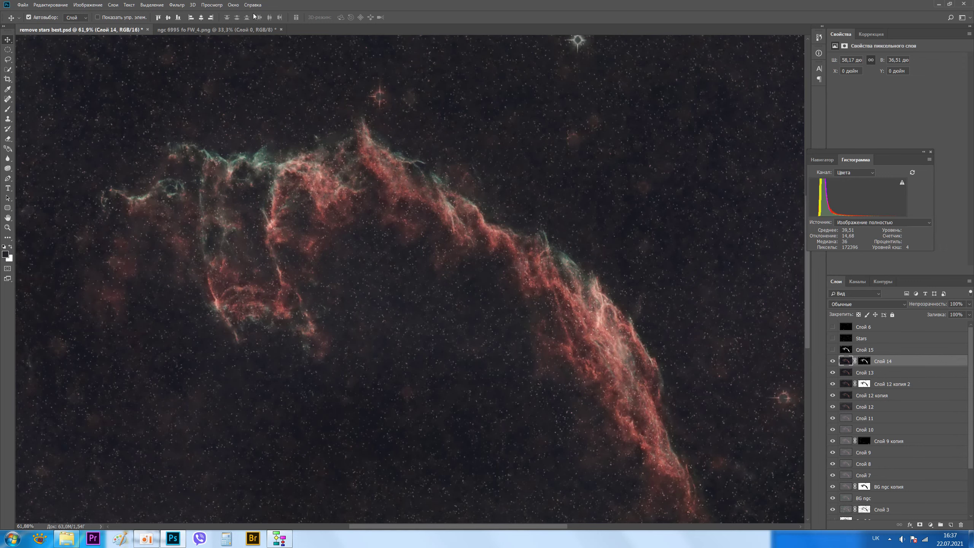
left_click(83, 6)
mouse_move(131, 26)
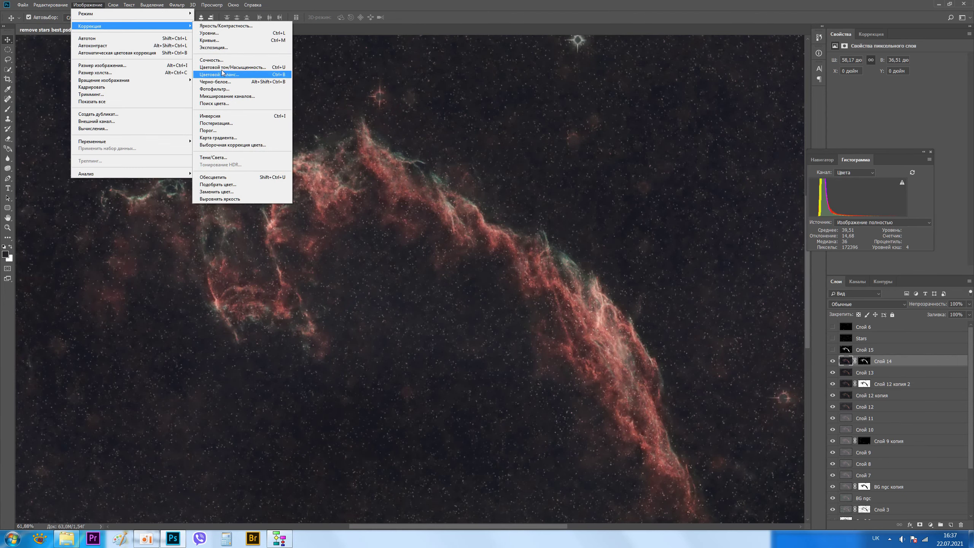
left_click(238, 147)
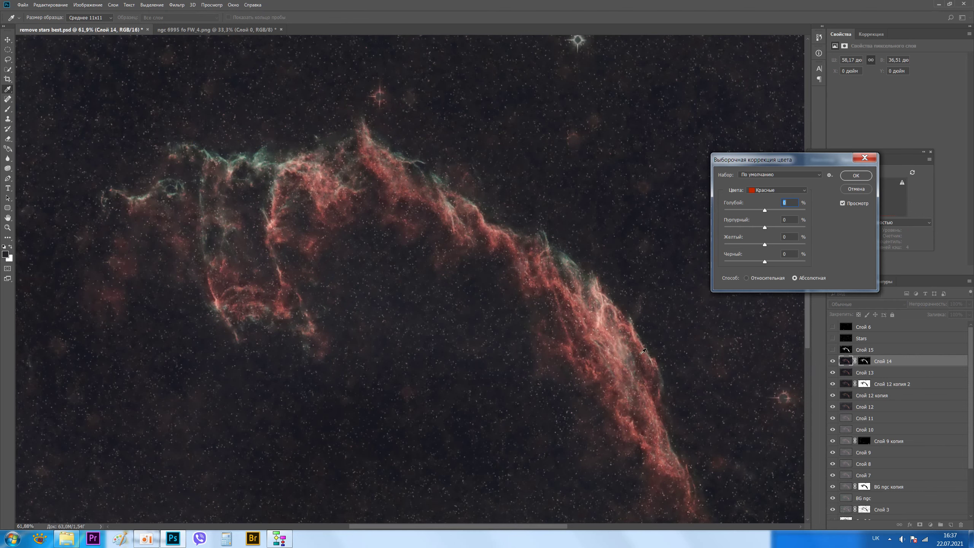
left_click_drag(765, 212, 761, 211)
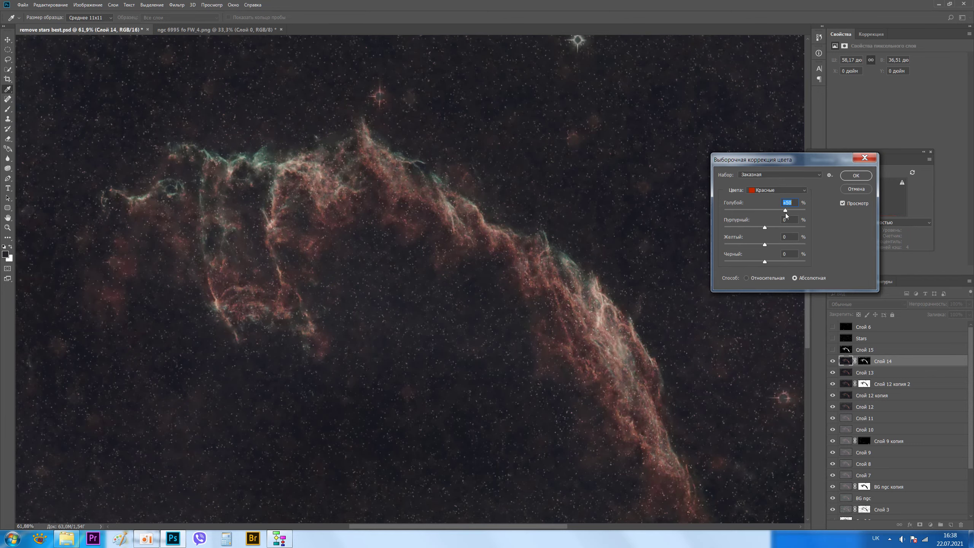
left_click_drag(764, 214, 784, 219)
mouse_move(764, 228)
left_mouse_down()
mouse_move(722, 240)
mouse_move(774, 234)
mouse_move(760, 219)
left_mouse_up()
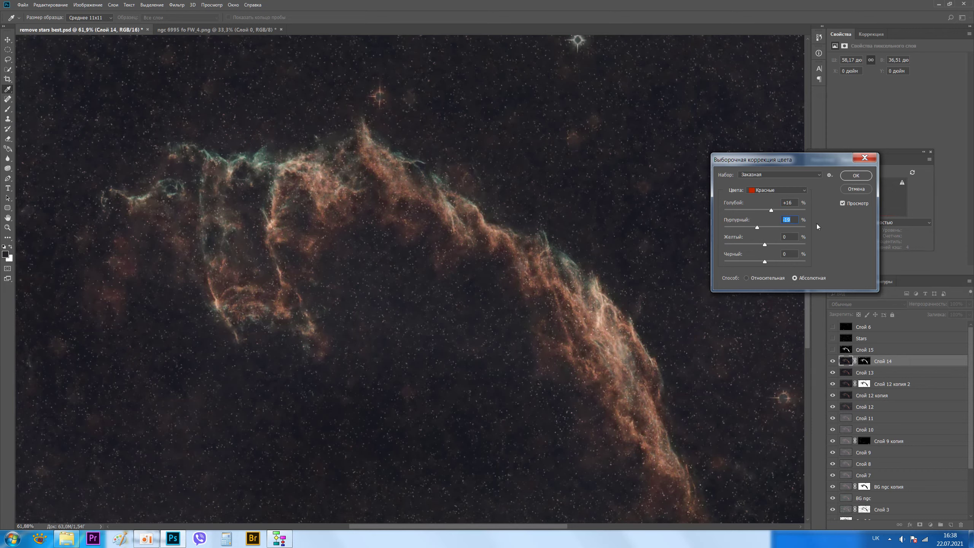
left_click(848, 189)
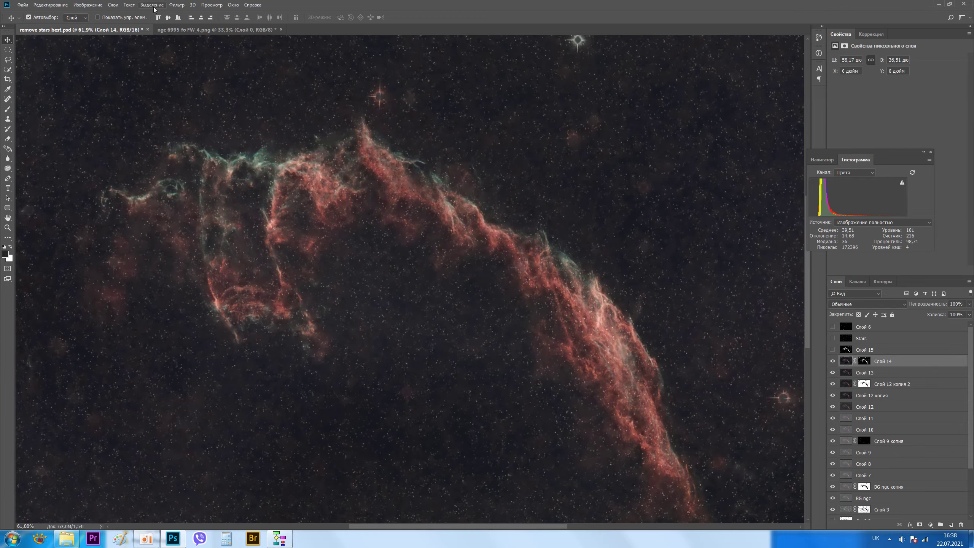
Step: Open Smart Sharpen, close it unapplied, and zoom in on the nebula
left_click(175, 5)
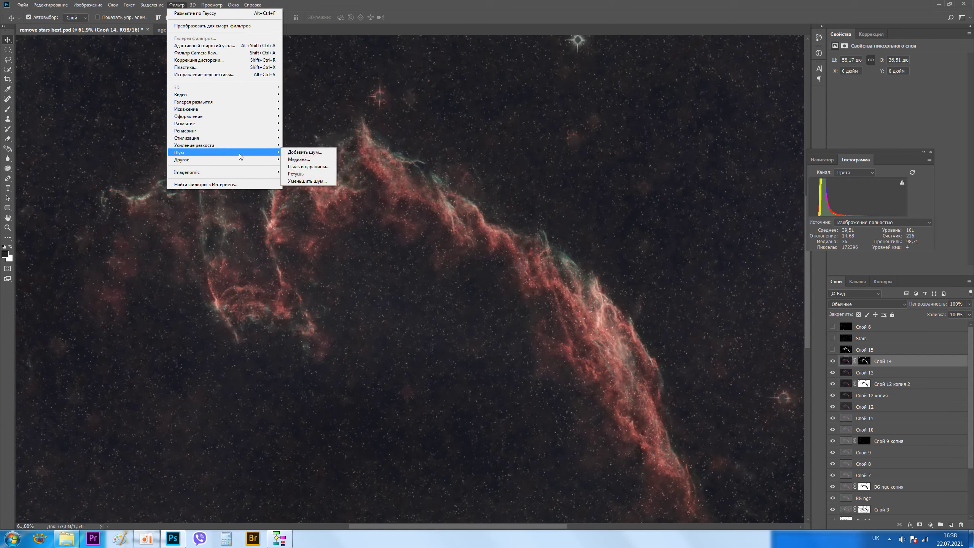
mouse_move(194, 145)
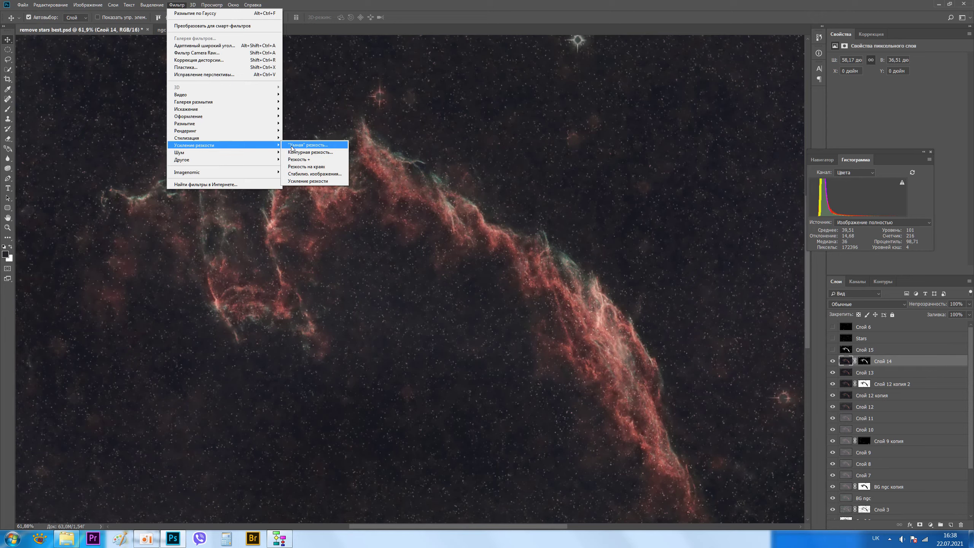
left_click(293, 146)
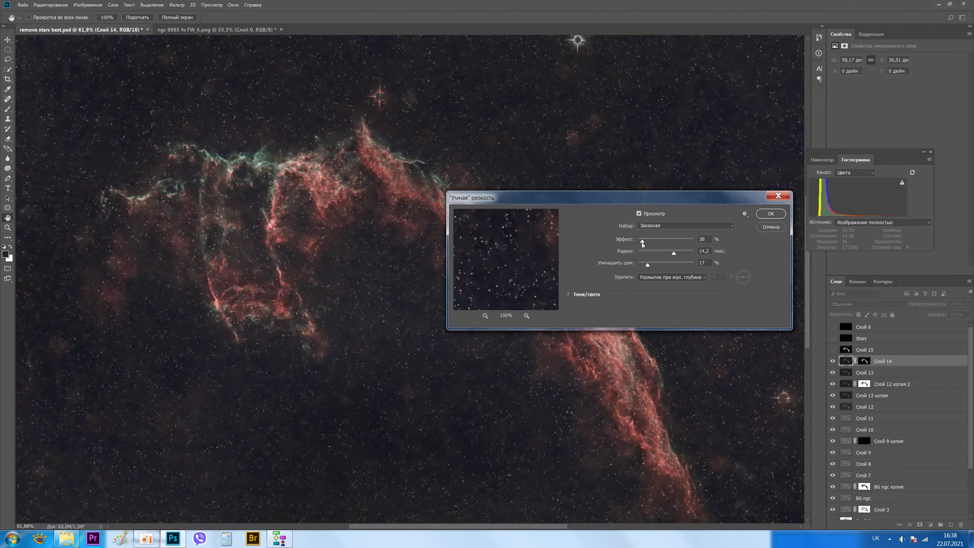
left_click(775, 228)
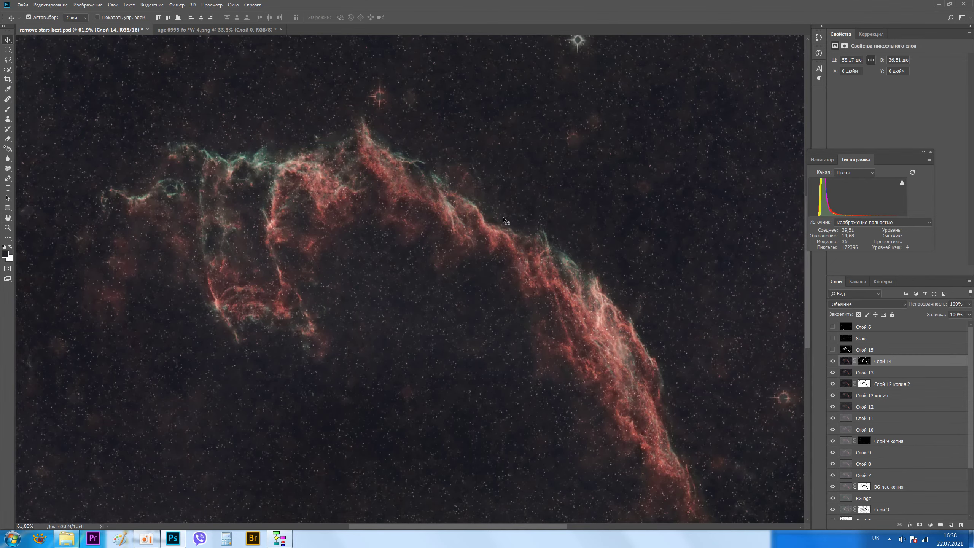
scroll(381, 145, "up", 3)
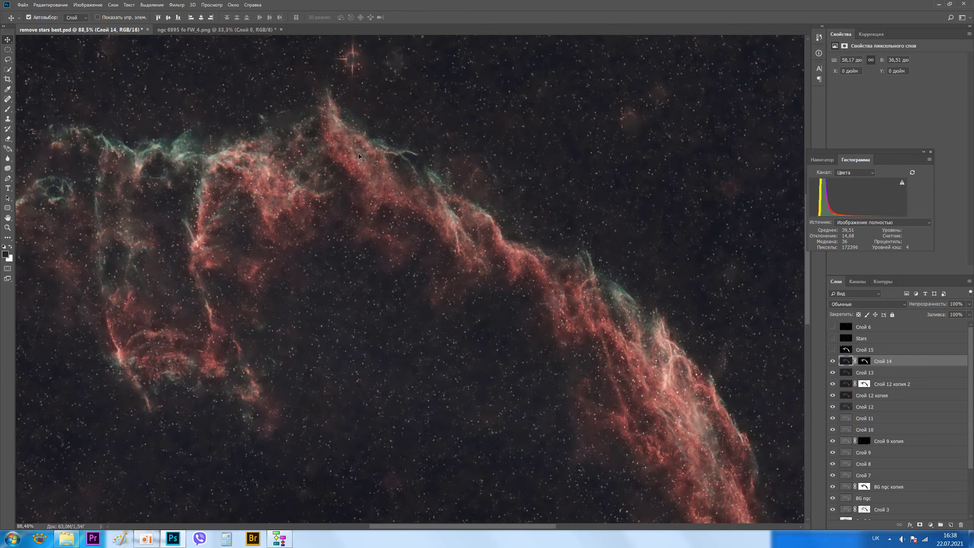
scroll(358, 153, "up", 3)
scroll(359, 155, "up", 2)
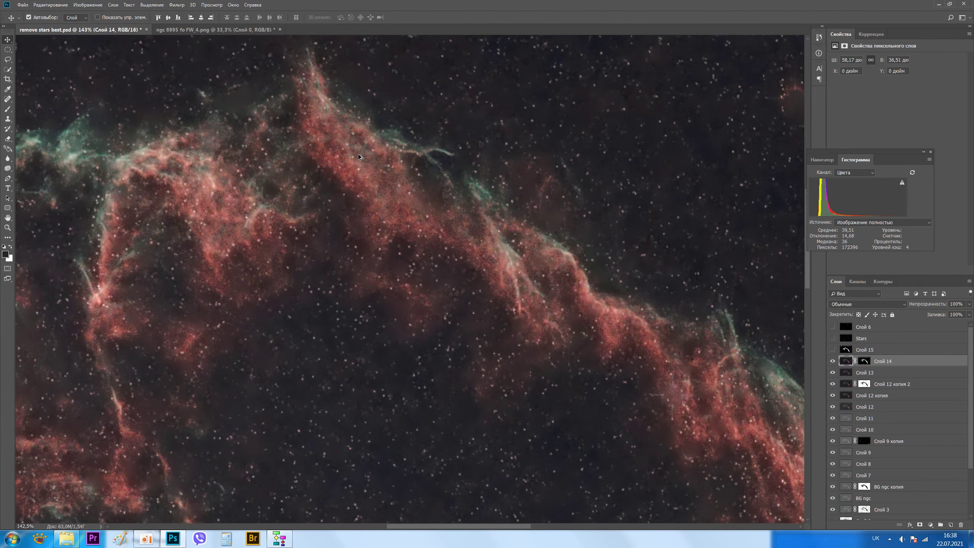
Step: Reopen Smart Sharpen, try 183% Amount, then set Amount to 0%
left_click(177, 5)
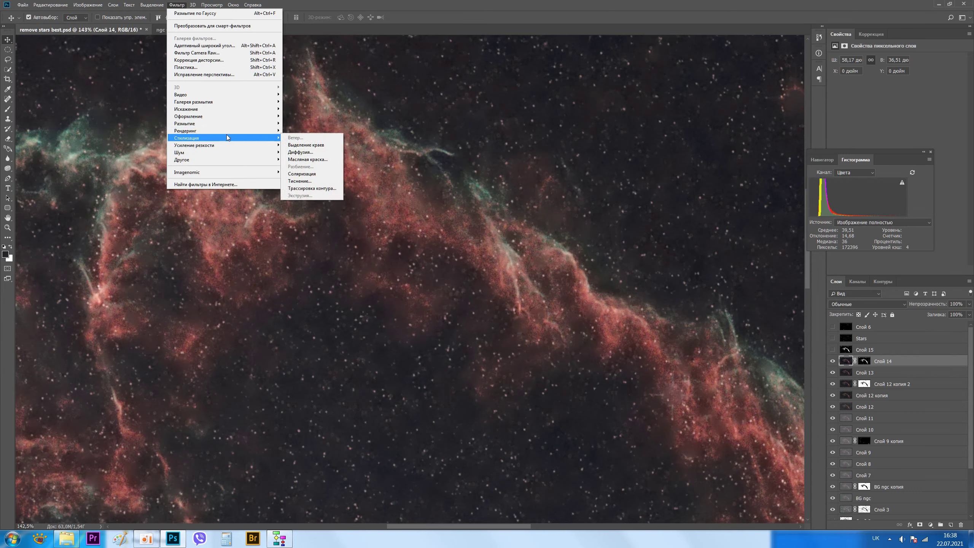
mouse_move(202, 144)
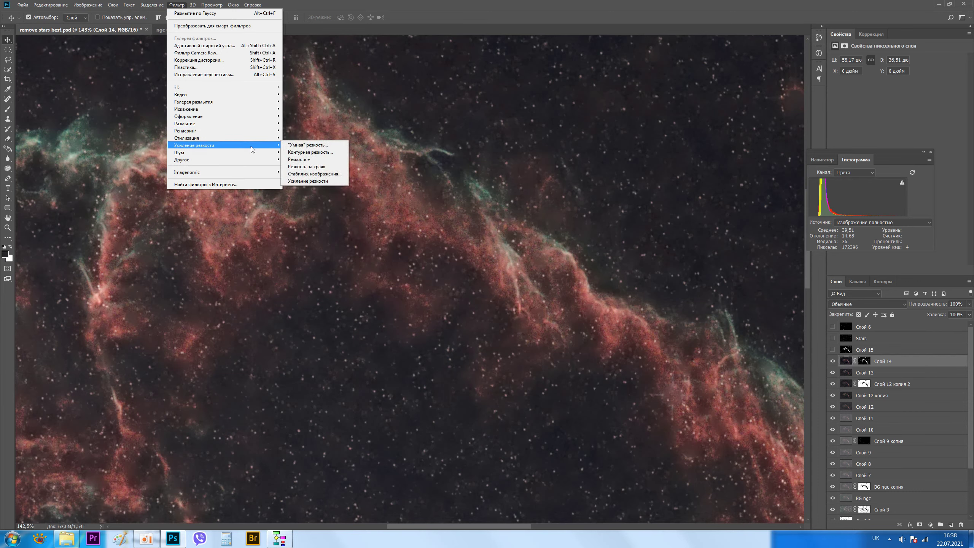
left_click(292, 146)
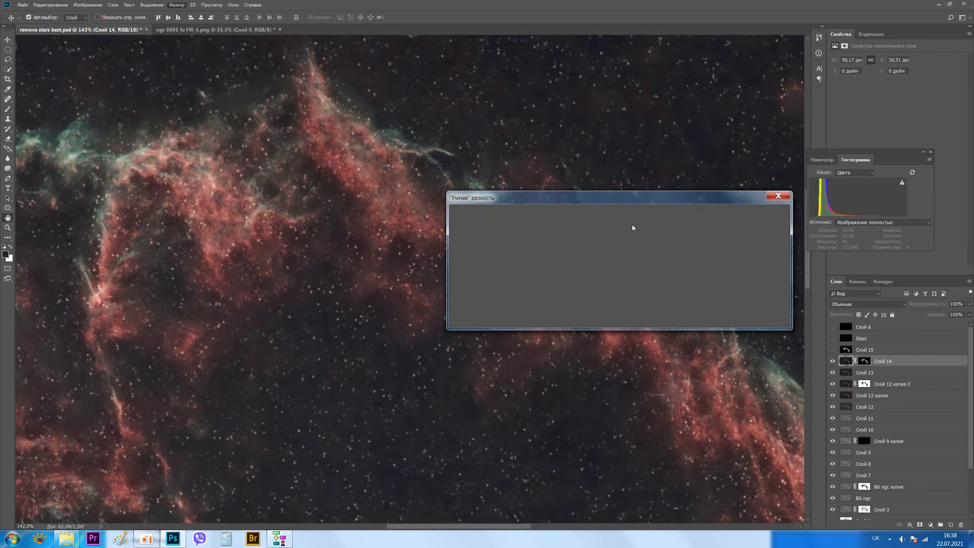
left_click_drag(642, 241, 659, 240)
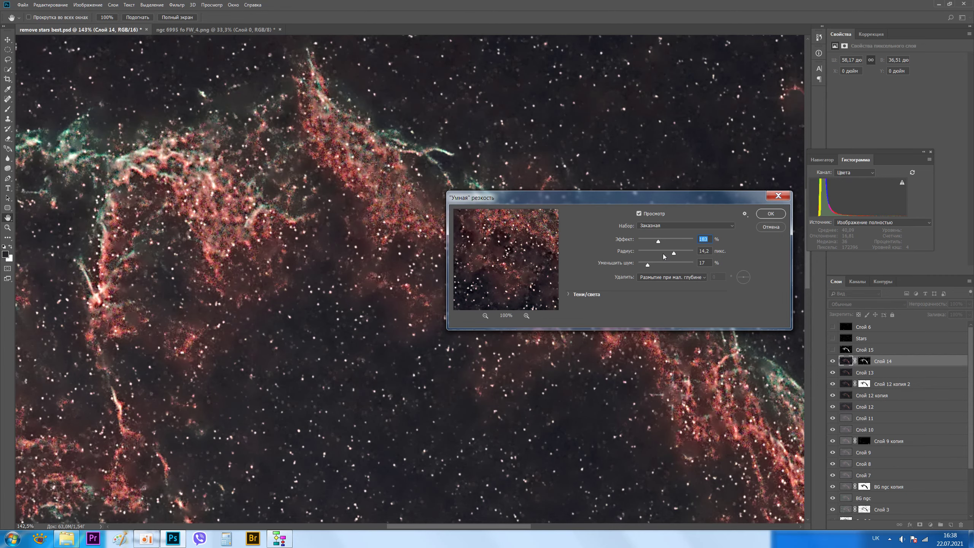
left_click_drag(657, 243, 626, 244)
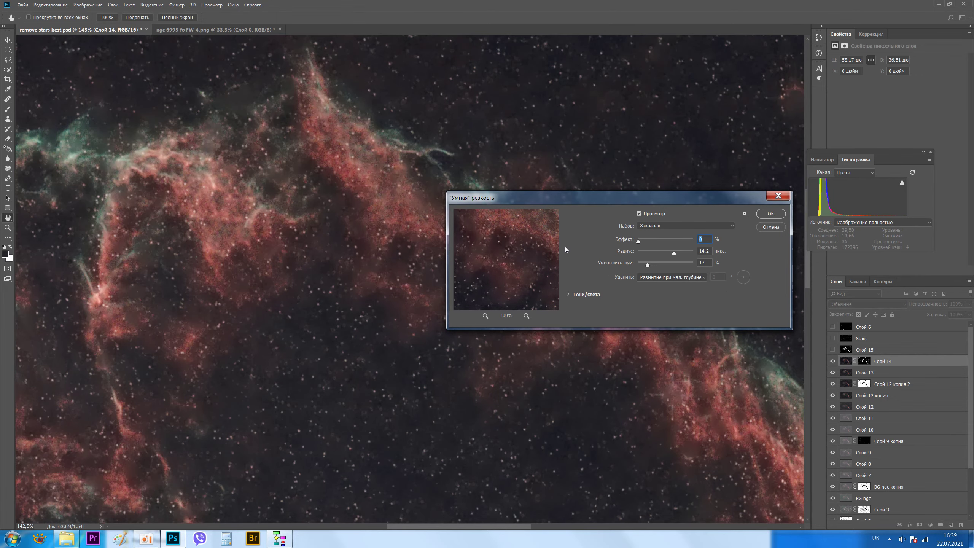
left_click_drag(547, 200, 571, 99)
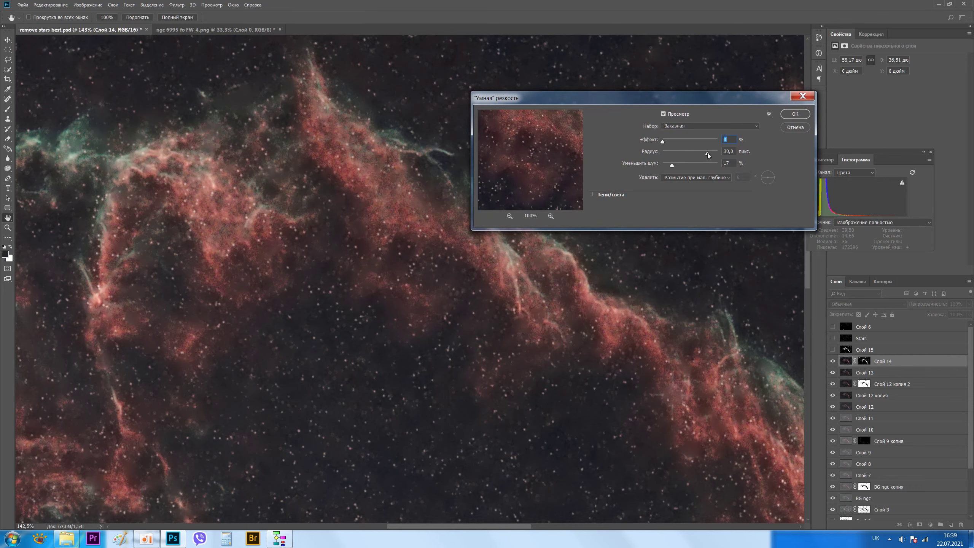
Step: Raise the Smart Sharpen Radius, then bring it back down to about 2 px
left_click_drag(704, 153, 710, 152)
left_click_drag(711, 152, 709, 153)
left_click_drag(708, 153, 695, 157)
left_click_drag(695, 153, 683, 155)
left_click_drag(681, 154, 669, 155)
Step: Cancel Smart Sharpen and zoom out to view the whole nebula image
left_click(795, 127)
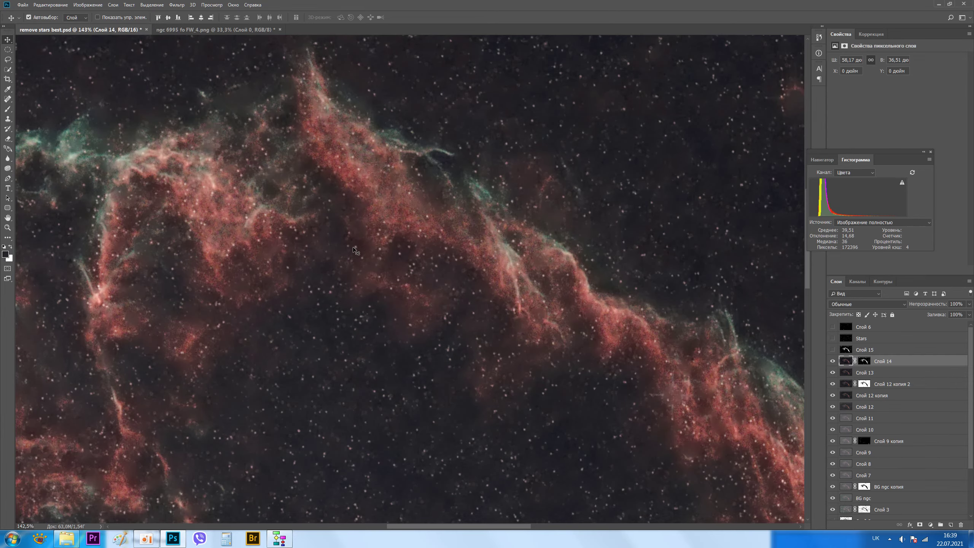
scroll(546, 316, "down", 2)
scroll(569, 331, "down", 2)
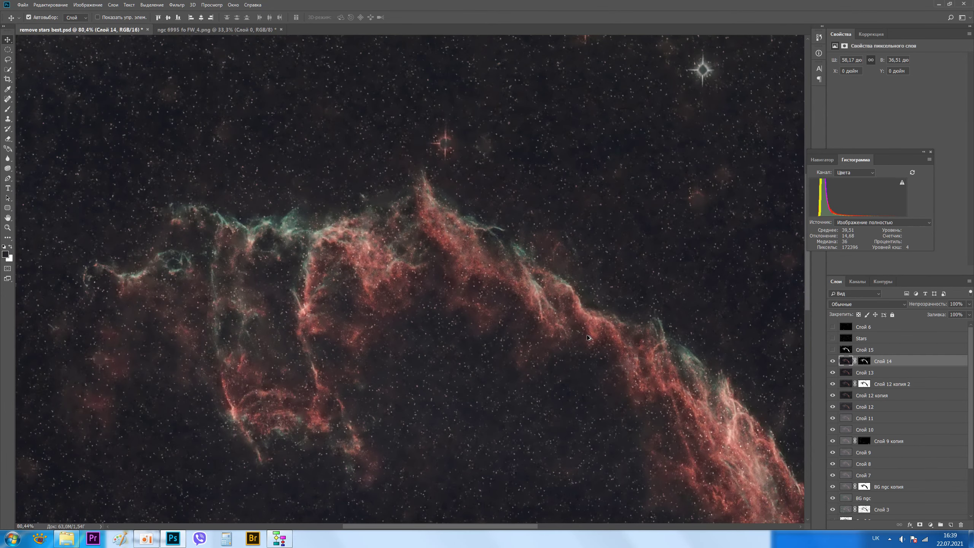
scroll(587, 335, "down", 3)
scroll(587, 335, "down", 2)
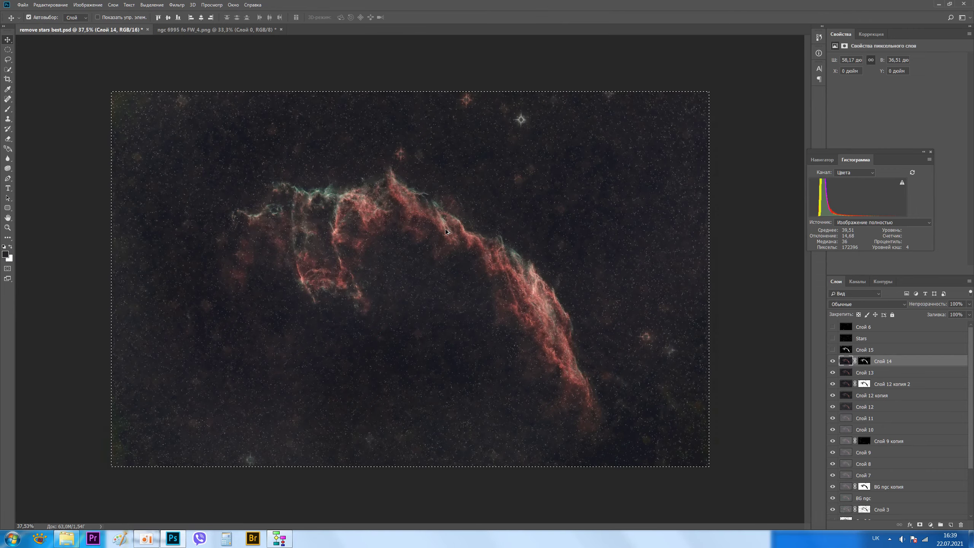
scroll(446, 231, "up", 2)
scroll(446, 231, "up", 1)
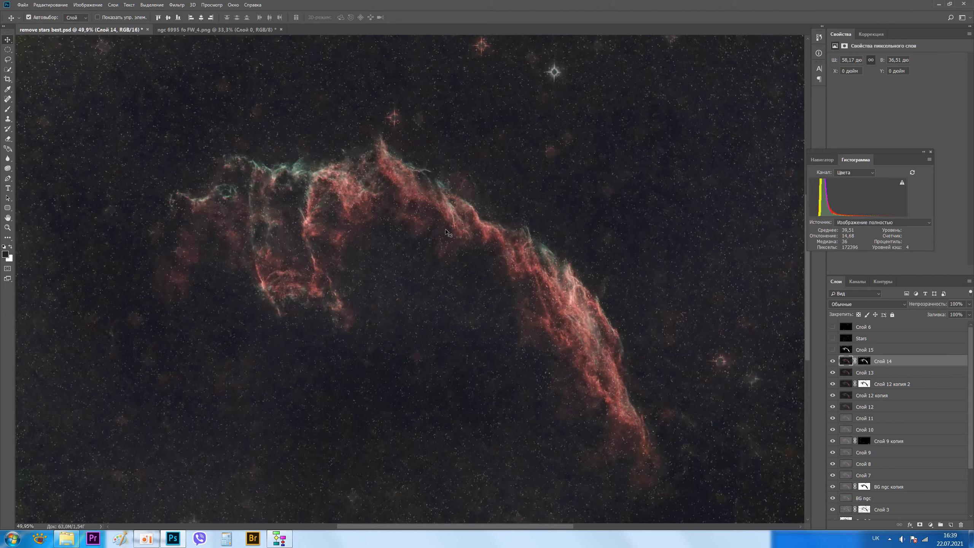
key("ctrl")
Step: Apply Levels 0, 1.00, 219 to the masked Слой 14
key("ctrl+l")
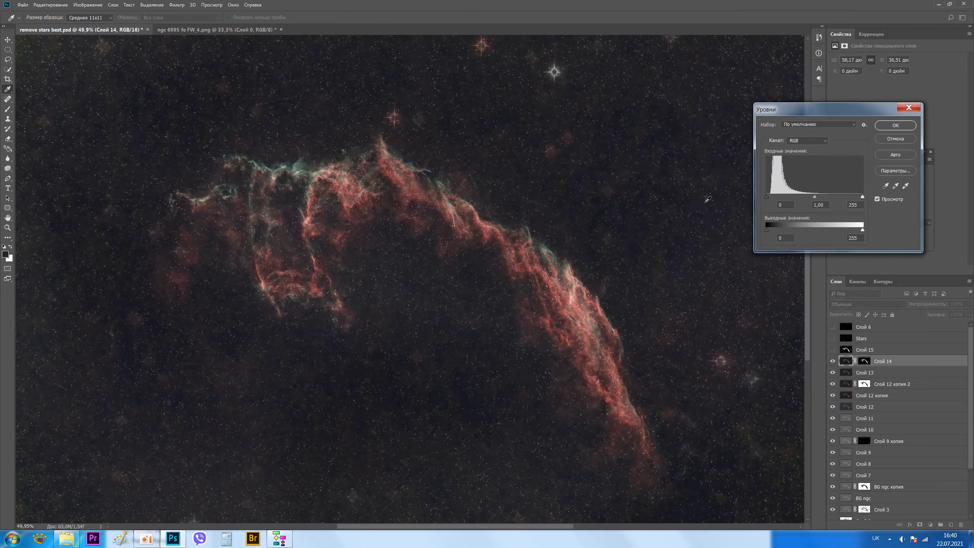
left_click_drag(863, 196, 850, 197)
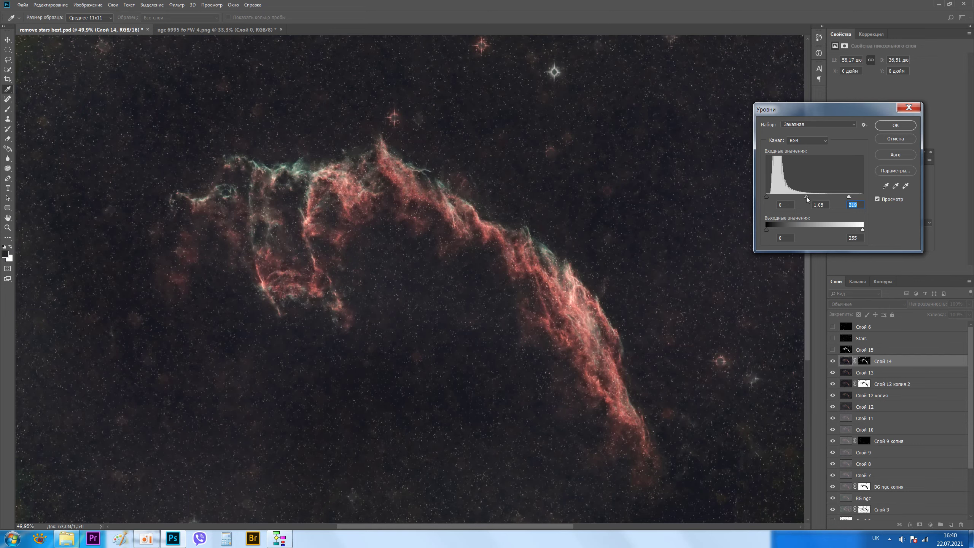
left_click_drag(807, 196, 811, 197)
key("shift+Tab")
left_click(896, 126)
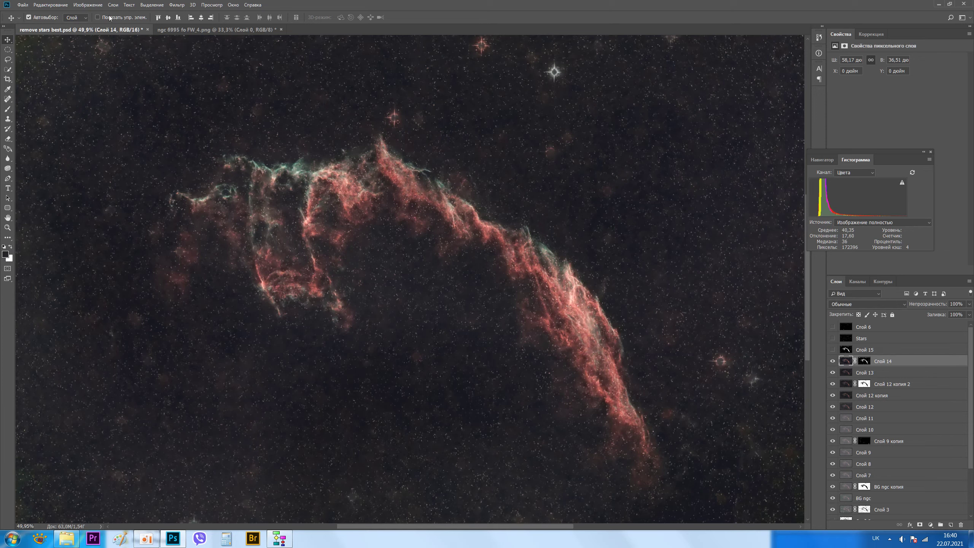
Step: Apply Shadows/Highlights to Слой 14 with a modestly raised Highlights amount
left_click(89, 5)
mouse_move(122, 26)
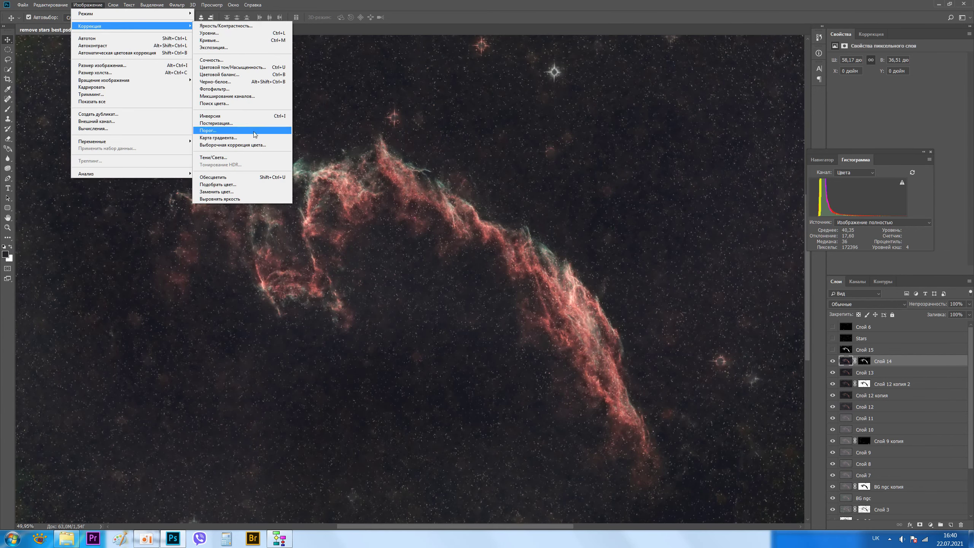
left_click(247, 157)
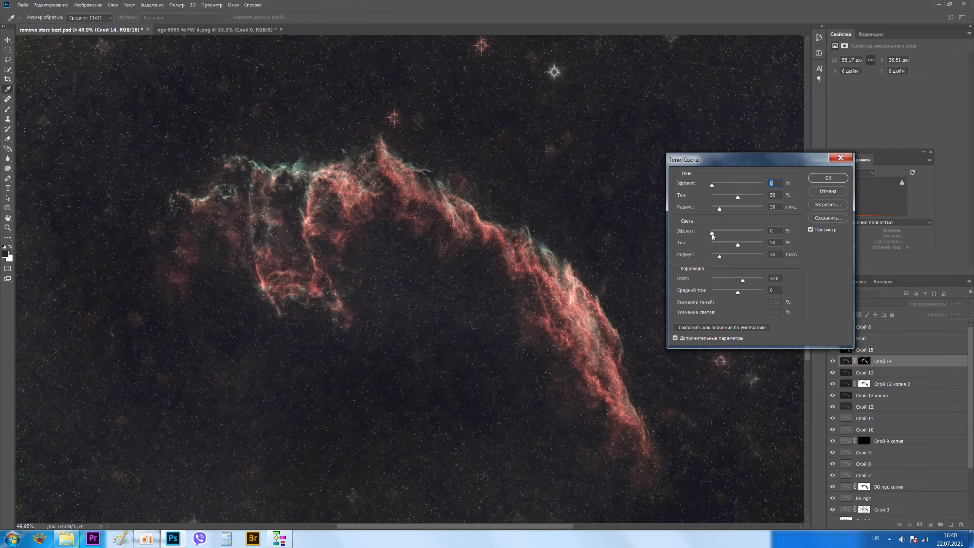
left_click_drag(712, 234, 728, 233)
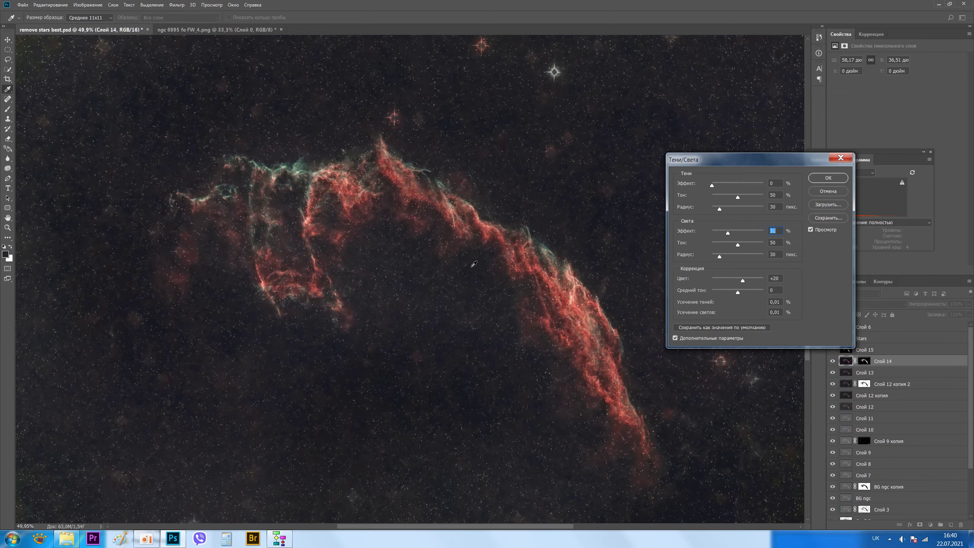
left_click(812, 180)
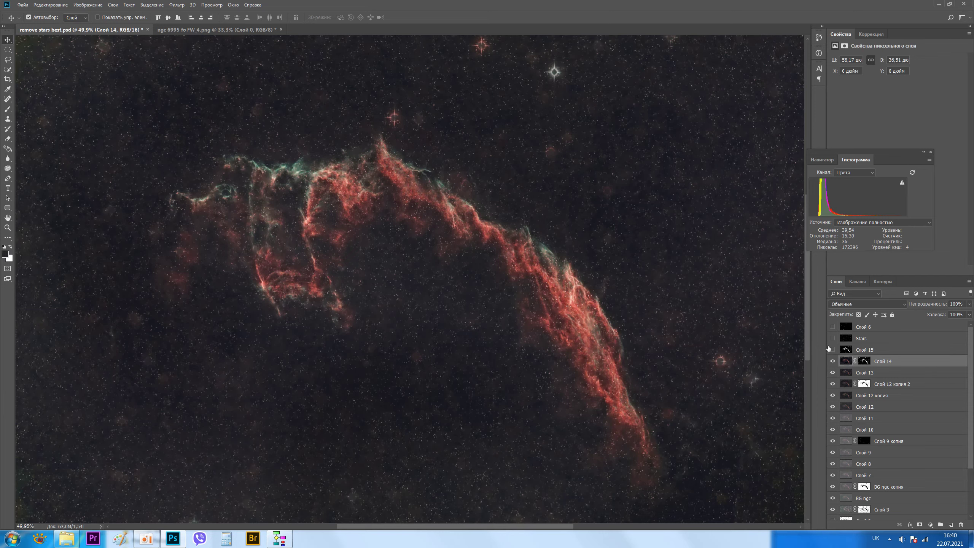
Step: Delete the old layer Слой 15
left_click(854, 350)
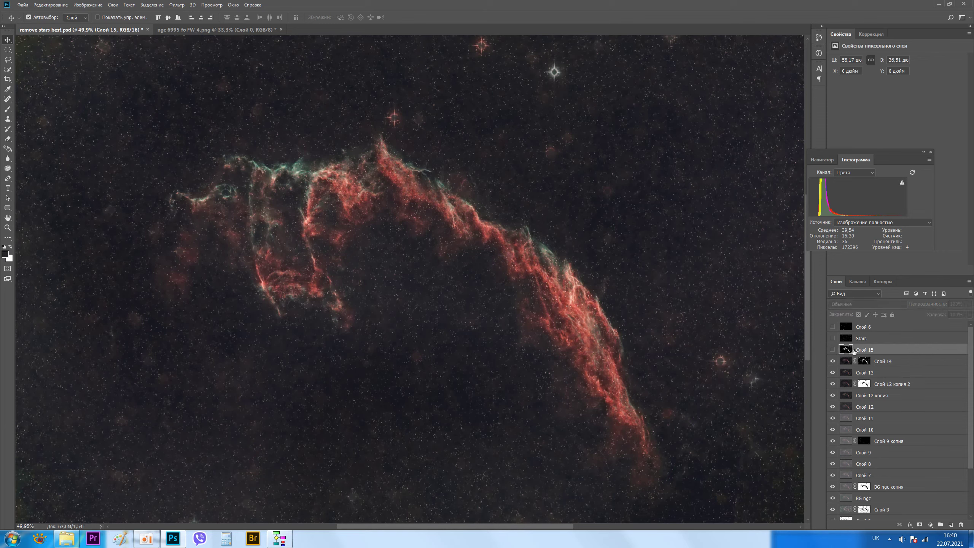
right_click(854, 350)
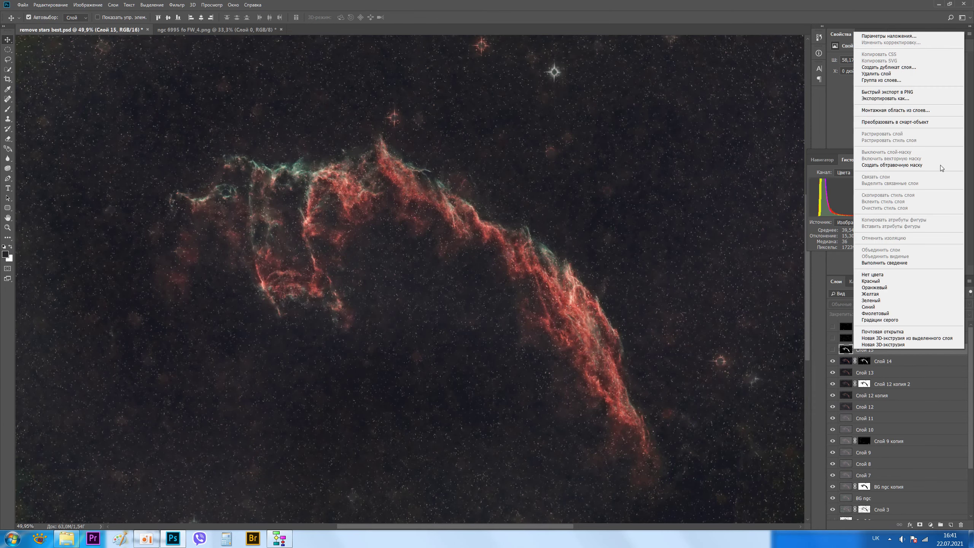
left_click(863, 72)
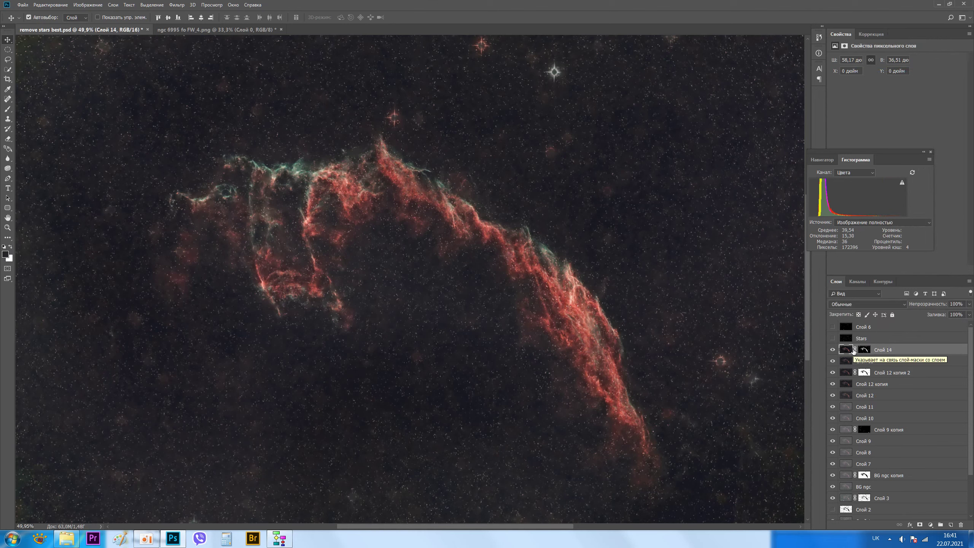
Step: Select all, fit on screen, stamp the visible image into Слой 16, and show Stars
key("ctrl")
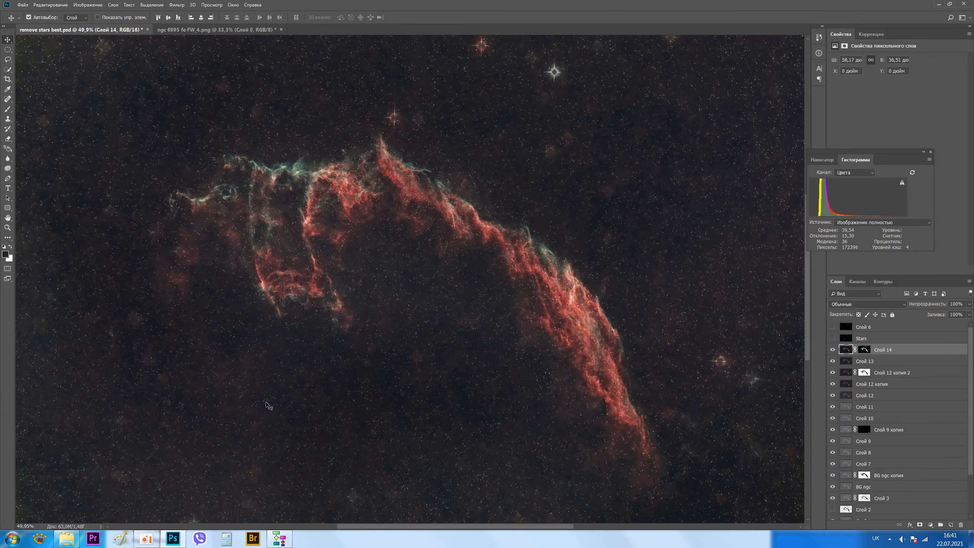
key("ctrl+0")
key("ctrl+a")
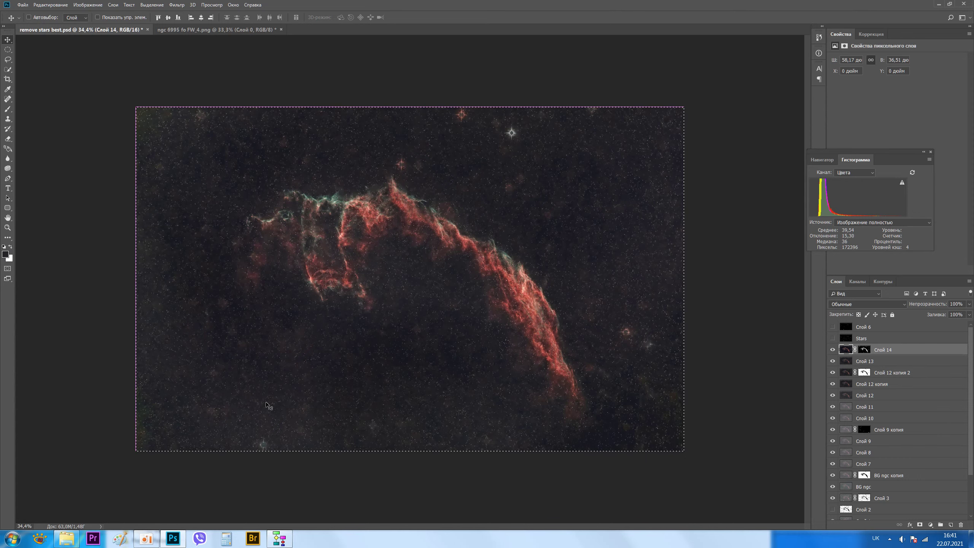
key("ctrl+shift+c")
key("ctrl+v")
key("ctrl+v")
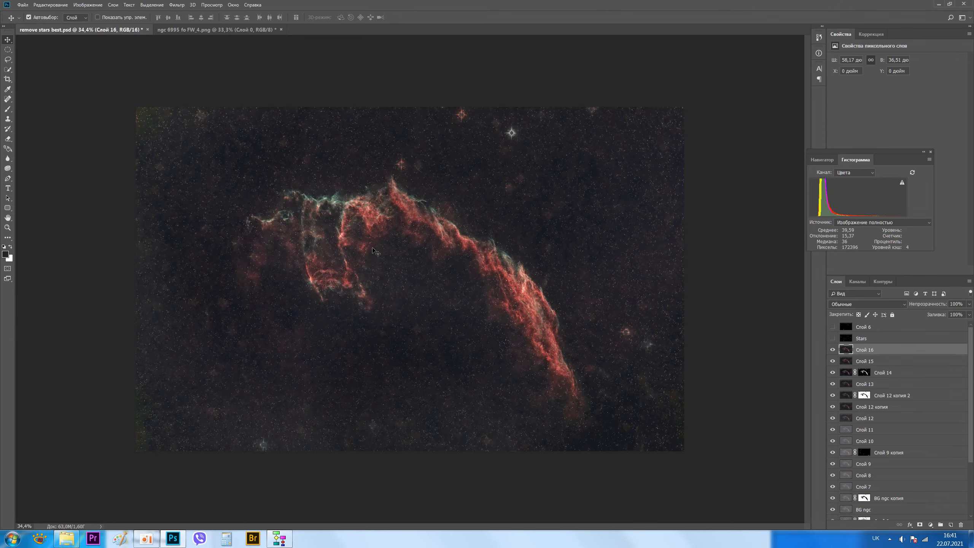
left_click(833, 338)
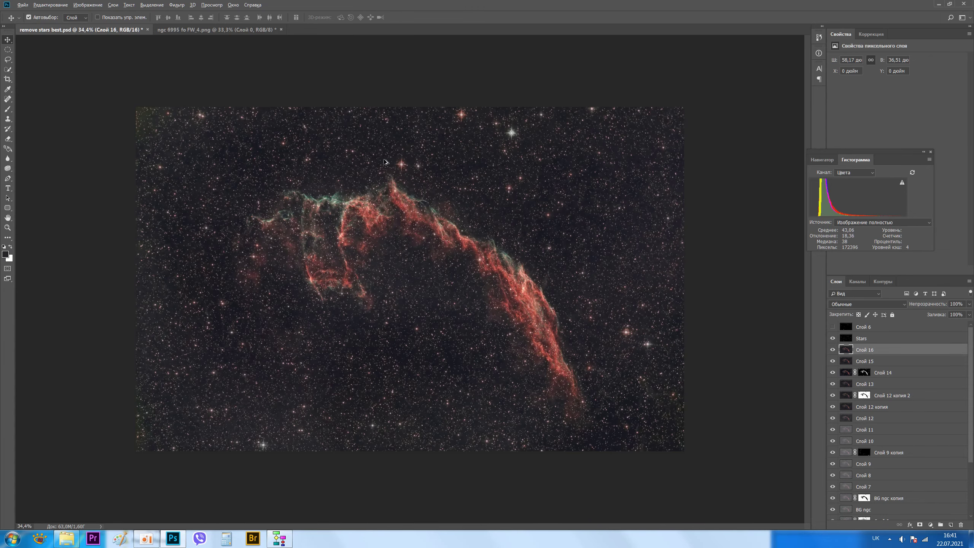
Step: Zoom in and out around the image to inspect the blended-back stars
scroll(399, 159, "up", 1)
scroll(413, 97, "up", 1)
scroll(411, 96, "up", 1)
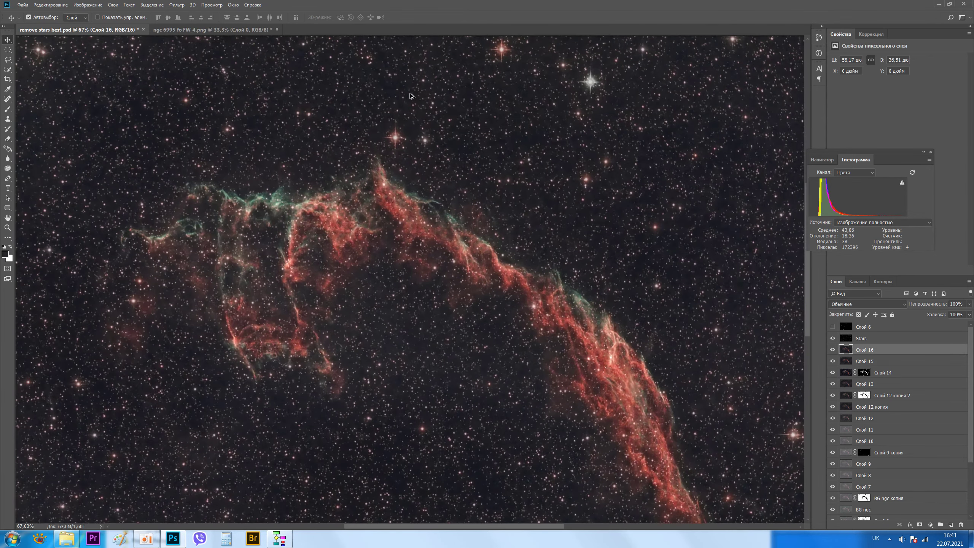
scroll(411, 96, "up", 1)
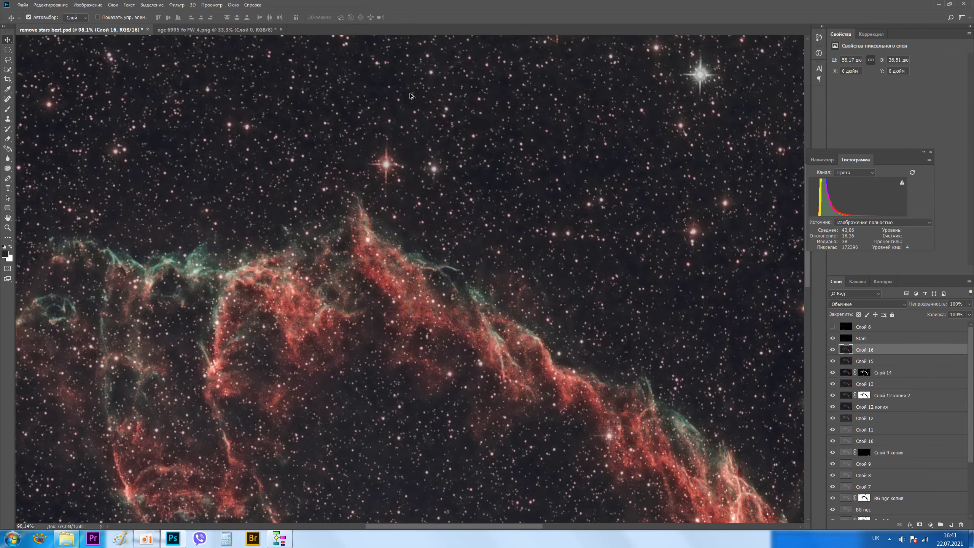
scroll(411, 96, "up", 1)
scroll(411, 96, "up", 1)
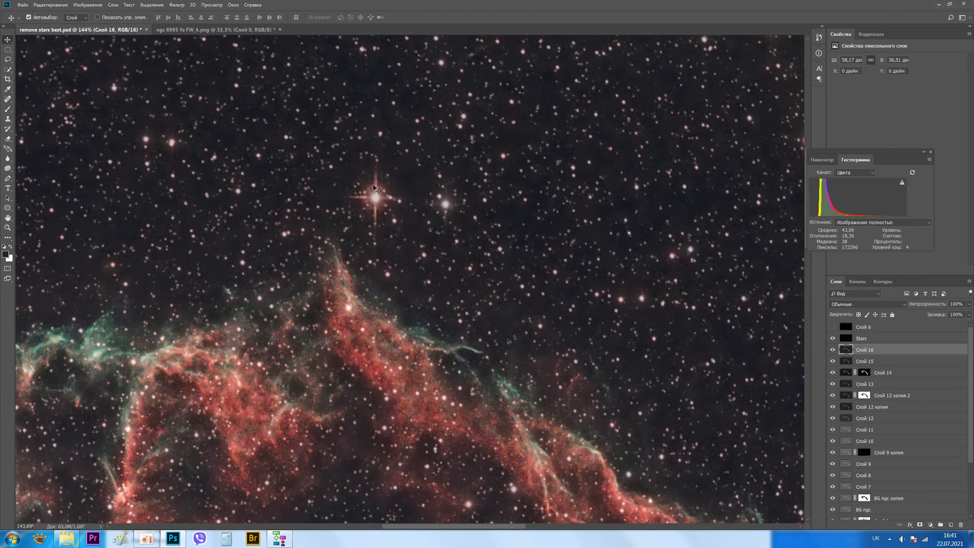
scroll(425, 179, "down", 1)
scroll(425, 180, "down", 1)
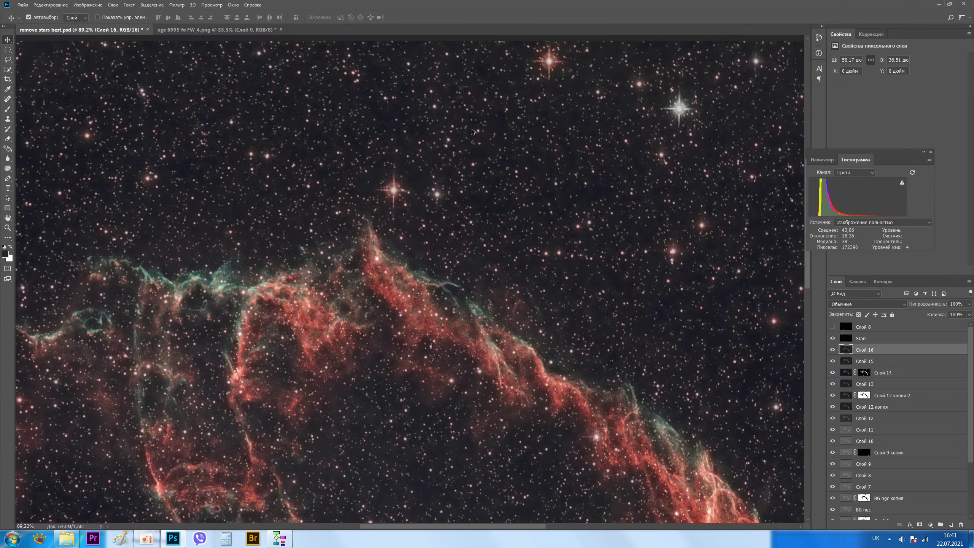
scroll(565, 65, "up", 1)
scroll(559, 49, "up", 1)
scroll(556, 49, "up", 2)
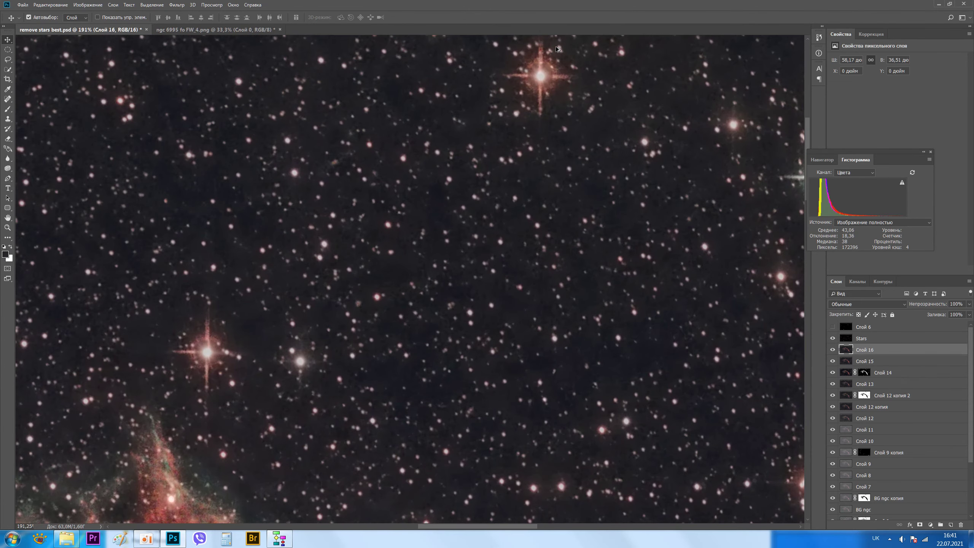
scroll(557, 48, "down", 1)
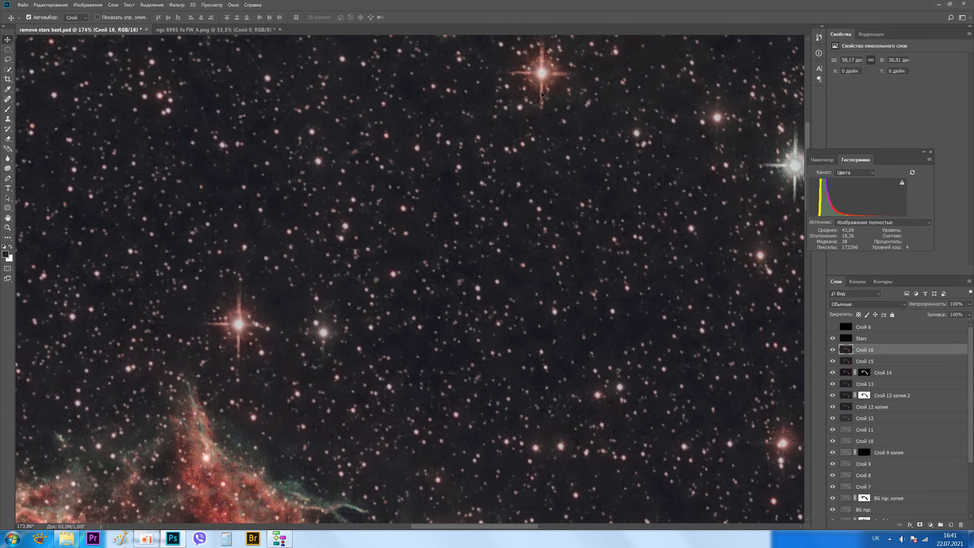
Step: Try shifting Слой 16's reds toward orange in Hue/Saturation, cancel, then select Stars
key("ctrl+u")
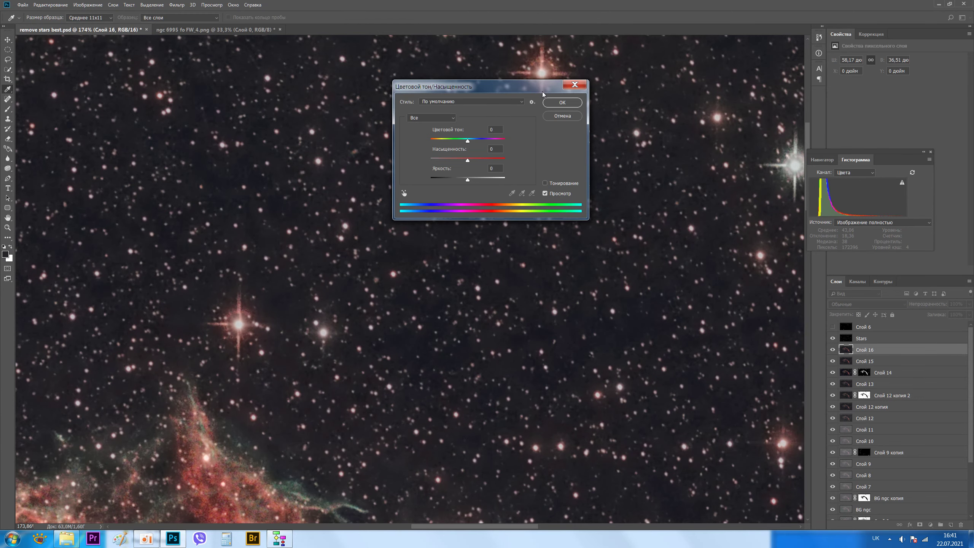
left_click_drag(502, 87, 695, 165)
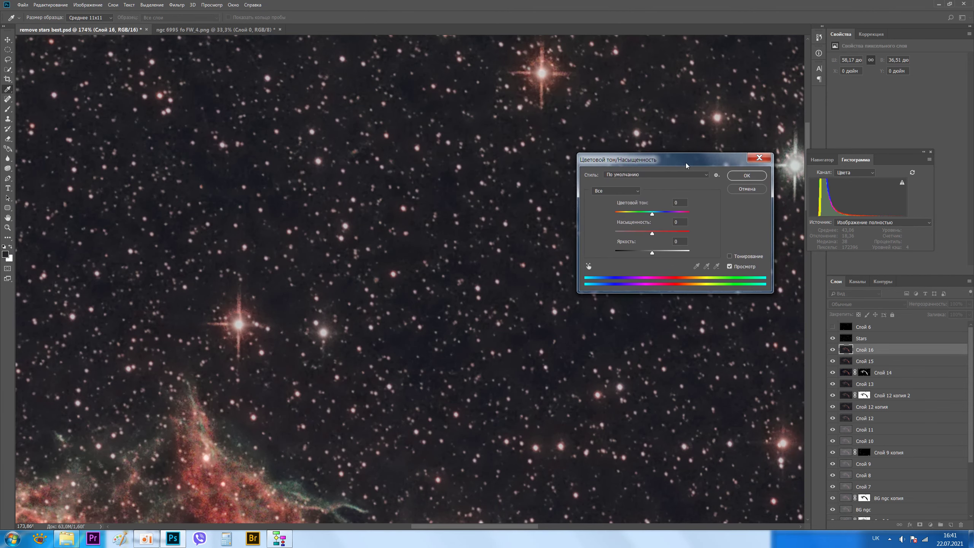
left_click(597, 272)
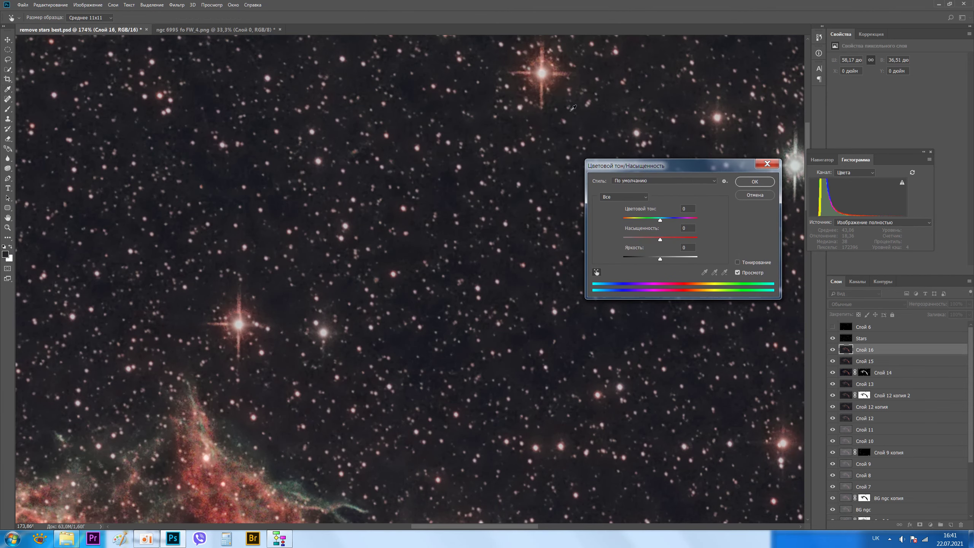
left_click(544, 67)
left_click_drag(661, 220, 680, 220)
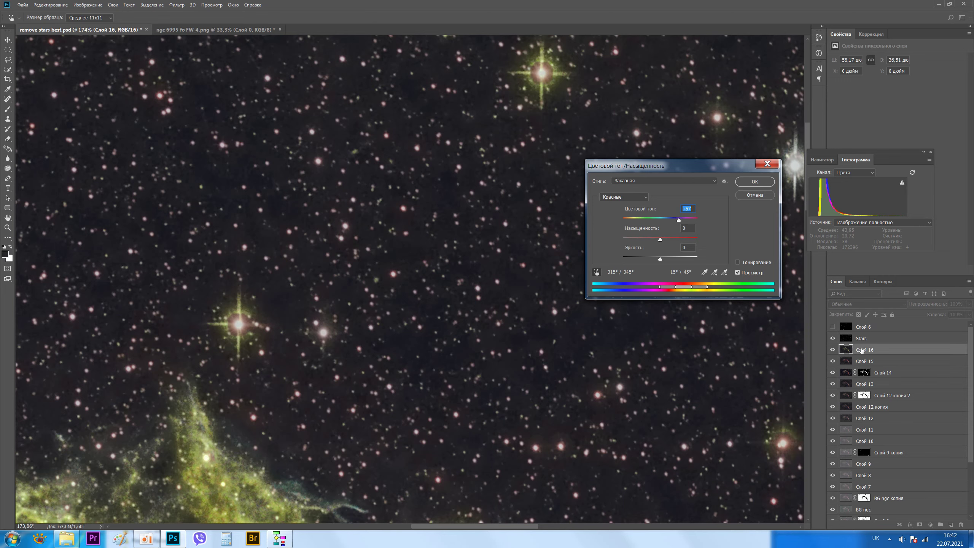
left_click(755, 195)
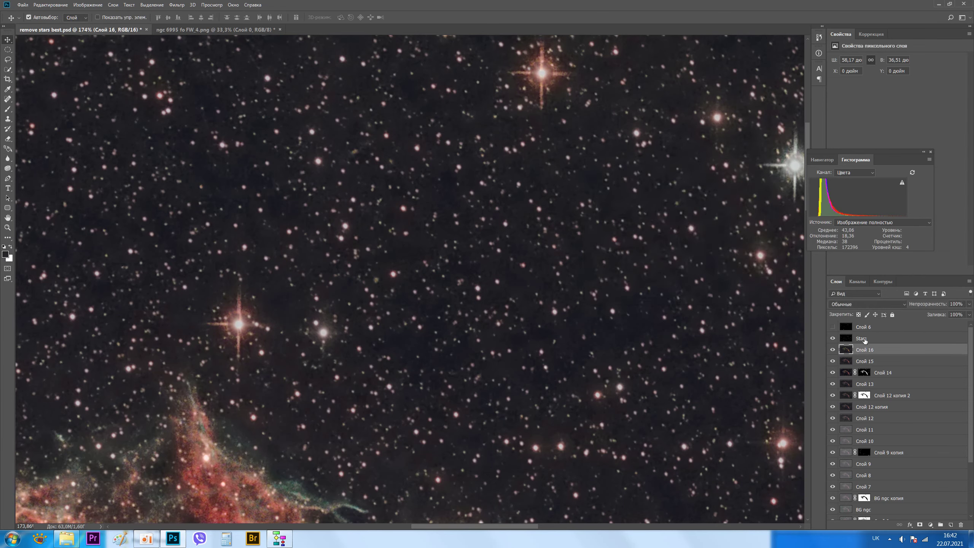
left_click(864, 339)
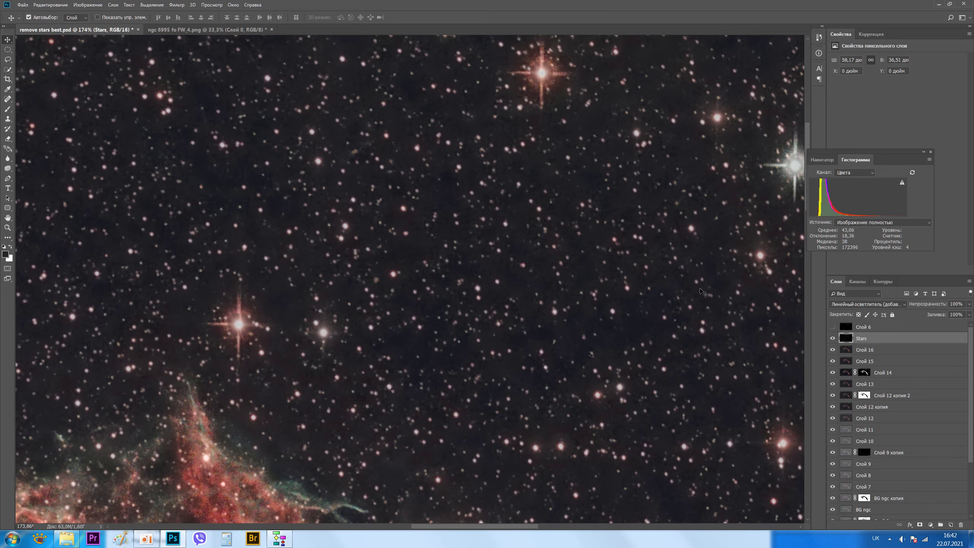
Step: Delete the layer Слой 16
left_click(846, 350)
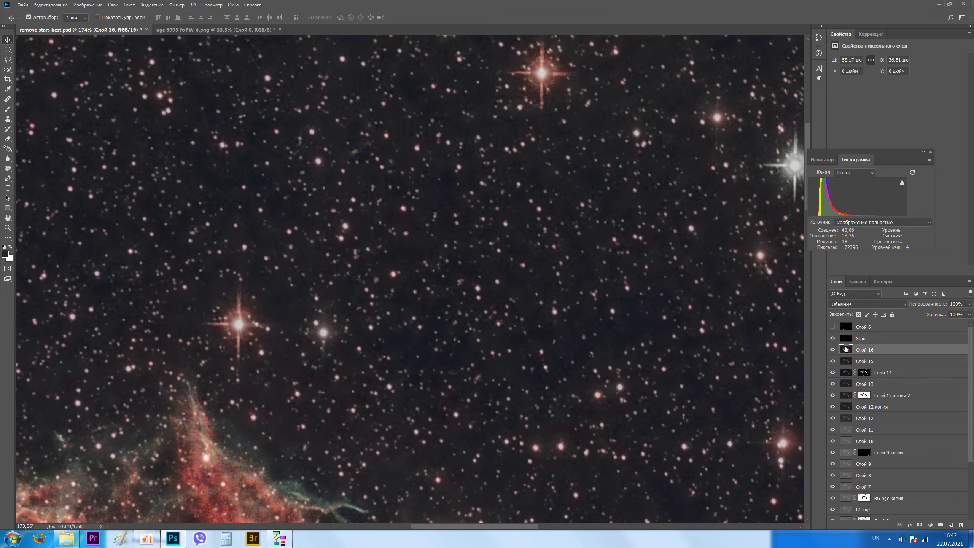
key("ctrl")
key("ctrl+e")
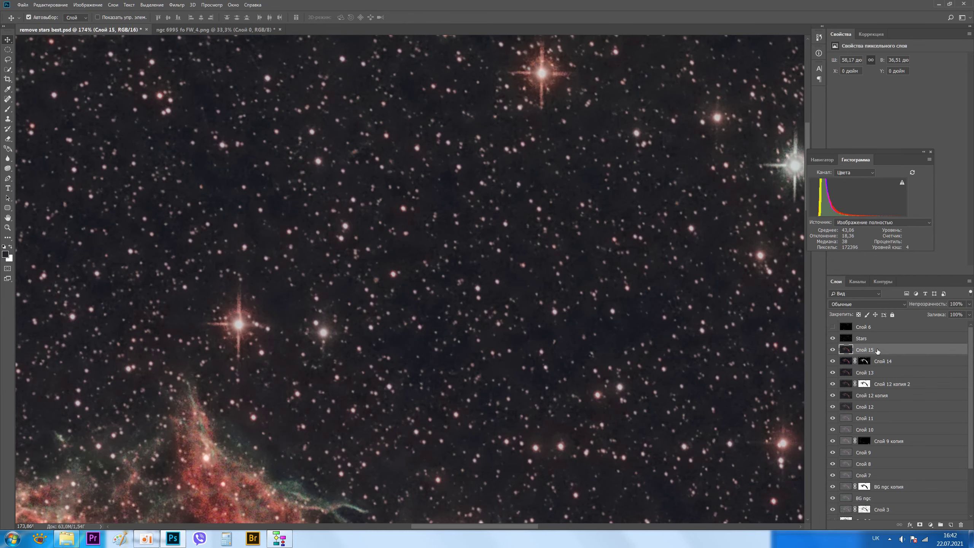
Step: Hide the Stars layer to inspect the starless nebula, then select and show Stars again
left_click(833, 338)
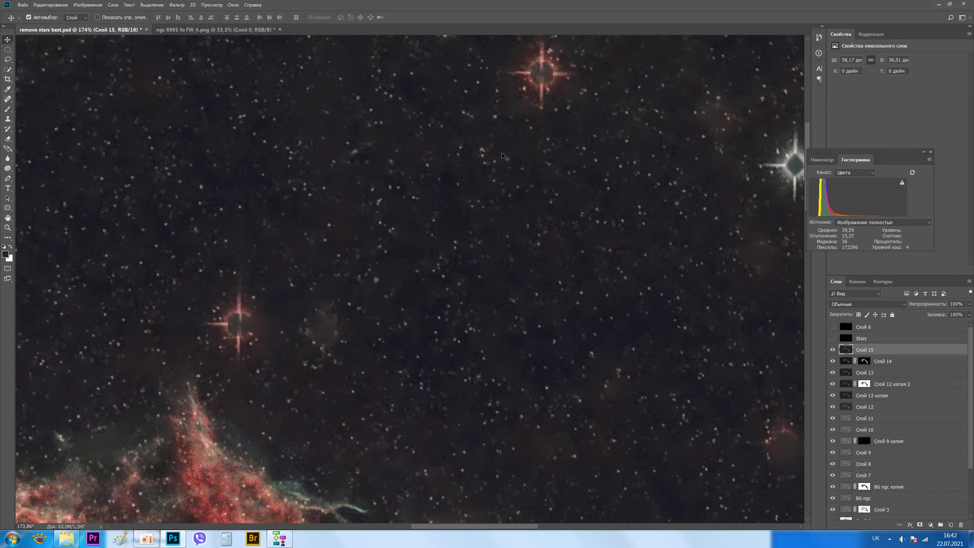
scroll(457, 190, "down", 3)
scroll(458, 191, "down", 2)
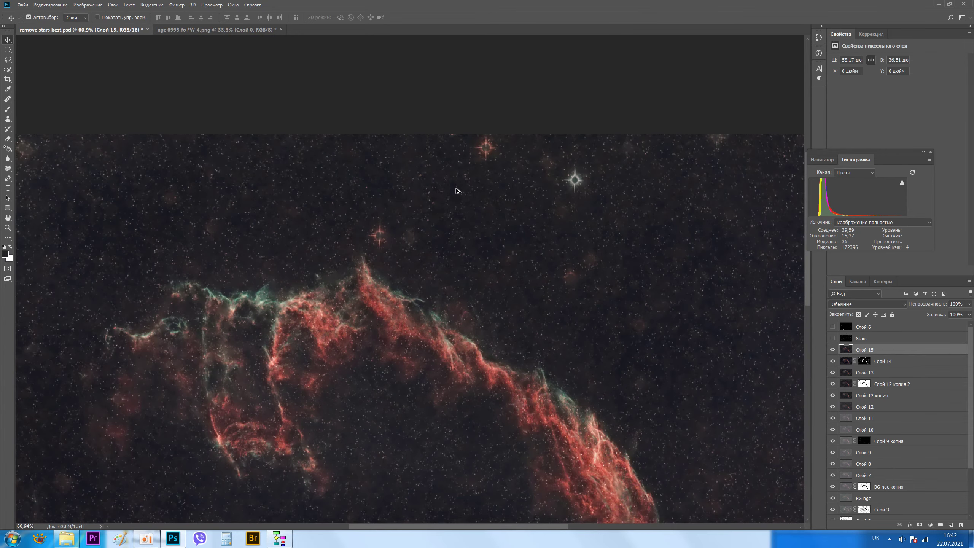
scroll(457, 191, "down", 1)
scroll(457, 190, "up", 2)
scroll(457, 191, "up", 2)
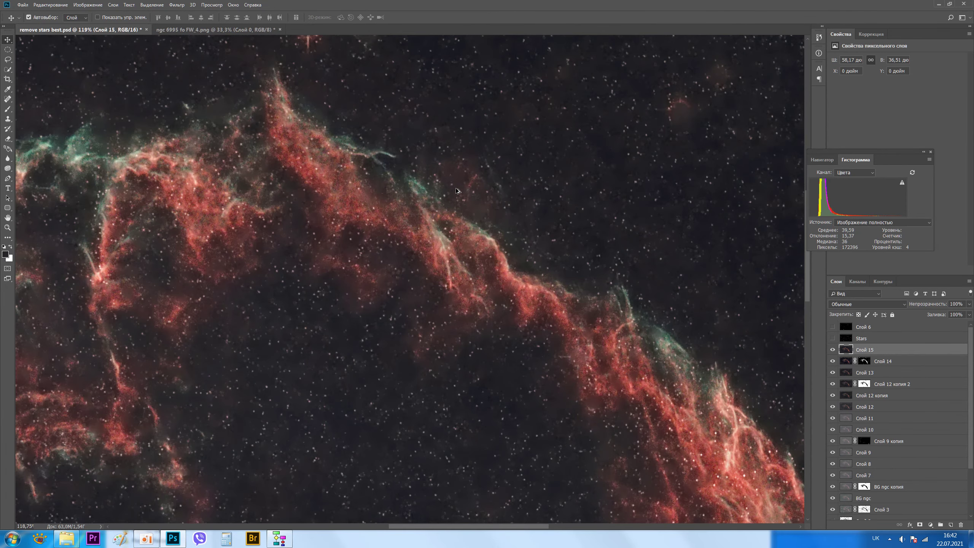
scroll(457, 191, "up", 2)
scroll(457, 191, "up", 1)
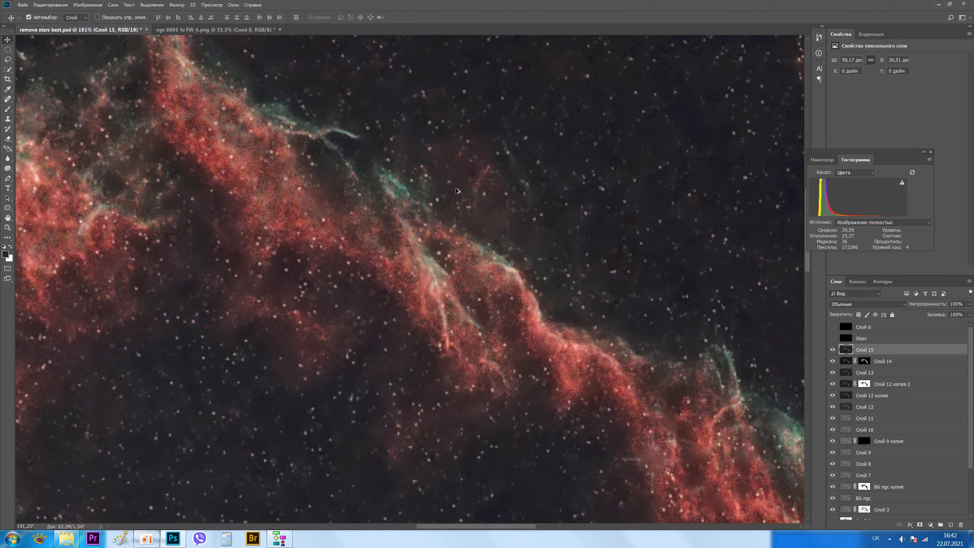
scroll(666, 160, "down", 1)
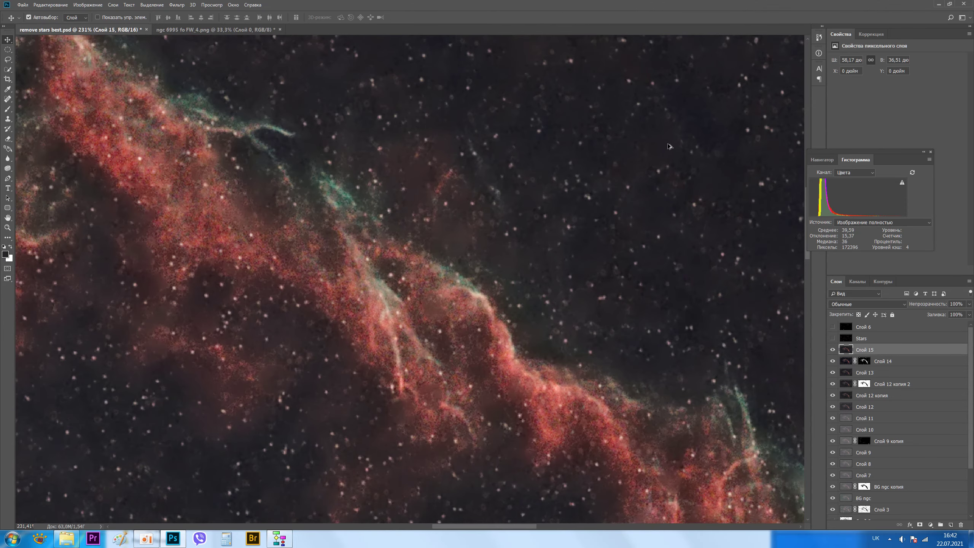
scroll(667, 154, "down", 1)
scroll(667, 151, "down", 2)
scroll(668, 149, "down", 1)
scroll(668, 148, "down", 1)
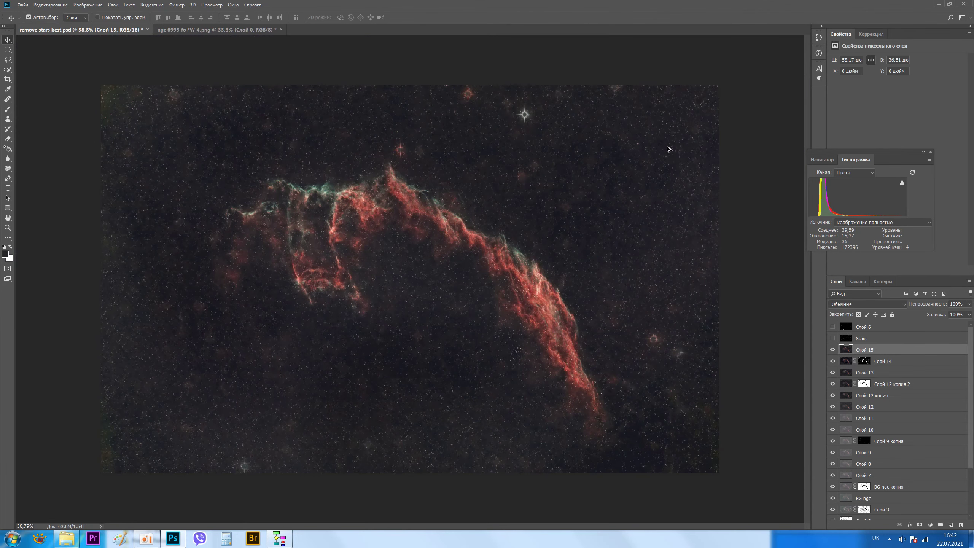
scroll(478, 98, "up", 1)
scroll(467, 86, "up", 1)
scroll(385, 122, "up", 3)
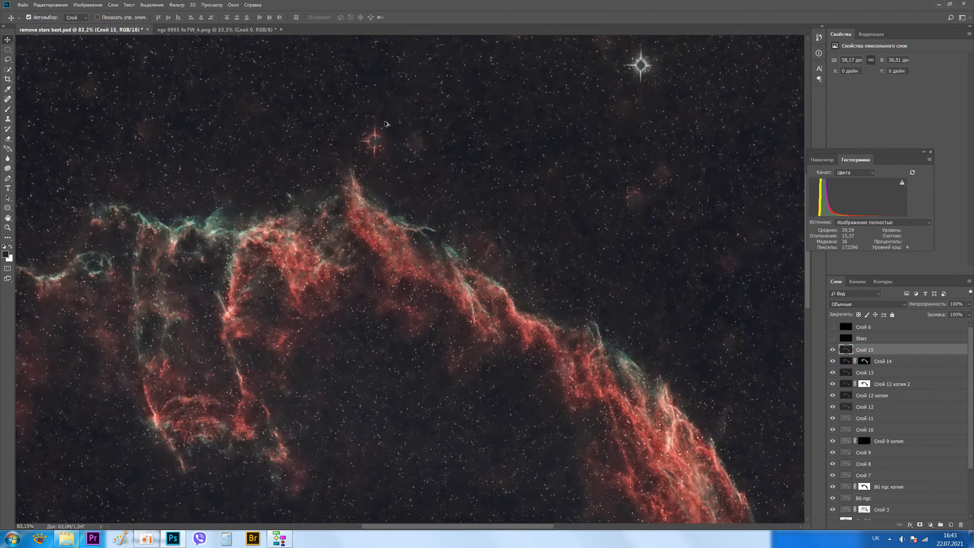
scroll(386, 123, "up", 1)
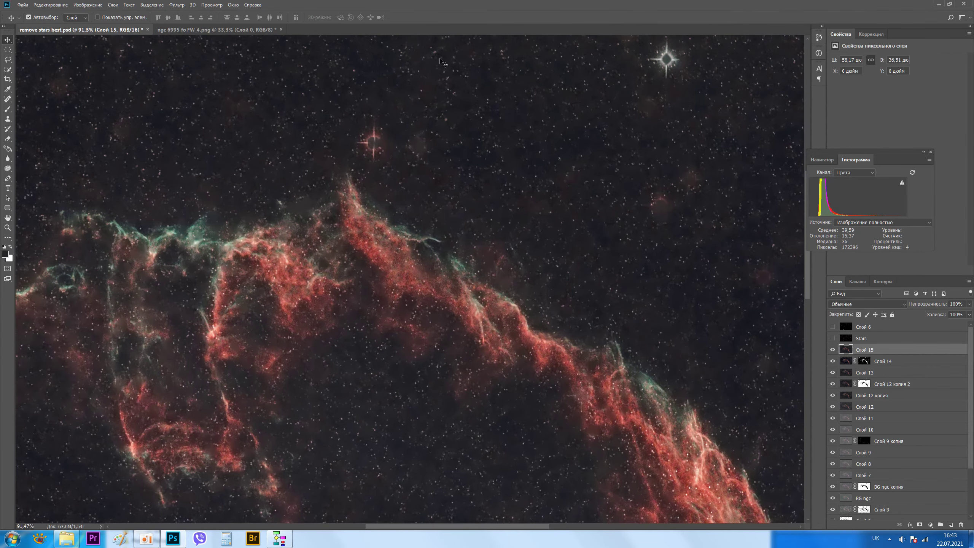
left_click(860, 339)
left_click(833, 339)
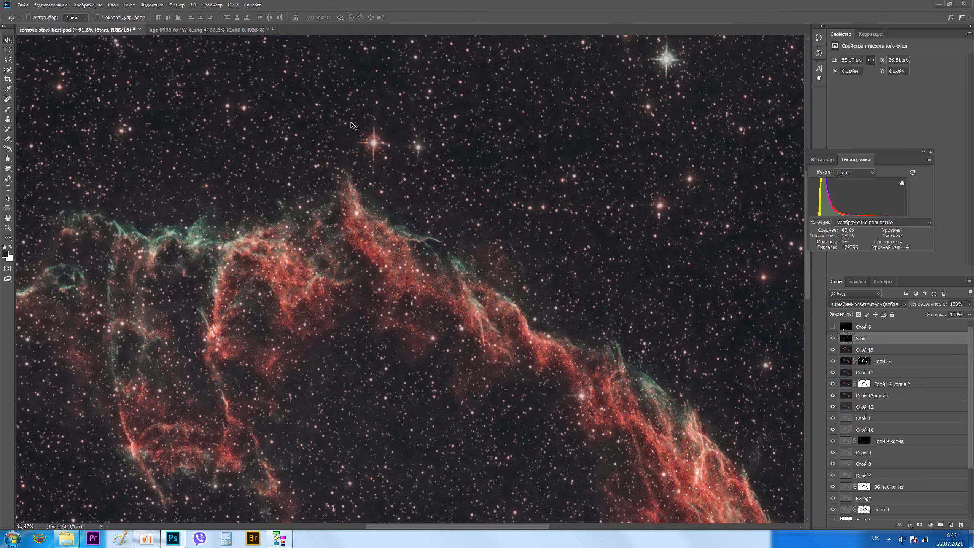
Step: Shift the Reds hue of the Stars layer to -4 with Hue/Saturation
key("ctrl+u")
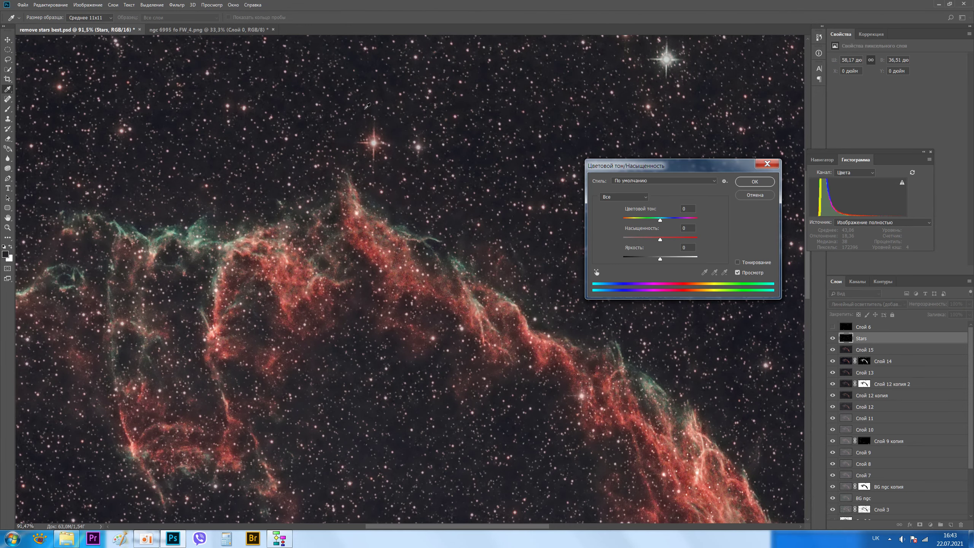
left_click(375, 143)
left_click(597, 273)
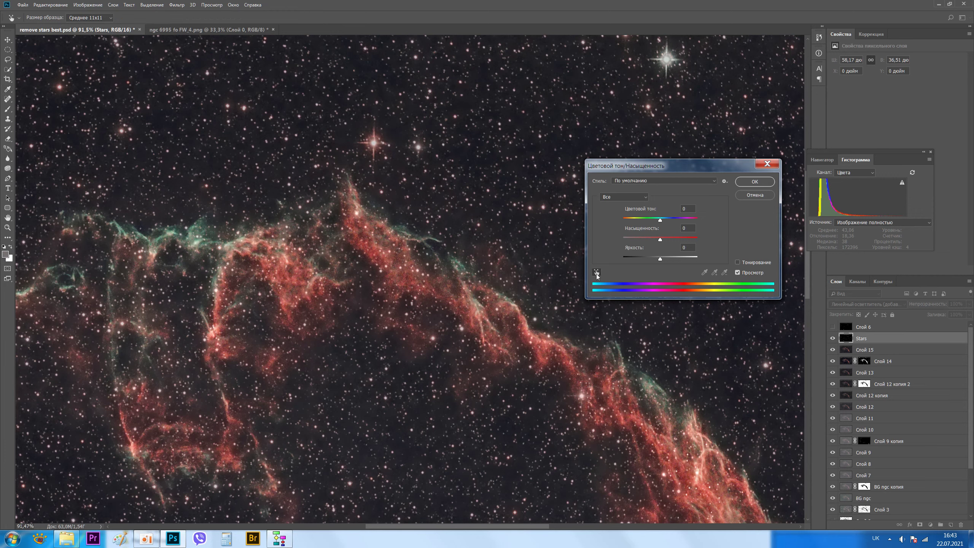
left_click(377, 141)
mouse_move(659, 220)
left_mouse_down()
mouse_move(683, 217)
mouse_move(671, 218)
left_mouse_up()
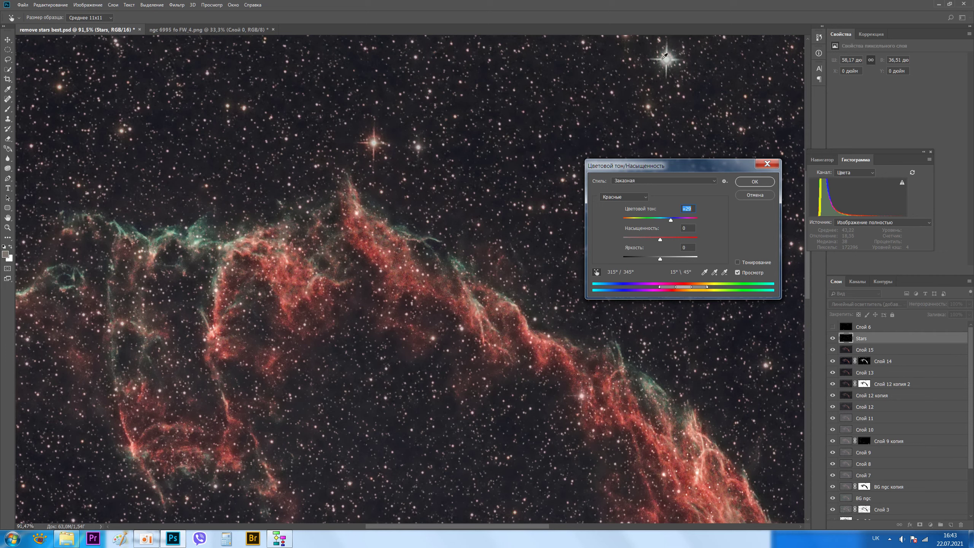
mouse_move(672, 217)
left_mouse_down()
mouse_move(659, 221)
mouse_move(665, 240)
mouse_move(630, 239)
left_mouse_up()
left_click(765, 184)
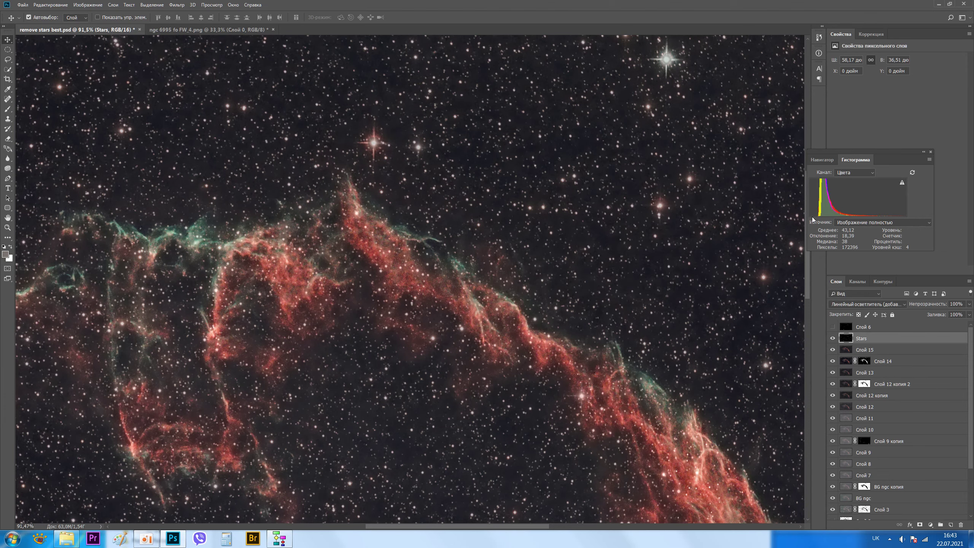
Step: Start Levels on the Stars layer, pulling the white input point left to brighten stars
left_click_drag(810, 280, 808, 407)
scroll(805, 406, "down", 2)
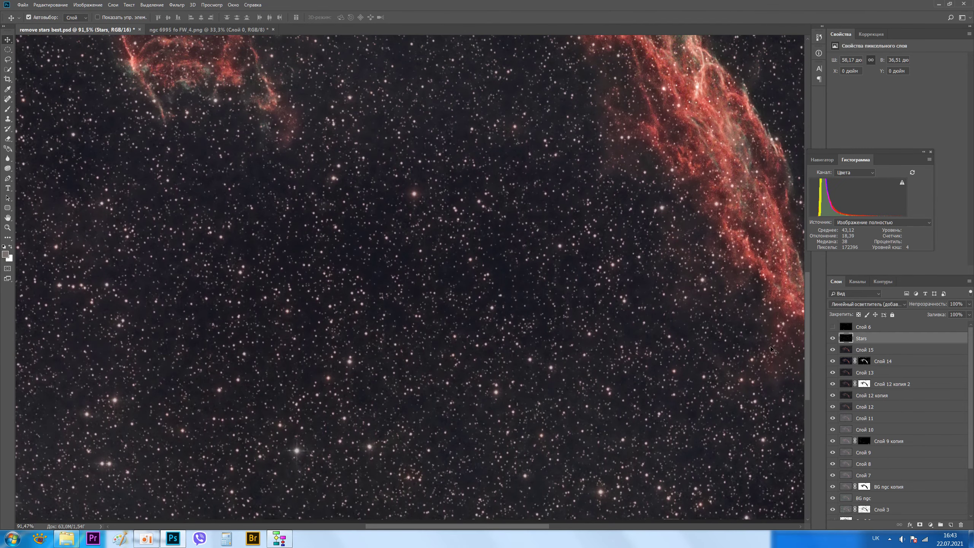
scroll(386, 168, "down", 4)
scroll(386, 168, "down", 4)
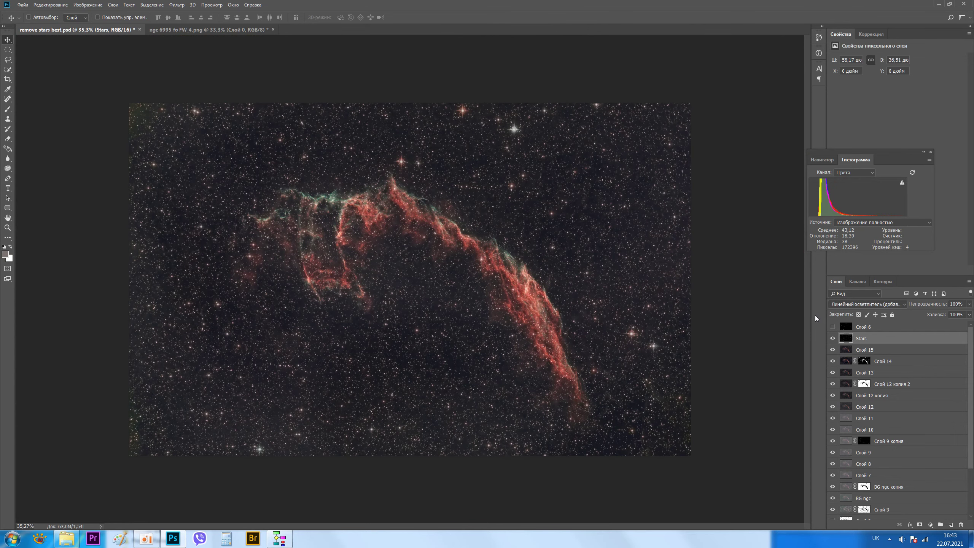
key("ctrl+l")
mouse_move(865, 200)
left_mouse_down()
mouse_move(824, 204)
mouse_move(810, 194)
left_mouse_up()
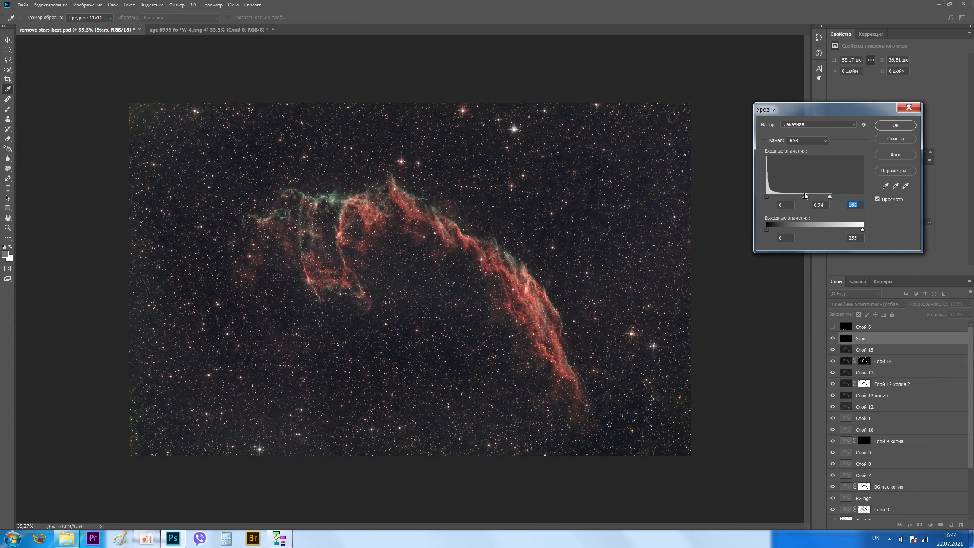
Step: Apply Levels to the Stars layer with inputs of about 0 / 0,74 / 168
left_click_drag(804, 193, 804, 194)
left_click_drag(775, 193, 768, 192)
left_click(763, 194)
left_click(909, 127)
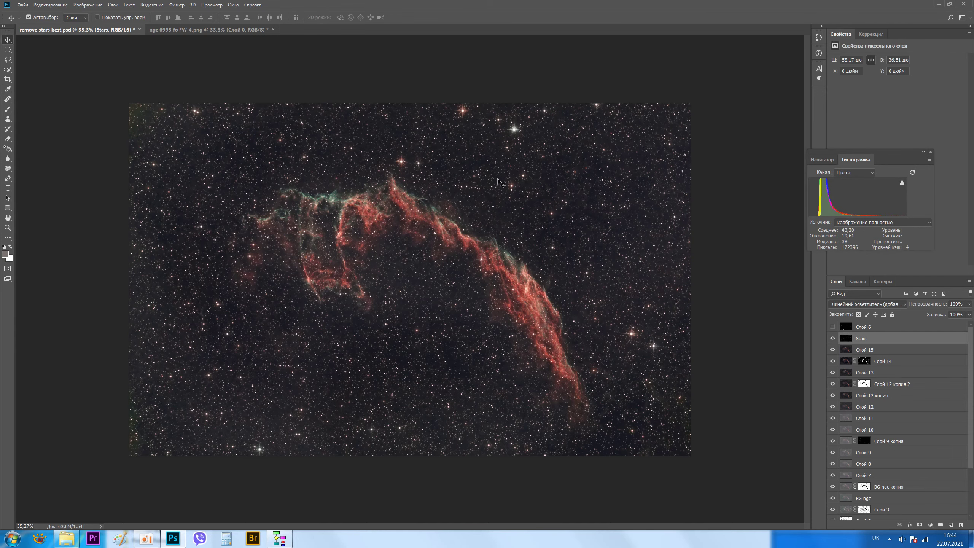
scroll(498, 131, "up", 2)
scroll(499, 130, "up", 3)
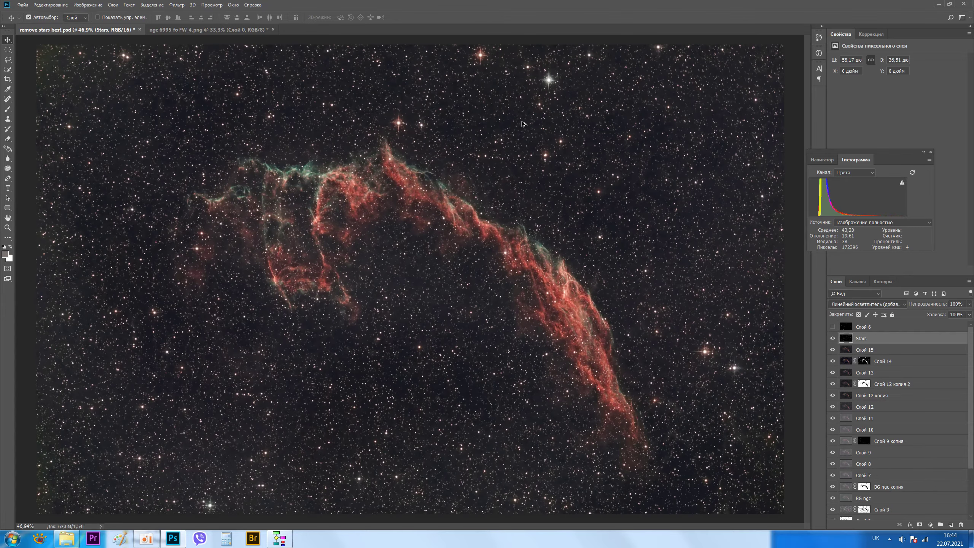
scroll(530, 117, "up", 2)
scroll(530, 117, "up", 2)
scroll(533, 114, "up", 4)
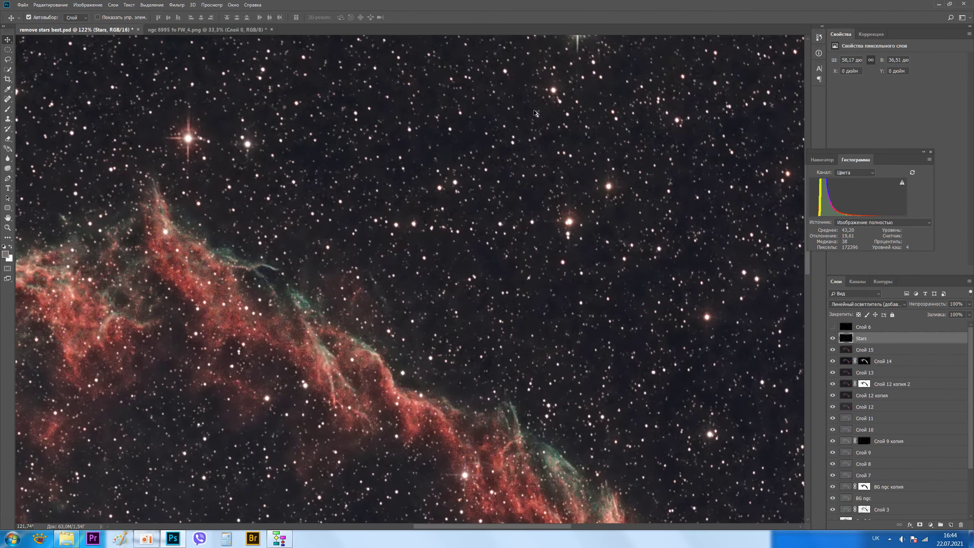
scroll(536, 113, "down", 5)
scroll(536, 112, "down", 4)
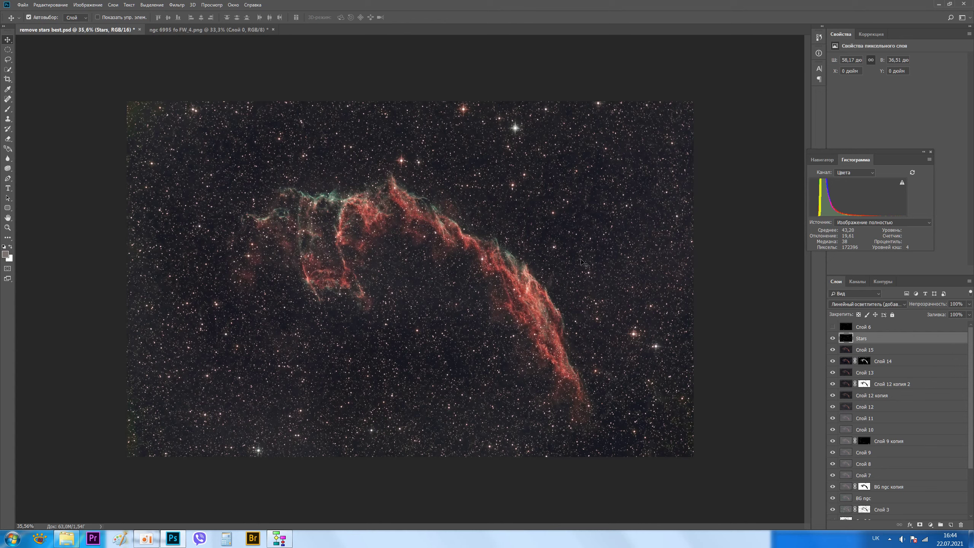
Step: Browse the Select and Filter menus without choosing, then add Слой 15 to the Stars selection
left_click(152, 5)
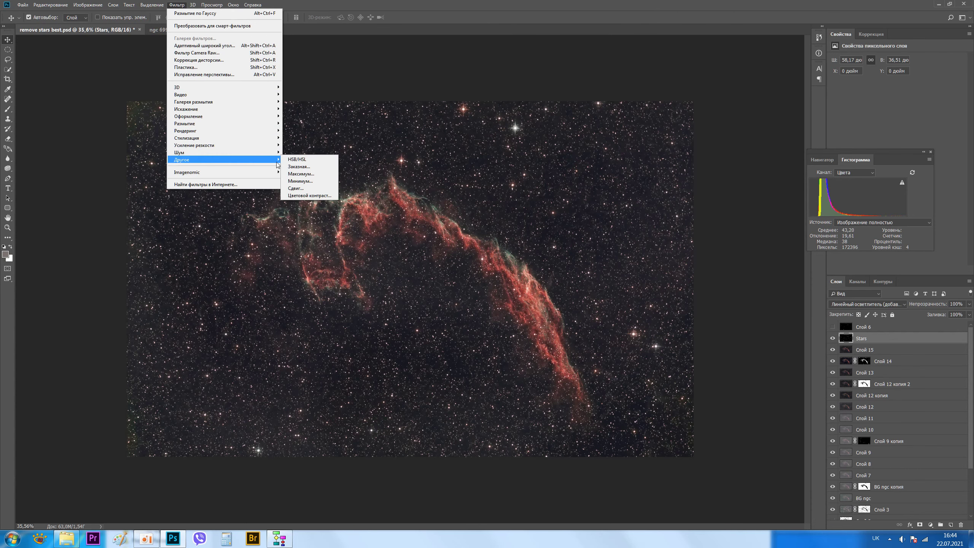
mouse_move(221, 159)
left_click(750, 172)
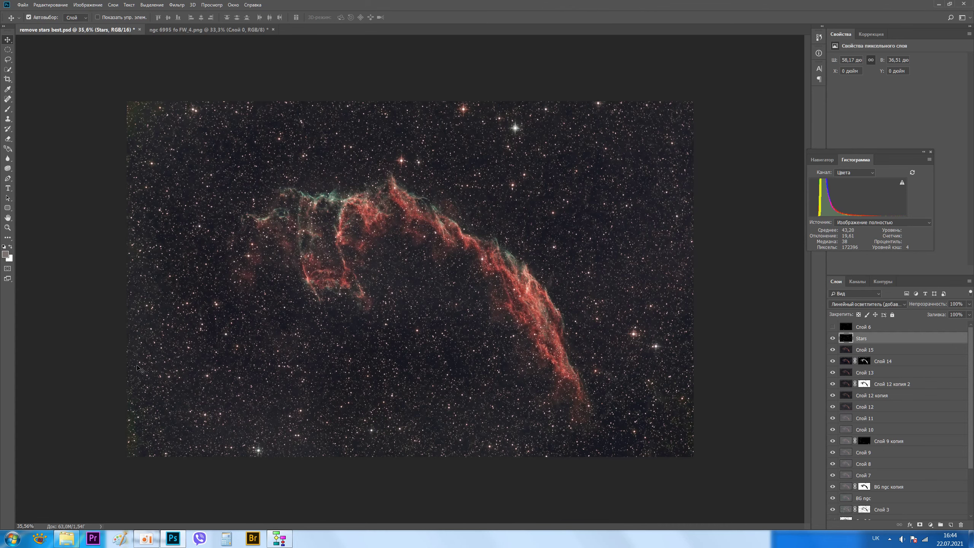
scroll(449, 381, "up", 2)
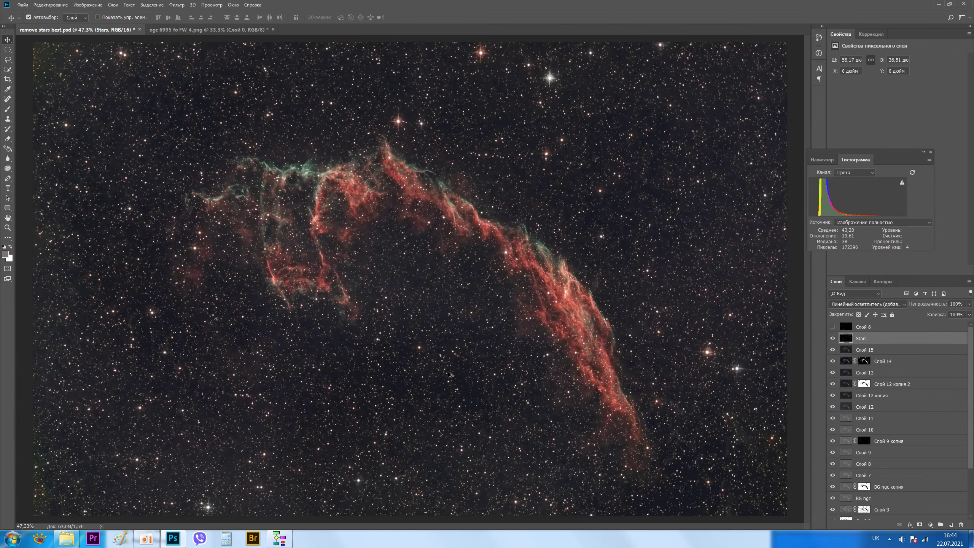
scroll(679, 356, "down", 1)
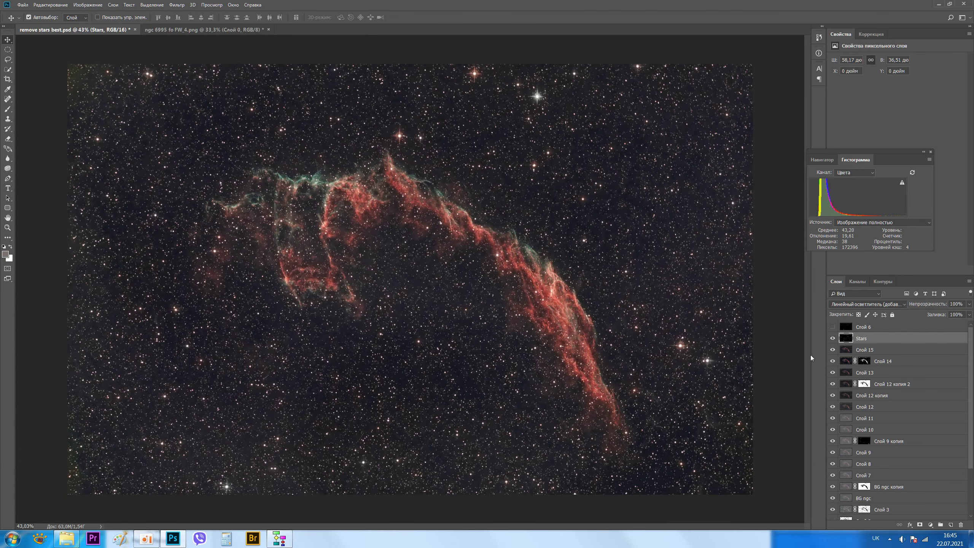
left_click(878, 354, "ctrl")
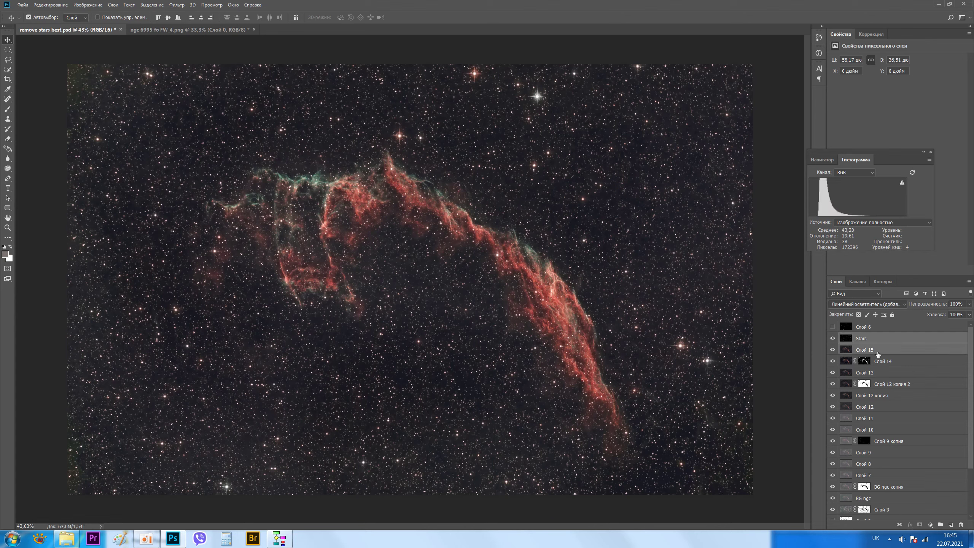
Step: Toggle Stars and Слой 15 visibility to compare the nebula with and without stars
left_click(781, 363)
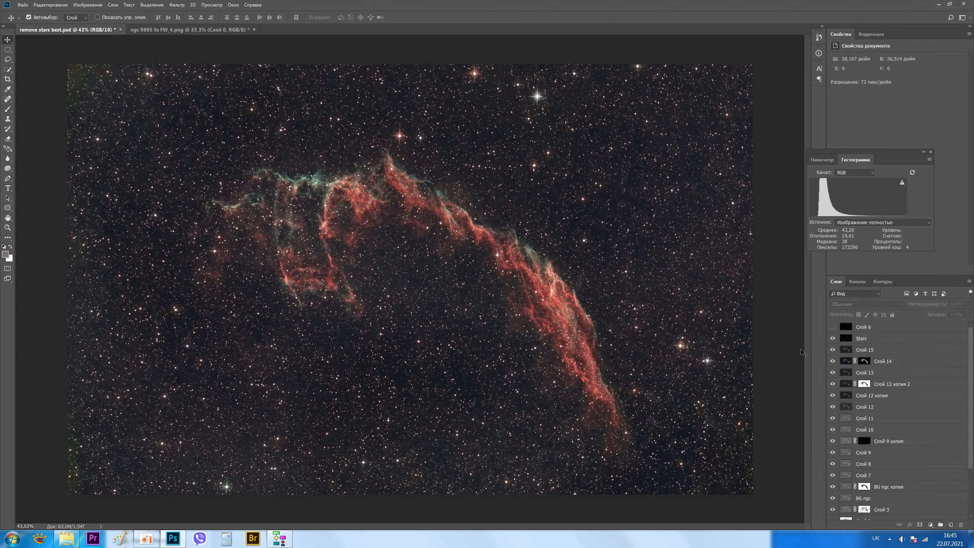
left_click(844, 341)
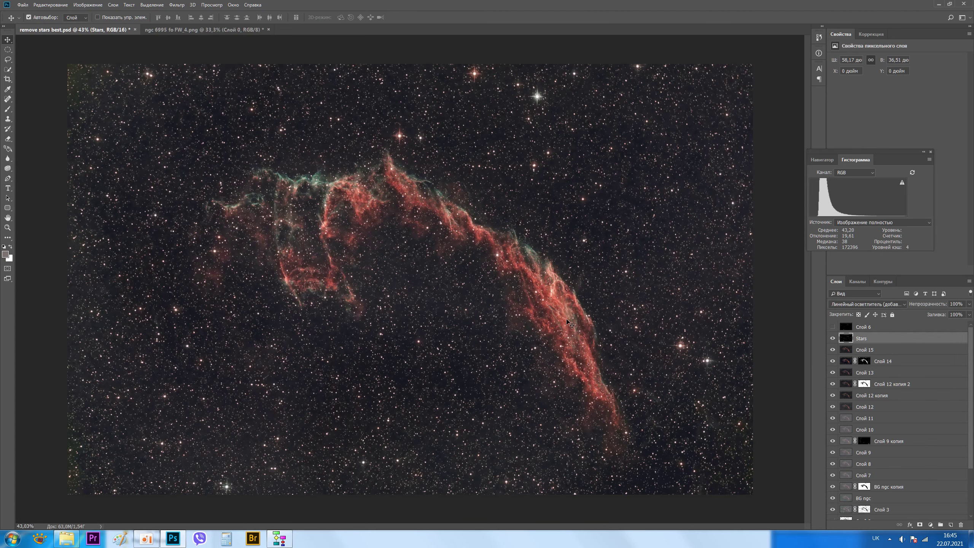
left_click(832, 339)
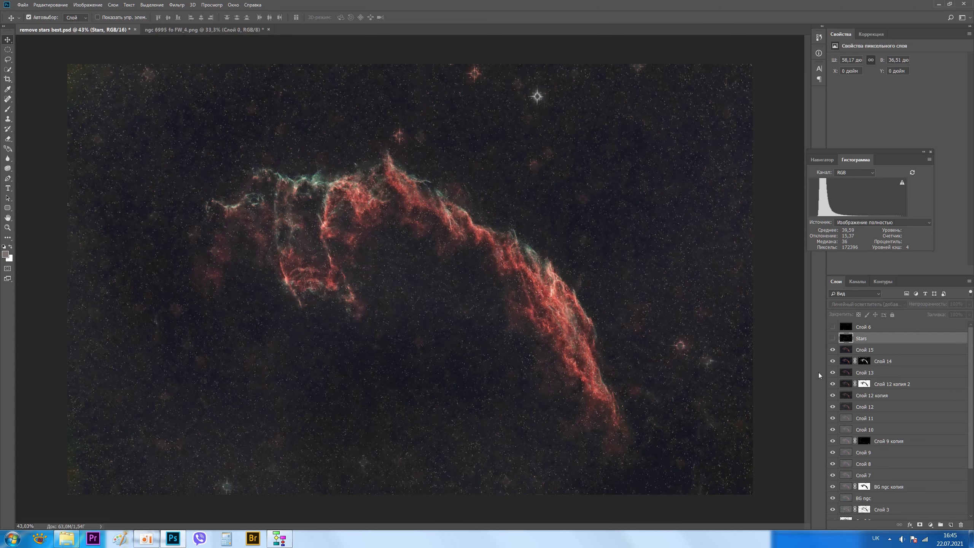
left_click(844, 350)
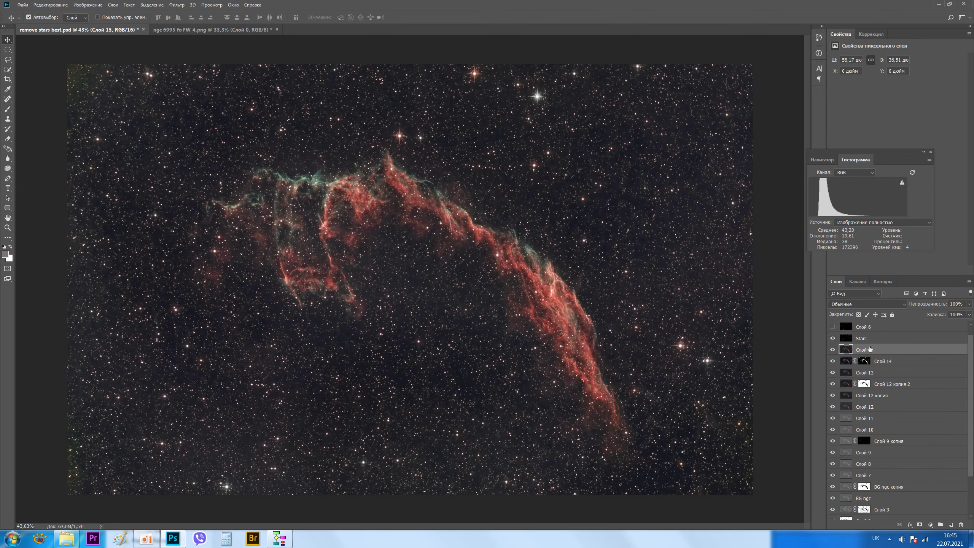
scroll(871, 349, "down", 1)
left_click(833, 339)
Step: Hide the older layers: Слой 14 through Слой 10, both BG ngc layers, the Слой 0 copies, Слой 1 and Слой 3
left_click_drag(833, 349, 833, 383)
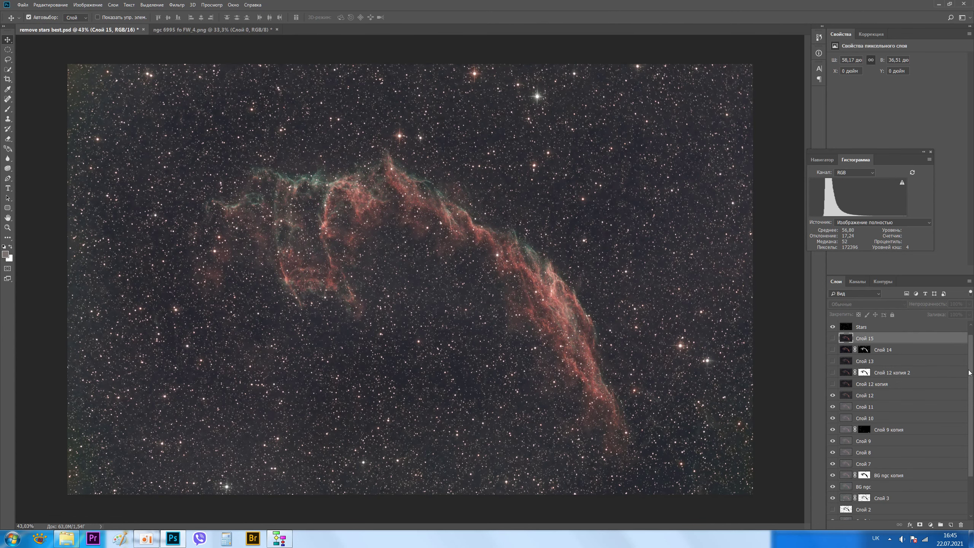
left_click(969, 372)
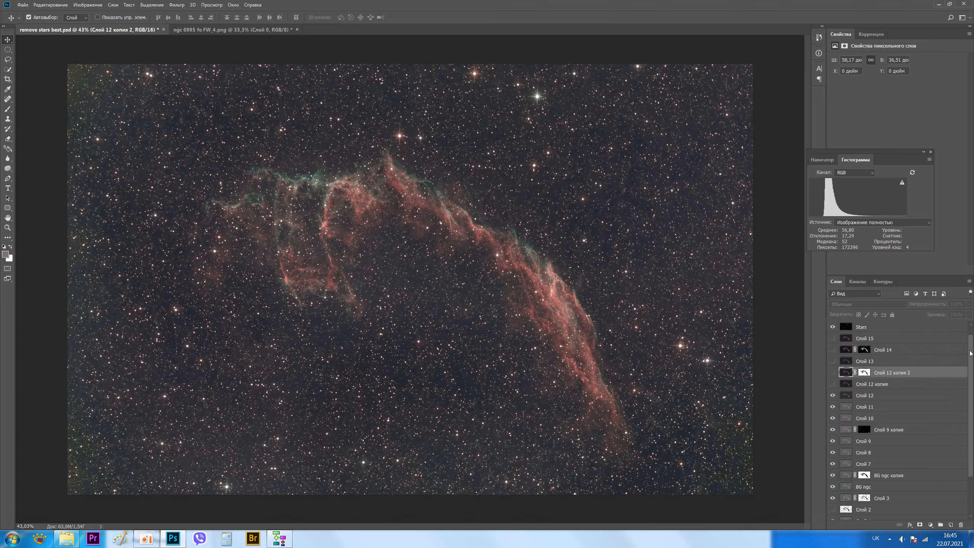
key("alt+bracketright")
scroll(967, 325, "up", 1)
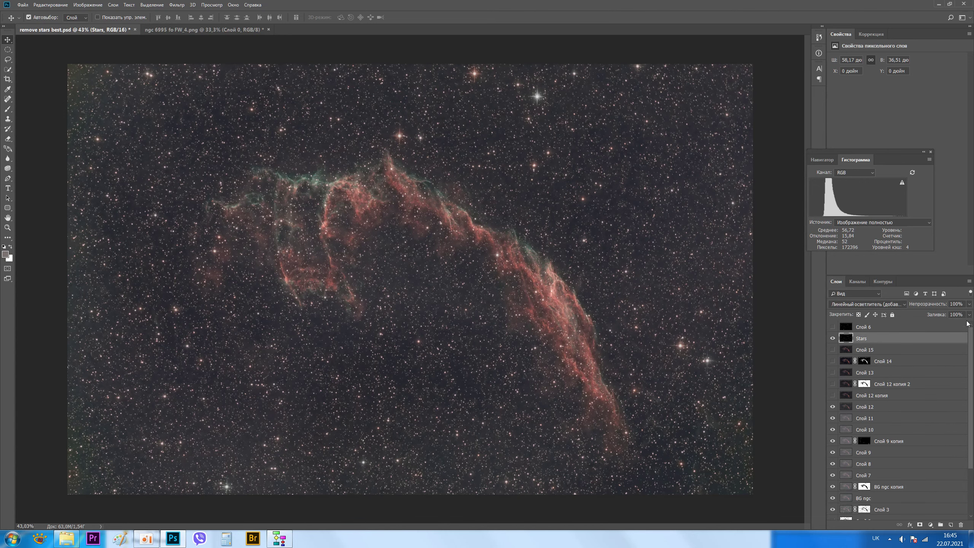
left_click(833, 350)
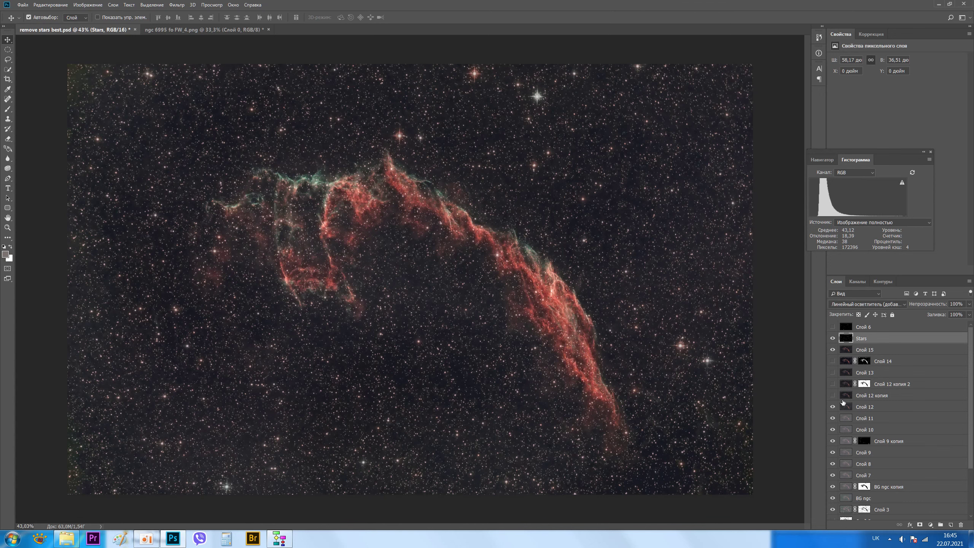
left_click_drag(833, 407, 832, 481)
left_click_drag(832, 480, 832, 501)
scroll(949, 444, "down", 3)
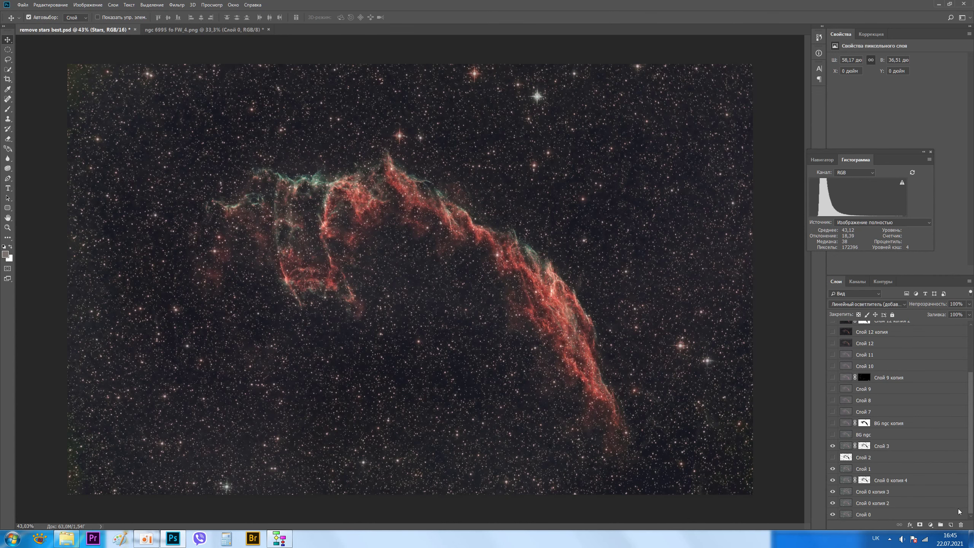
left_click(832, 503)
left_click(833, 491)
left_click(833, 481)
left_click(833, 446)
Step: Compare the original against the processed result, leaving Stars and Слой 15 visible
scroll(882, 422, "up", 5)
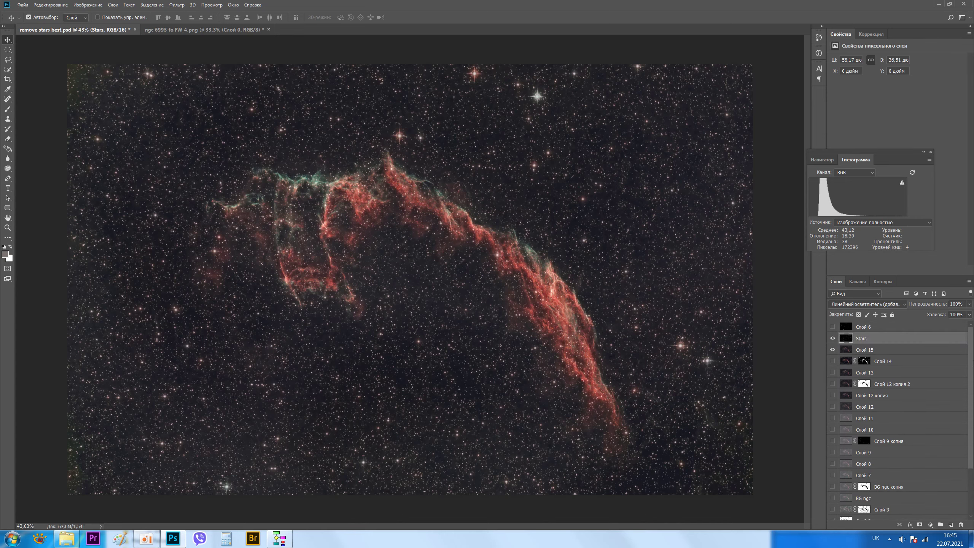
left_click(833, 339)
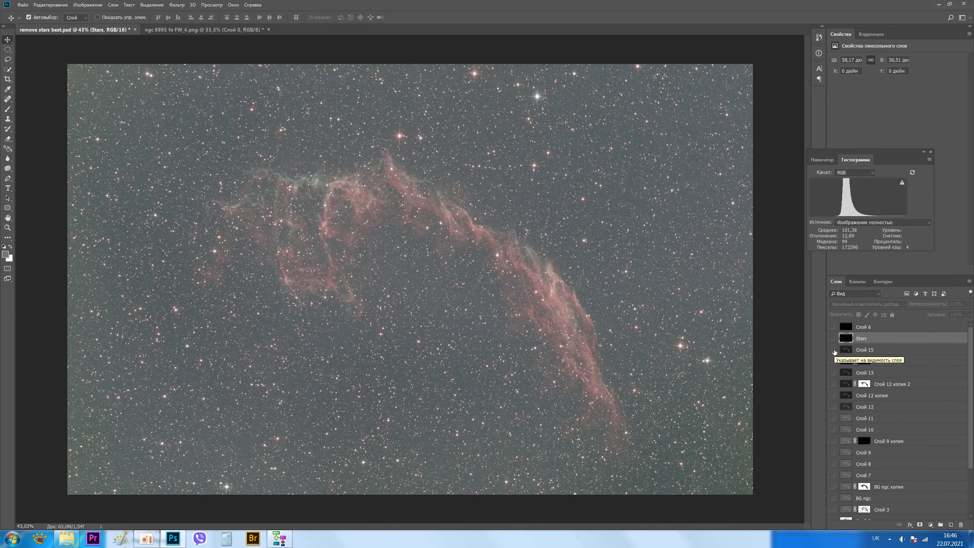
left_click(834, 350)
left_click(834, 338)
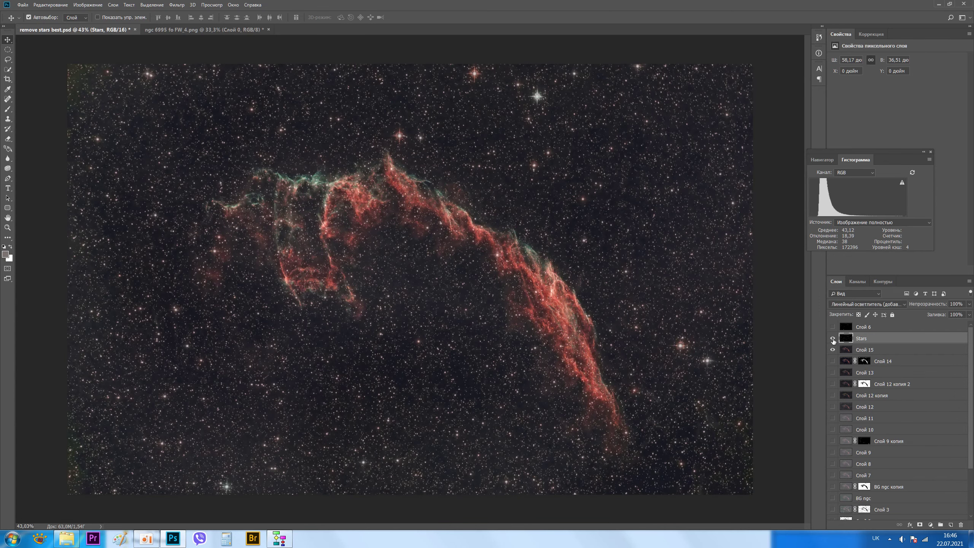
left_click(833, 338)
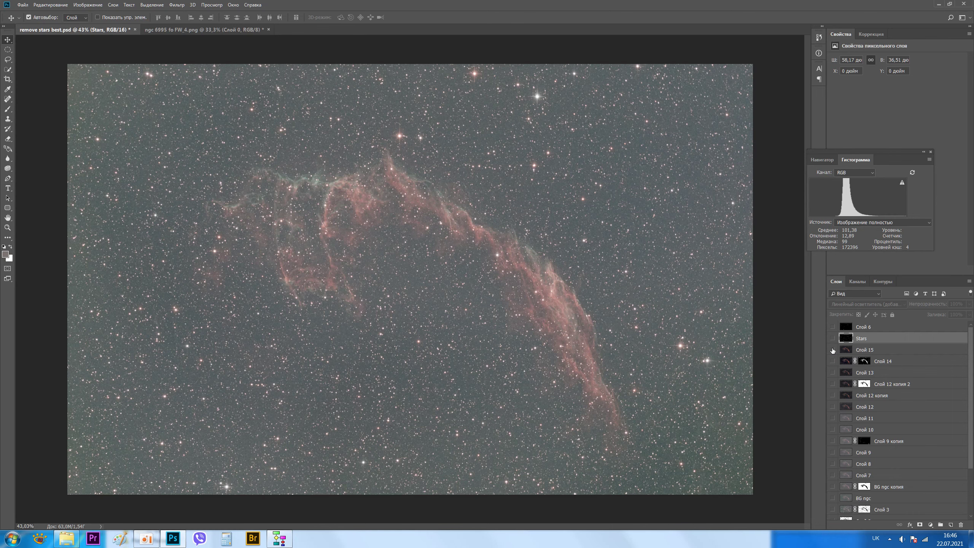
left_click(832, 350)
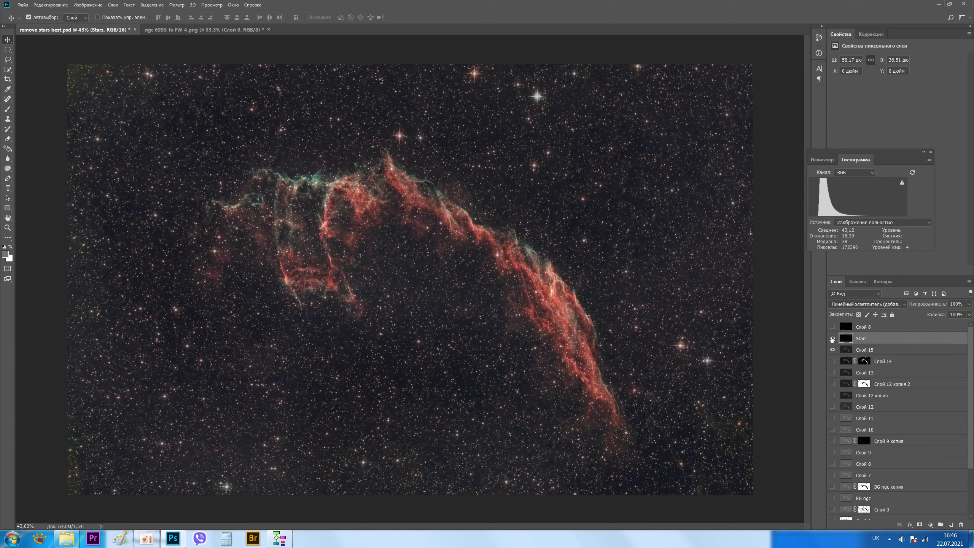
Step: Toggle the Stars layer on and off to compare, then select Слой 15 and Stars together
left_click(833, 338)
left_click(833, 338)
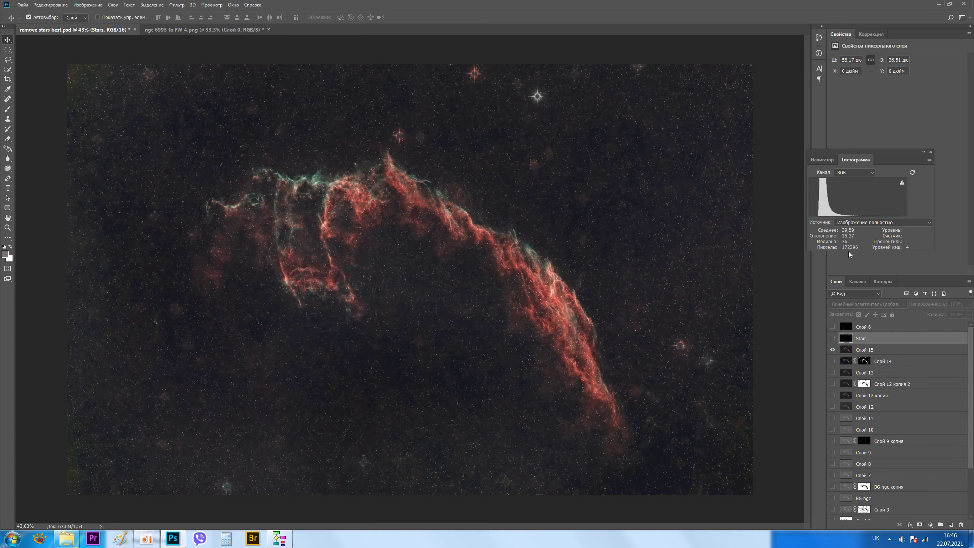
left_click(833, 338)
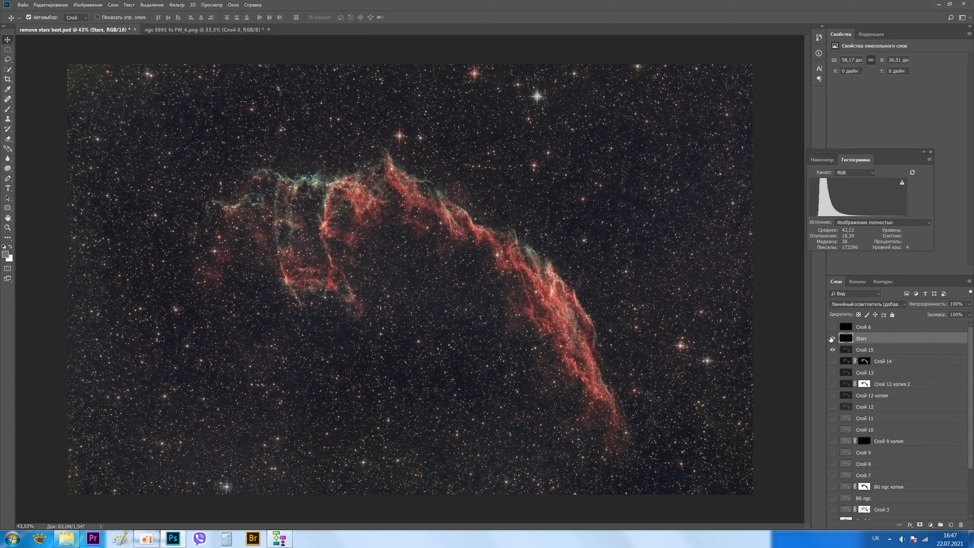
left_click(832, 338)
left_click(870, 350)
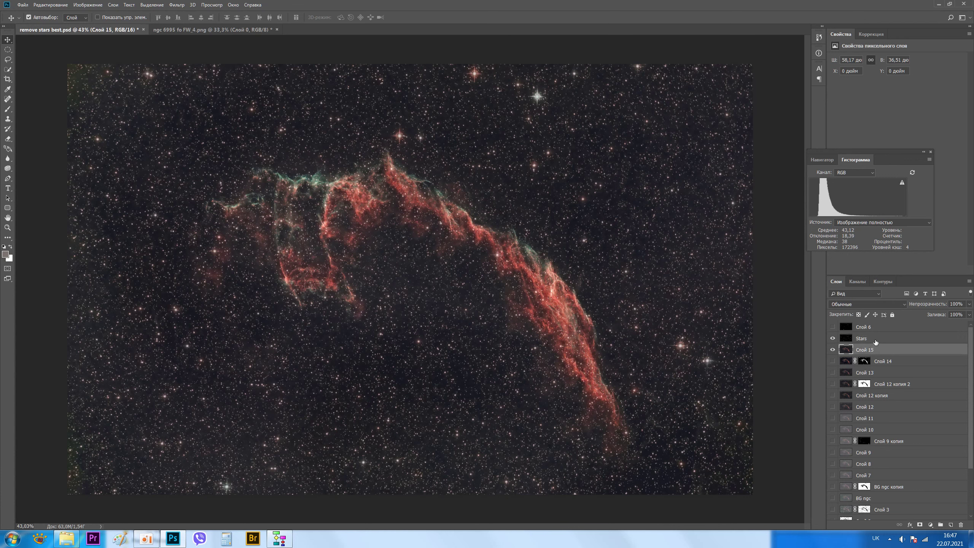
left_click(877, 340, "ctrl")
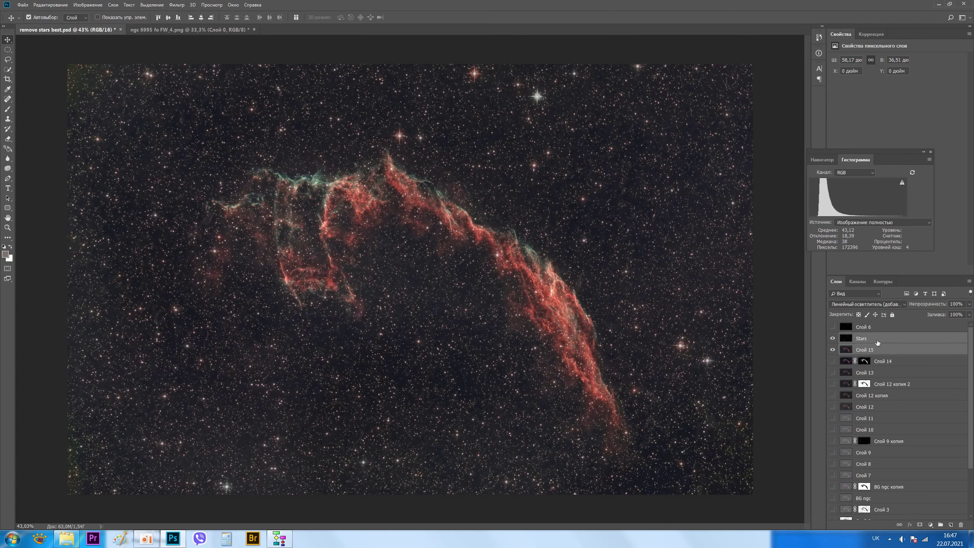
Step: Stamp the visible layers into Слой 16, compare it on and off, and set the histogram to Цвета
key("ctrl")
key("ctrl+alt+e")
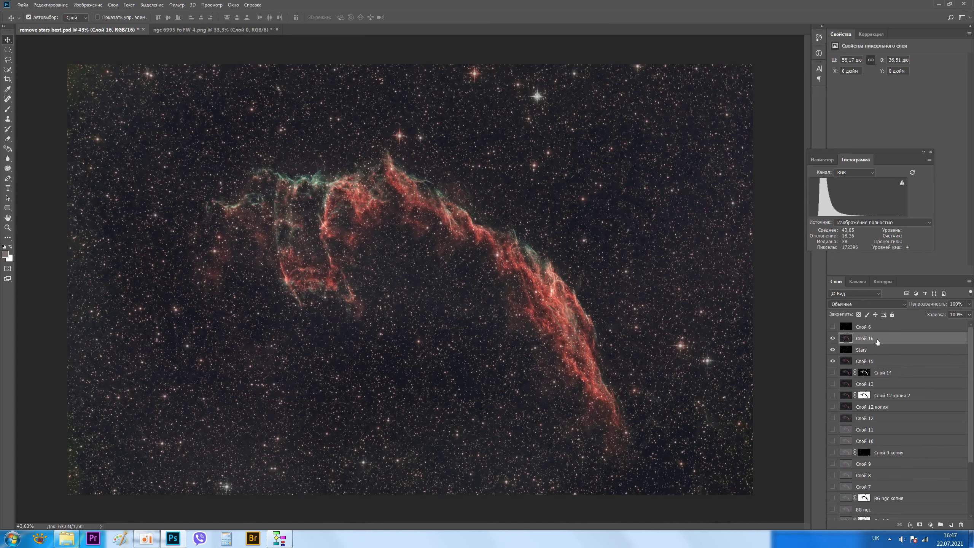
left_click(833, 350)
left_click(831, 339)
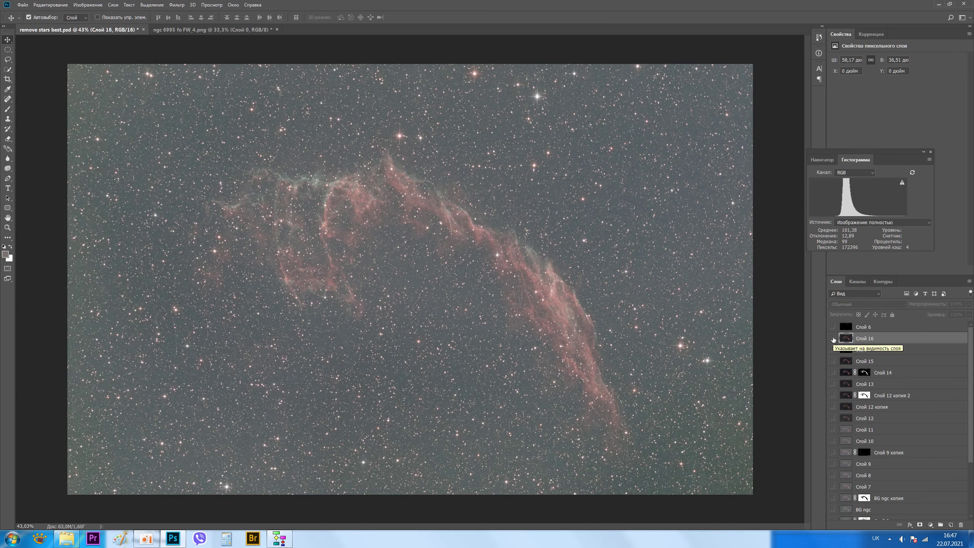
left_click(832, 339)
left_click(832, 338)
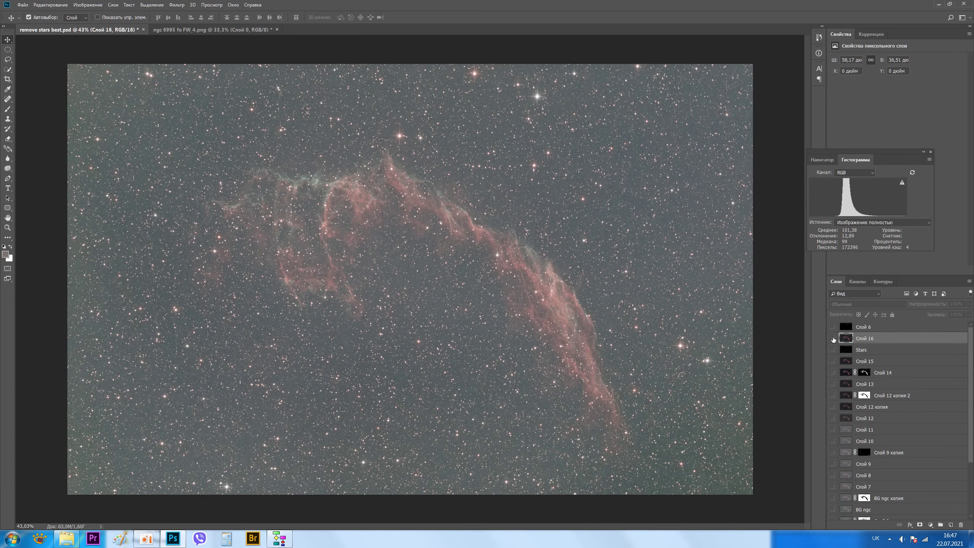
left_click(832, 338)
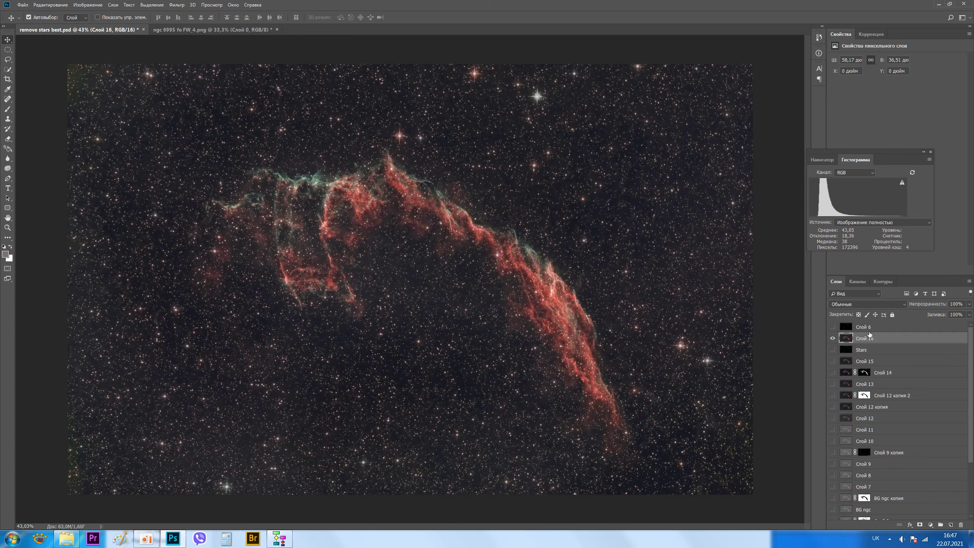
left_click(851, 172)
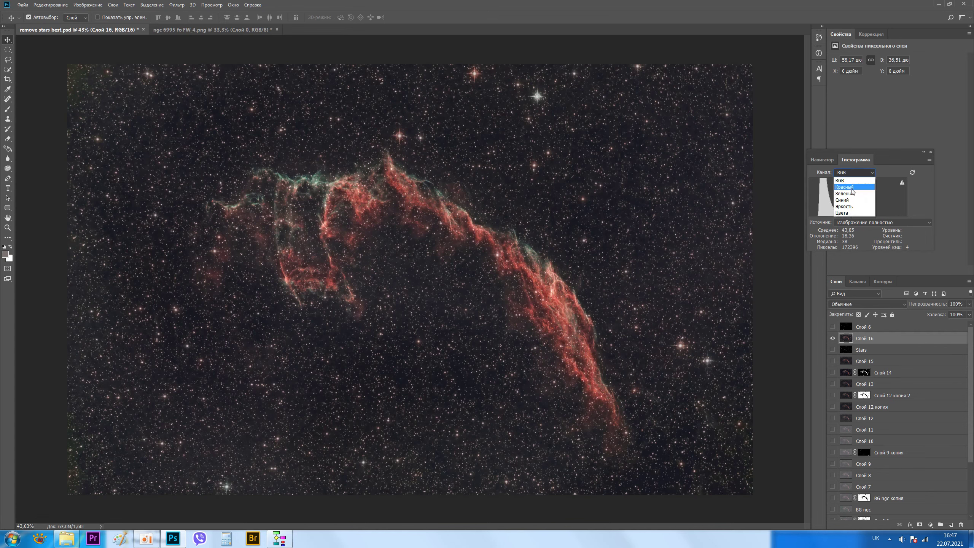
left_click(846, 214)
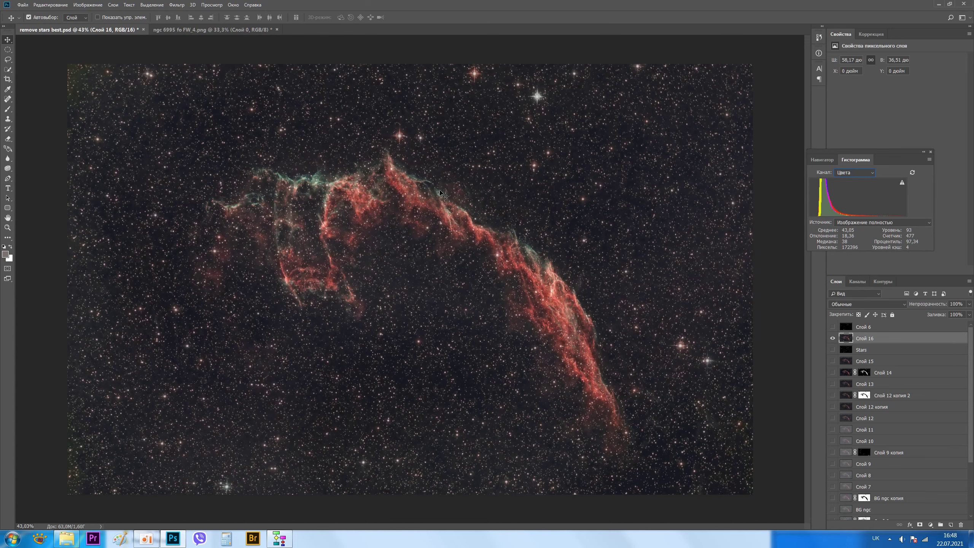
Step: Give the Желтые of the merged layer a hue shift of +90 and saturation -18
key("ctrl")
key("ctrl+u")
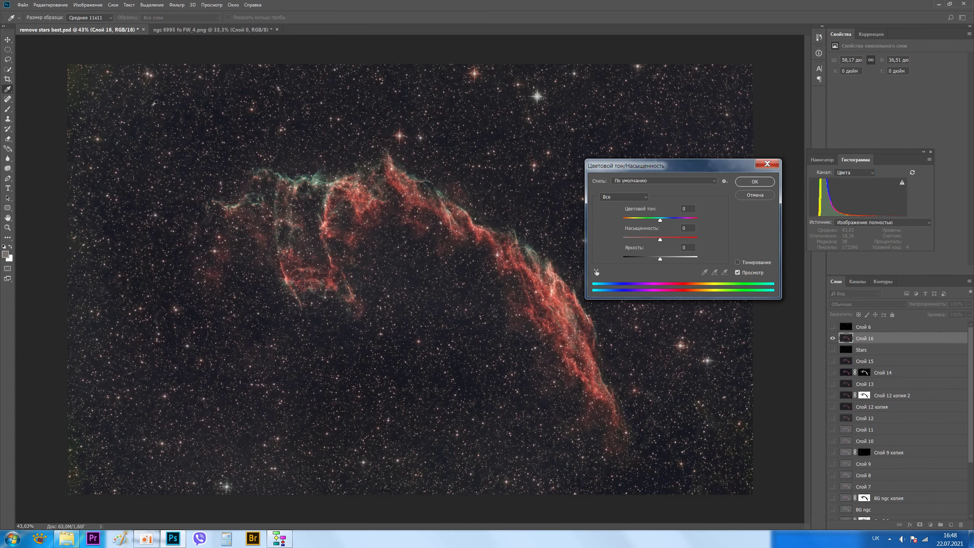
left_click(597, 272)
left_click(80, 71)
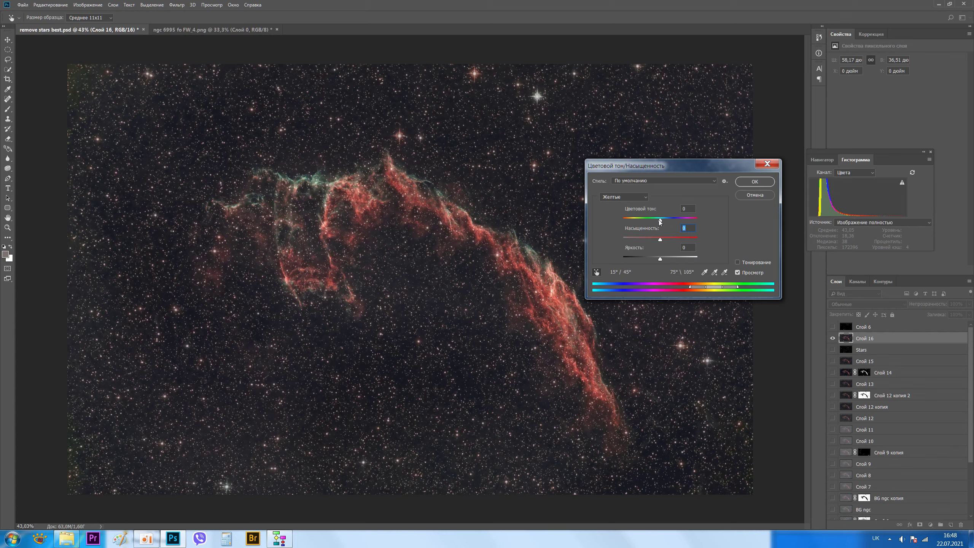
left_click_drag(660, 222, 676, 219)
left_click_drag(677, 218, 692, 220)
left_click_drag(660, 239, 654, 240)
left_click_drag(691, 219, 686, 222)
left_click(754, 181)
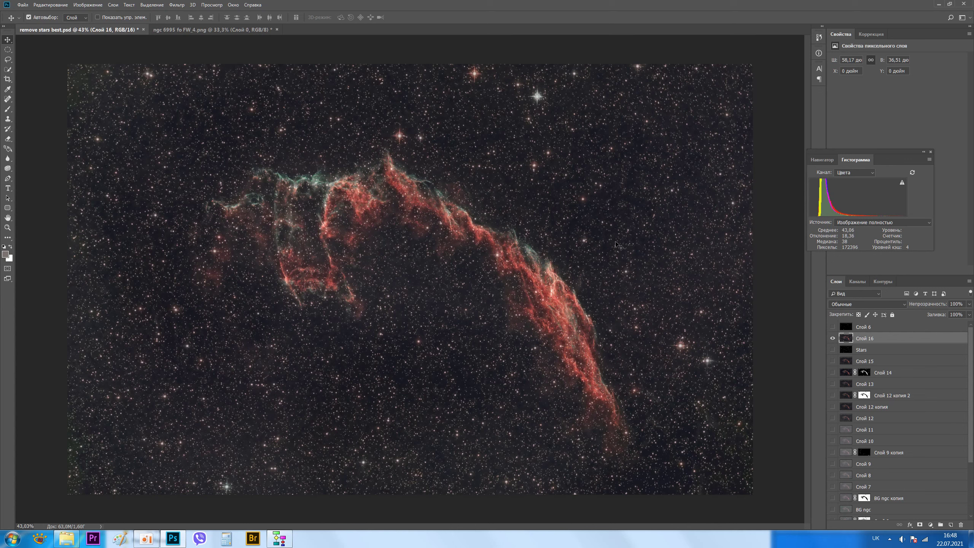
Step: Apply a Color Balance to Слой 16's Света highlights with Yellow–Blue at -18
key("ctrl")
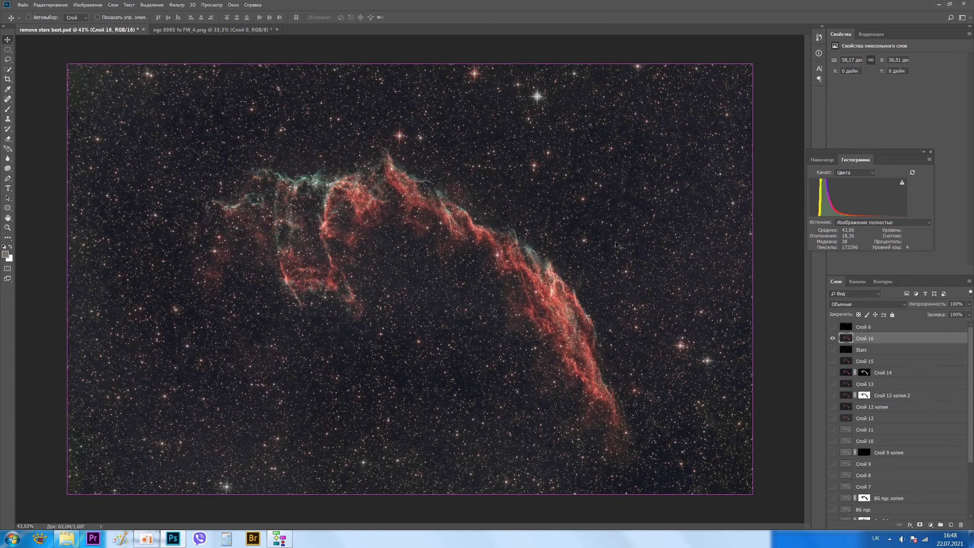
key("ctrl+b")
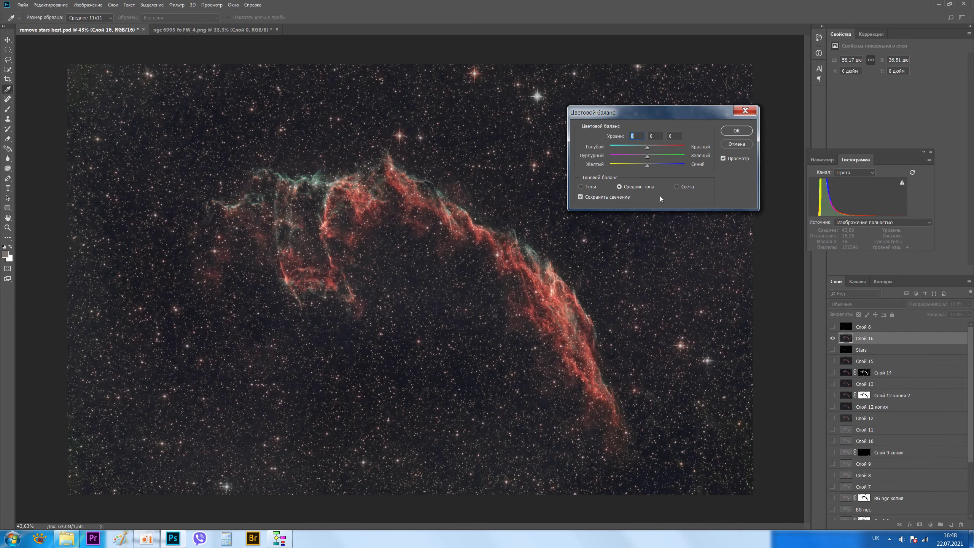
left_click(581, 187)
left_click(687, 187)
left_click_drag(648, 166, 646, 166)
key("shift+Down")
key("Down")
key("Down")
key("Down")
key("Down")
key("Down")
key("Down")
key("Down")
key("Up")
key("Up")
key("Up")
key("Up")
key("Up")
key("Up")
key("Up")
key("Up")
key("Up")
key("Up")
key("Up")
key("Up")
key("Up")
key("Up")
key("Up")
key("Up")
key("Up")
key("Up")
key("Up")
left_click(735, 133)
key("v")
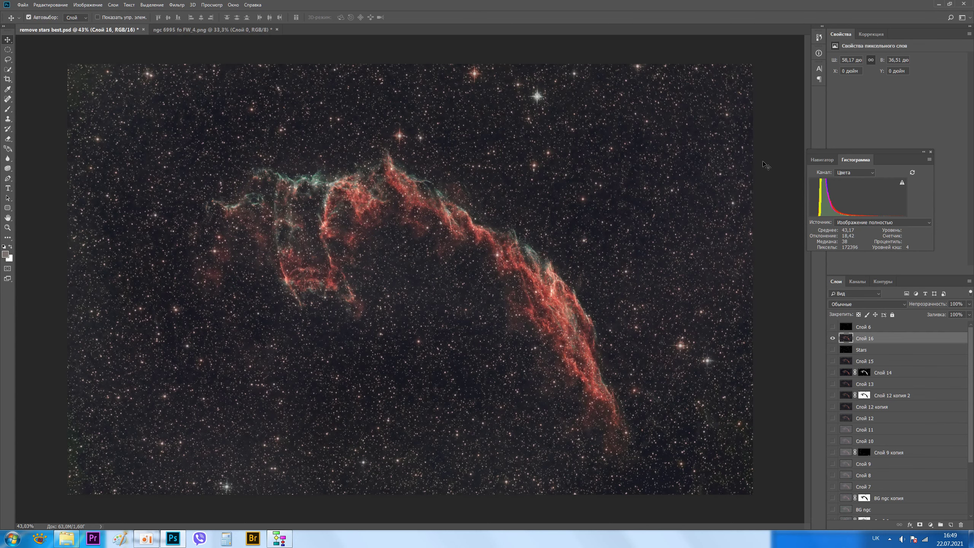